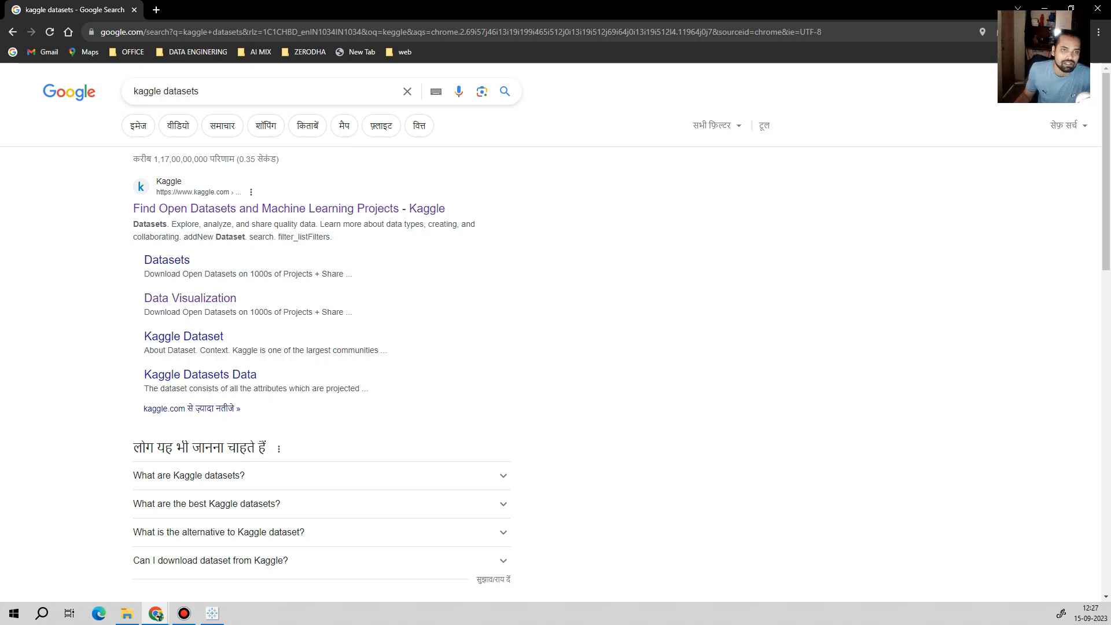
Open Kaggle's datasets page from the search results and open the trending "Car resale data - 2023" dataset
left_click(280, 211)
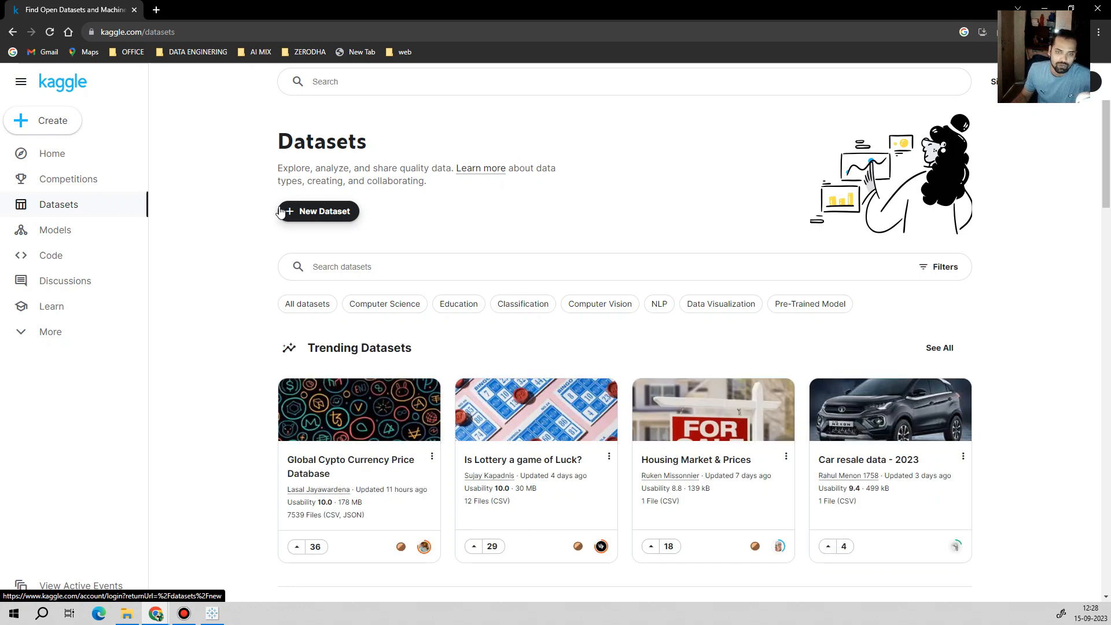
scroll(243, 345, "down", 3)
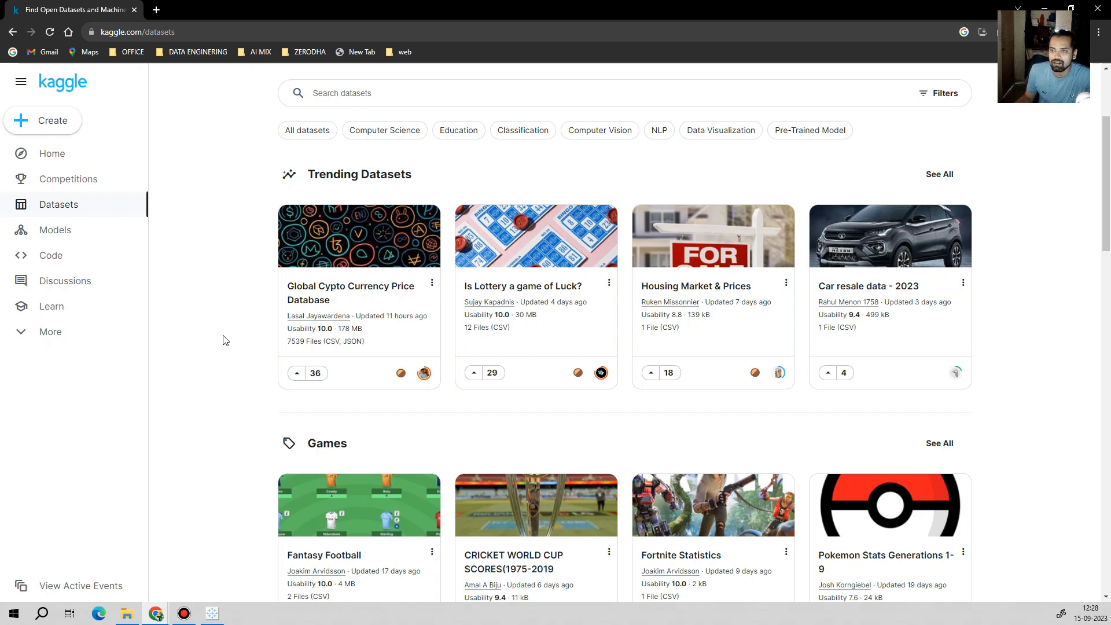
scroll(225, 340, "down", 1)
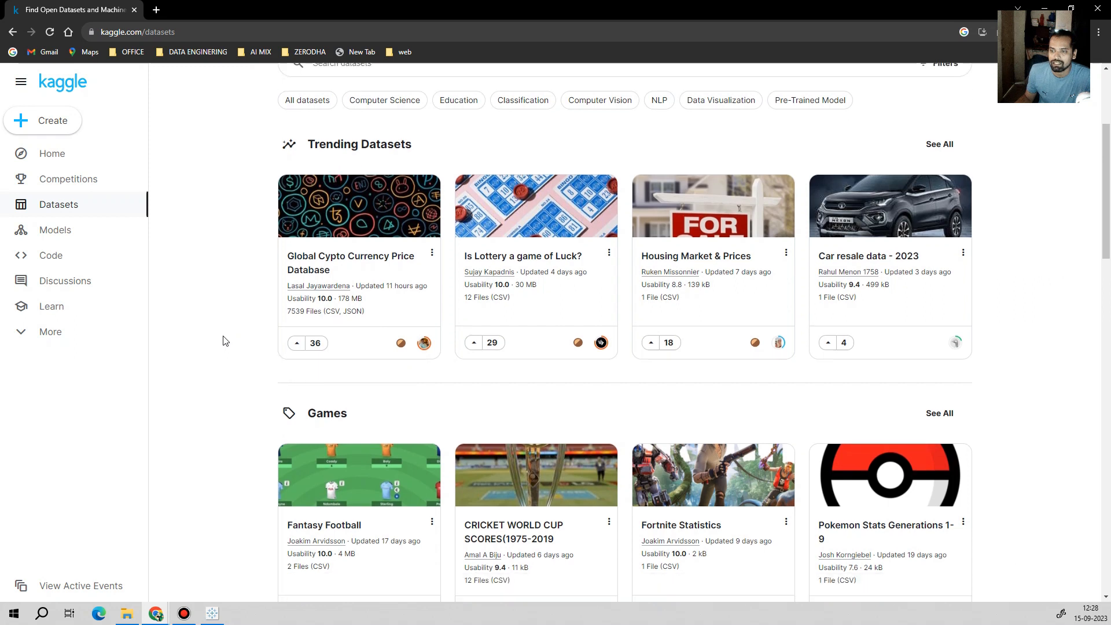
scroll(225, 341, "up", 1)
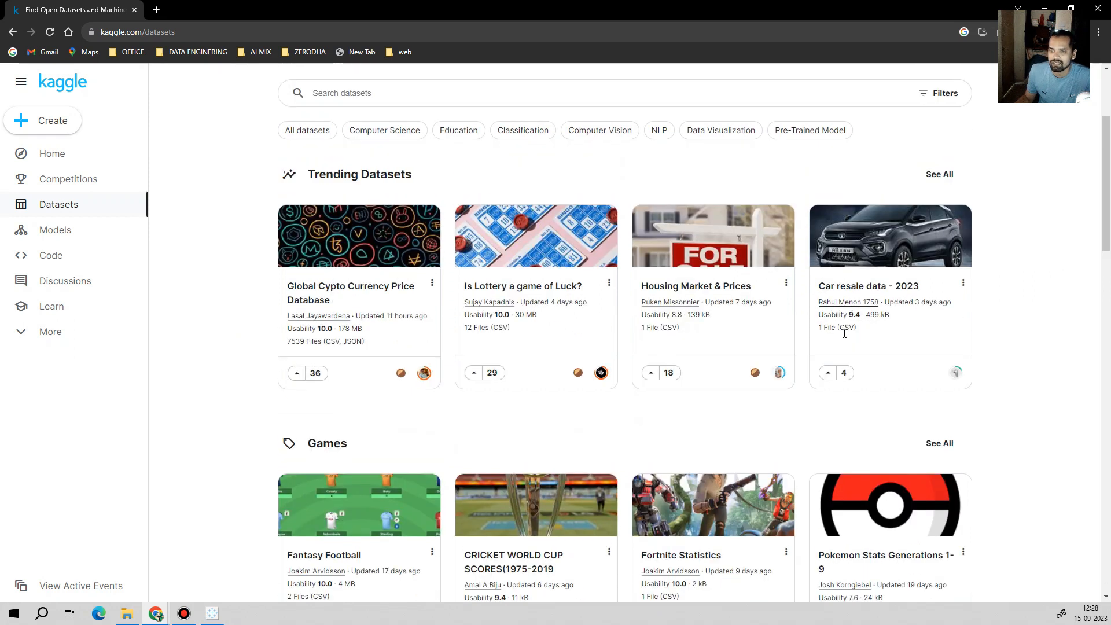
left_click(855, 290)
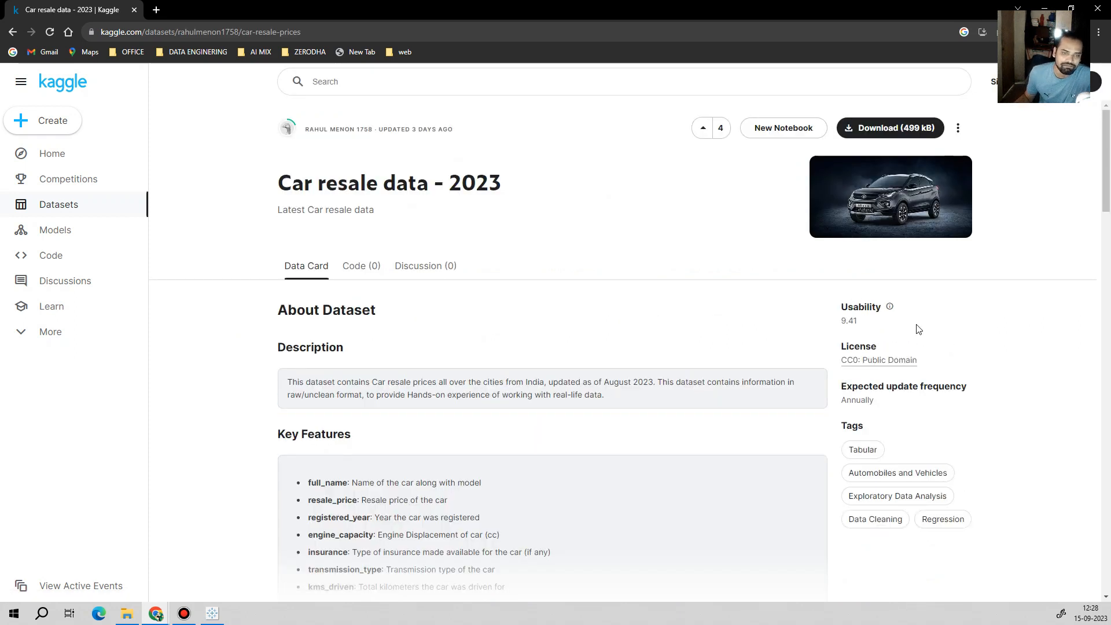
Expand the dataset description to read the full list of key features and download the dataset
scroll(617, 297, "down", 2)
scroll(617, 298, "down", 3)
left_click(329, 399)
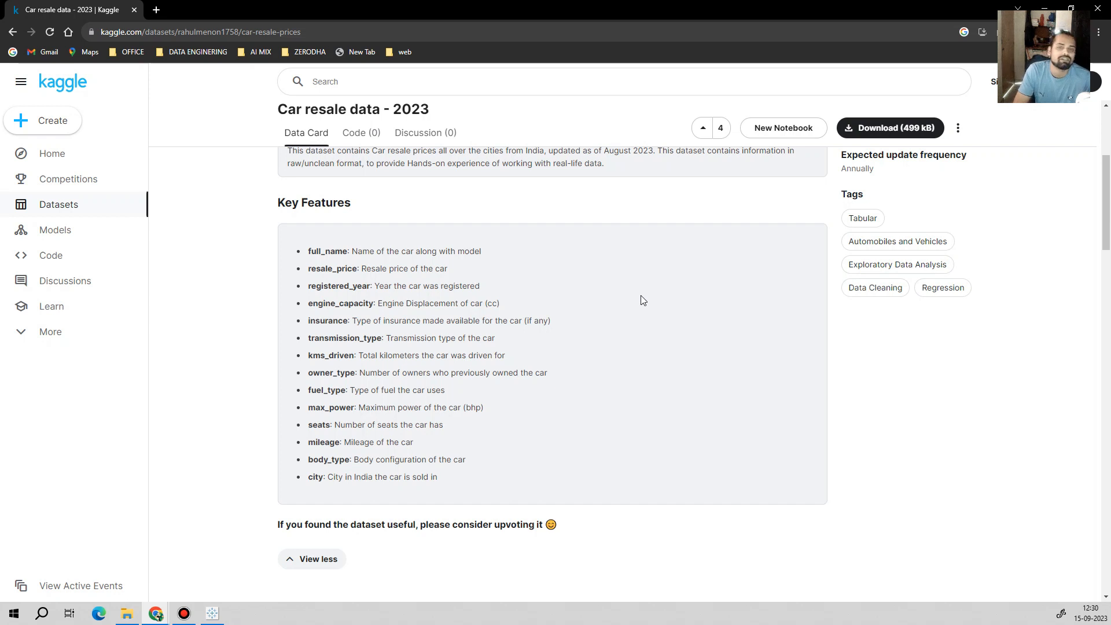
left_click(870, 129)
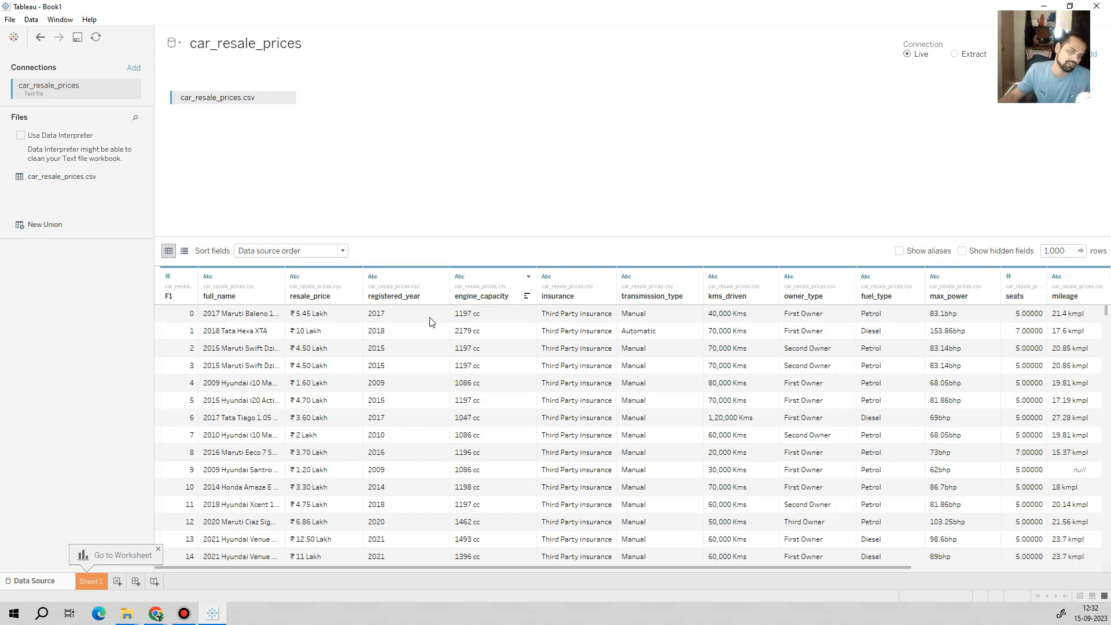
Widen the full_name and insurance columns in the car_resale_prices data preview, look through the remaining fields and dismiss the worksheet hint
left_click_drag(284, 290, 413, 287)
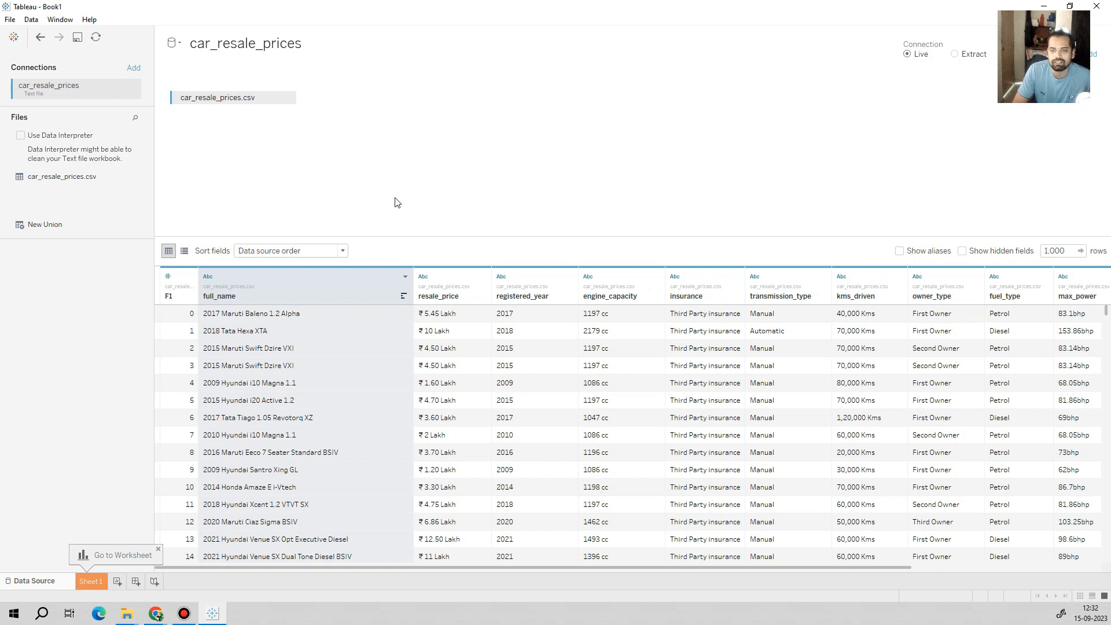
left_click_drag(746, 278, 803, 278)
left_click_drag(665, 567, 863, 564)
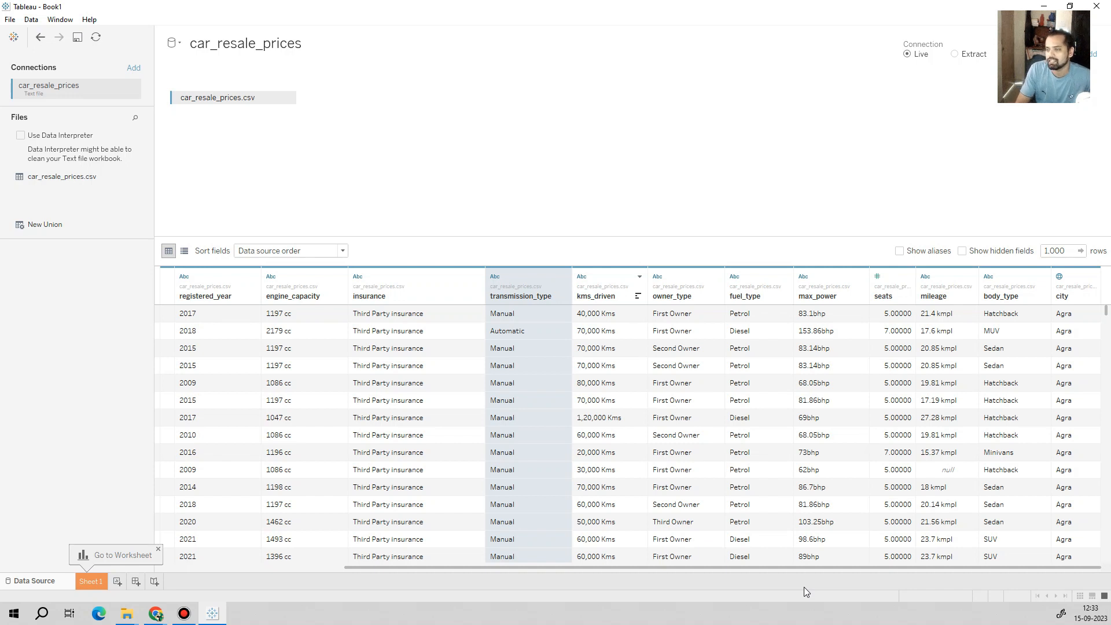
mouse_move(1107, 315)
left_mouse_down()
mouse_move(1109, 622)
mouse_move(1110, 297)
left_mouse_up()
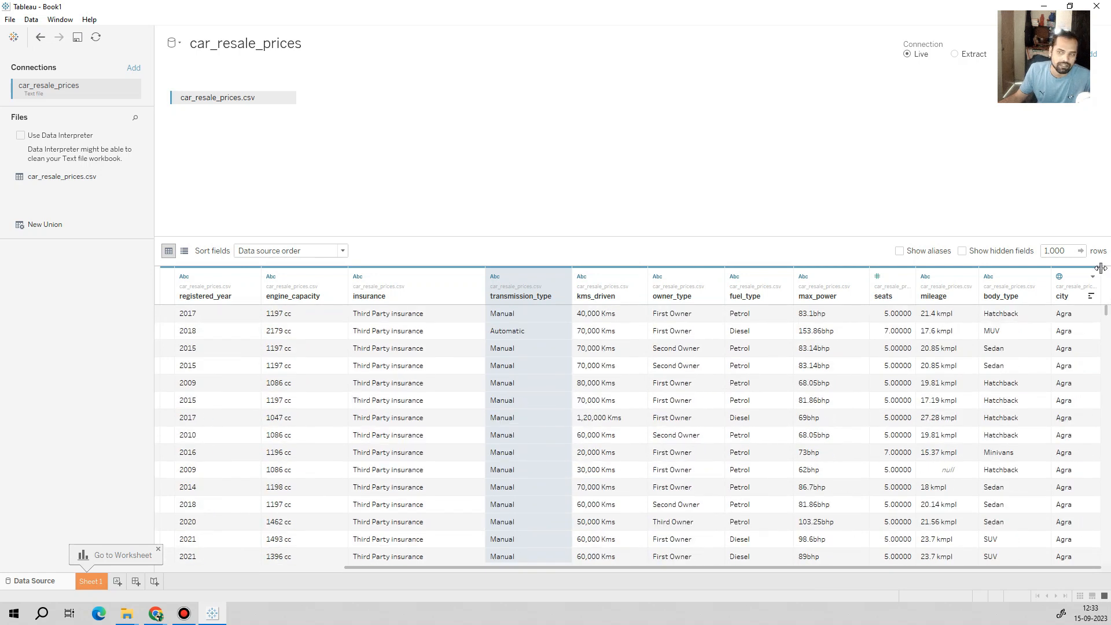
left_click(158, 549)
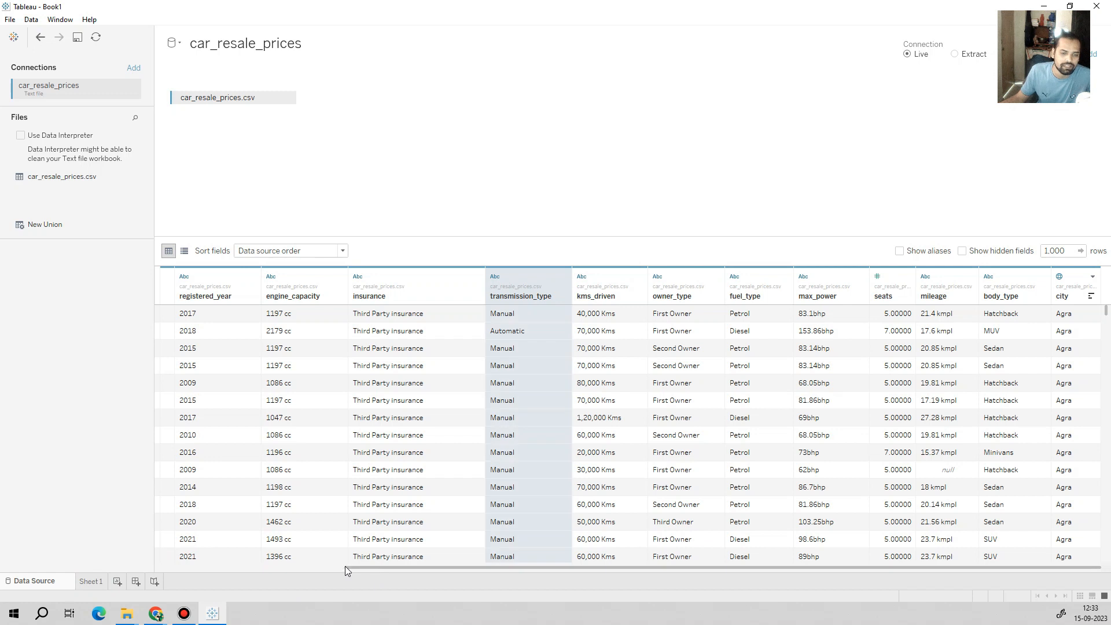
left_click_drag(349, 567, 152, 558)
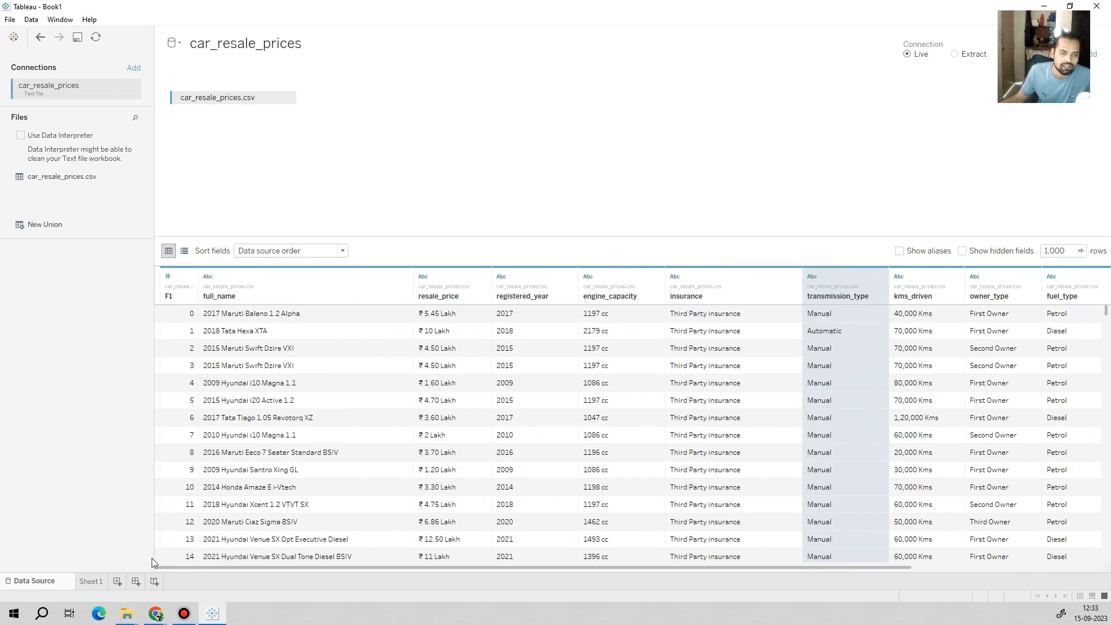
Split the full_name column automatically and widen the resulting split column to show its complete values
left_click(264, 296)
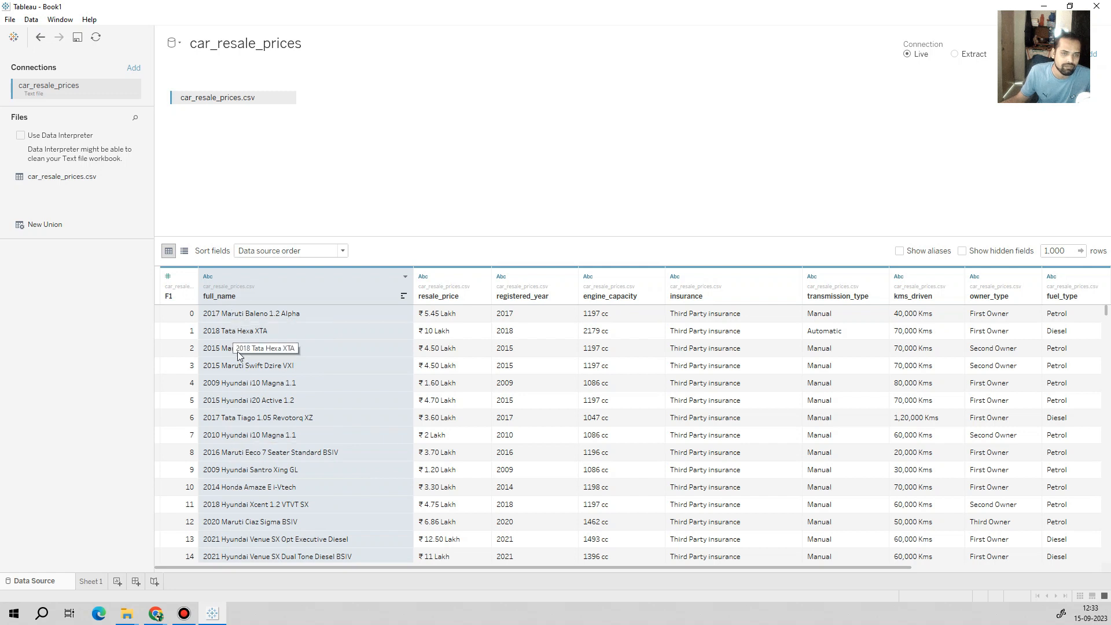
left_click(406, 275)
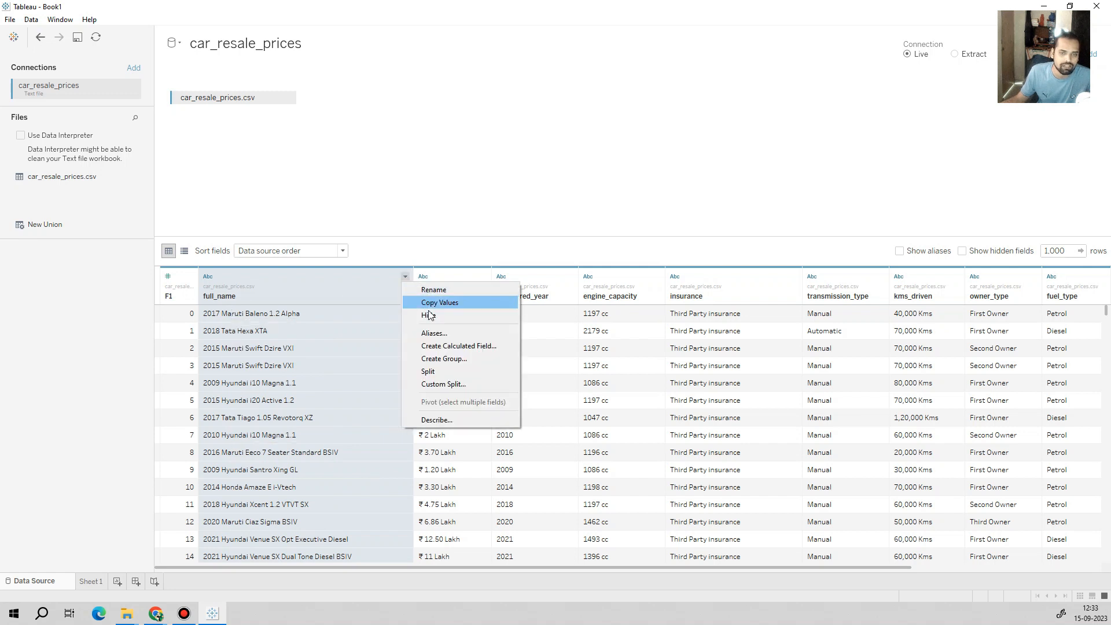
left_click(437, 370)
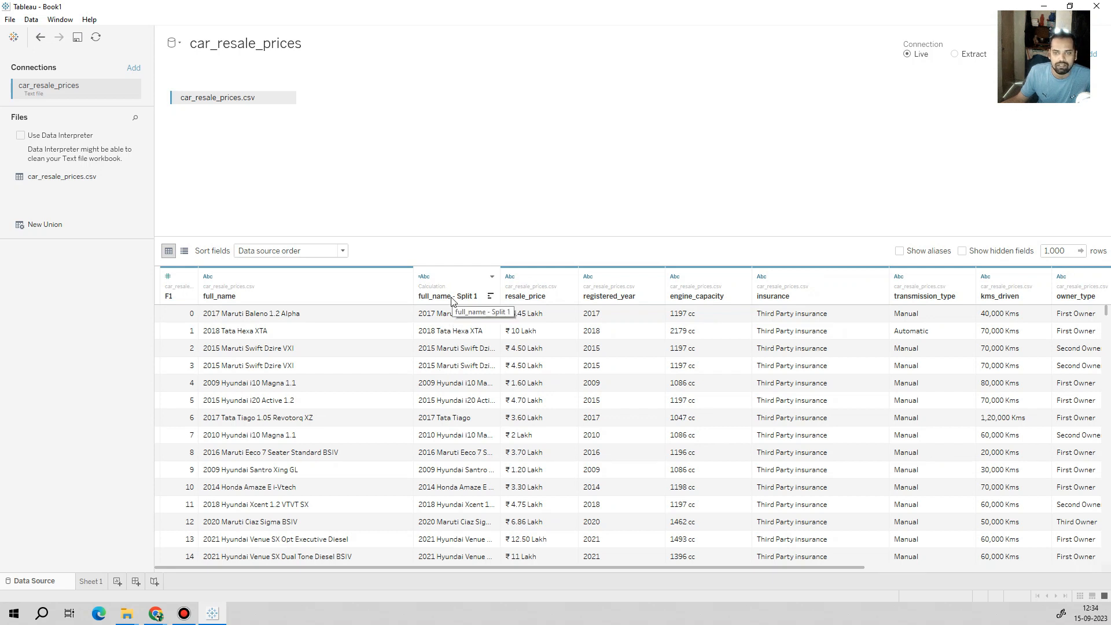
left_click_drag(499, 284, 603, 285)
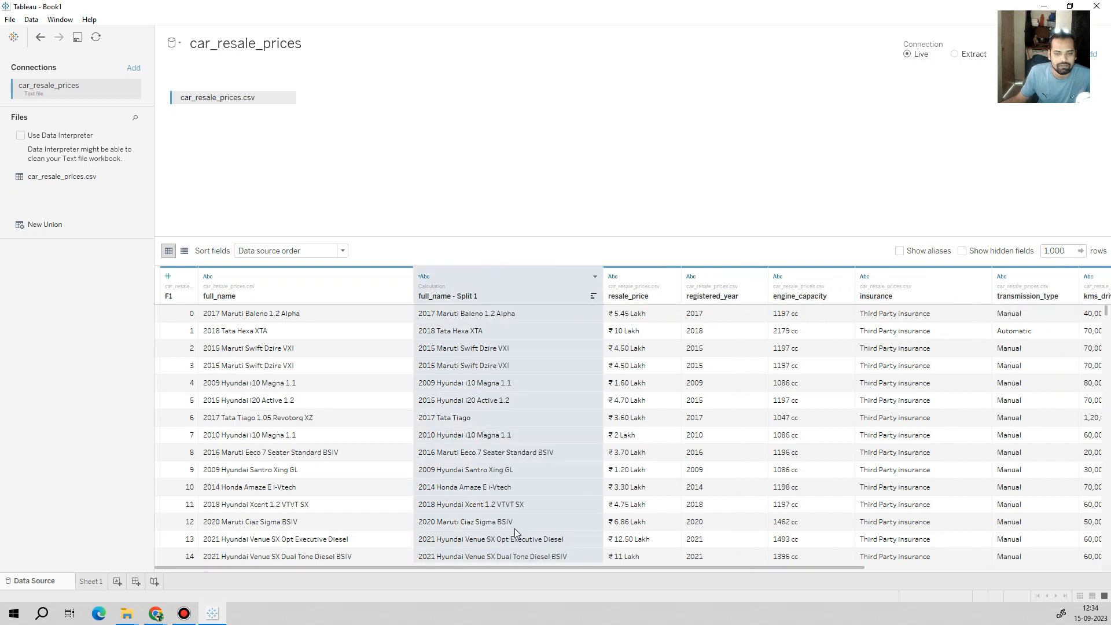
left_click_drag(518, 565, 572, 565)
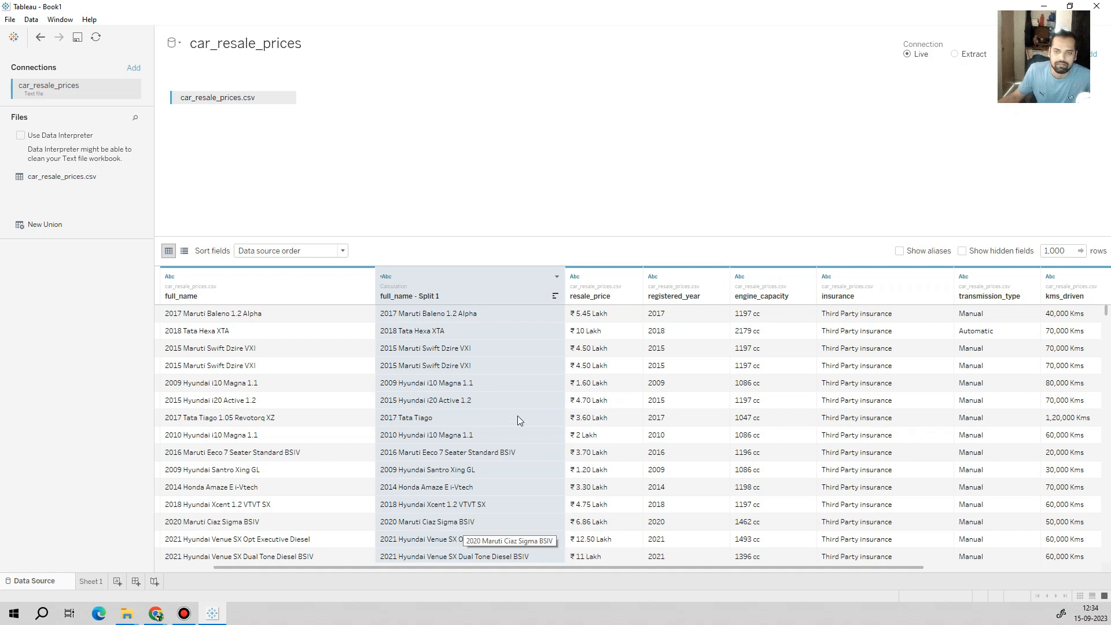
Edit the full_name split calculation to use a single space as the delimiter and apply it
left_click(556, 277)
left_click(585, 289)
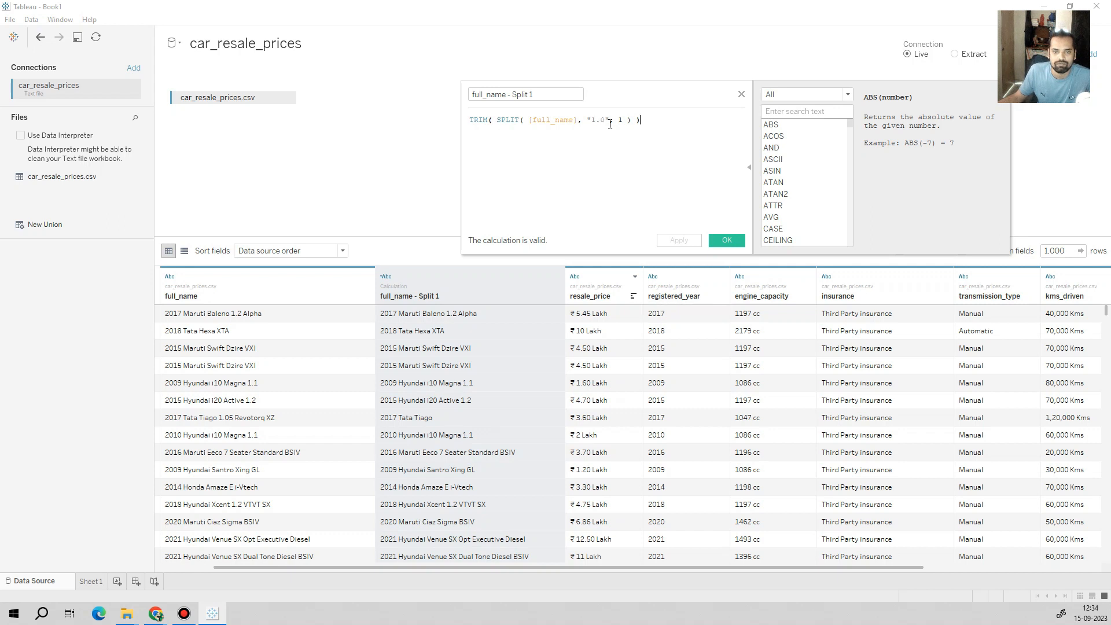
left_click_drag(608, 120, 589, 119)
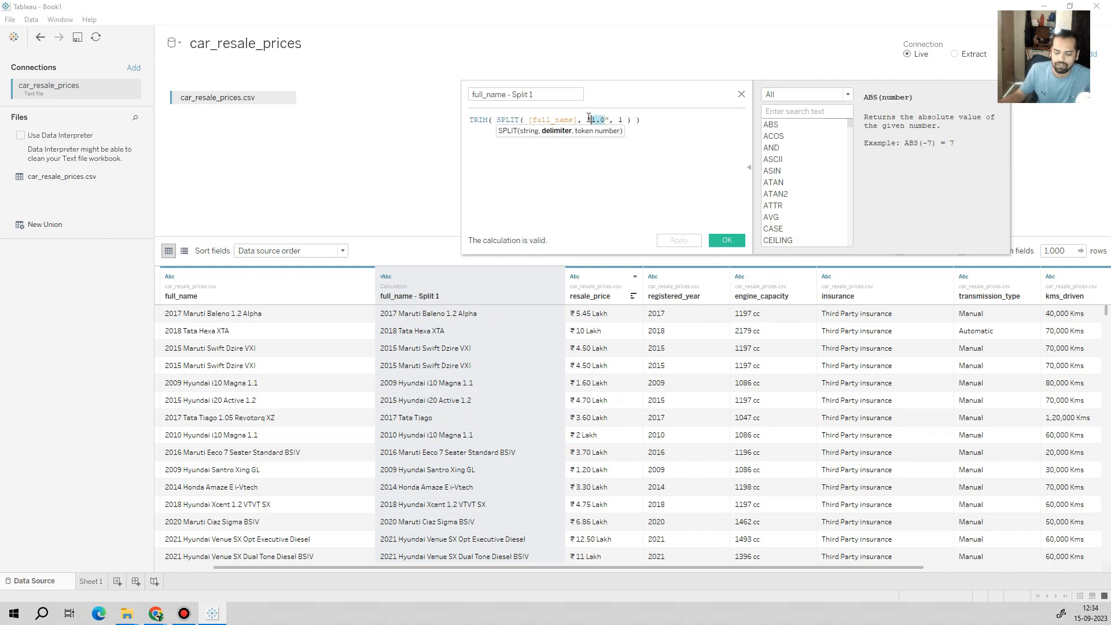
left_click(679, 241)
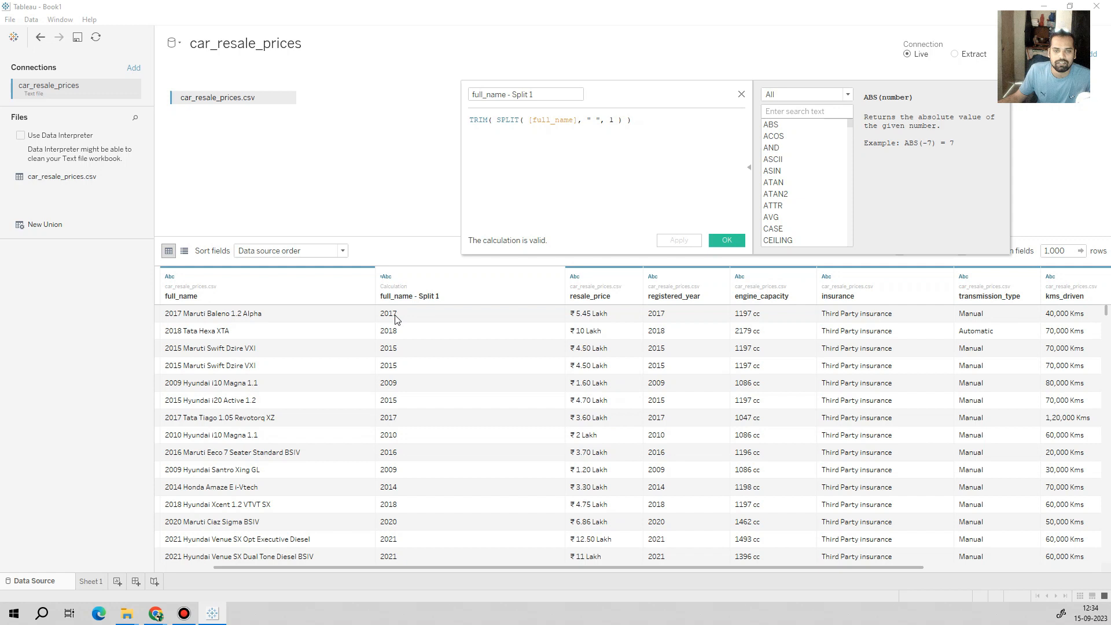
Set the token number in the full_name split formula to 2 and apply the change
left_click(611, 120)
double_click(611, 121)
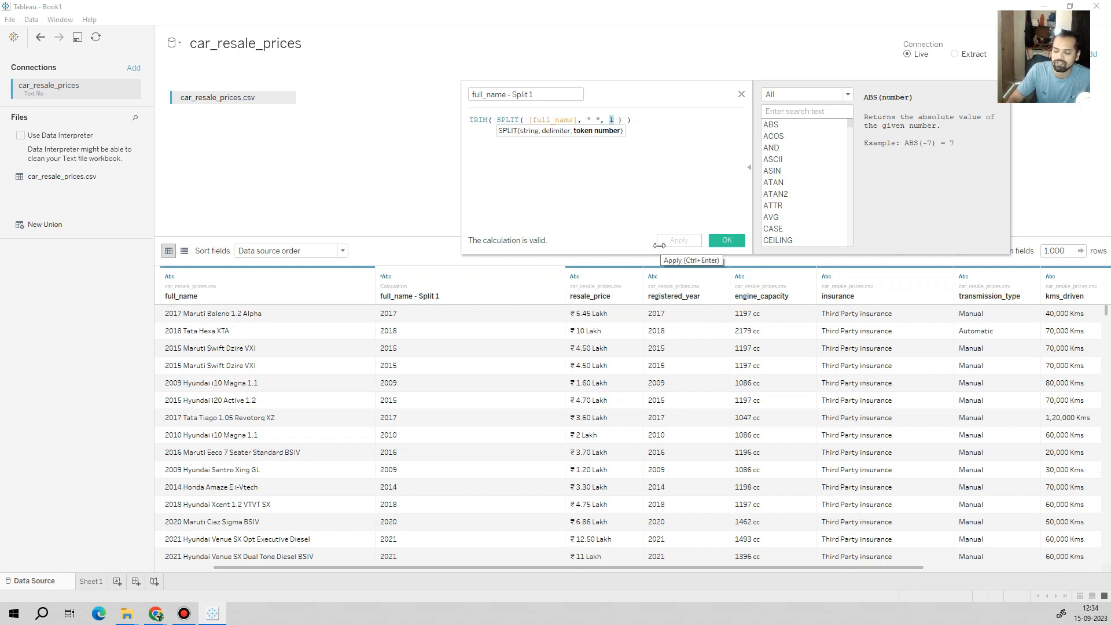
type("2")
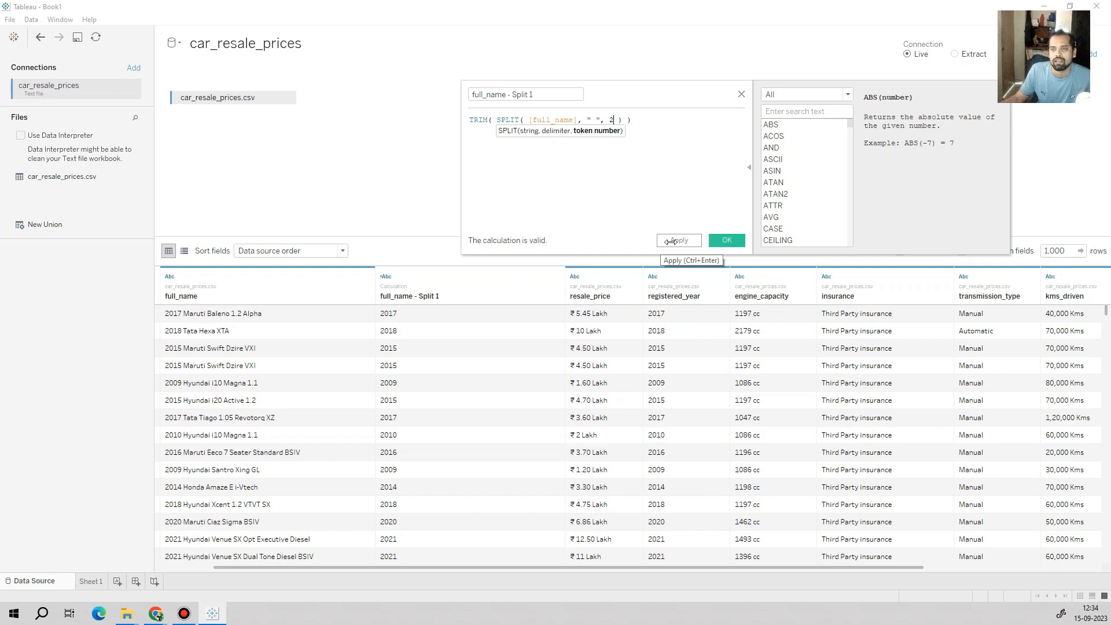
left_click(688, 243)
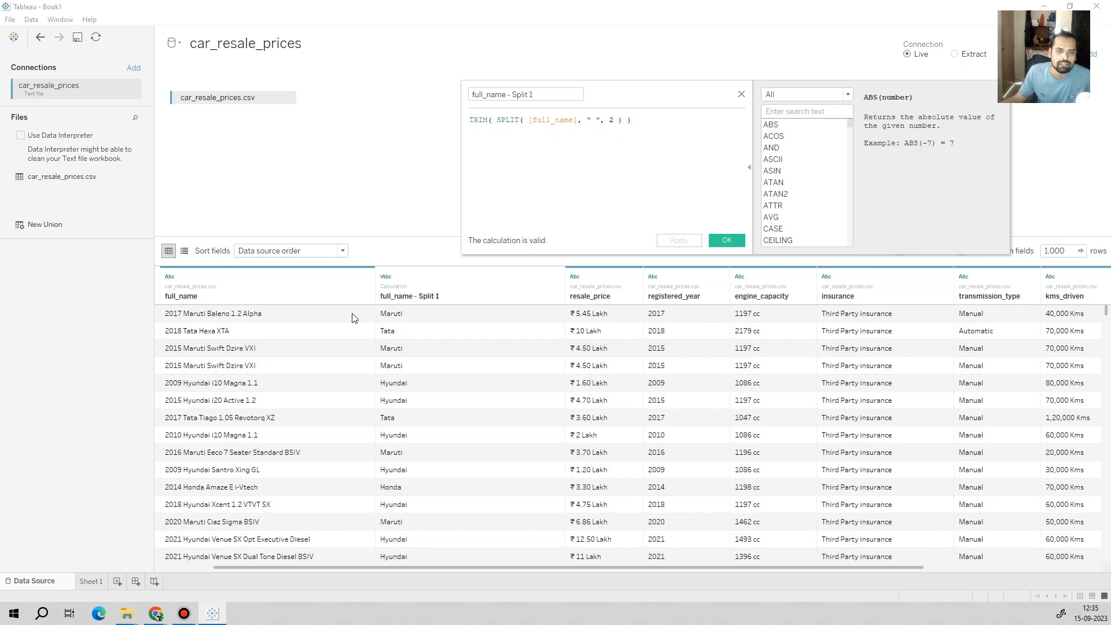
Check the split values against the full car names and accept the edited split calculation
double_click(610, 119)
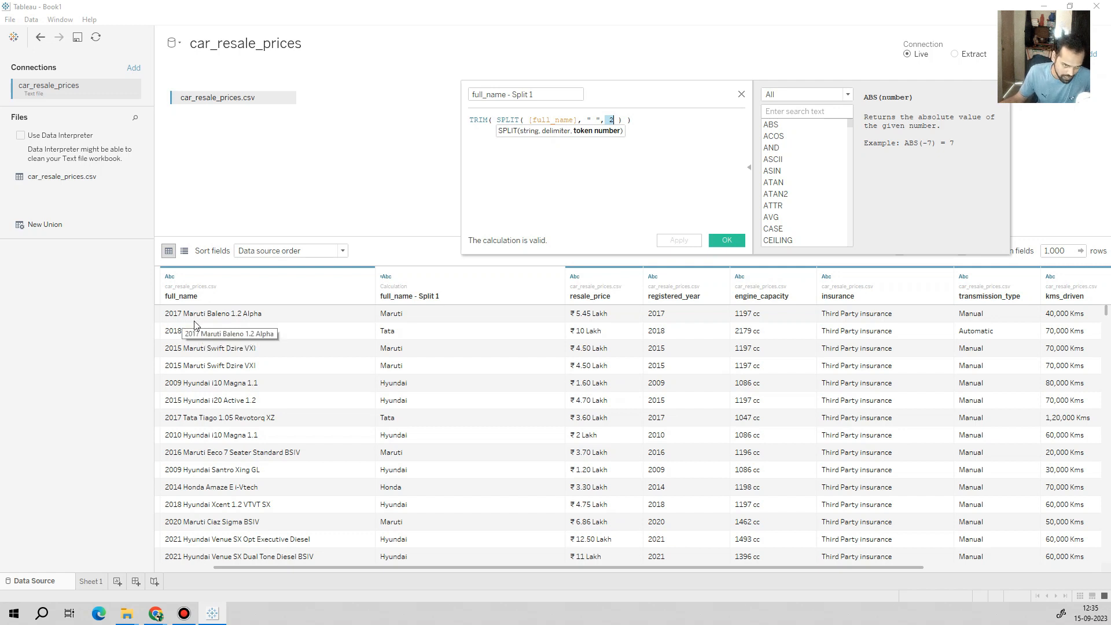
scroll(219, 451, "down", 1)
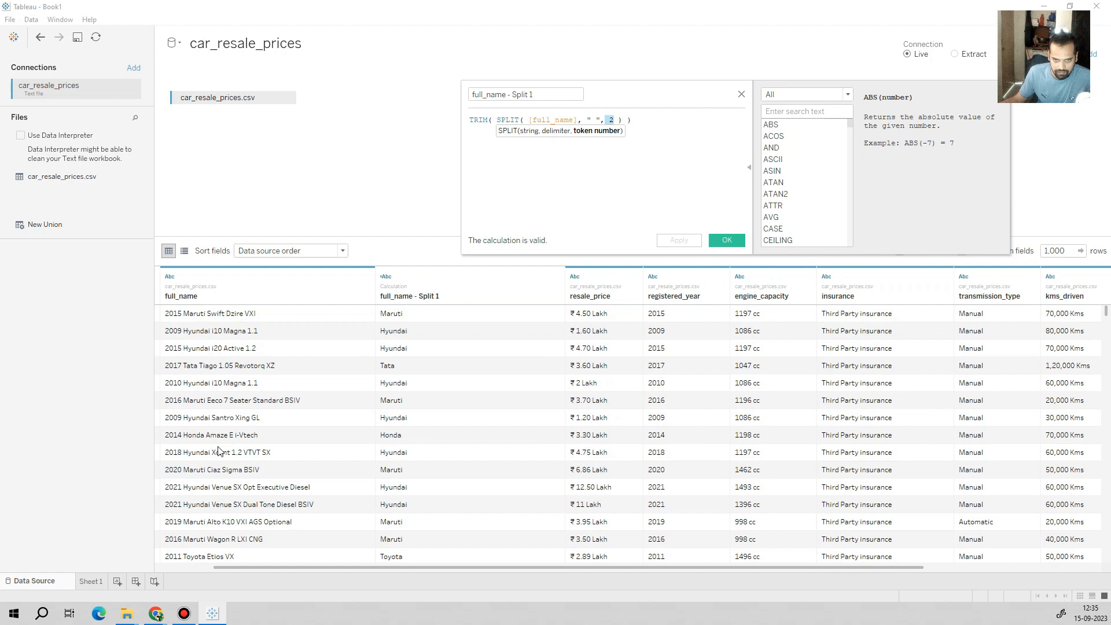
scroll(219, 451, "up", 1)
right_click(218, 452)
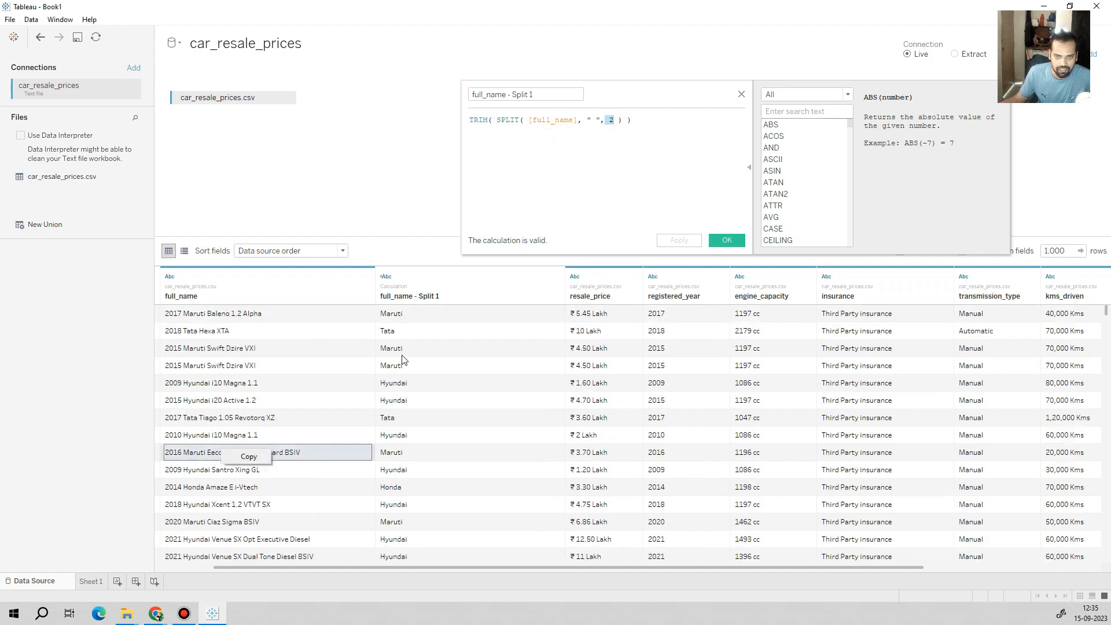
left_click(534, 138)
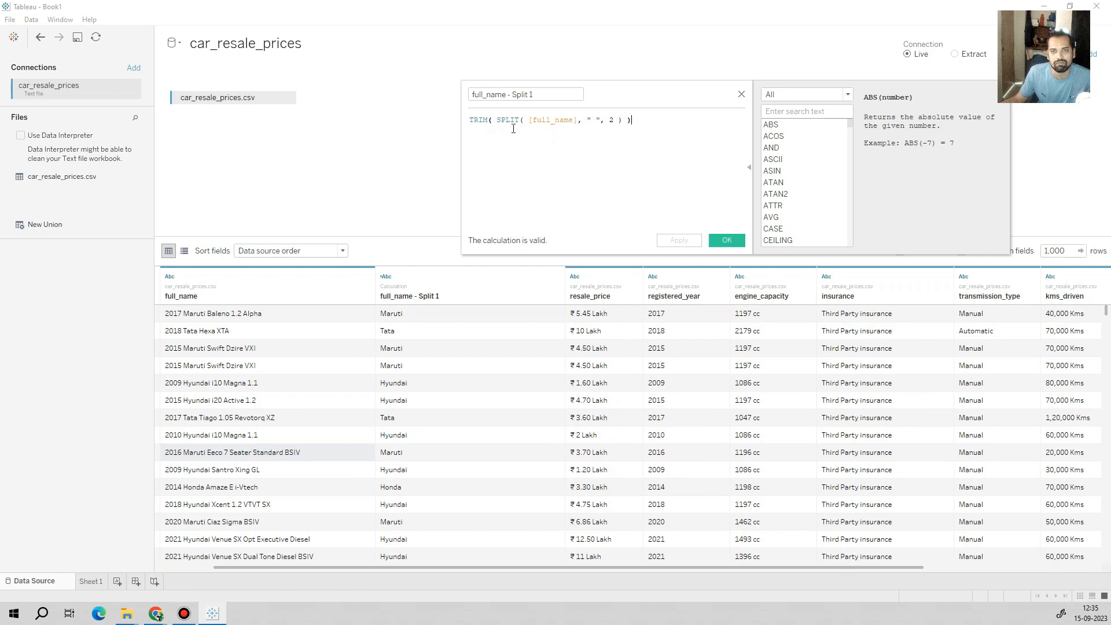
left_click(592, 120)
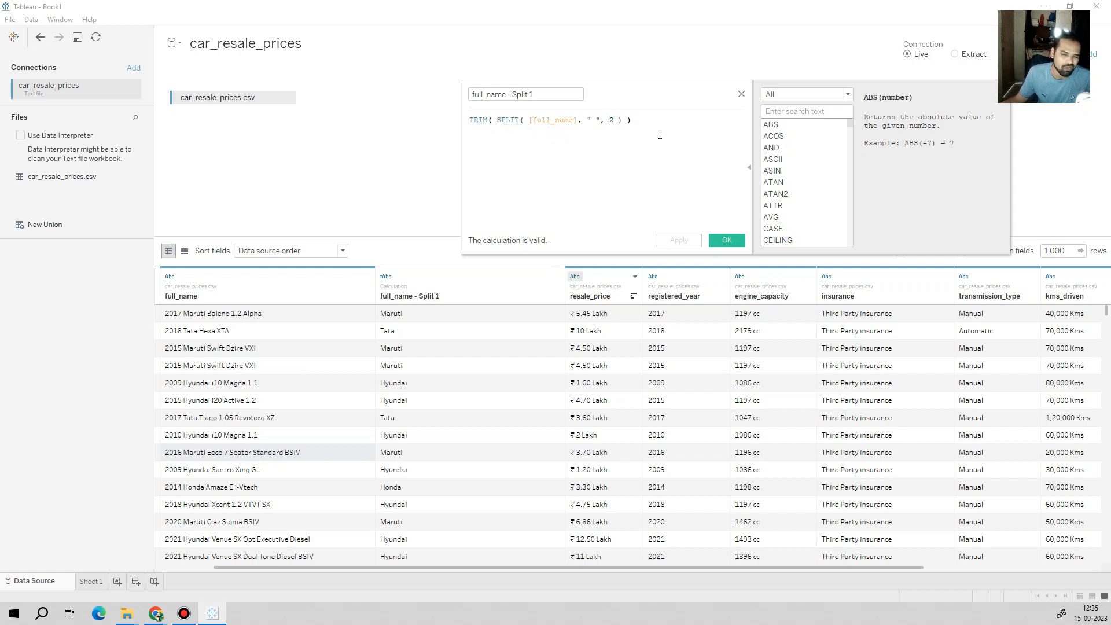
left_click(715, 239)
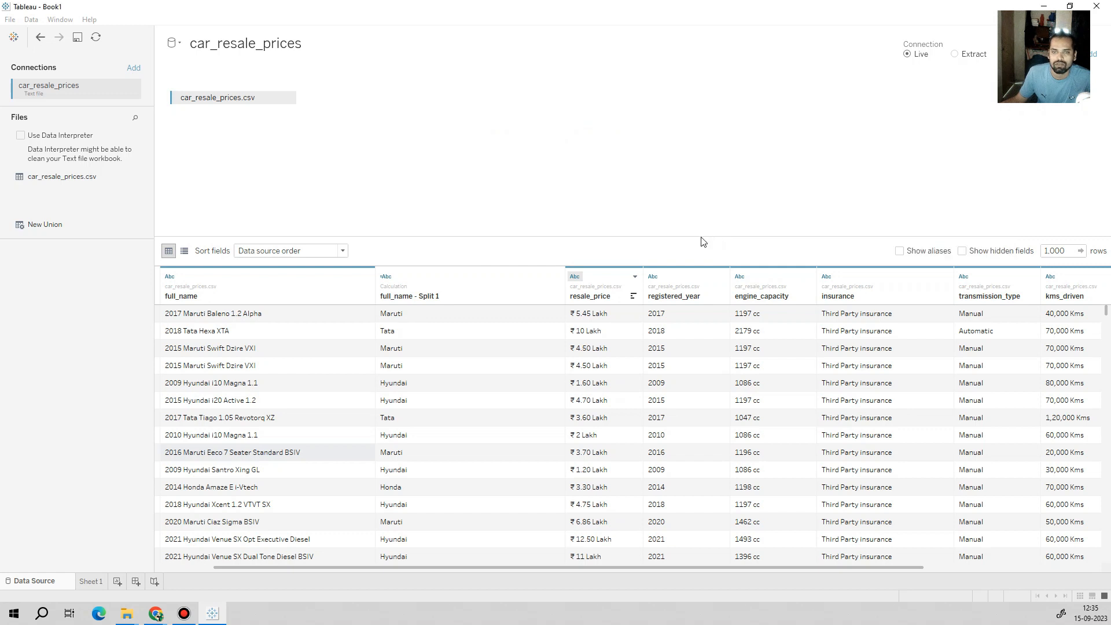
Rename the split column created from full_name to "Company name"
left_click(421, 286)
right_click(421, 282)
left_click(449, 300)
type("Co")
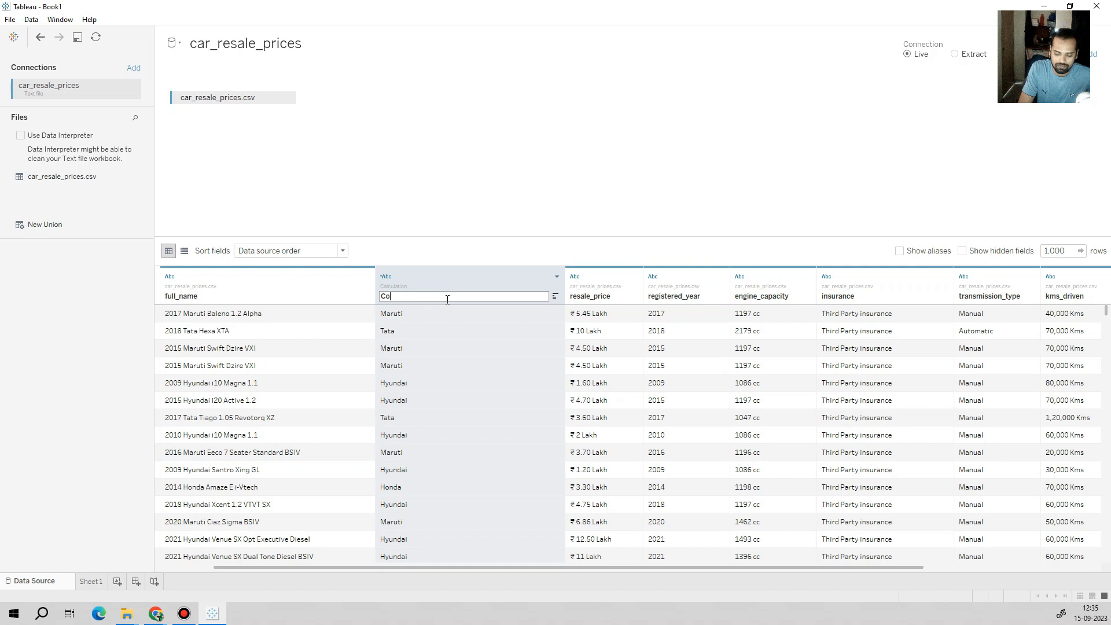
type("mpany name")
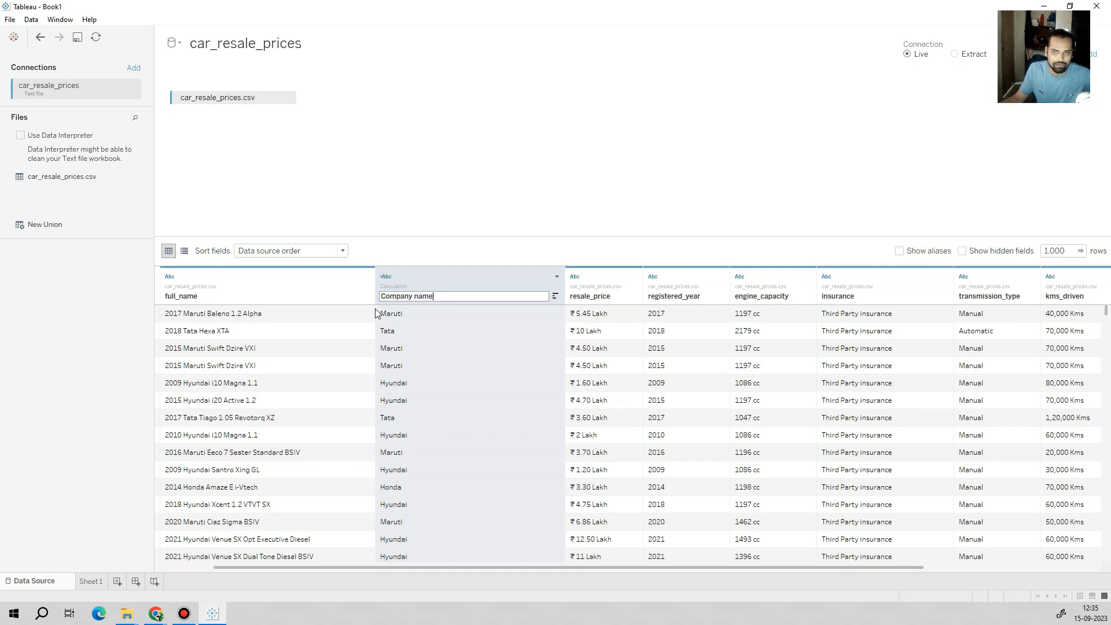
left_click(478, 216)
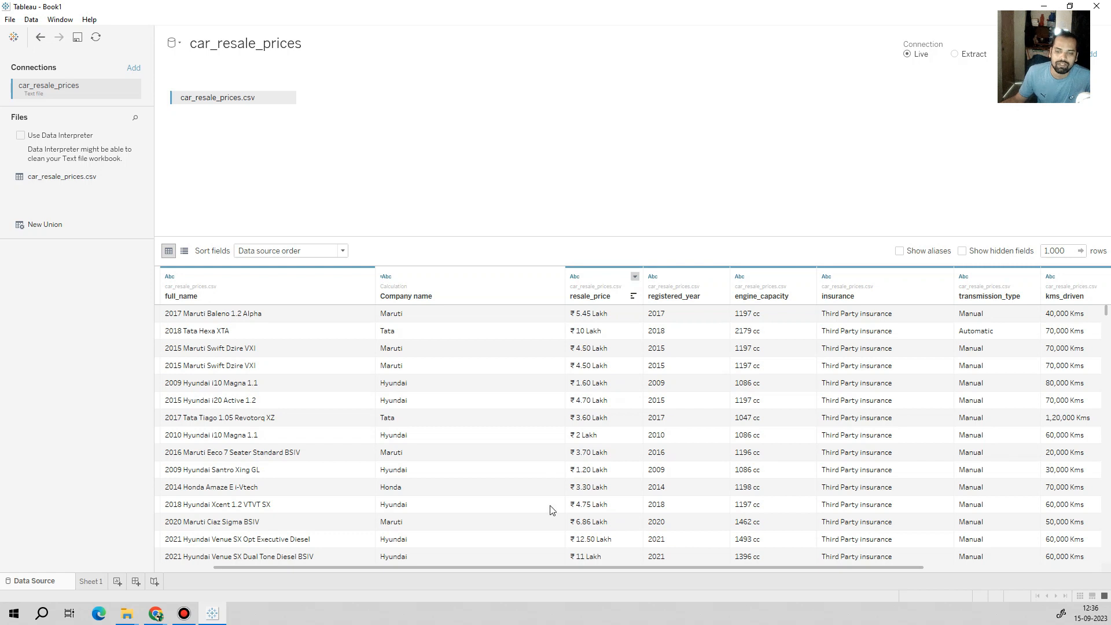
Split the resale_price column automatically to separate the numeric price from the currency text
left_click_drag(541, 568, 578, 567)
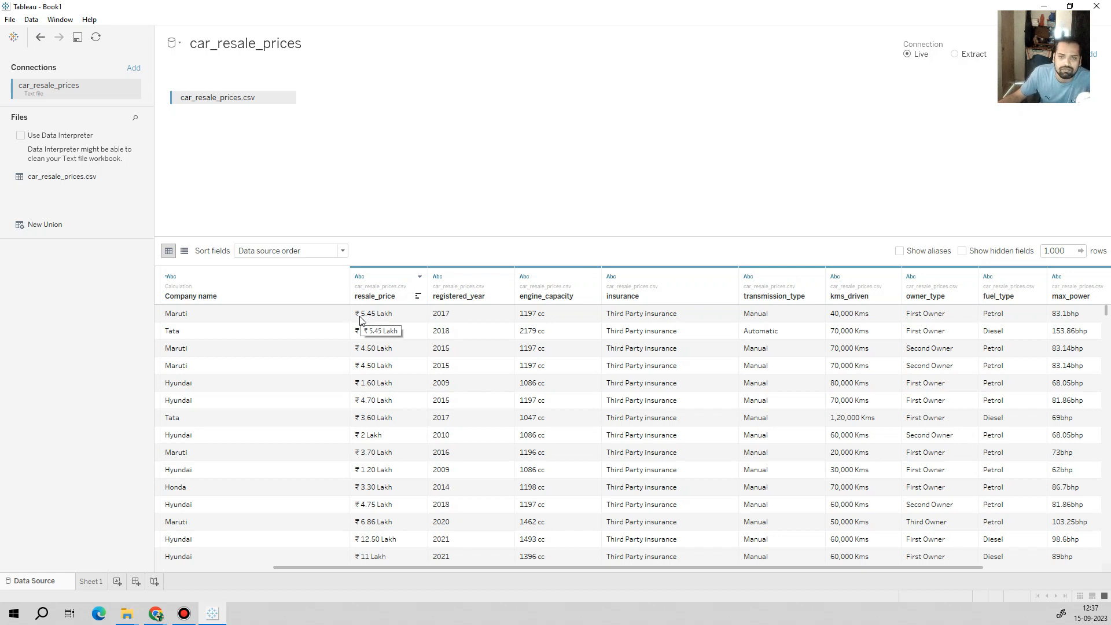
left_click(419, 278)
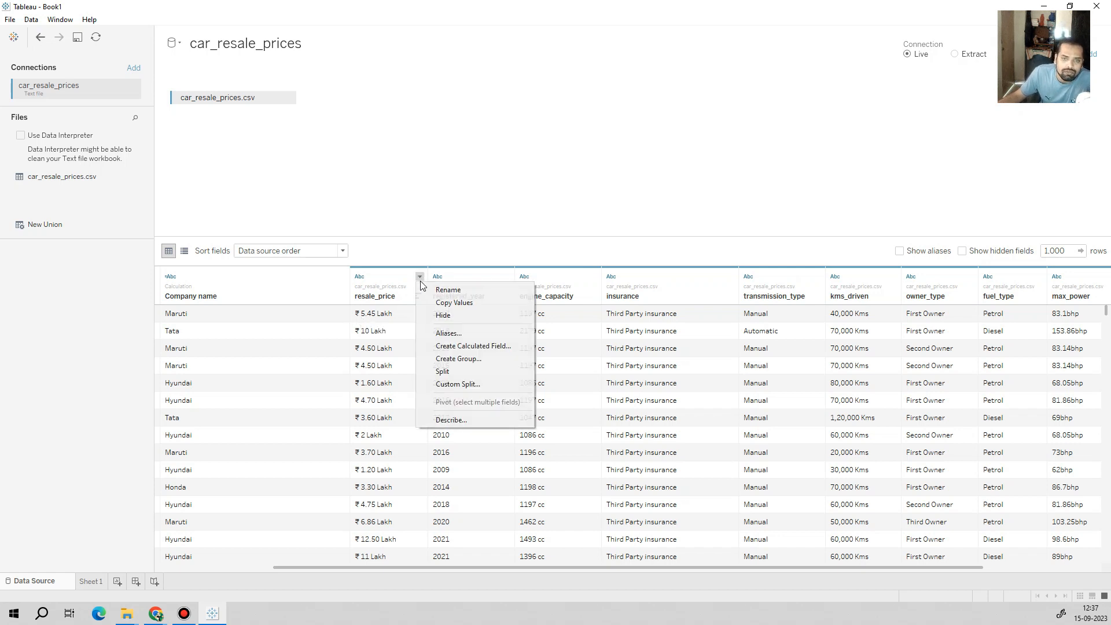
left_click(459, 371)
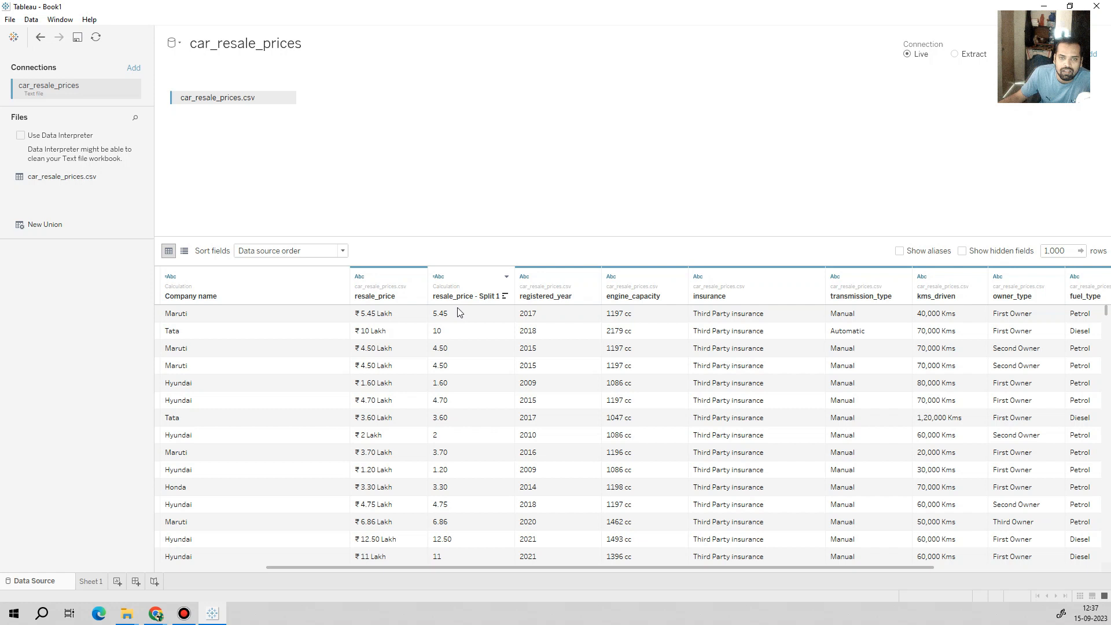
Hide the original resale_price column in the data source grid
left_click(373, 294)
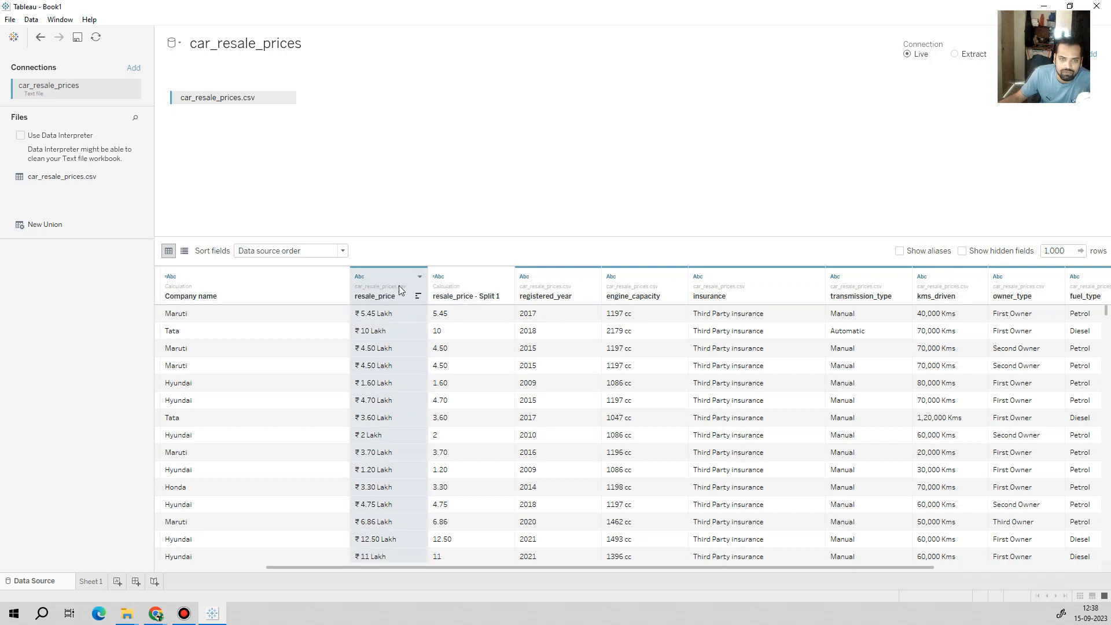
left_click(419, 277)
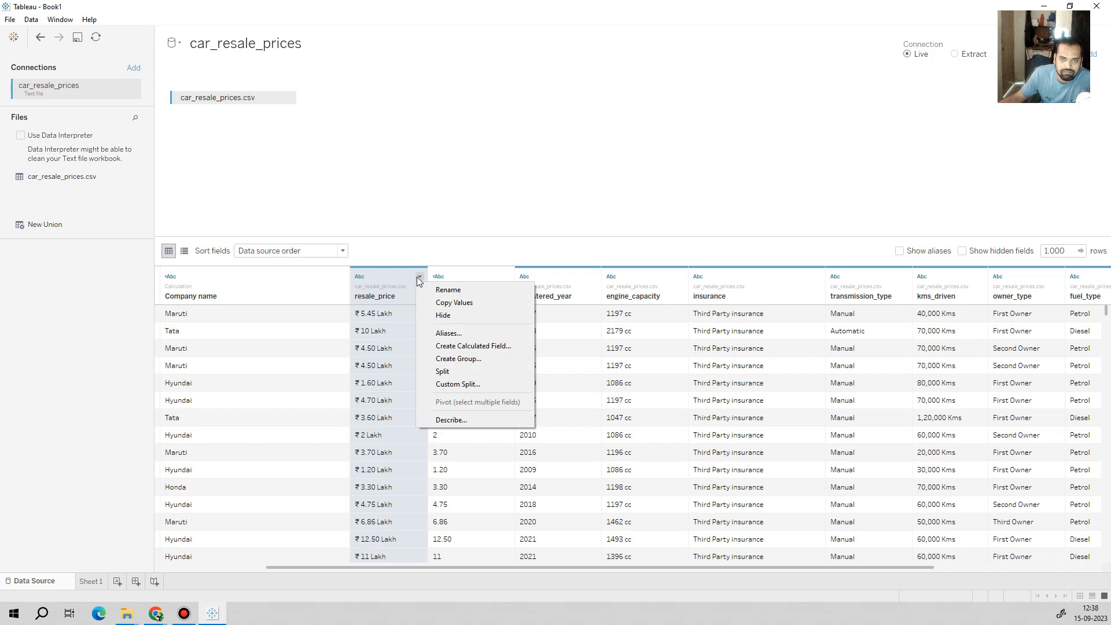
left_click(453, 316)
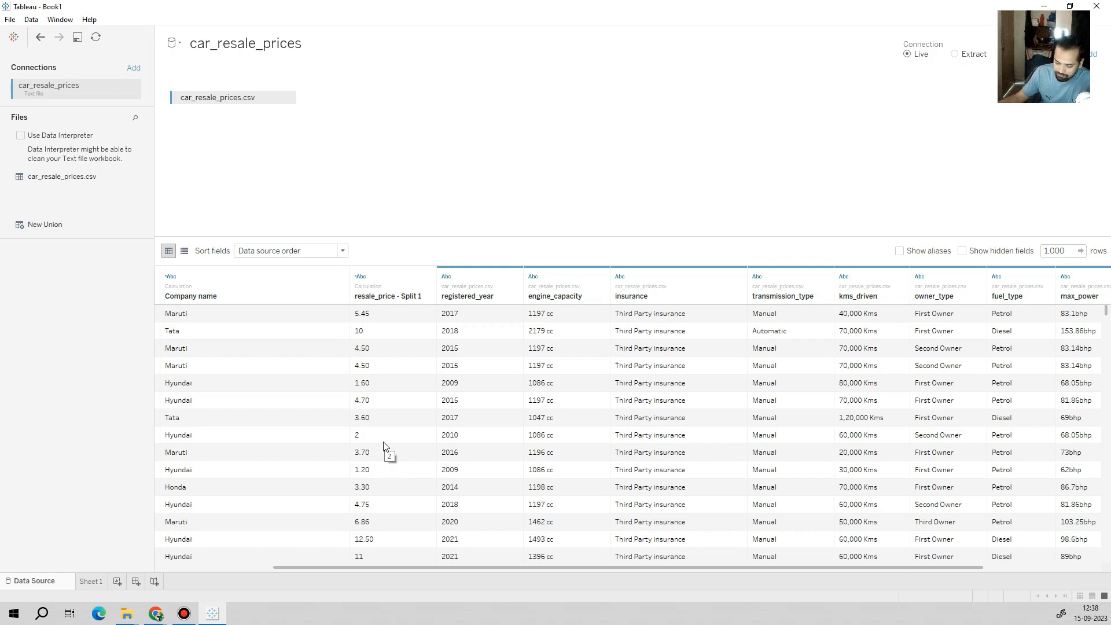
Change the data type of the resale_price - Split 1 column to Number (decimal)
left_click(405, 279)
left_click(429, 276)
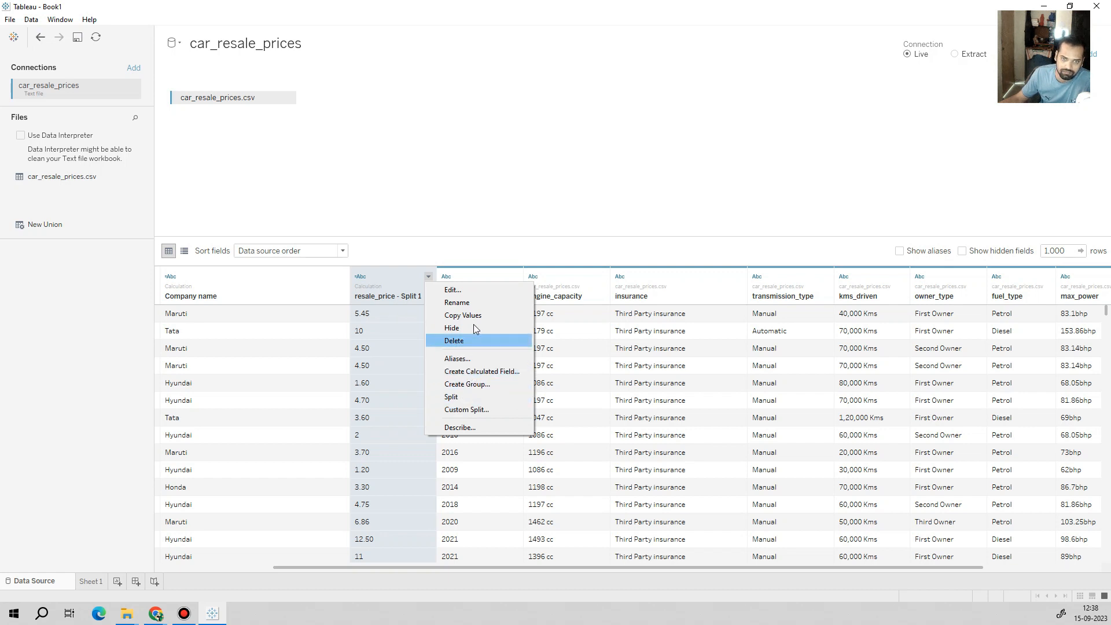
left_click(364, 280)
left_click(363, 277)
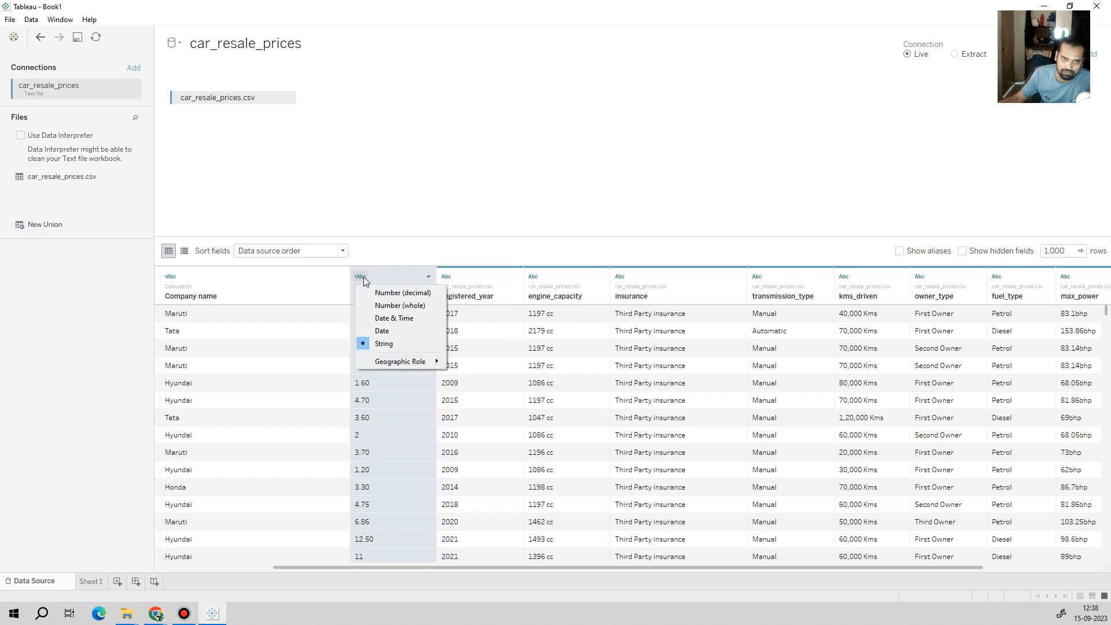
left_click(397, 298)
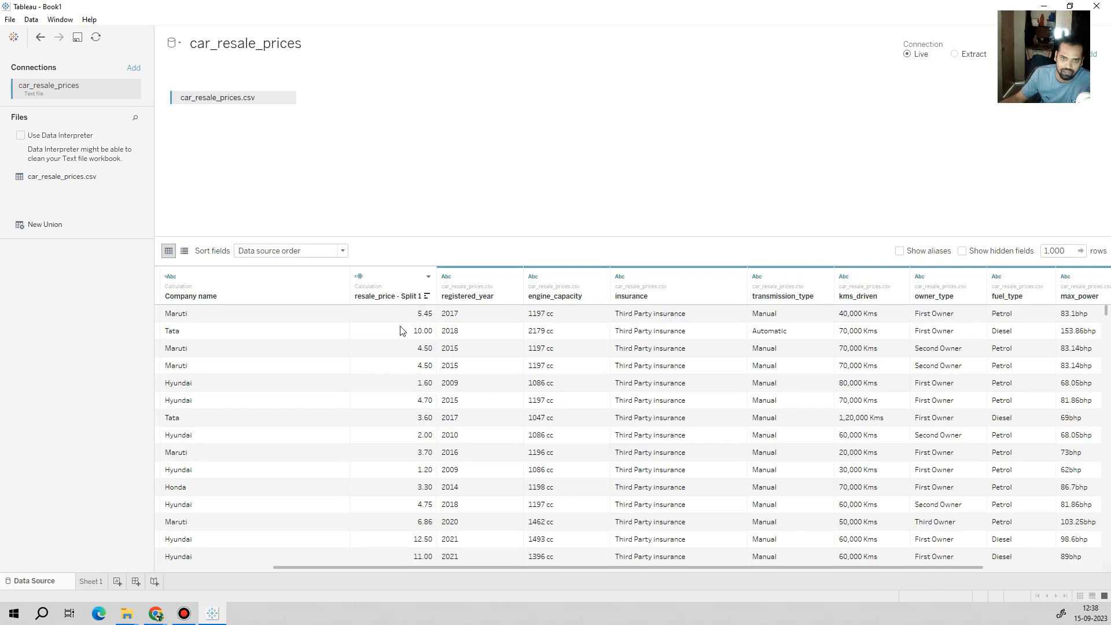
left_click(366, 273)
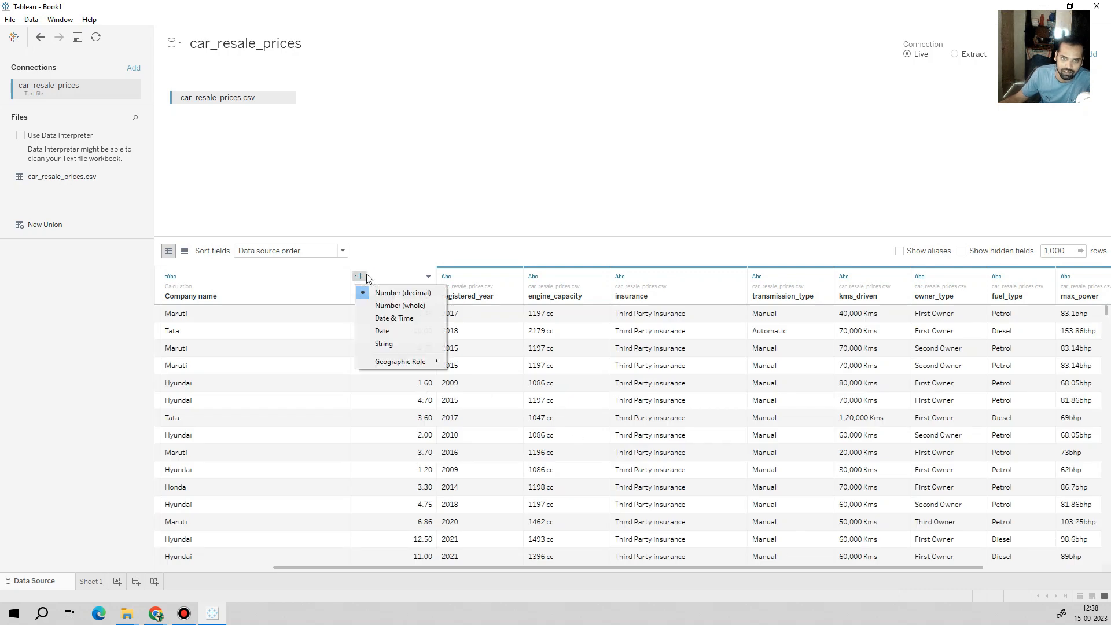
left_click(397, 279)
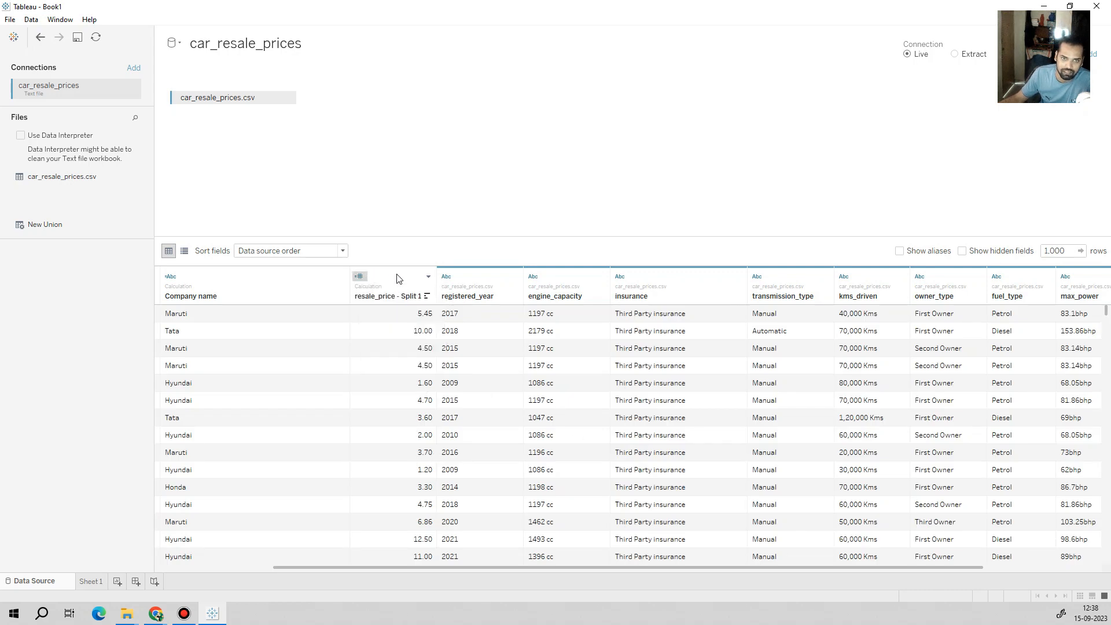
Create a calculated field named "Resale_rice.c" from resale_price - Split 1 with the formula [resale_price - Split 1]*100000
left_click(429, 277)
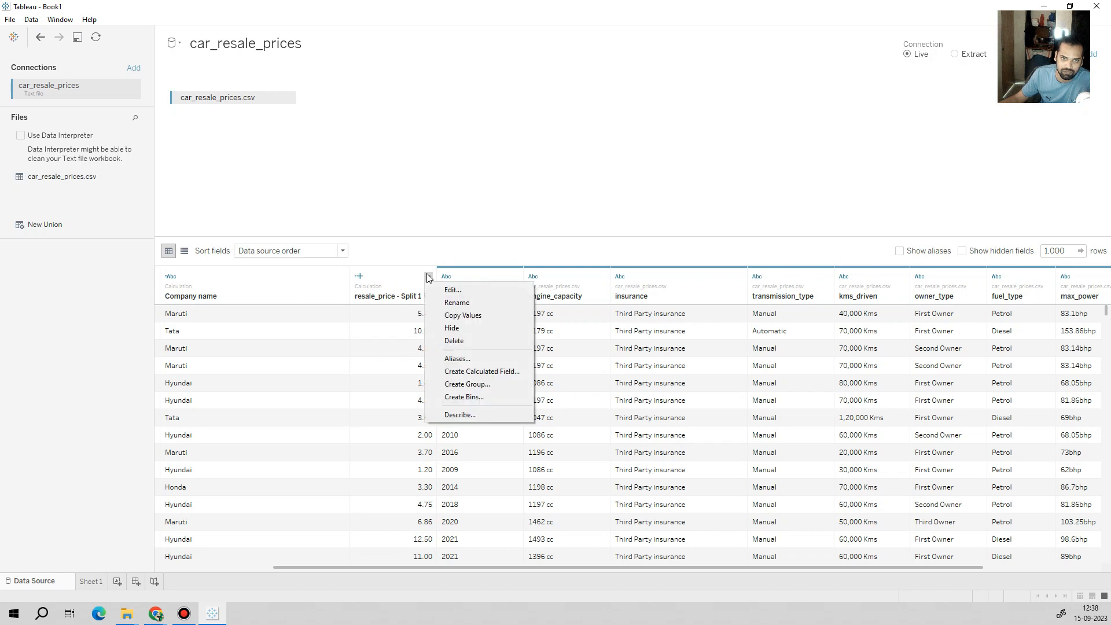
left_click(467, 372)
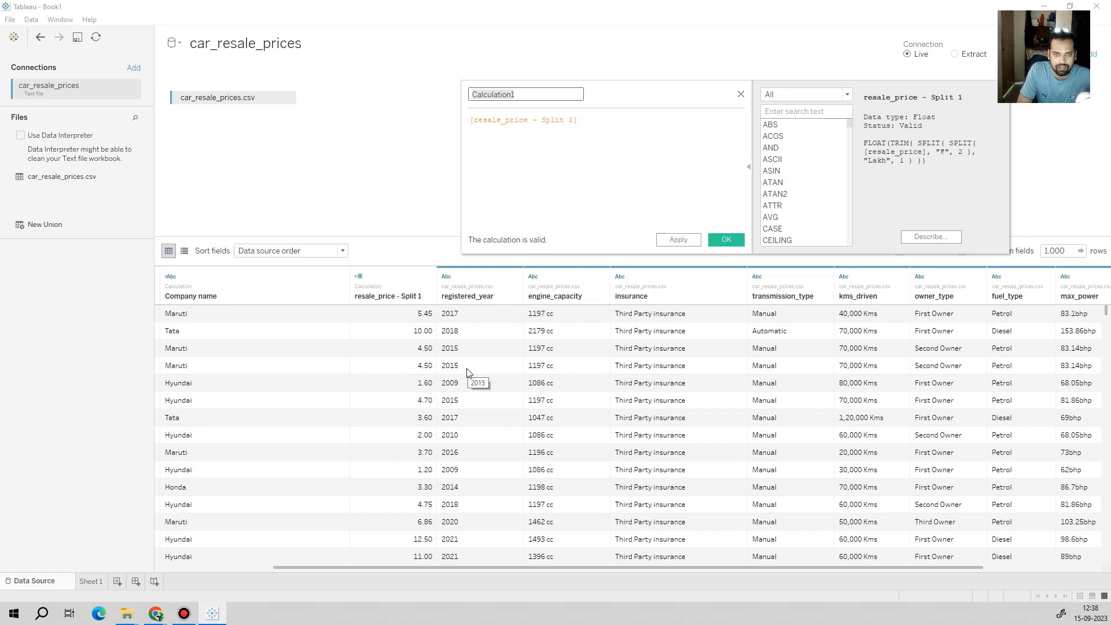
type("Resale")
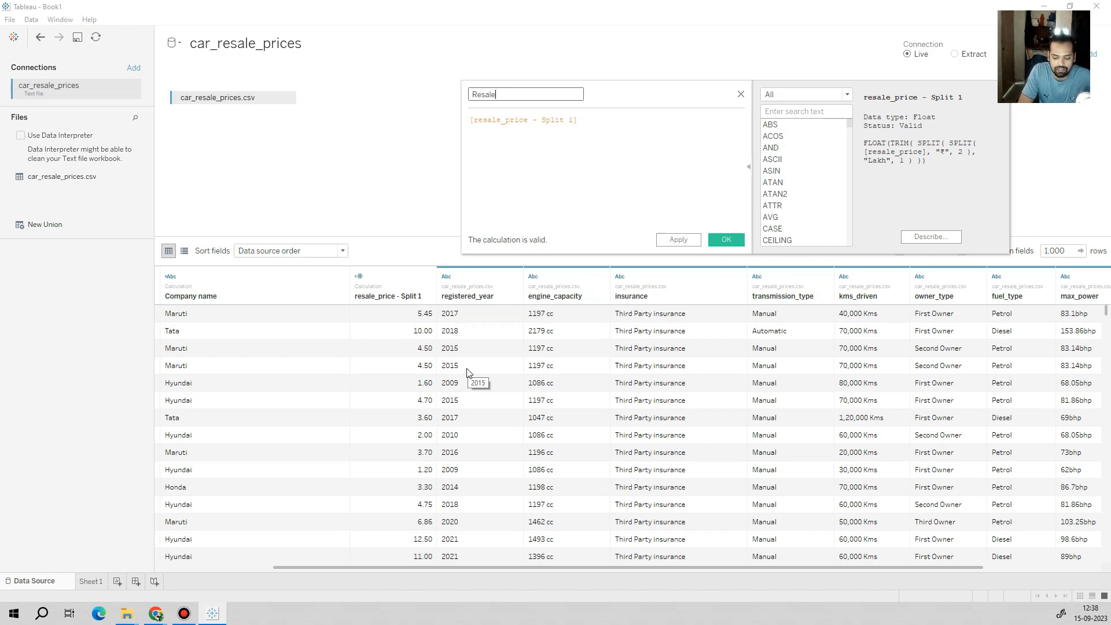
type("_rice.c")
key("Tab")
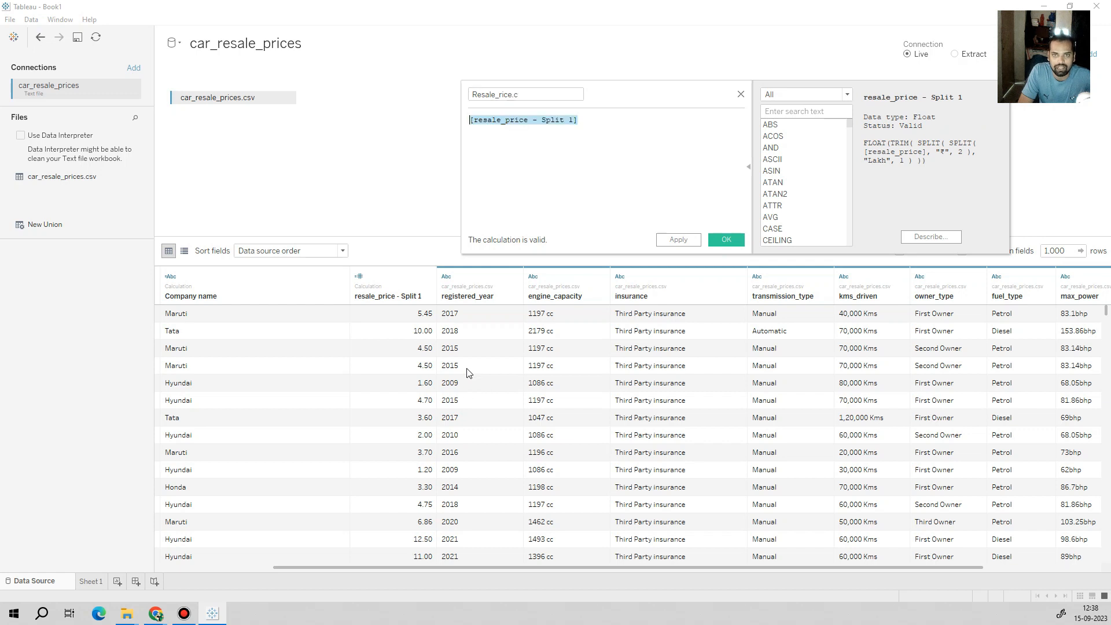
key("End")
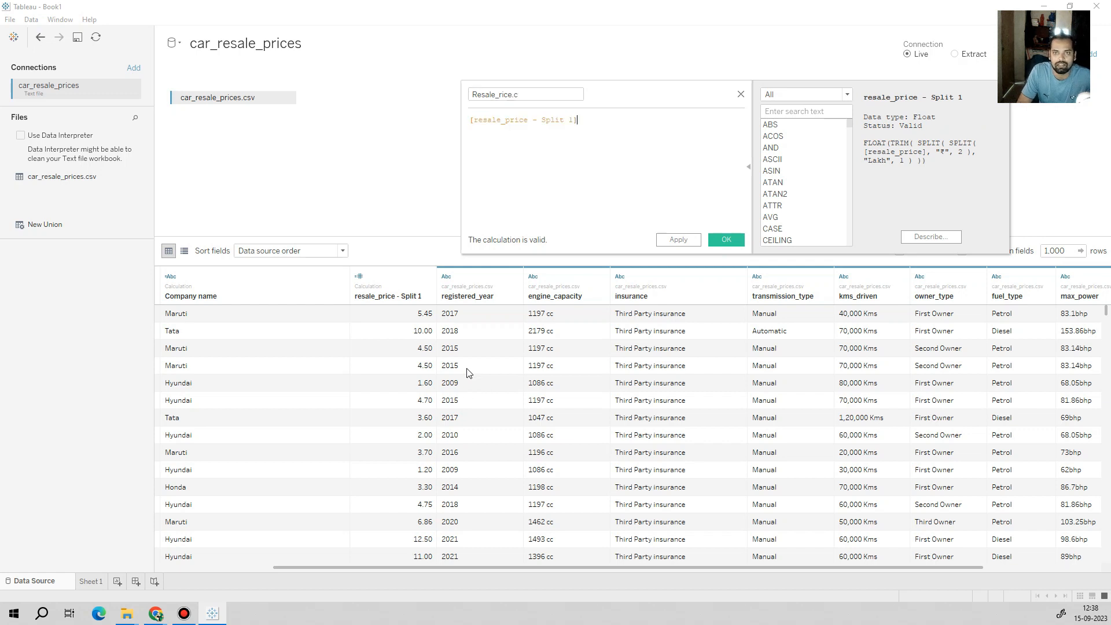
type("*")
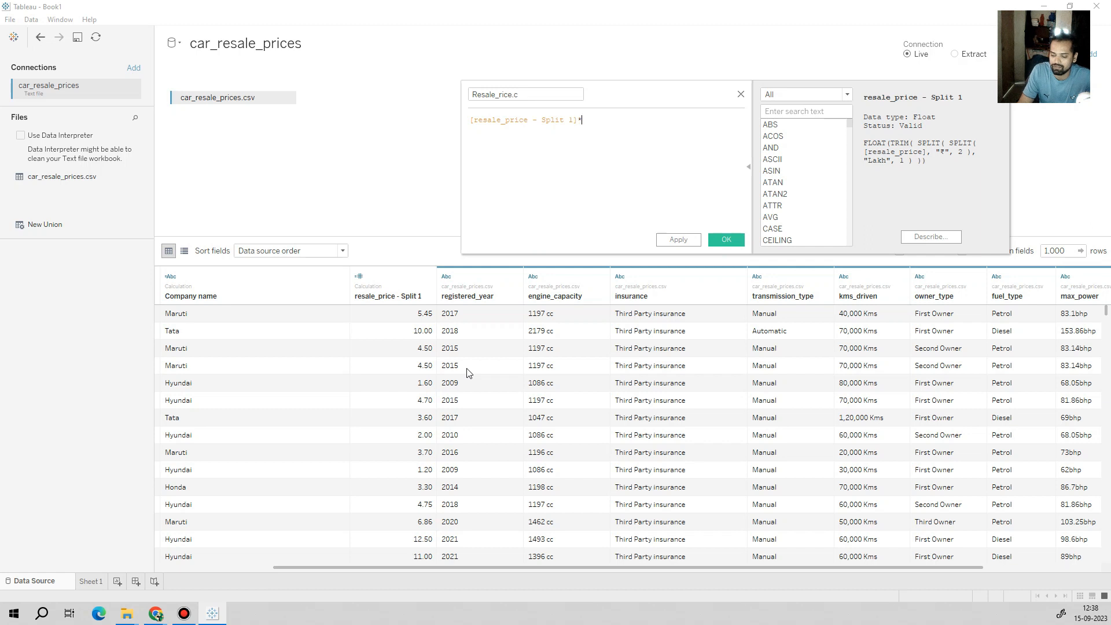
type("100000")
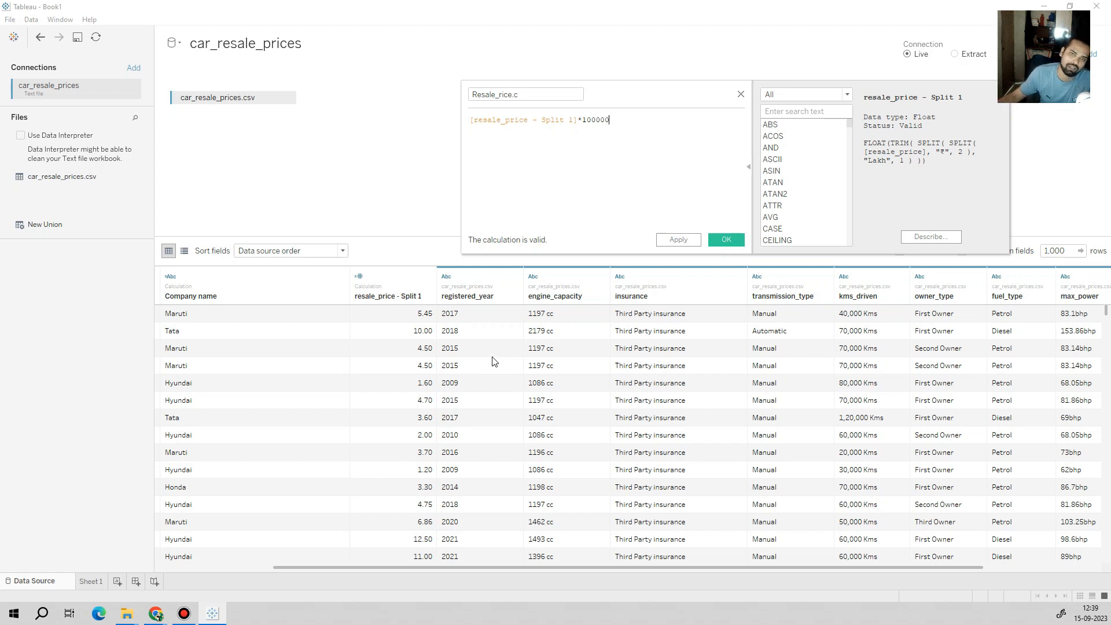
left_click(670, 241)
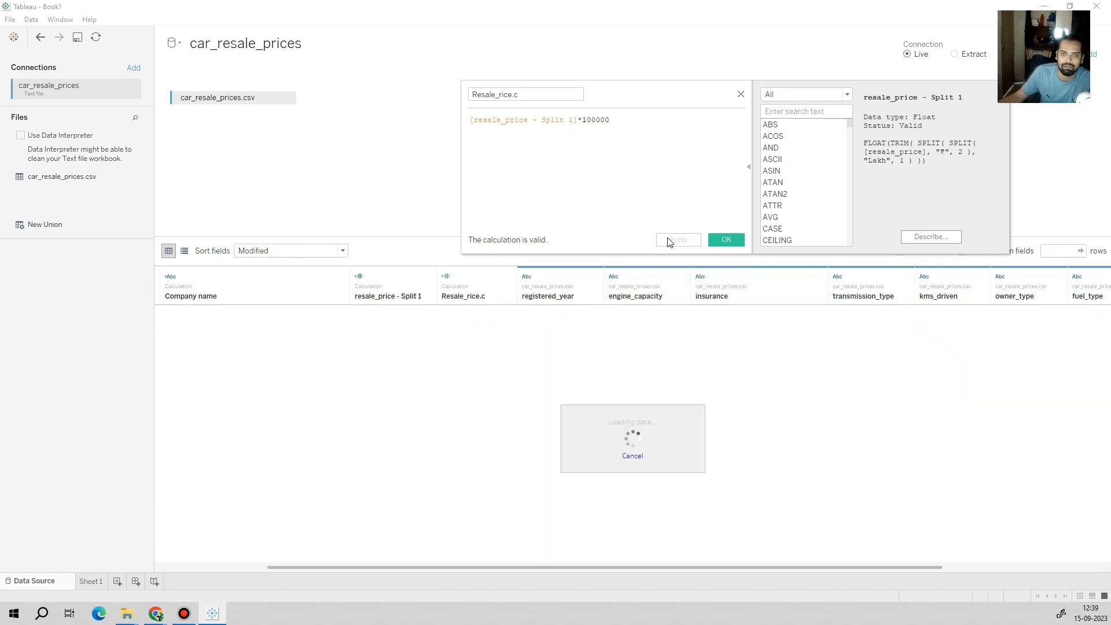
left_click(730, 240)
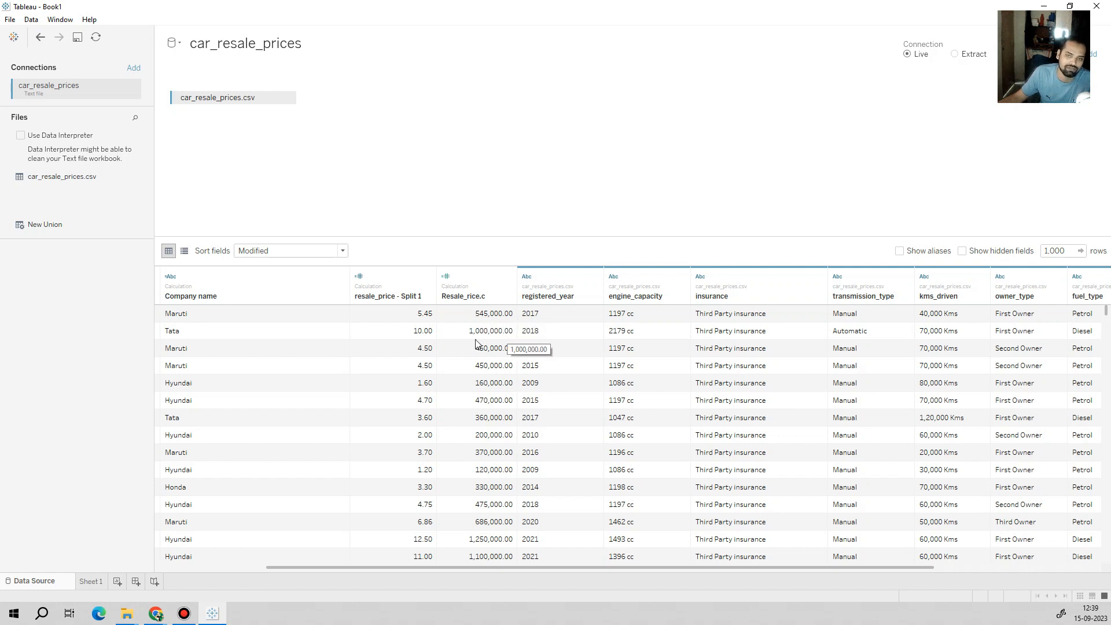
Look over the calculated resale prices and hide the resale_price - Split 1 column
scroll(410, 447, "down", 8)
scroll(410, 446, "up", 8)
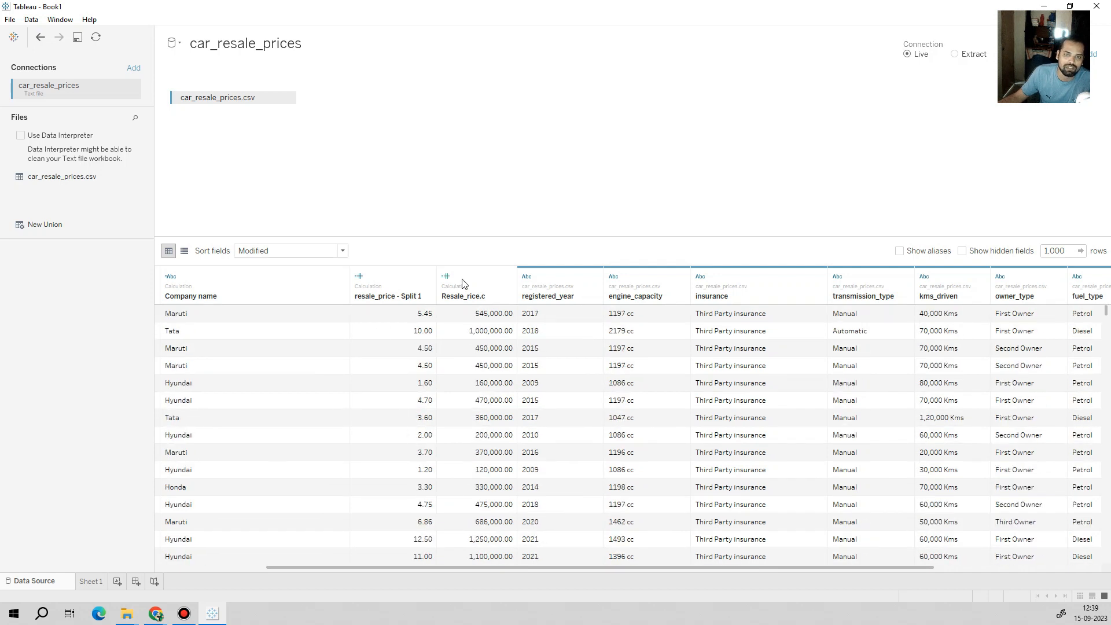
left_click(387, 279)
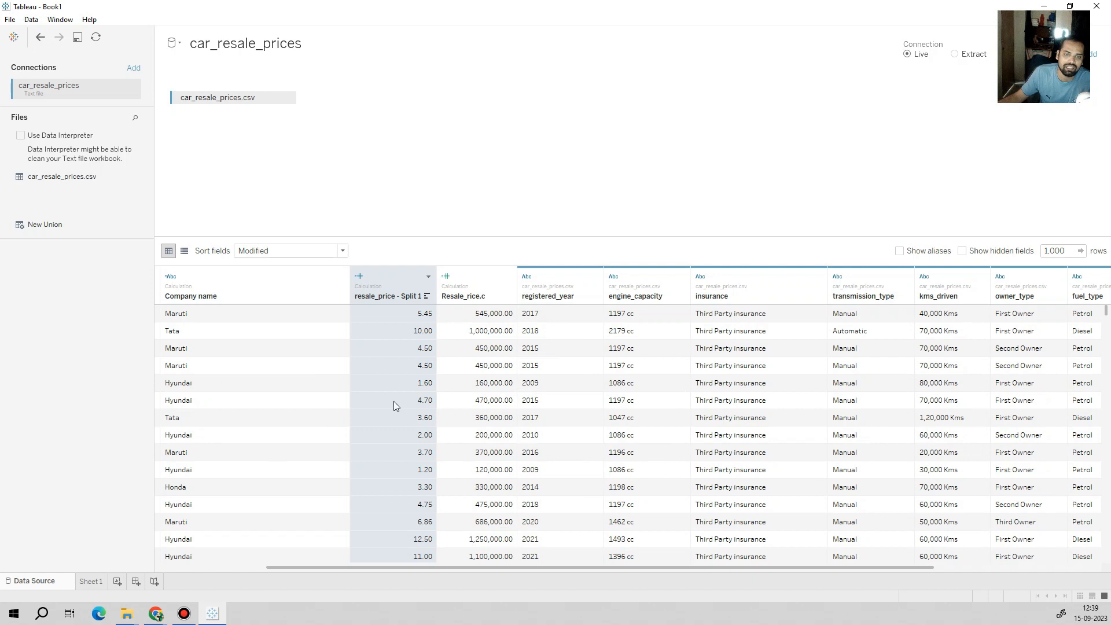
left_click(428, 278)
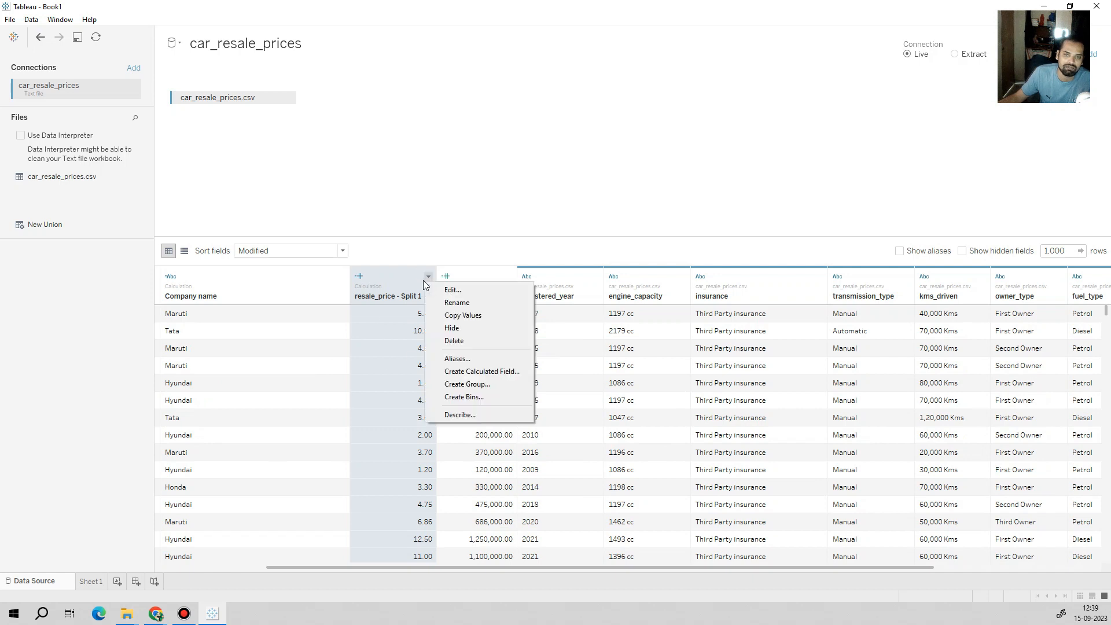
left_click(471, 327)
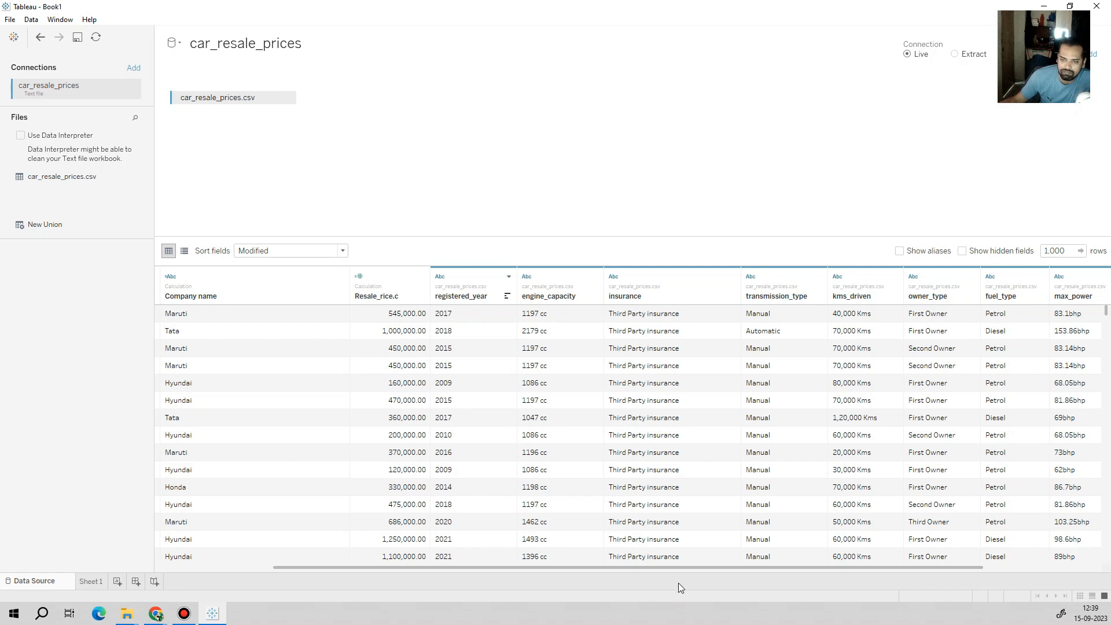
left_click_drag(687, 568, 727, 566)
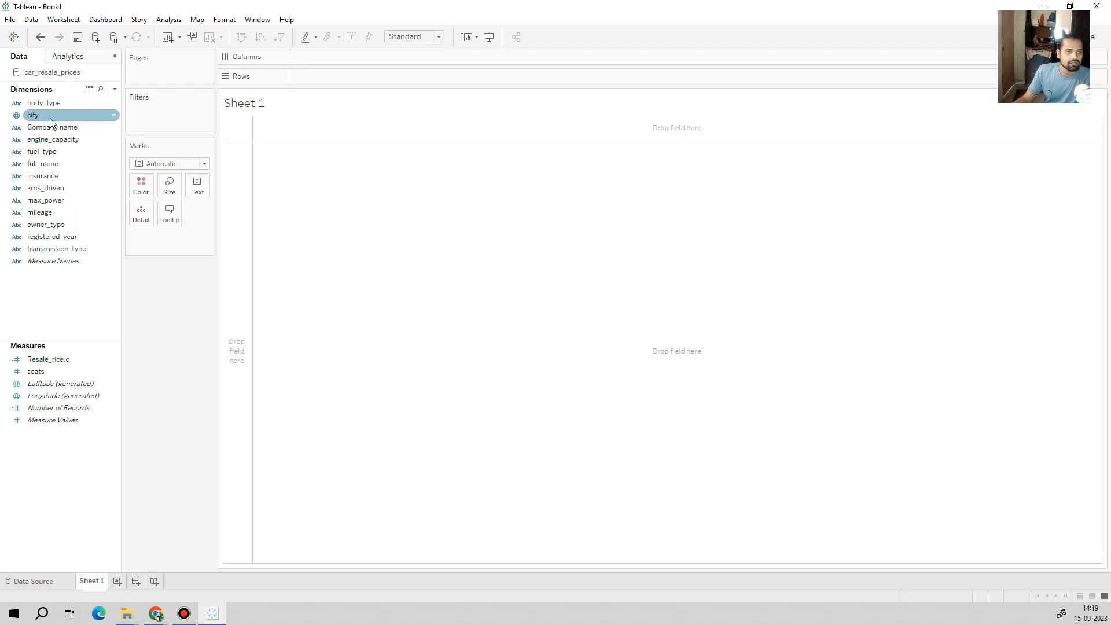
Replace the title of Sheet 1 with "resale volume across city"
double_click(289, 110)
left_click_drag(208, 229, 109, 227)
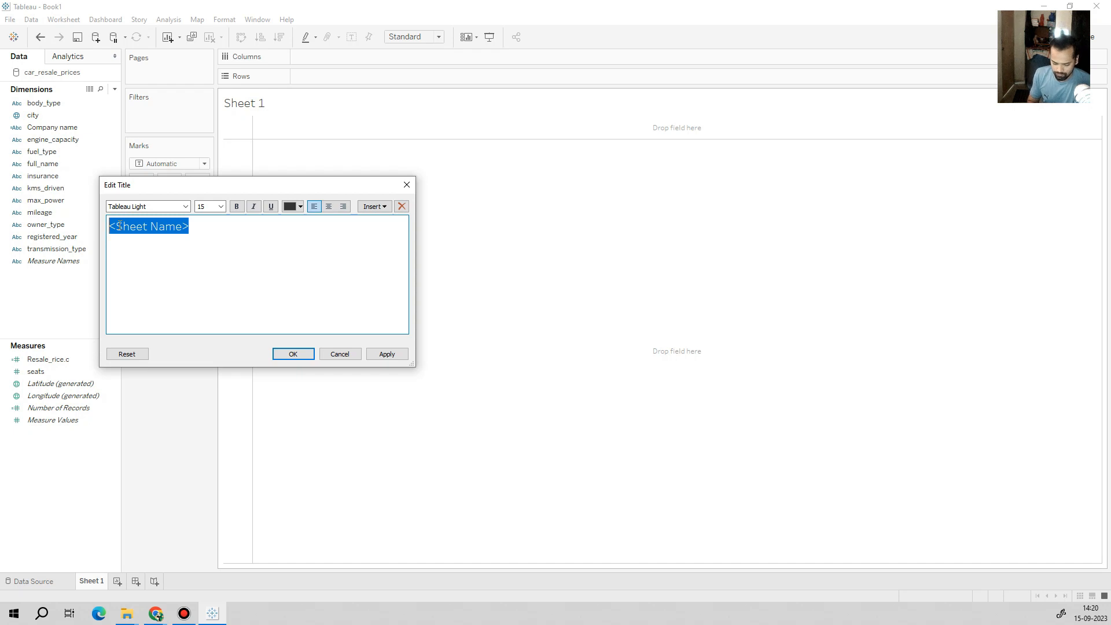
type("resale")
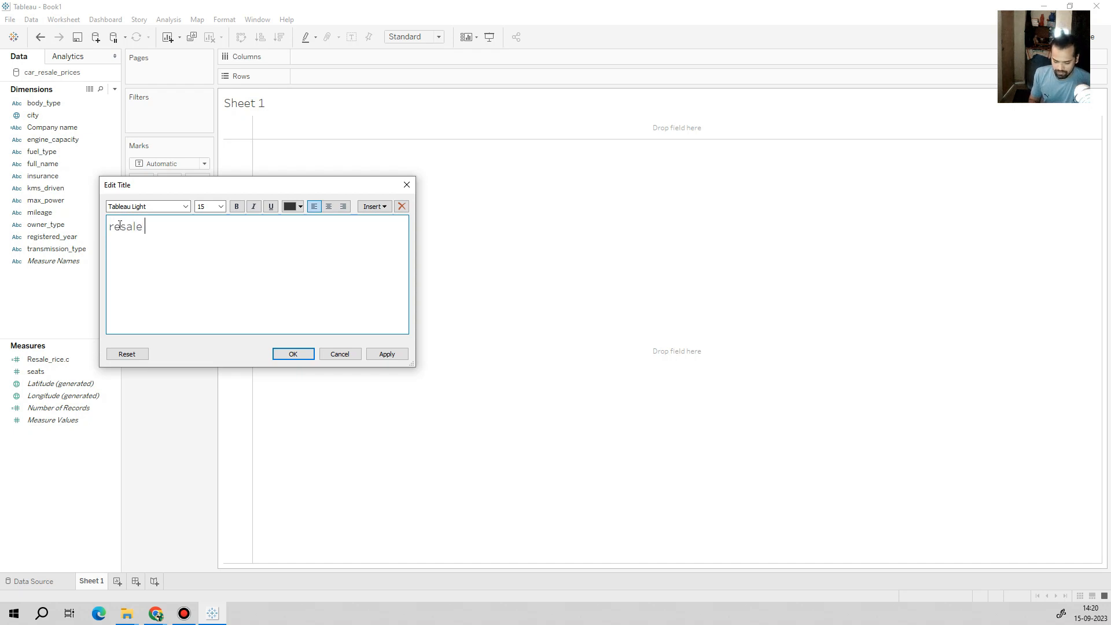
type(" volume ac")
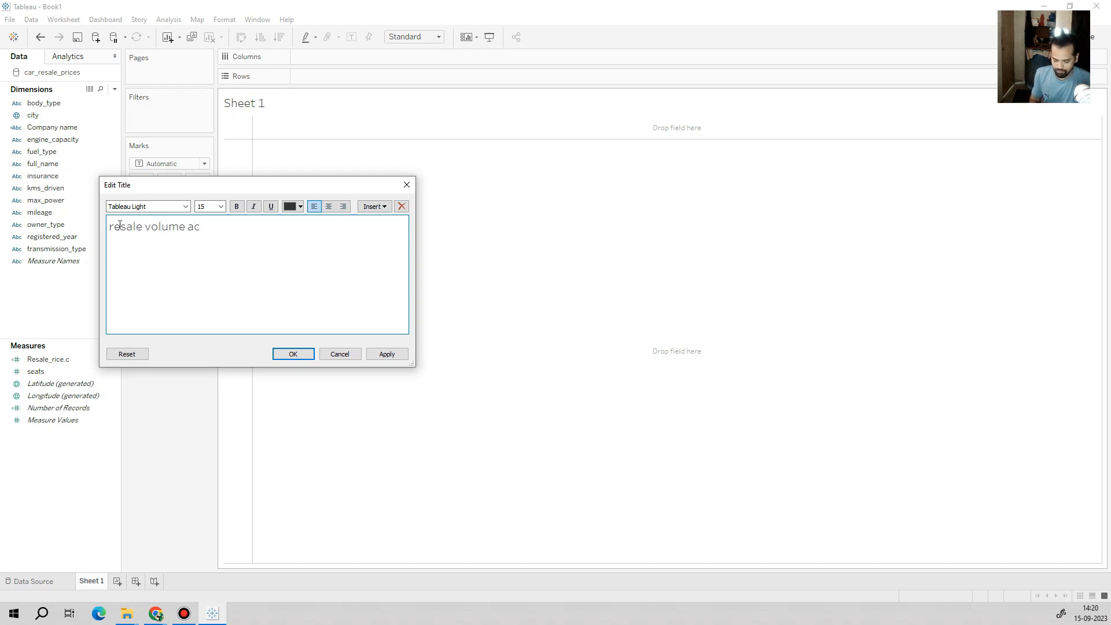
type("ross city")
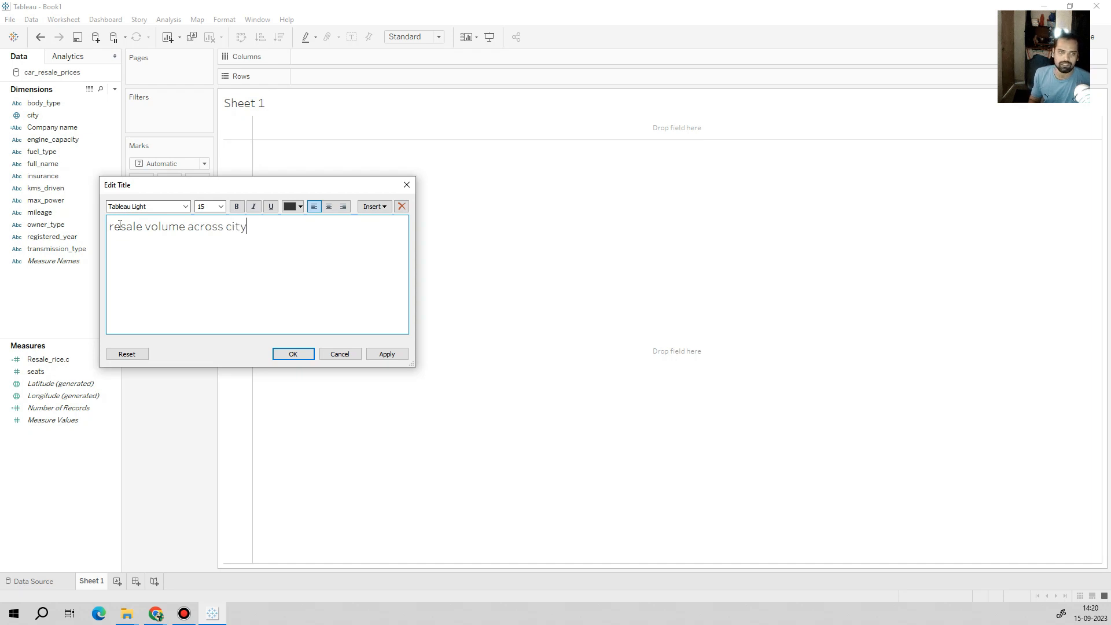
left_click(293, 353)
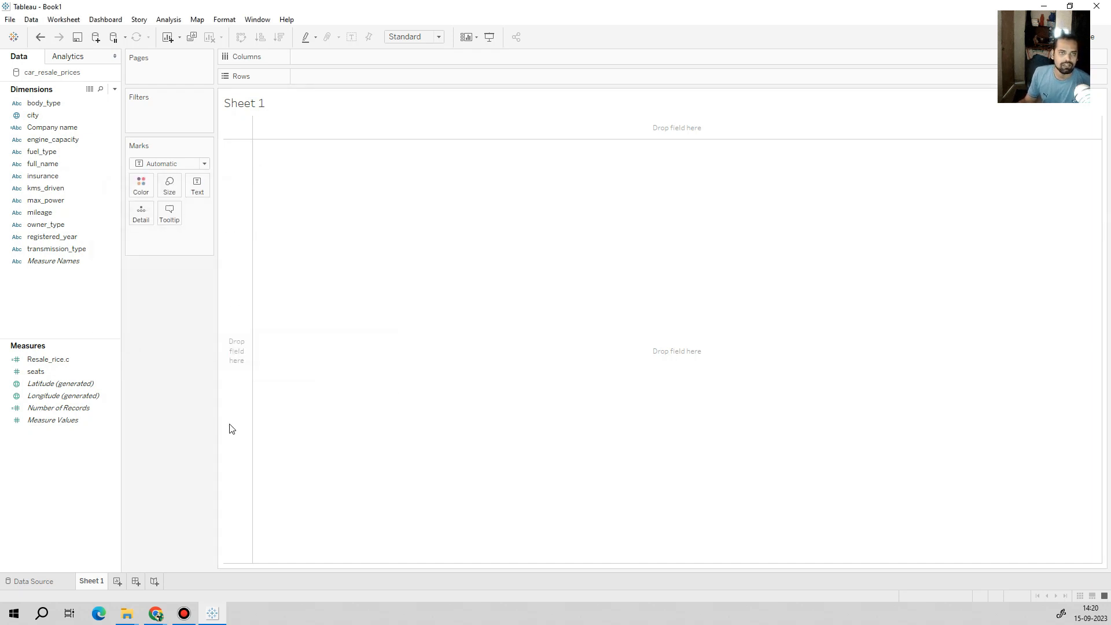
List city in the rows of the view and show Number of Records as the value for each city
left_click_drag(29, 118, 302, 85)
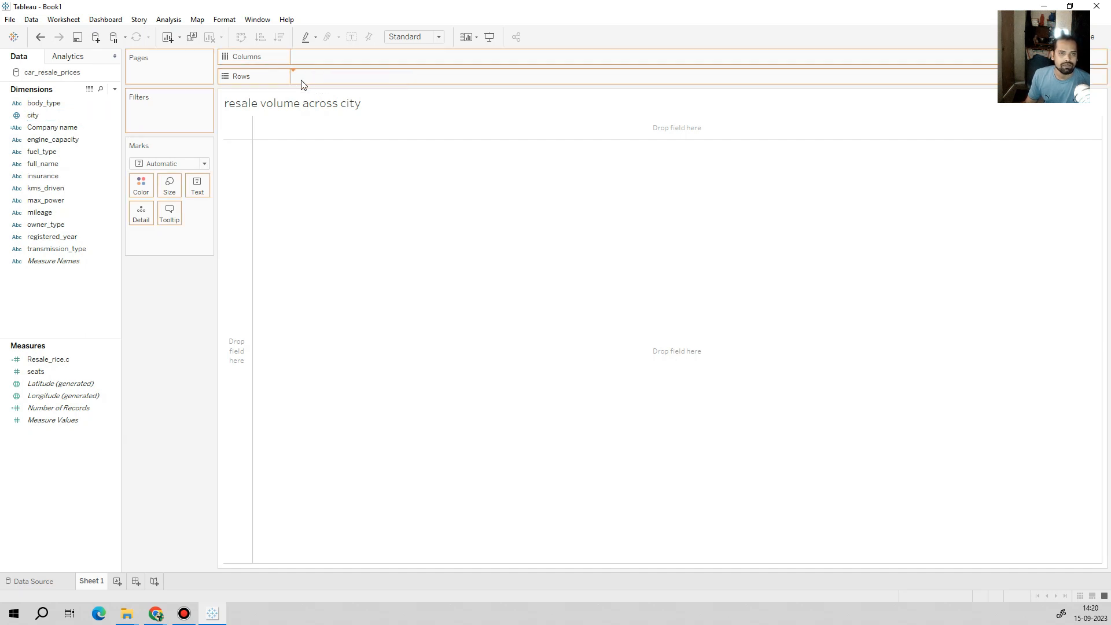
left_click_drag(301, 85, 302, 84)
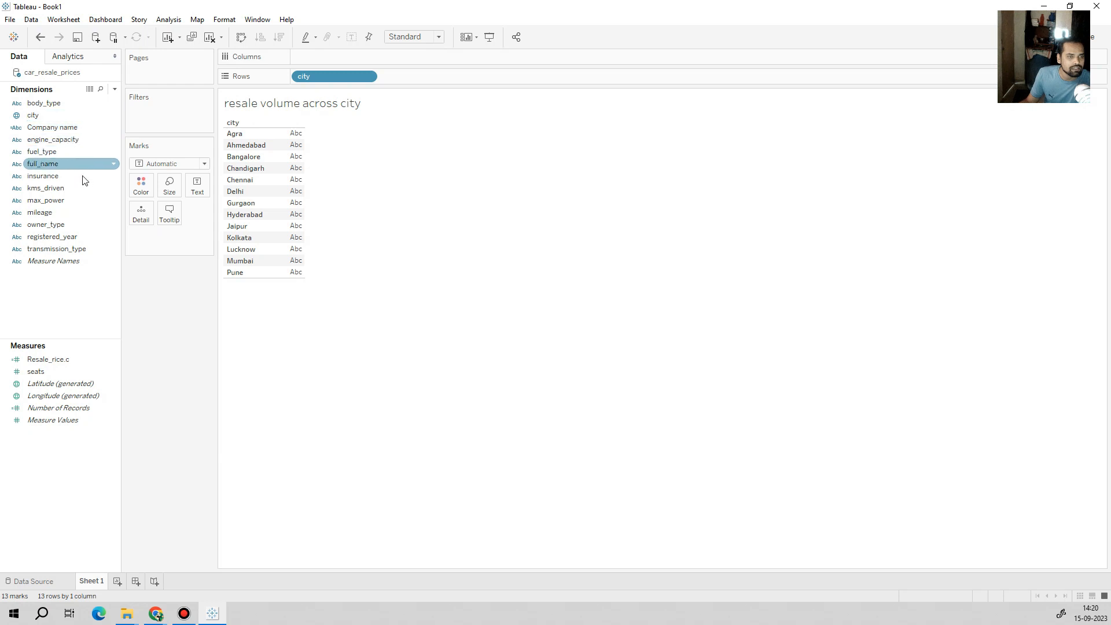
left_click(64, 215)
key("Up")
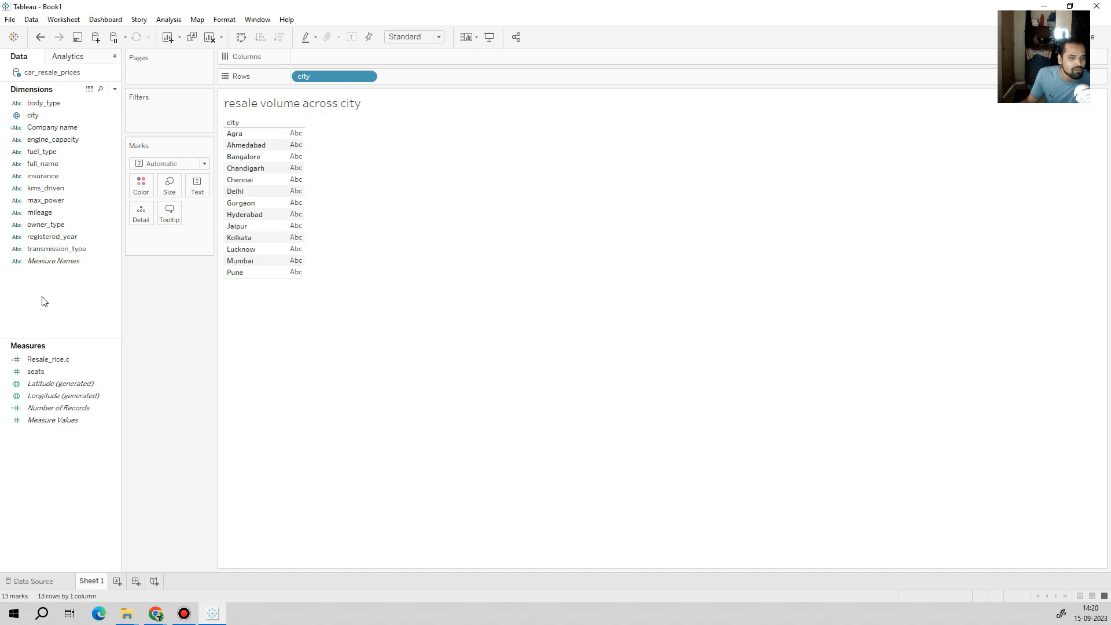
left_click(46, 412)
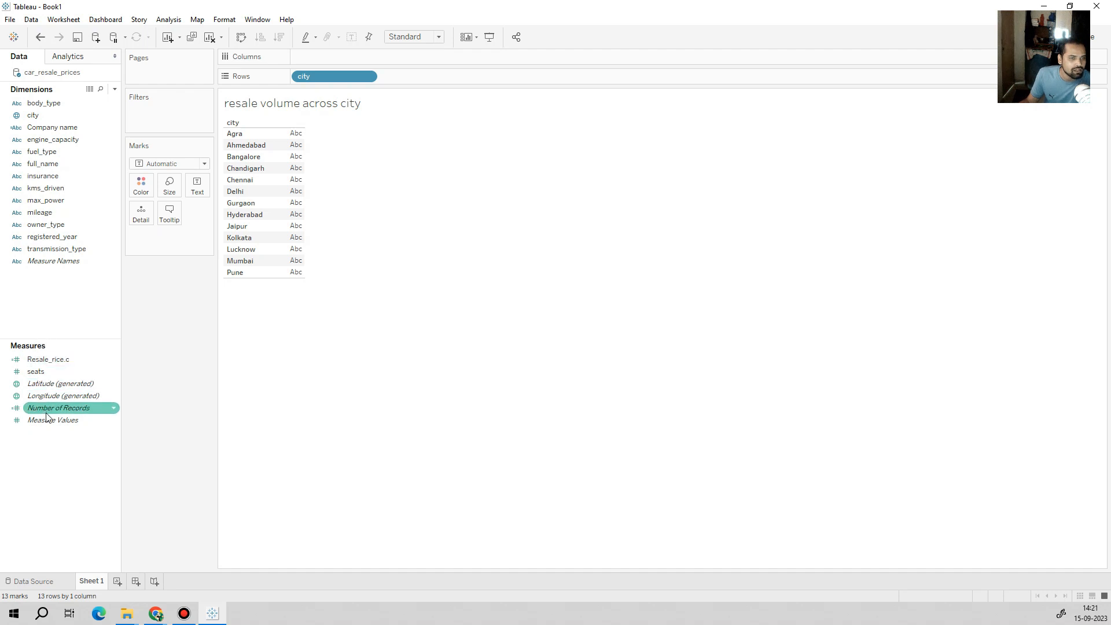
left_click_drag(64, 412, 275, 224)
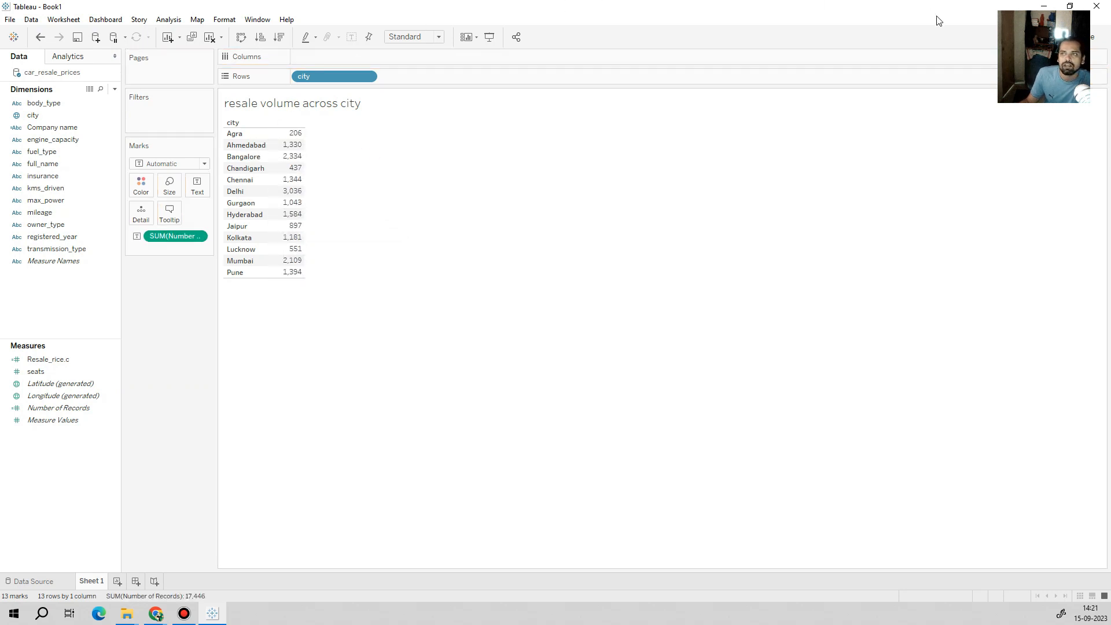
Convert the city table to a horizontal bar chart and sort the cities in descending order of Number of Records
left_click(1078, 38)
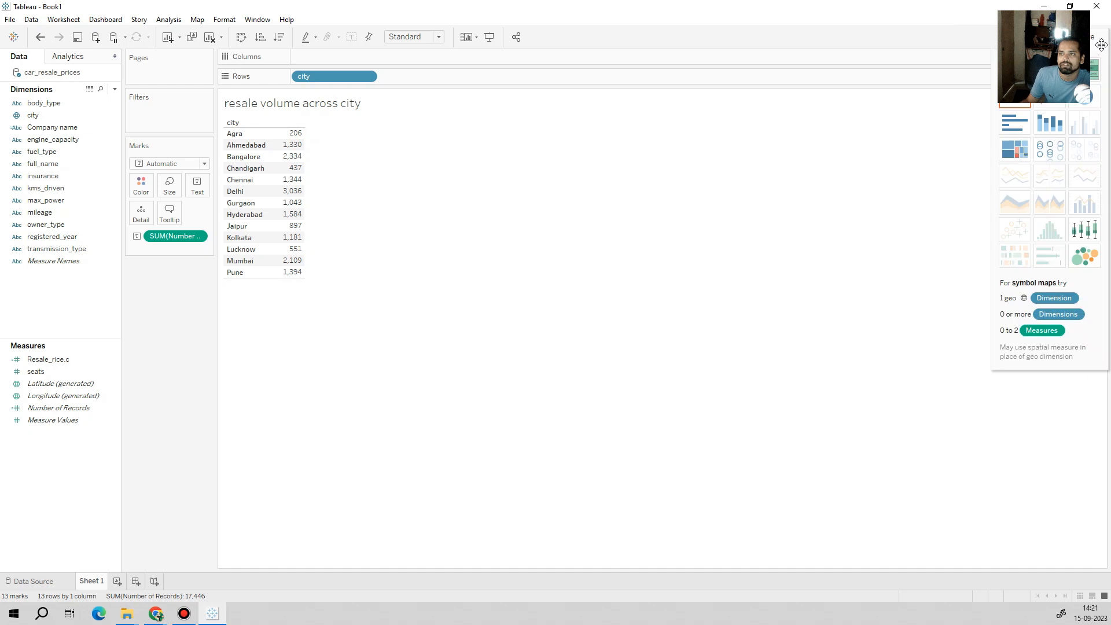
left_click(1017, 134)
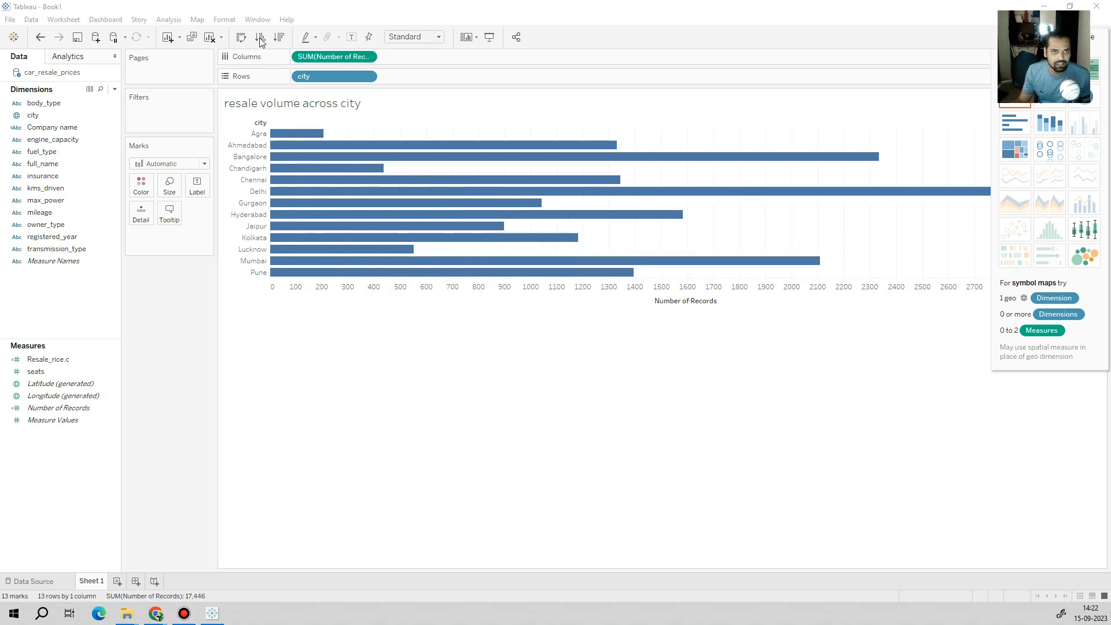
left_click(283, 37)
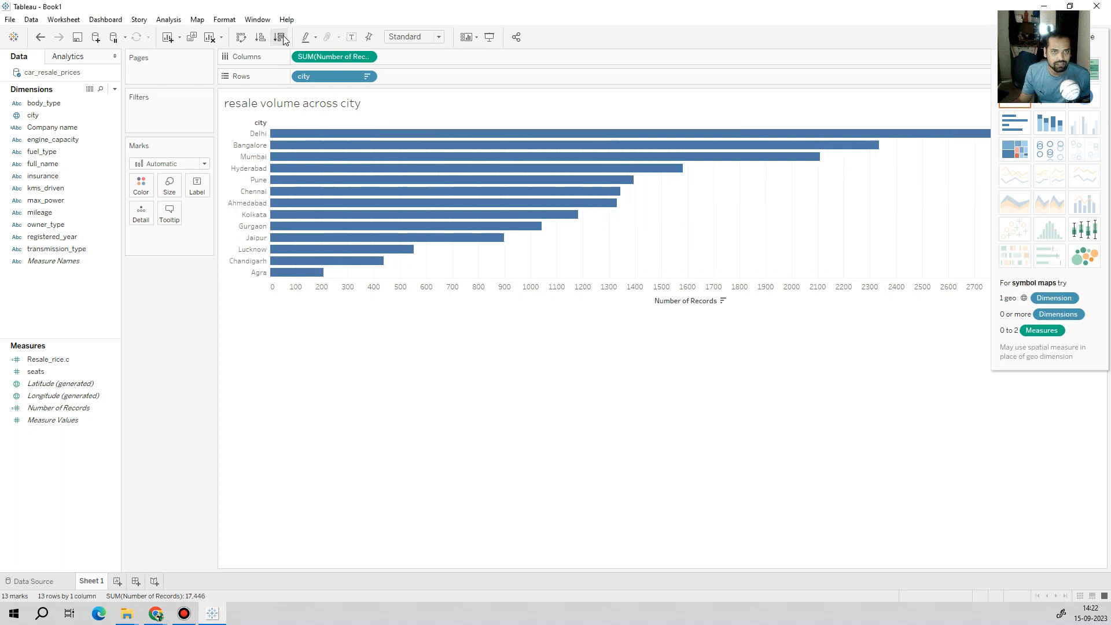
Show mark labels on the city bars and collapse the chart type suggestions
left_click(196, 195)
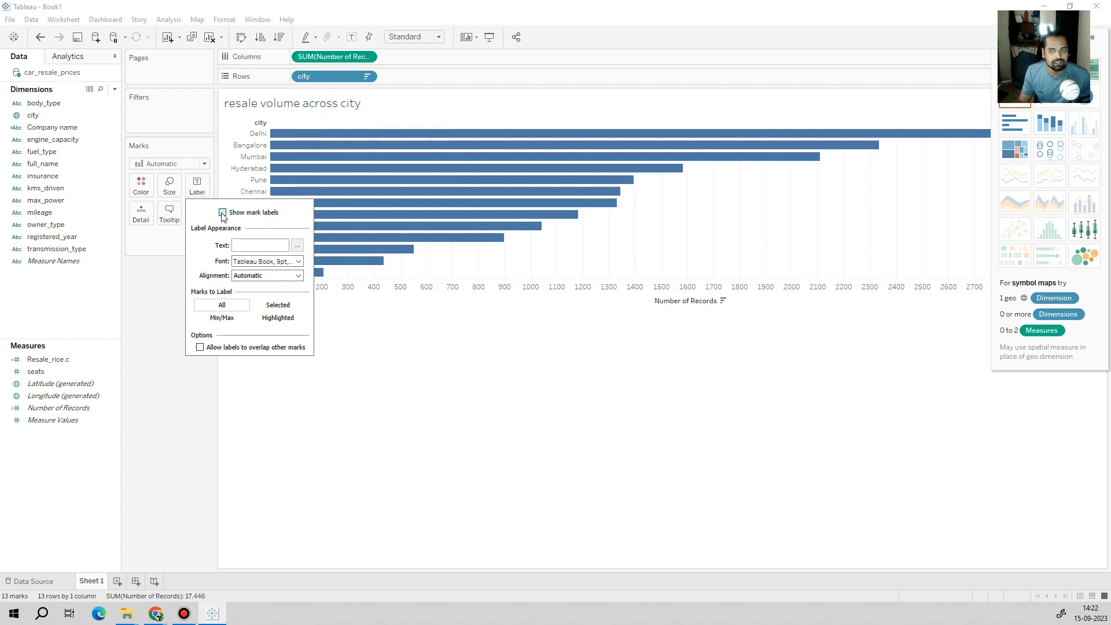
left_click(223, 213)
left_click(736, 411)
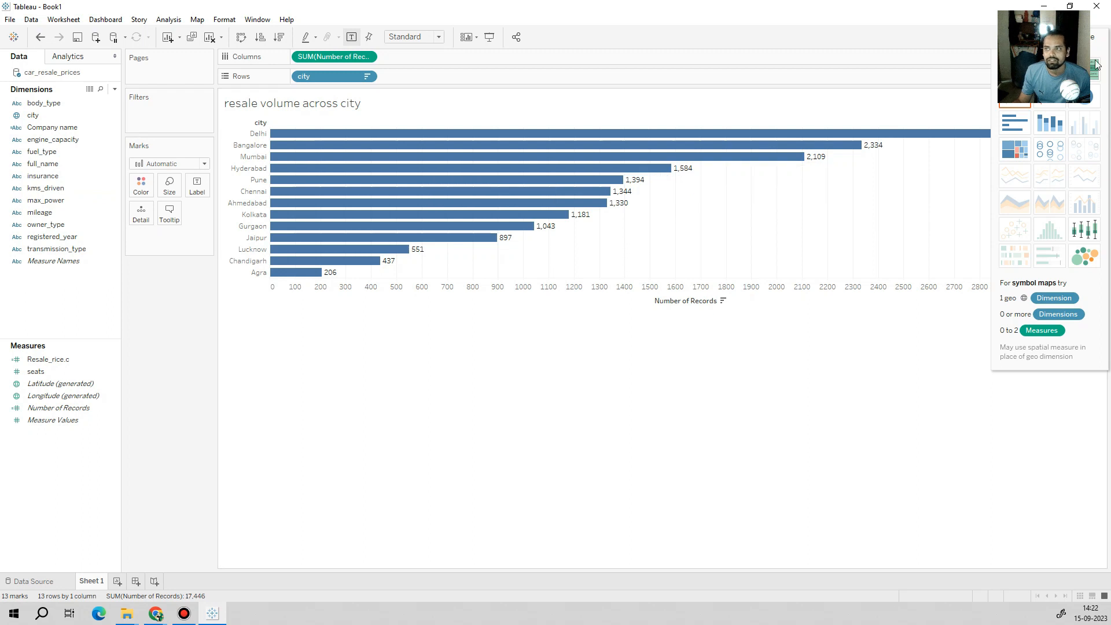
left_click(1104, 33)
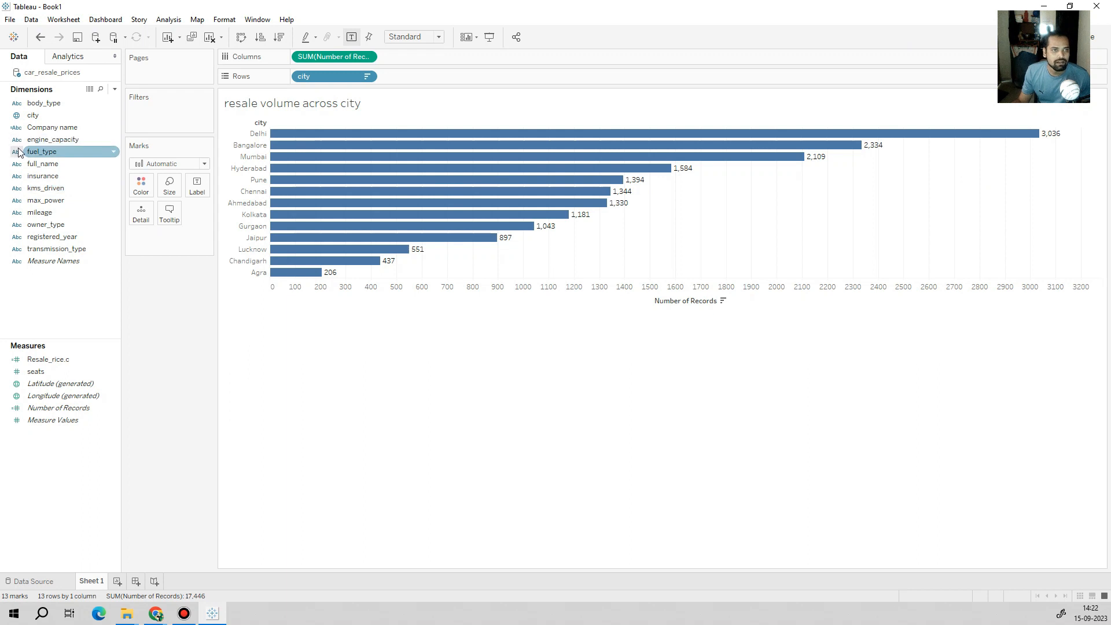
Filter the view by Company name with all companies selected, and display the filter beside the chart
left_click(64, 128)
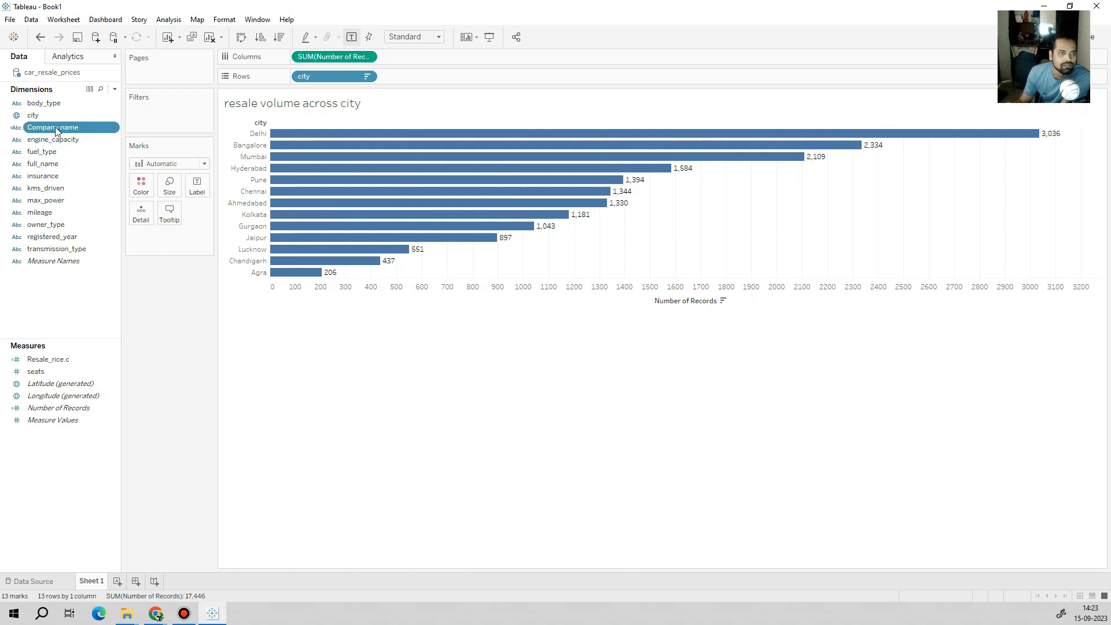
left_click_drag(52, 133, 176, 142)
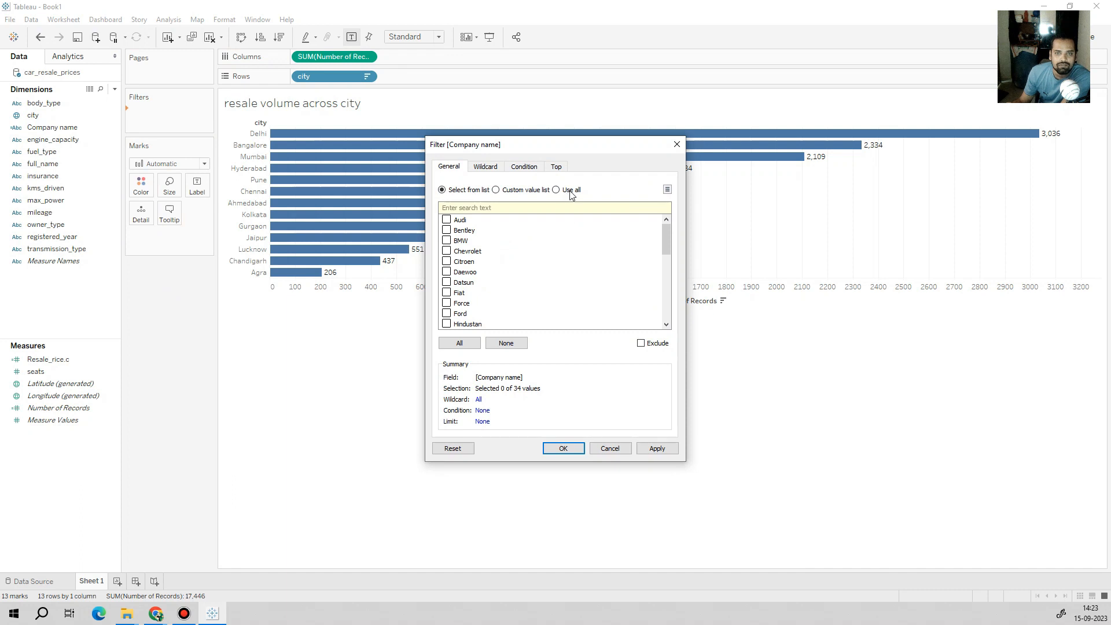
left_click(467, 347)
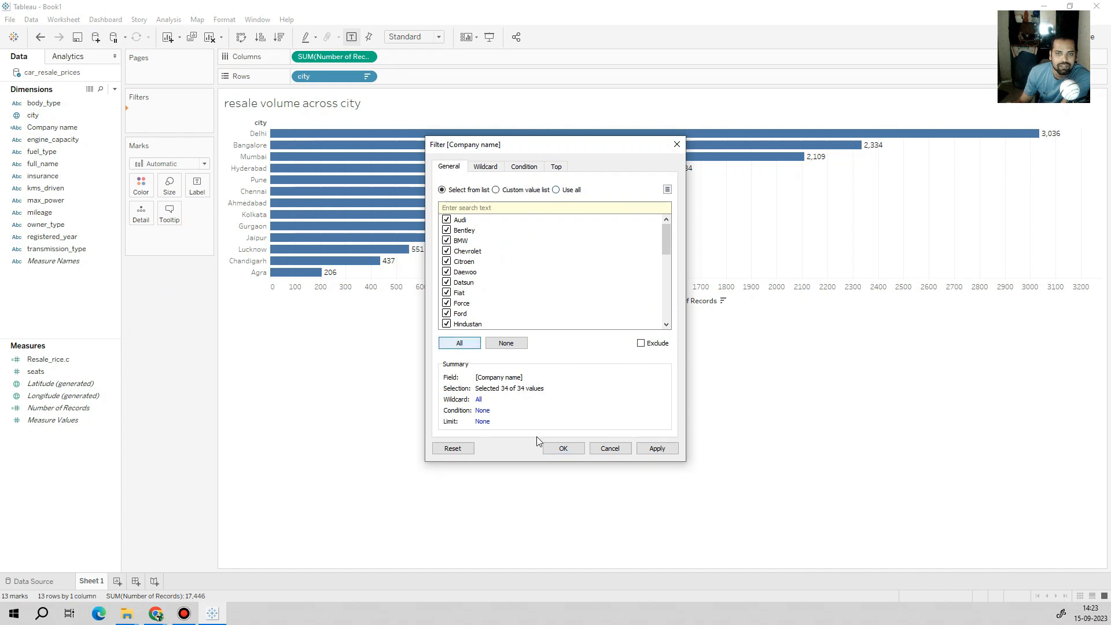
left_click(570, 448)
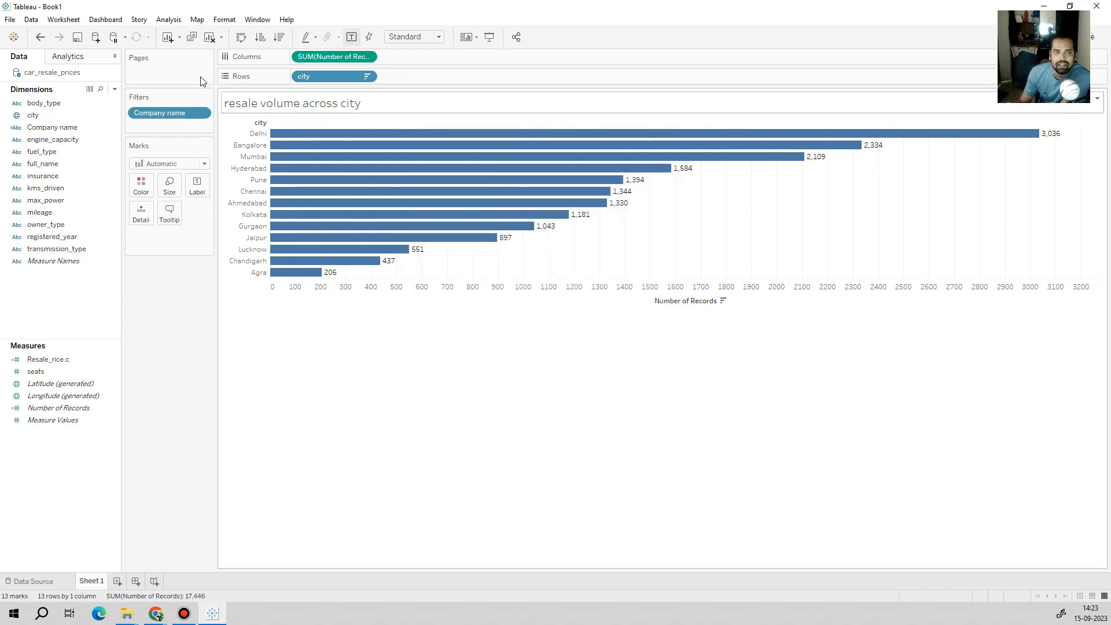
left_click(203, 113)
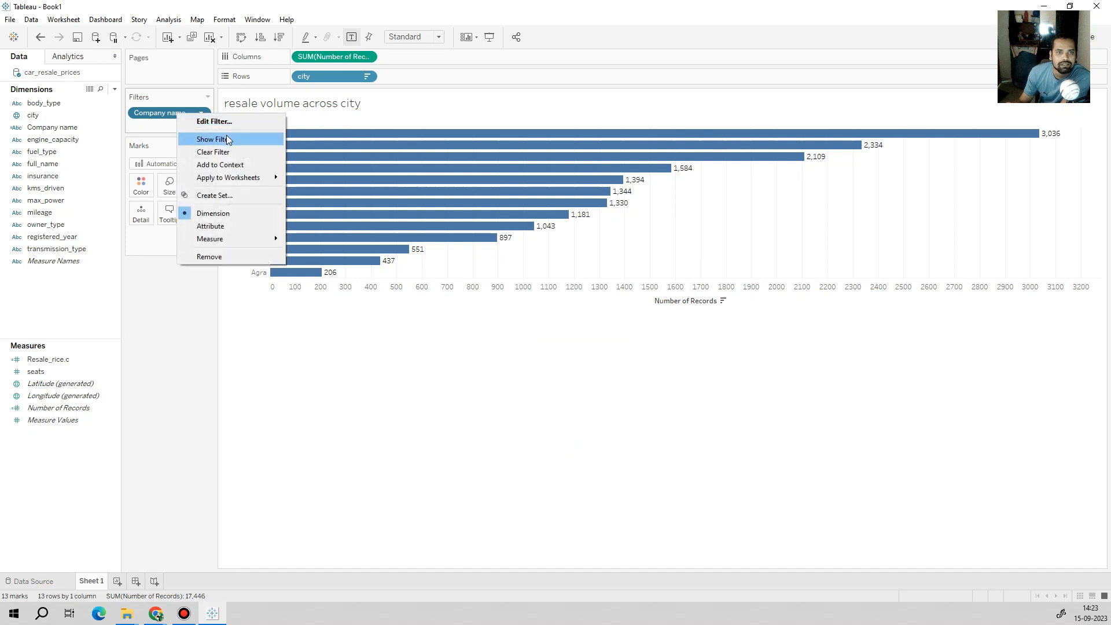
left_click(226, 140)
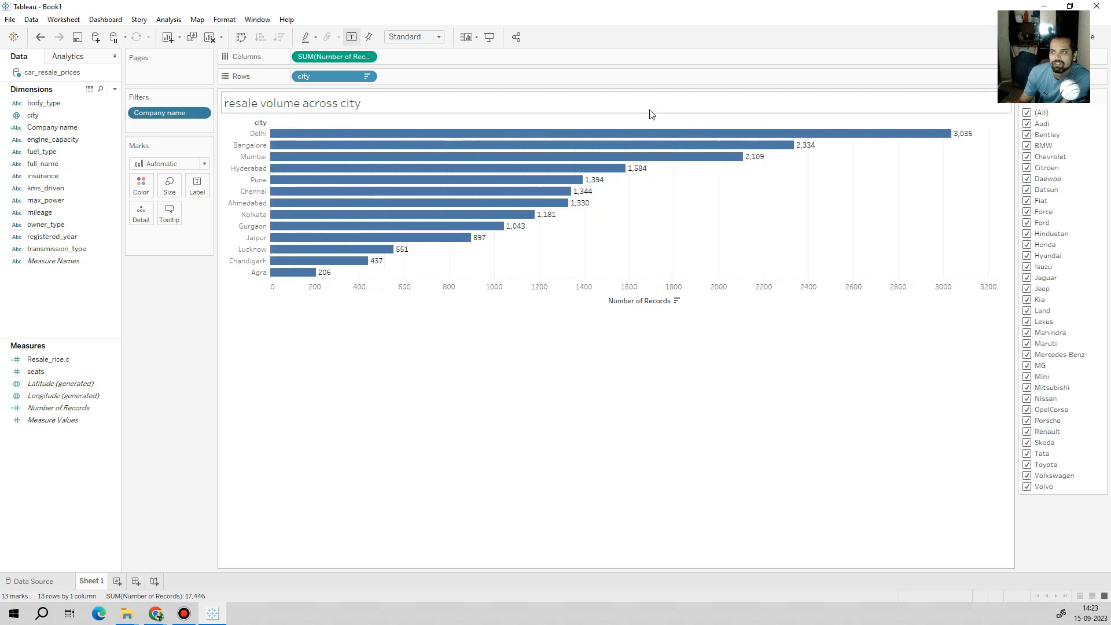
Change the Company name filter card to Multiple Values (dropdown), try filtering to Audi, and reselect all companies
left_click(1103, 97)
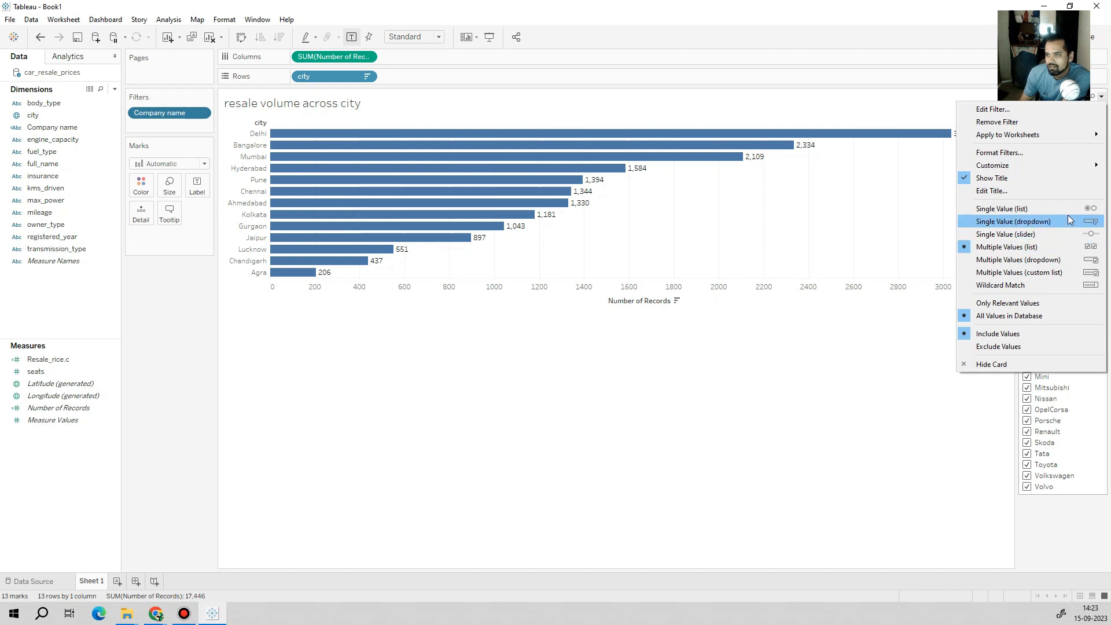
left_click(1071, 260)
left_click(1099, 114)
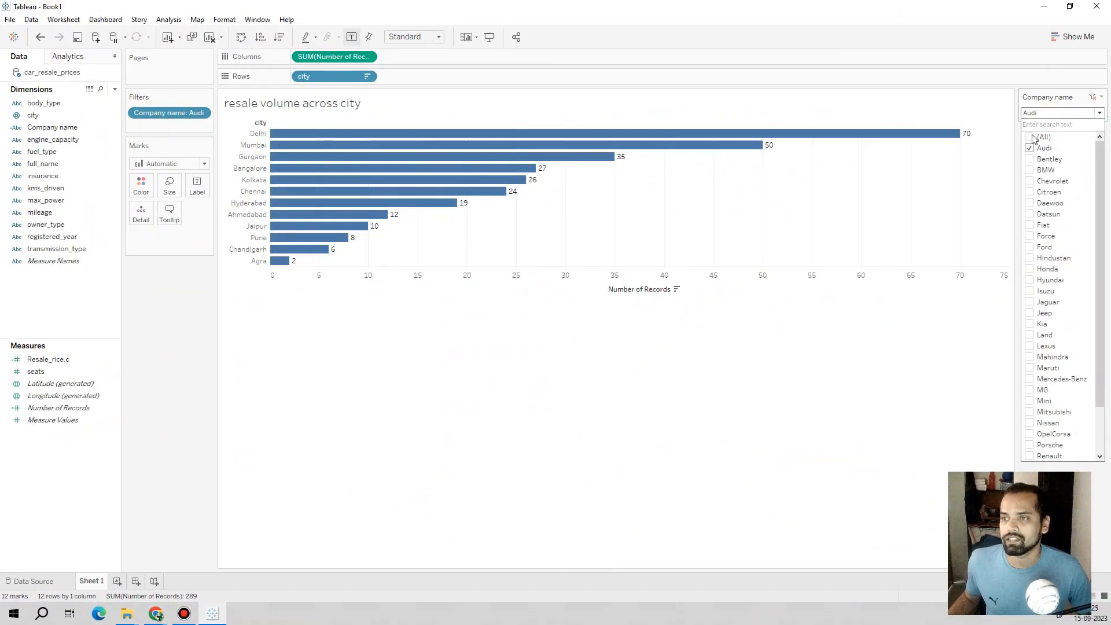
left_click(975, 142)
left_click(762, 199)
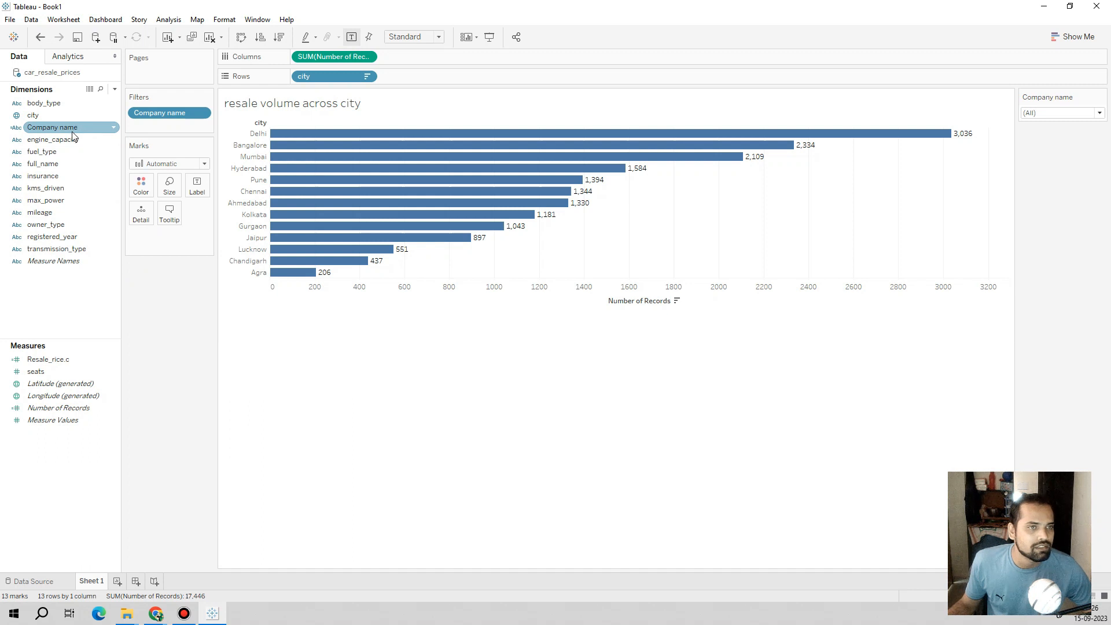
Split the city bars by registered_year in the columns and filter that field to Sept 2022 and Sept 2023
mouse_move(52, 236)
left_mouse_down()
mouse_move(109, 235)
mouse_move(425, 76)
mouse_move(404, 52)
mouse_move(301, 60)
left_mouse_up()
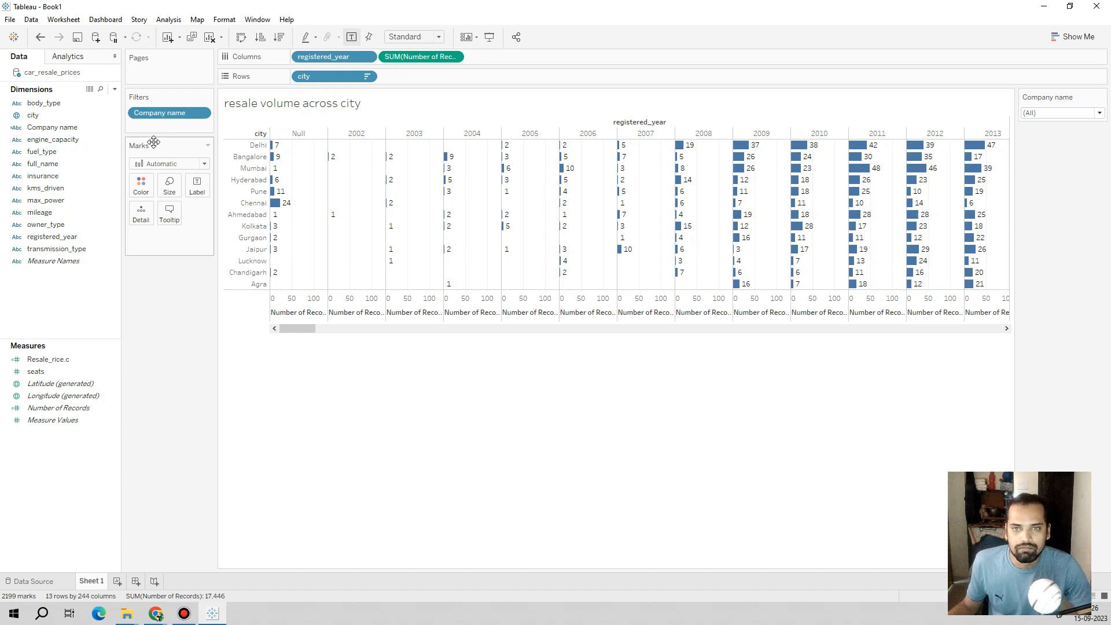
left_click_drag(72, 242, 176, 134)
left_click(446, 219)
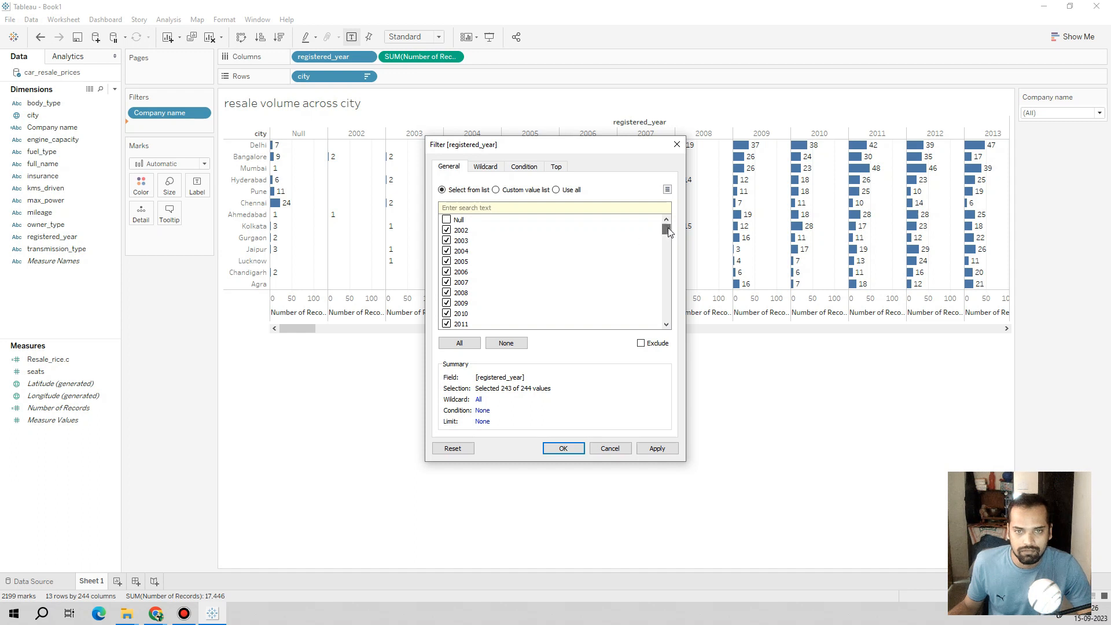
left_click(454, 344)
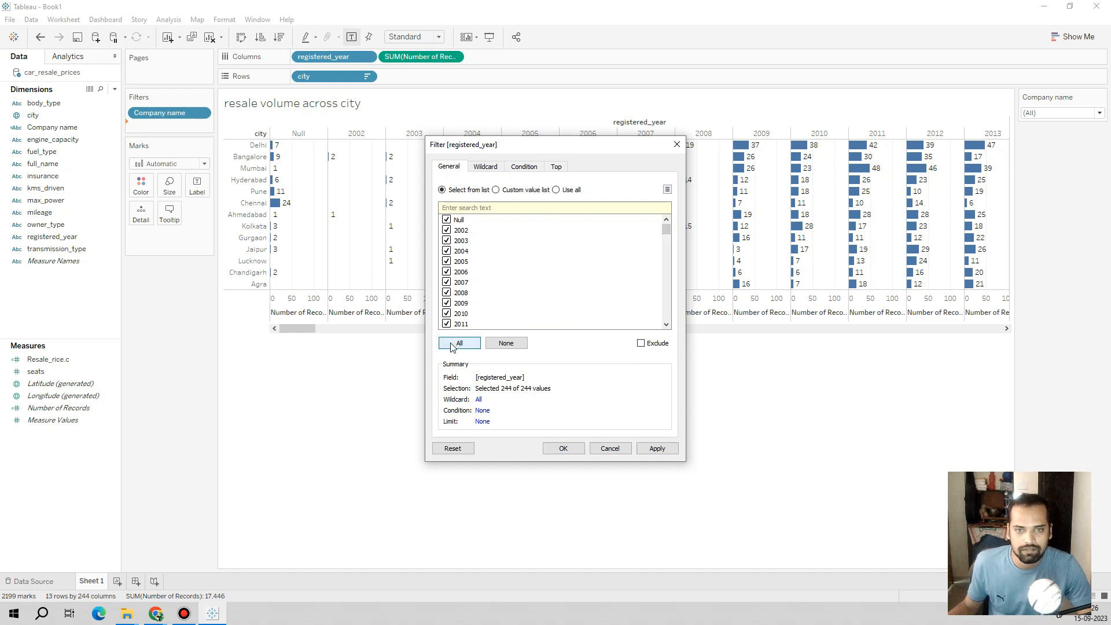
left_click(505, 344)
left_click(668, 289)
left_click_drag(668, 290, 668, 328)
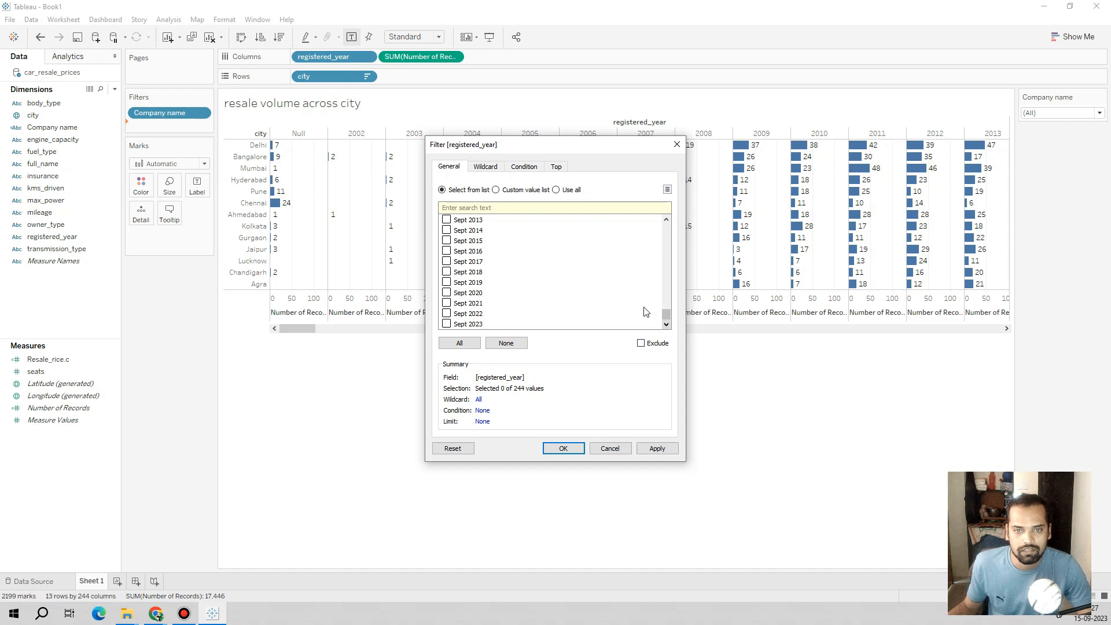
left_click(447, 313)
left_click(448, 324)
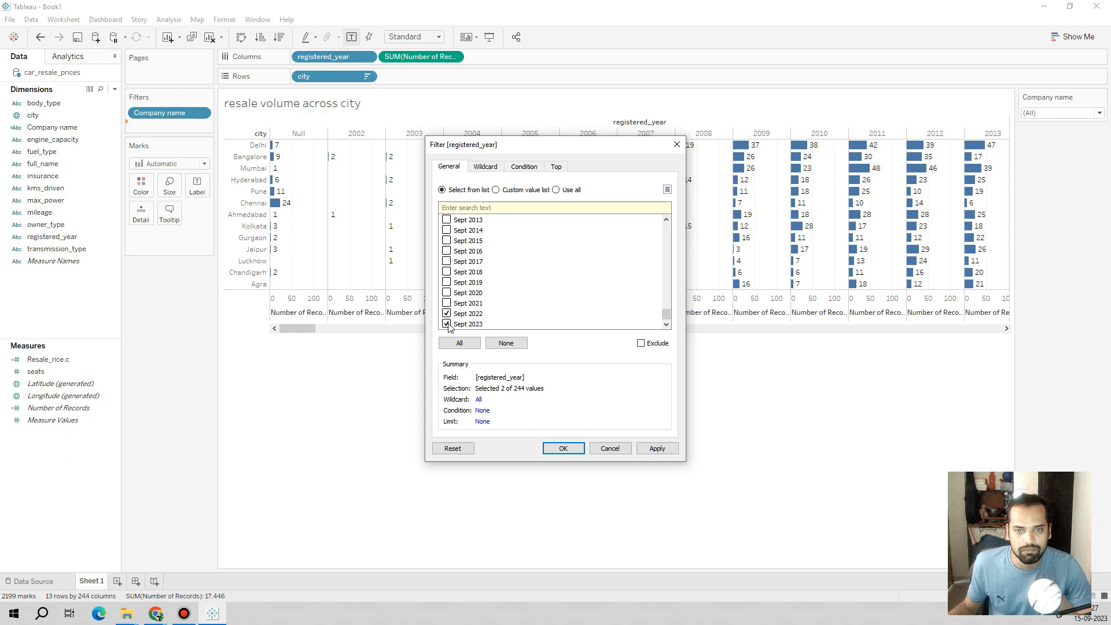
left_click(564, 454)
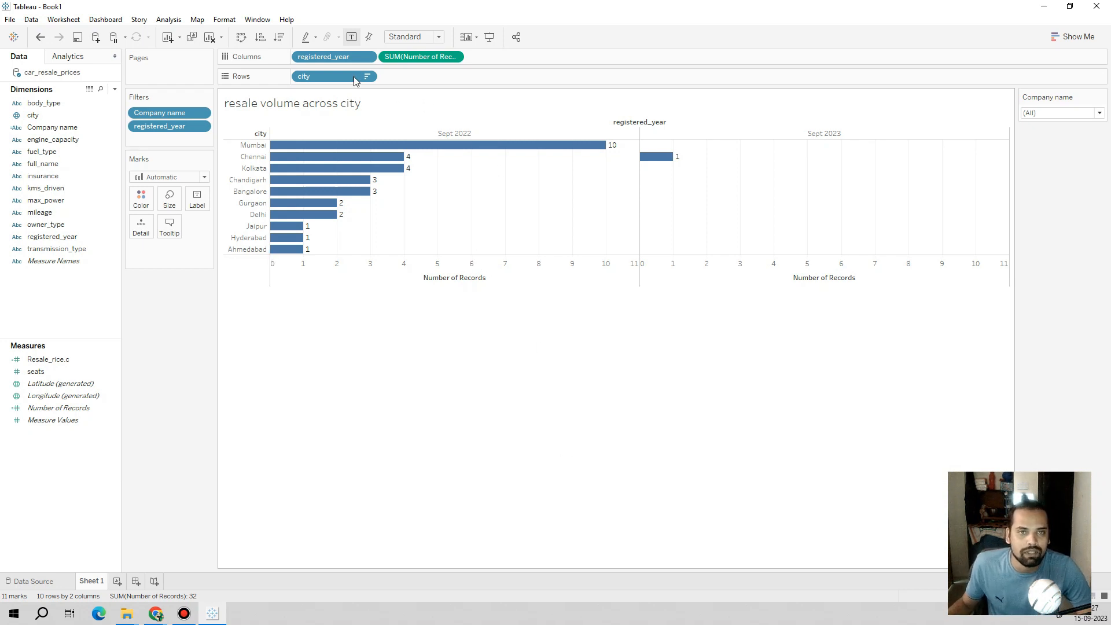
Remove registered_year from the columns and from the filters
left_click_drag(340, 57, 158, 331)
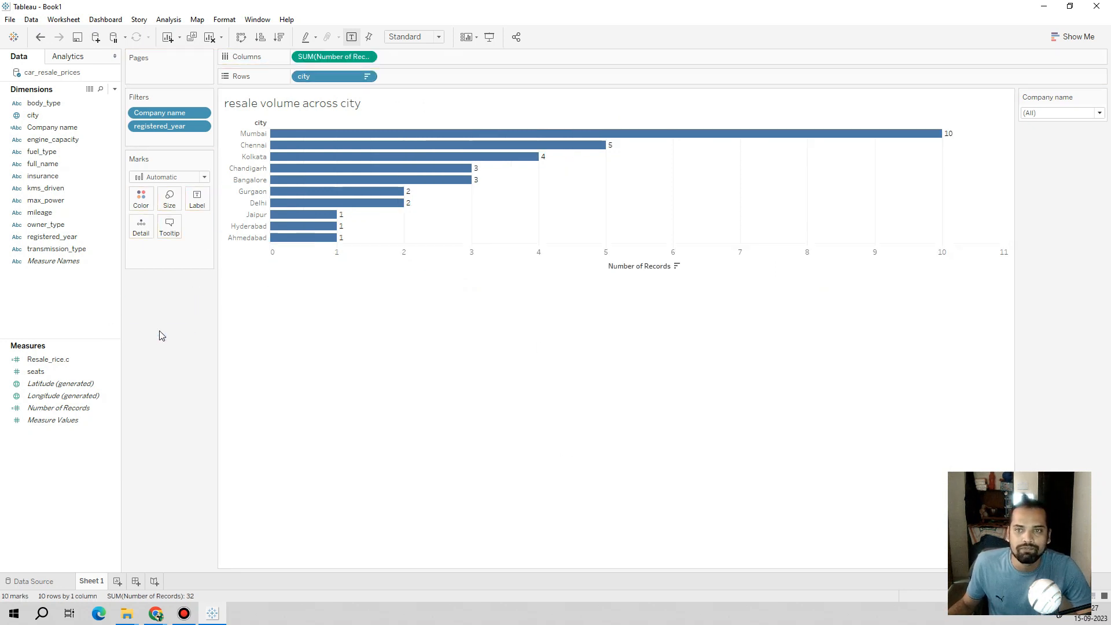
left_click_drag(177, 127, 179, 317)
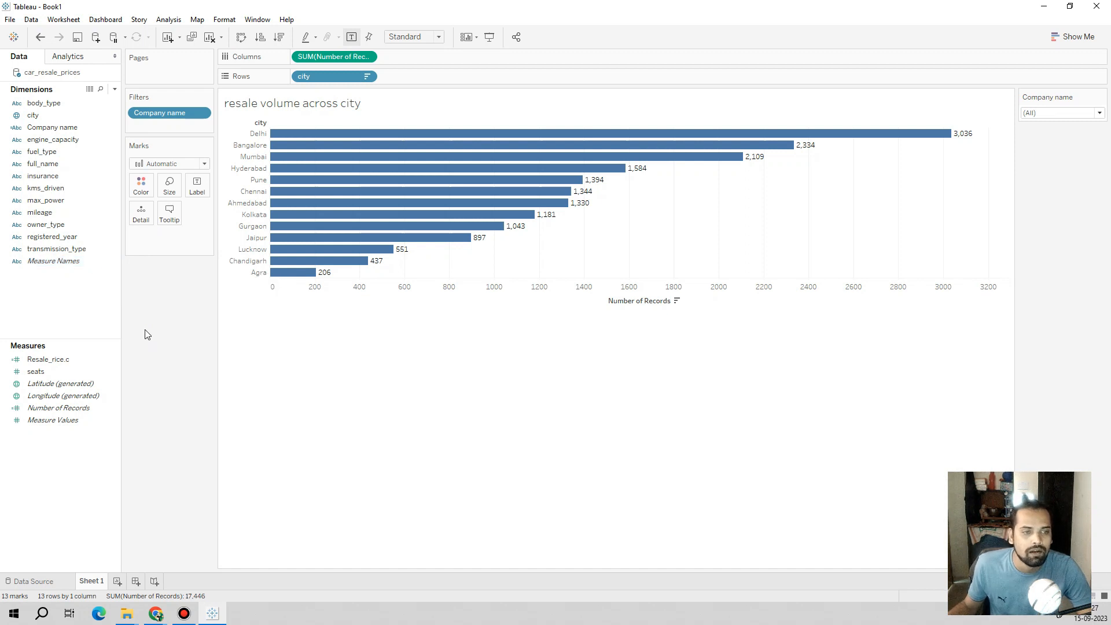
Try labelling the city bars with Resale_rice.c, remove it, and show the default mark labels again
left_click_drag(30, 360, 187, 192)
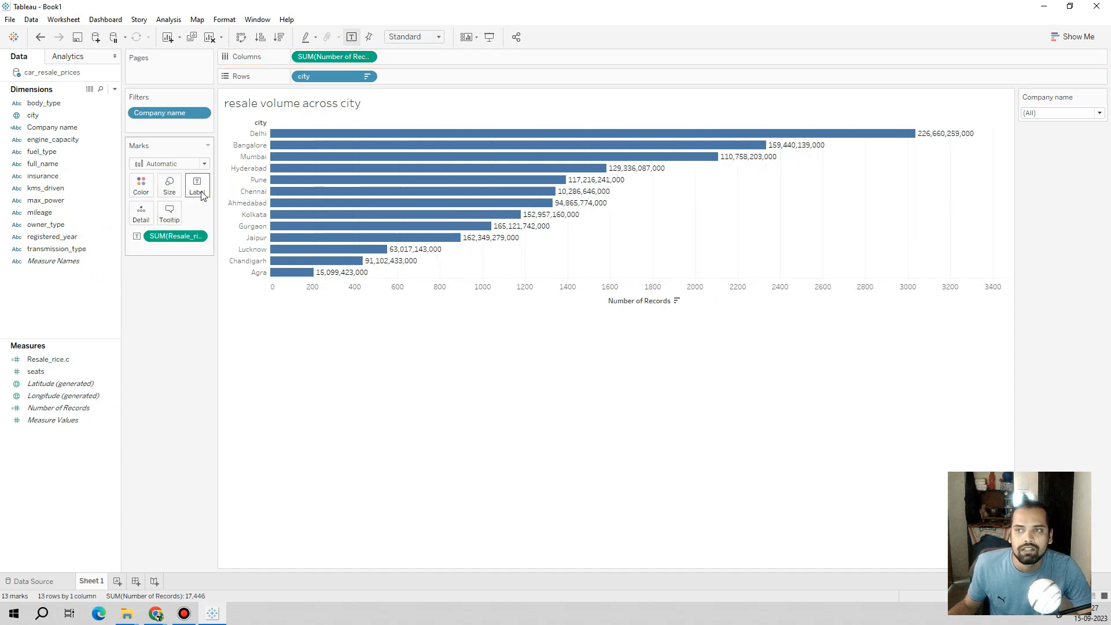
mouse_move(922, 140)
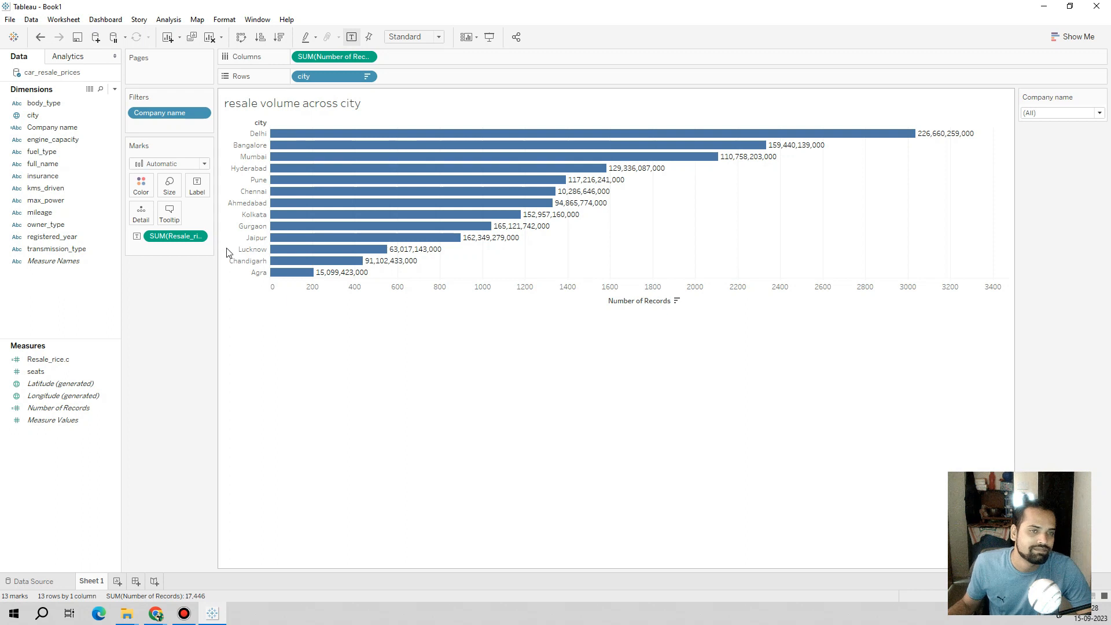
left_click_drag(179, 236, 174, 293)
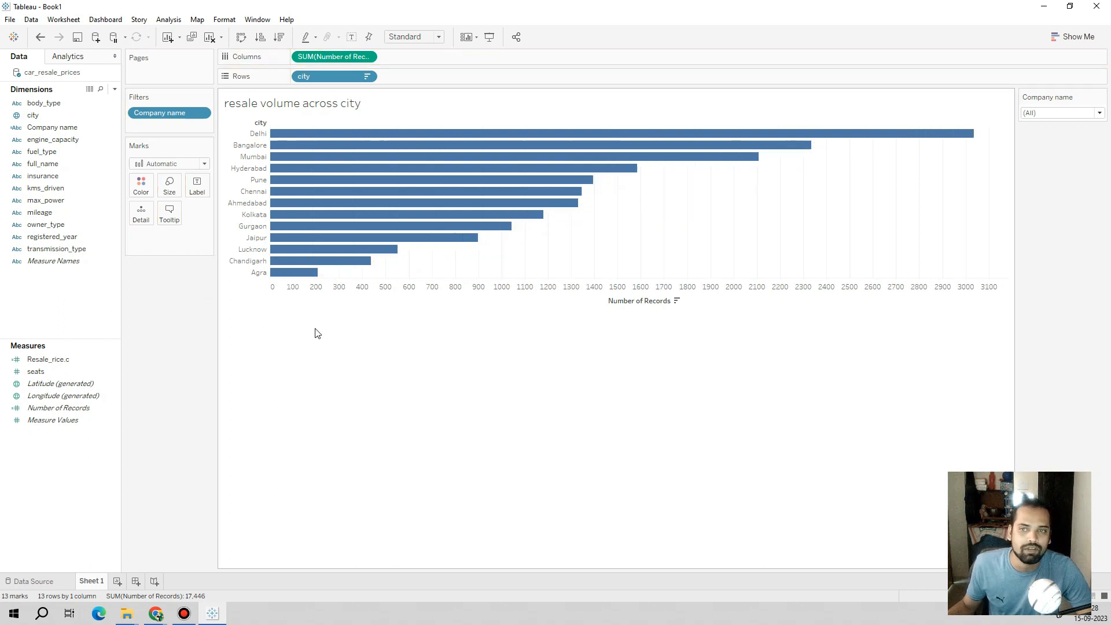
left_click(197, 185)
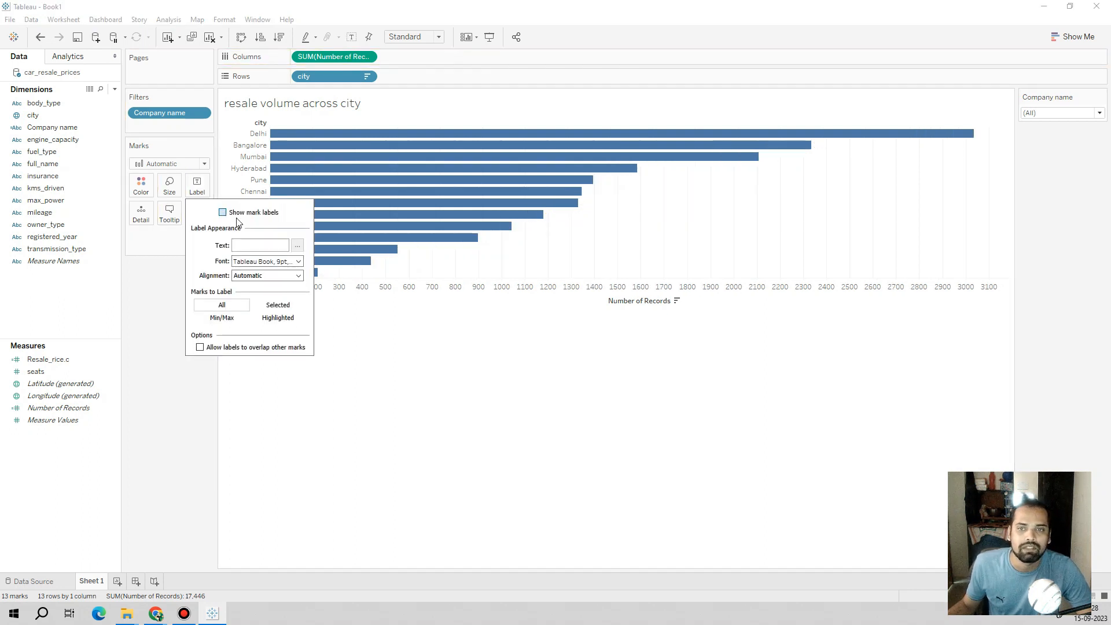
left_click(223, 213)
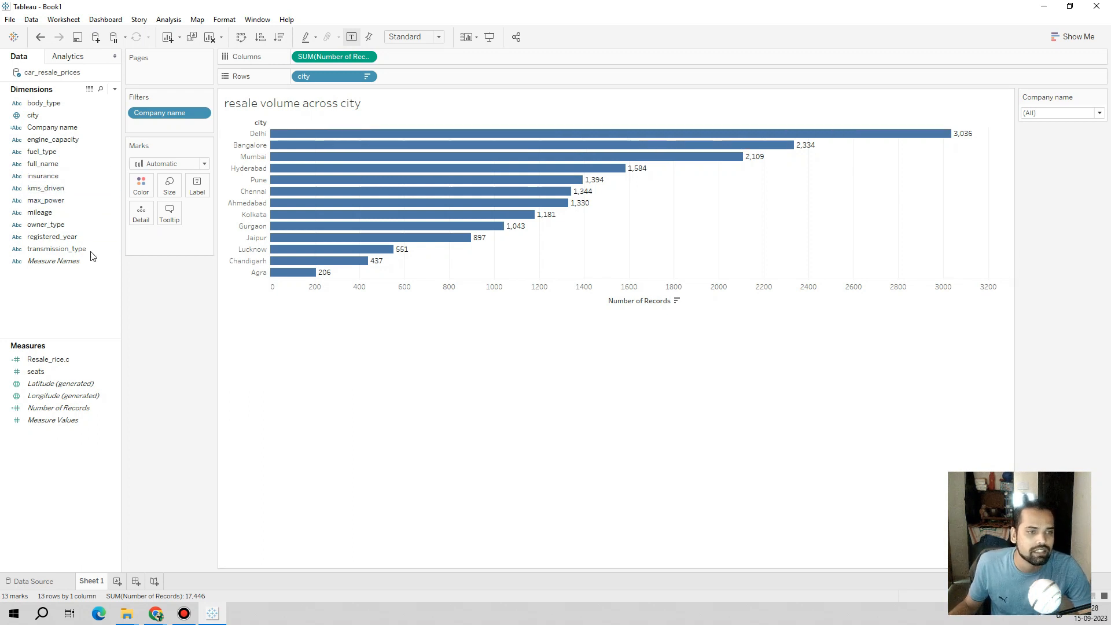
Color the city bars by Number of Records and rename the worksheet as "volume of cars"
left_click_drag(56, 411, 141, 185)
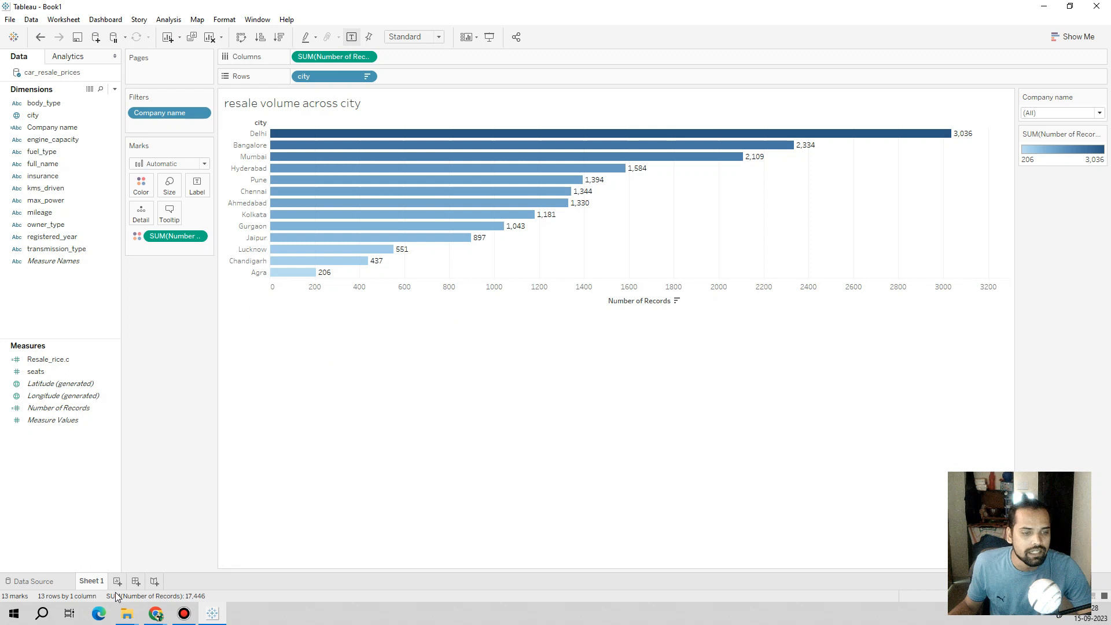
double_click(93, 581)
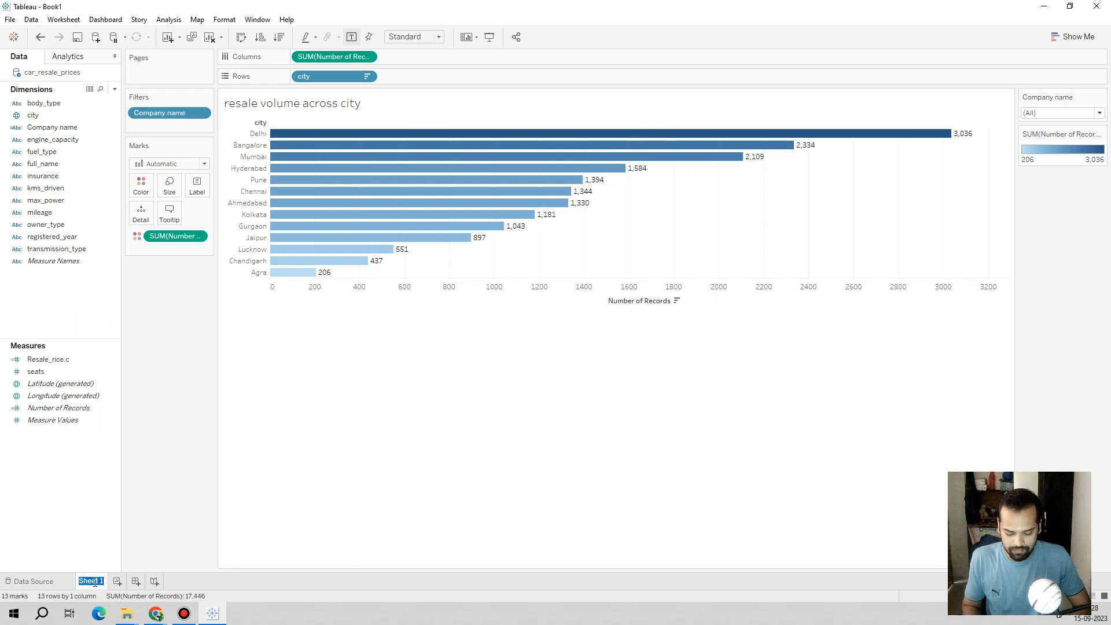
type("volume of card")
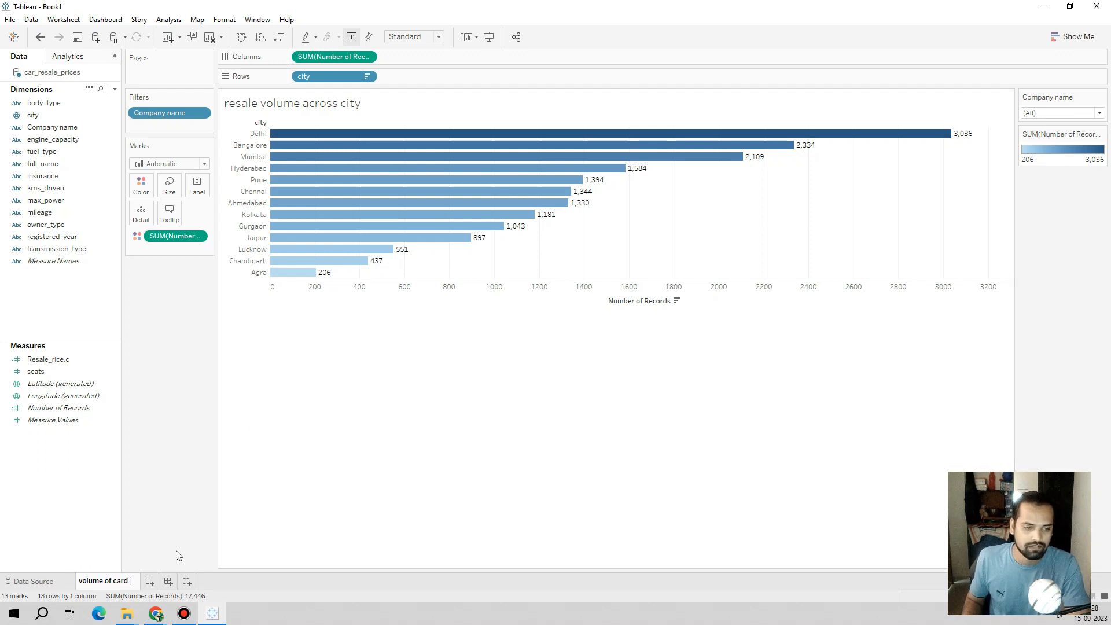
key("BackSpace")
type("s")
left_click(258, 526)
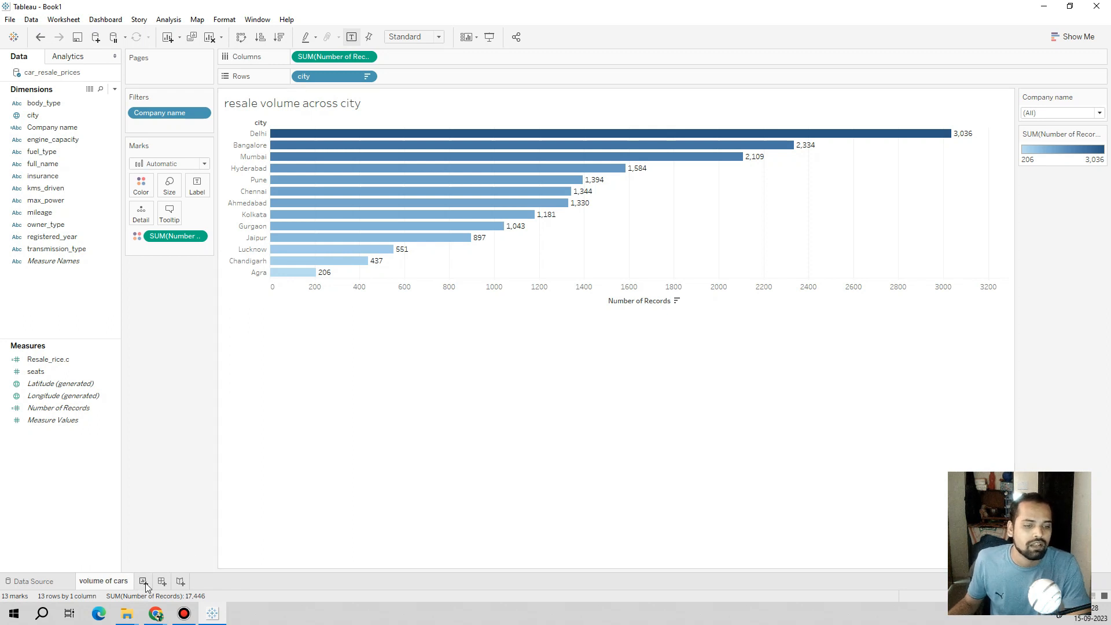
Create a new worksheet and place fuel_type and Number of Records in its columns
left_click(144, 582)
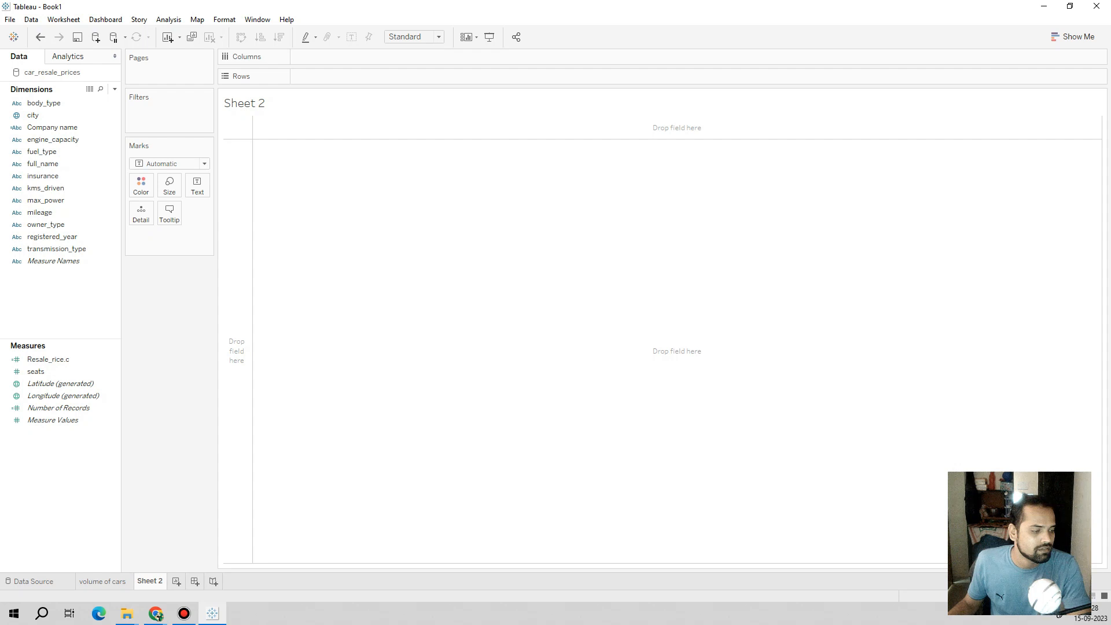
left_click(109, 261)
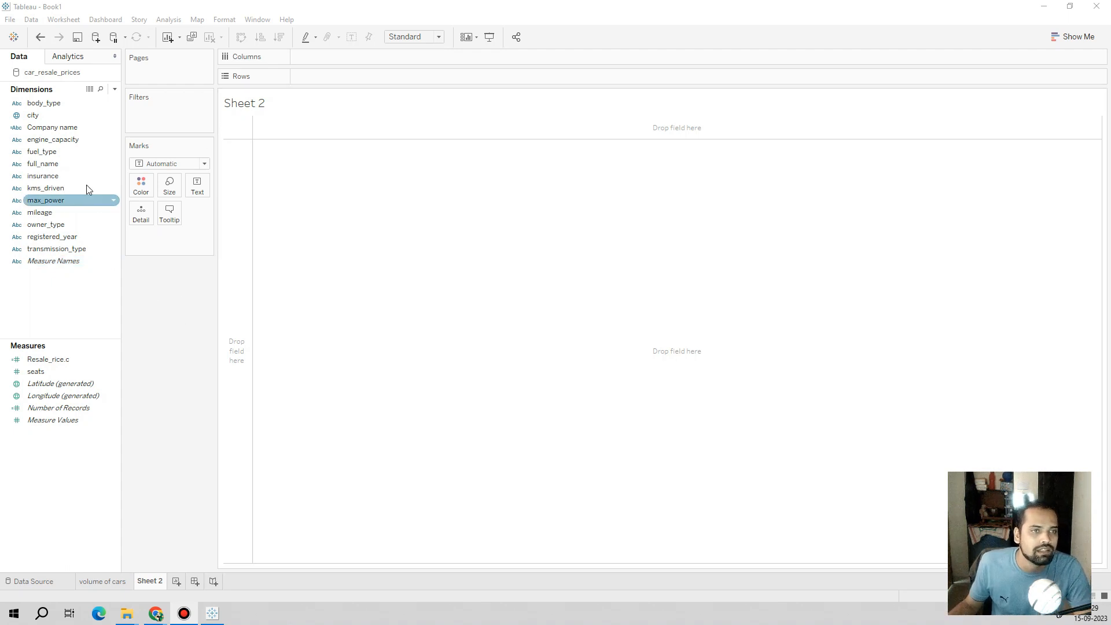
left_click_drag(43, 152, 473, 60)
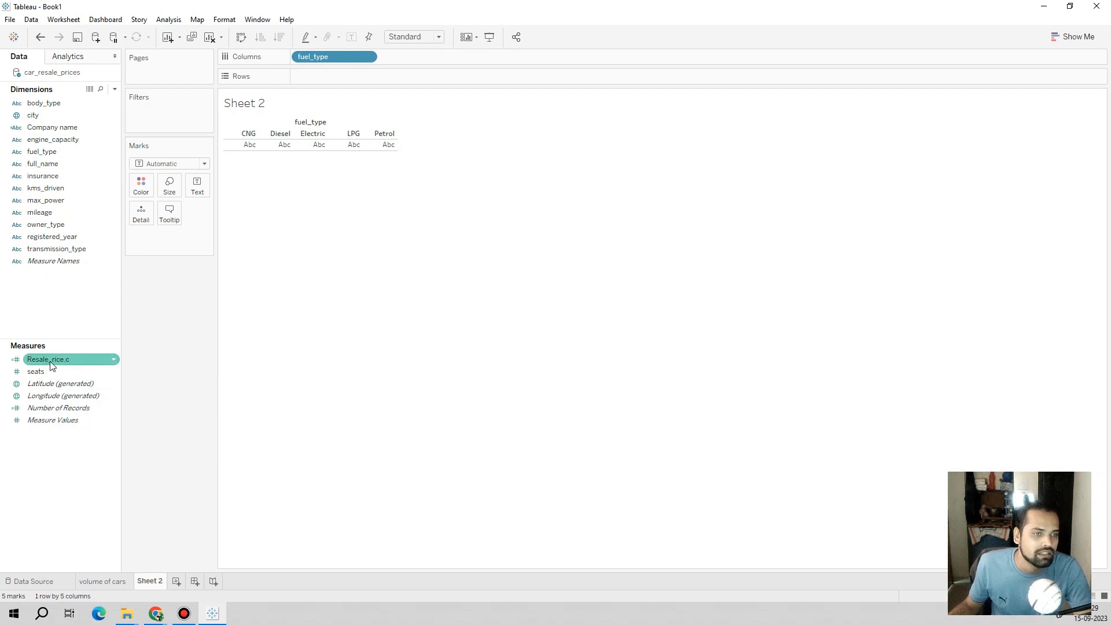
left_click_drag(46, 412, 210, 256)
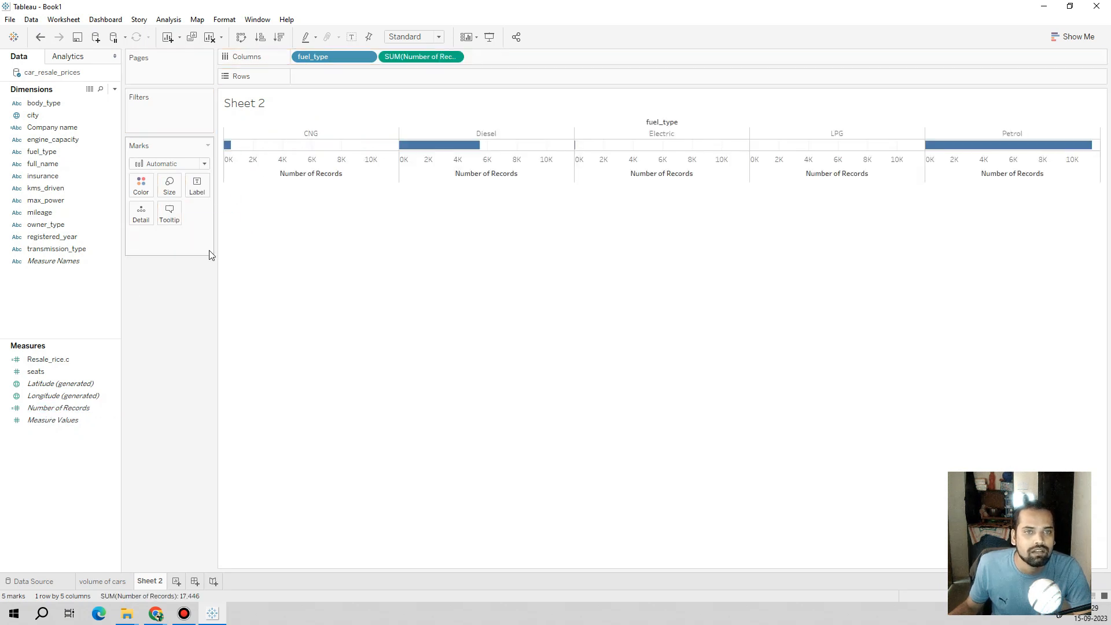
left_click(241, 36)
left_click(242, 37)
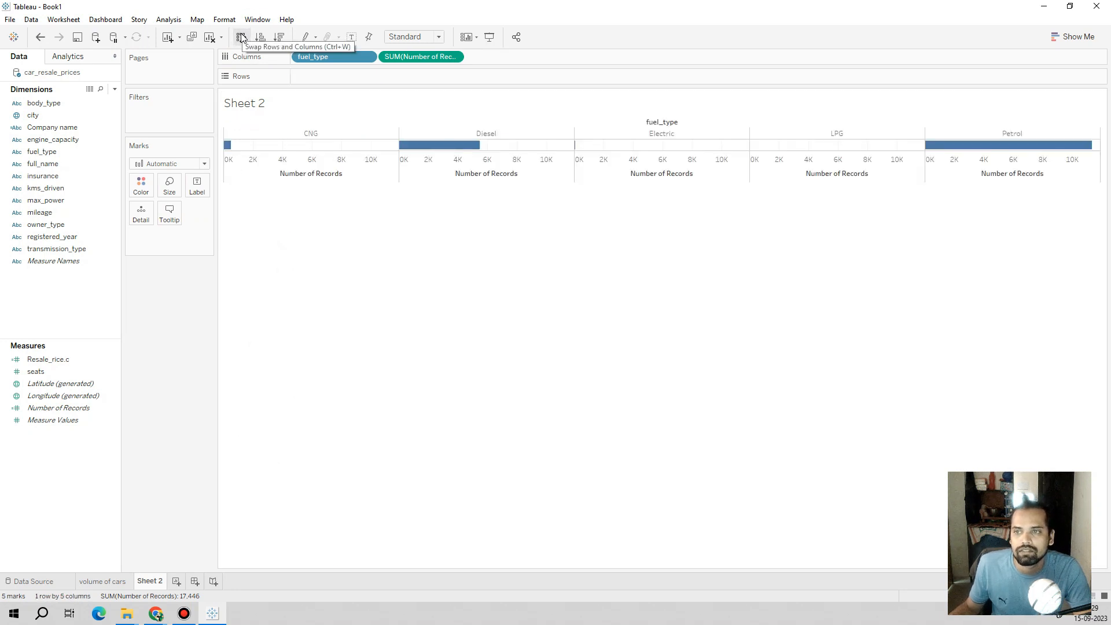
left_click(196, 185)
left_click(907, 94)
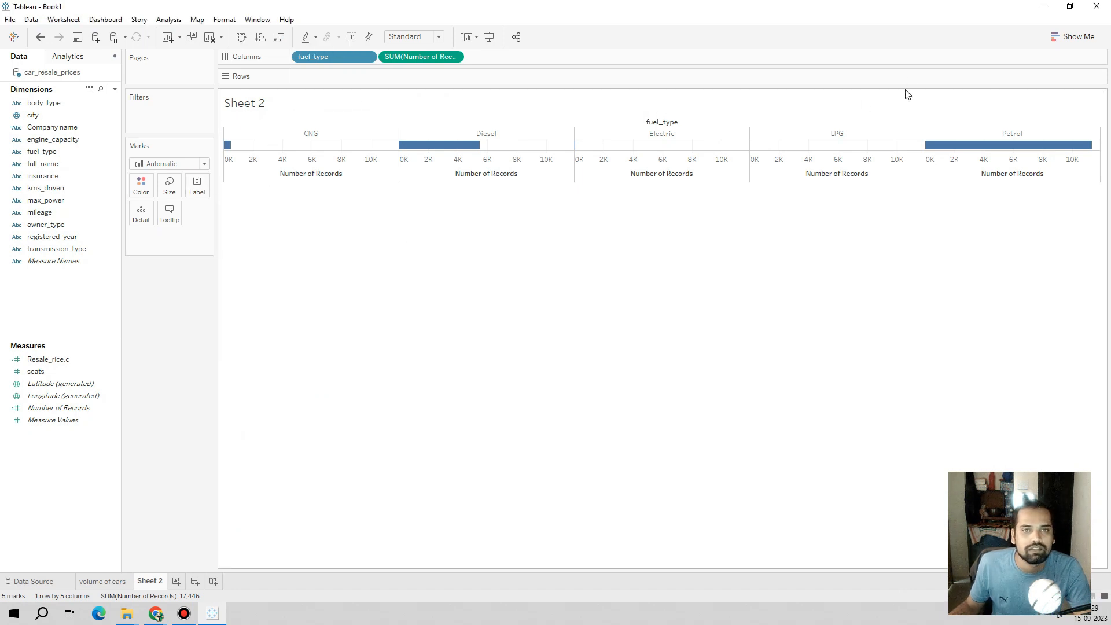
Show the fuel type records as a text table with fuel_type across the columns and widen the table
left_click(1072, 38)
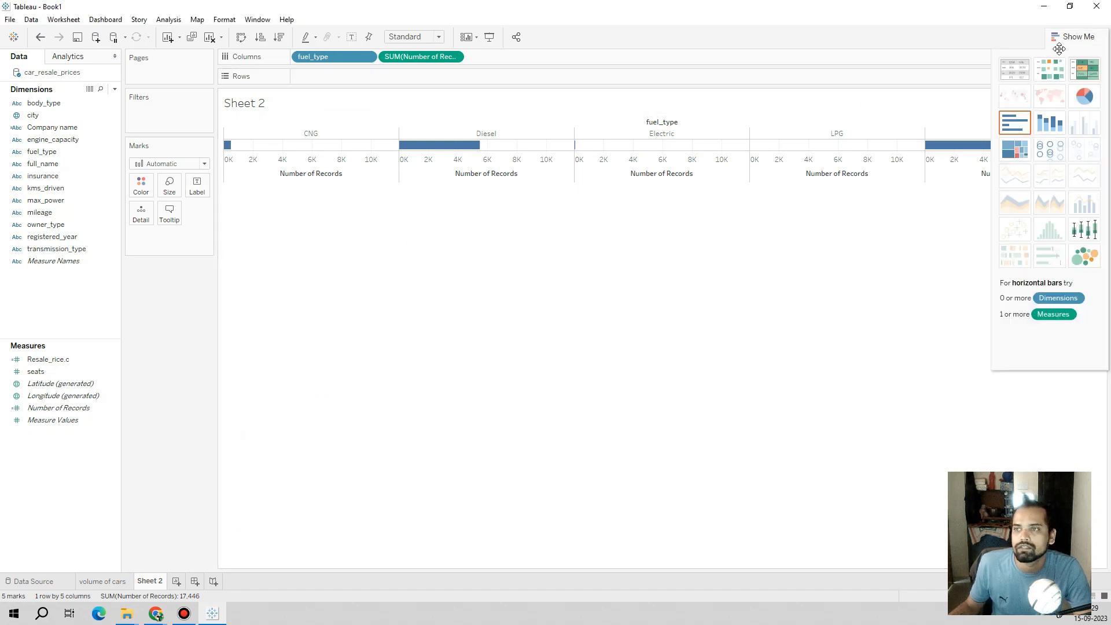
left_click(1014, 78)
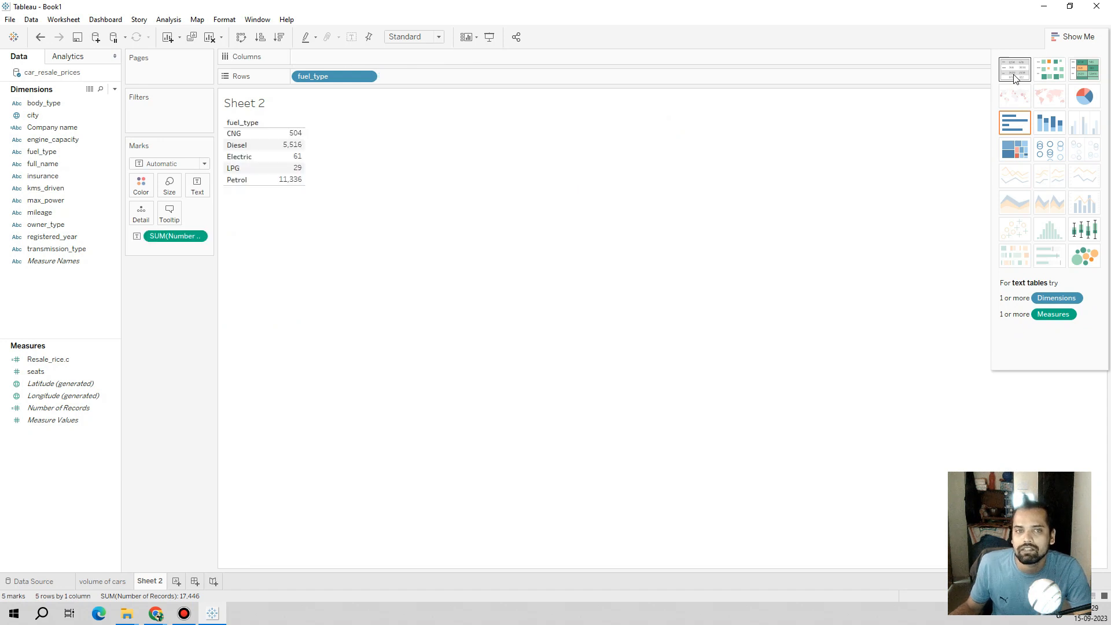
left_click(242, 37)
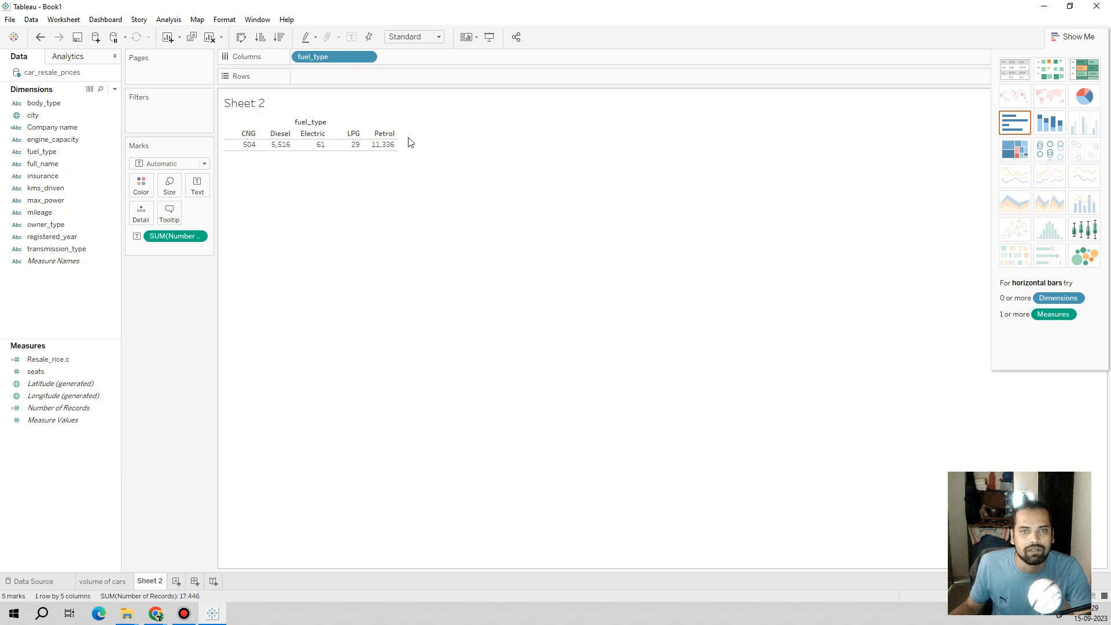
left_click_drag(460, 143, 479, 144)
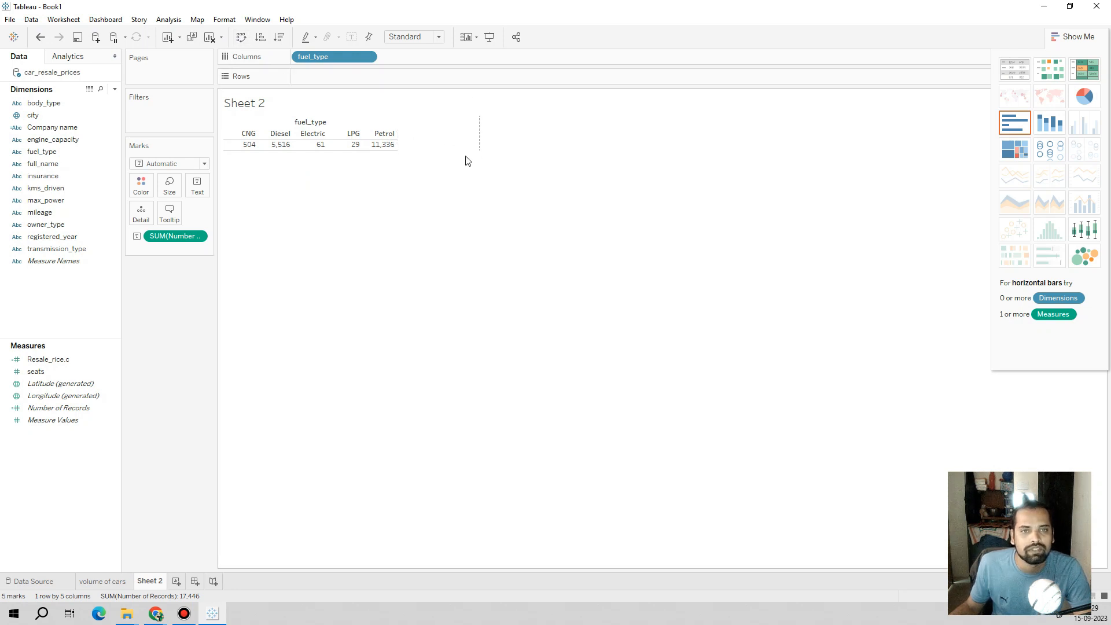
left_click(1069, 36)
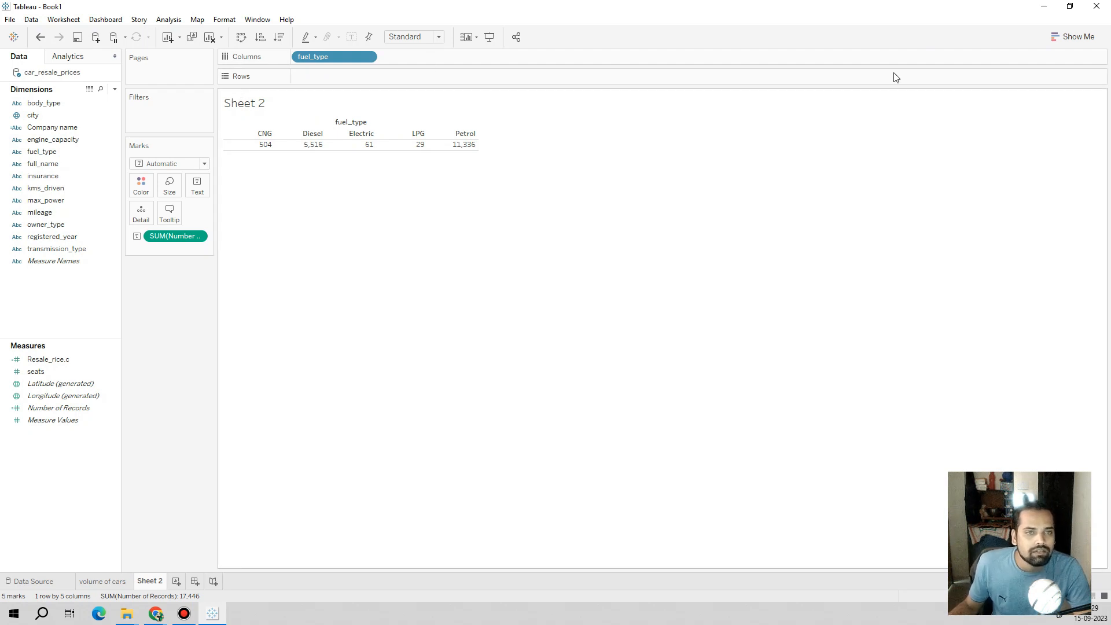
Try the fuel type records as stacked bars and as vertical bars with one bar per fuel type
left_click(1071, 36)
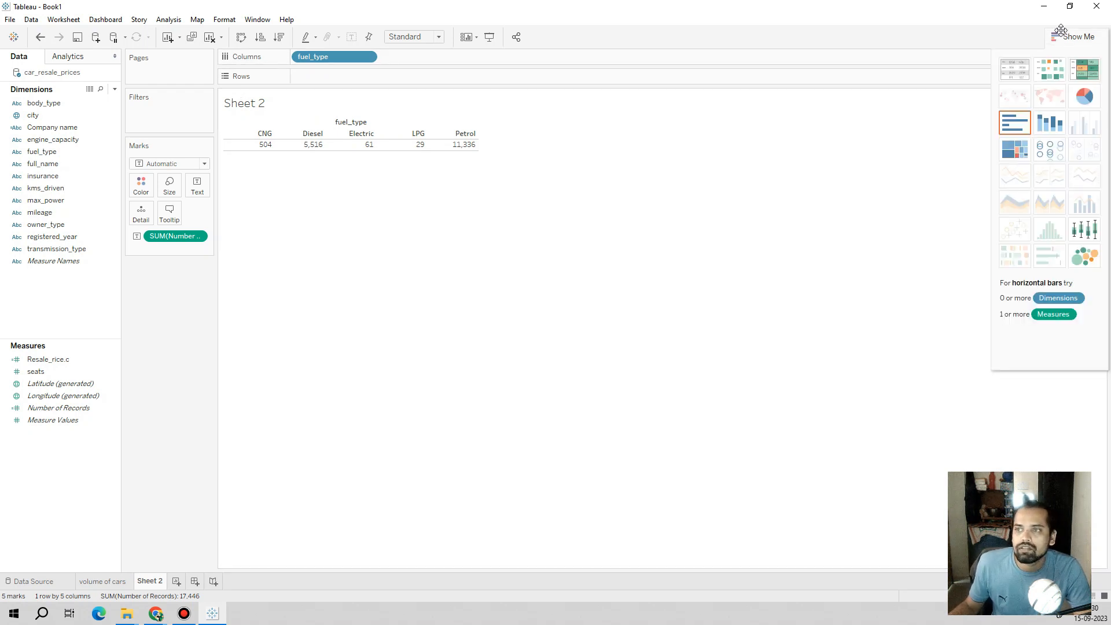
left_click(1053, 116)
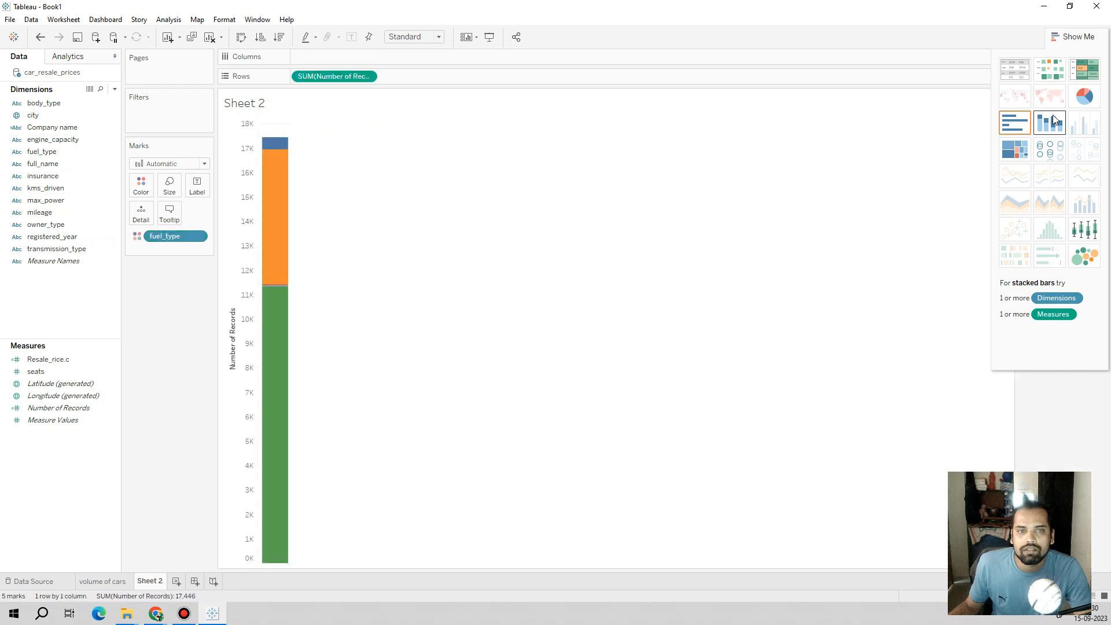
left_click(1015, 123)
left_click(242, 38)
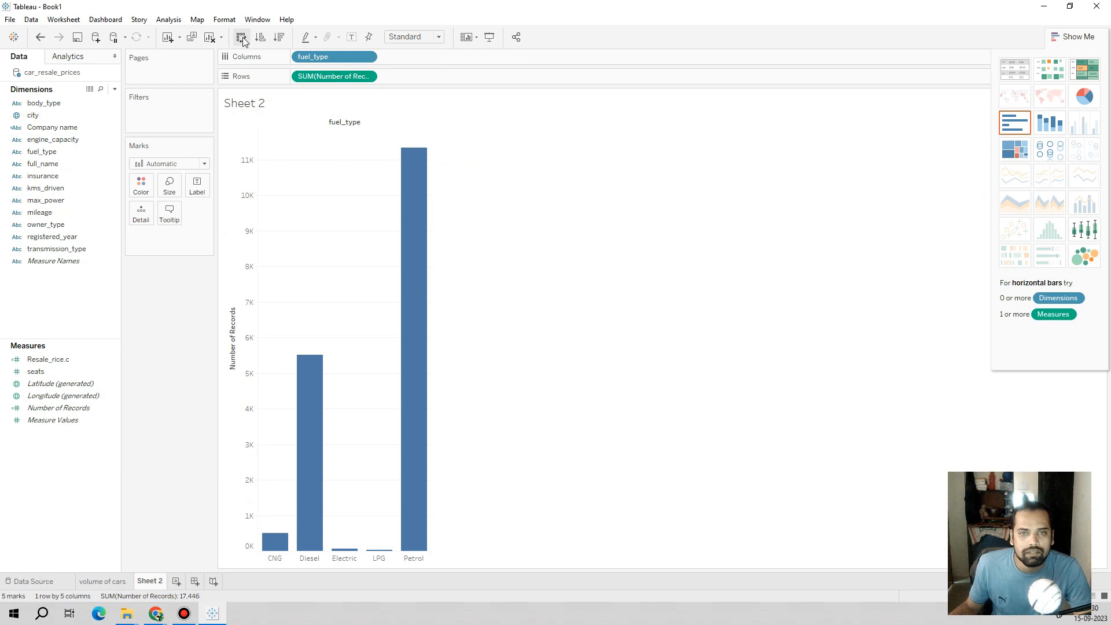
Turn the fuel type chart back into a text table, swap fuel_type into the columns, and widen it
left_click(1016, 67)
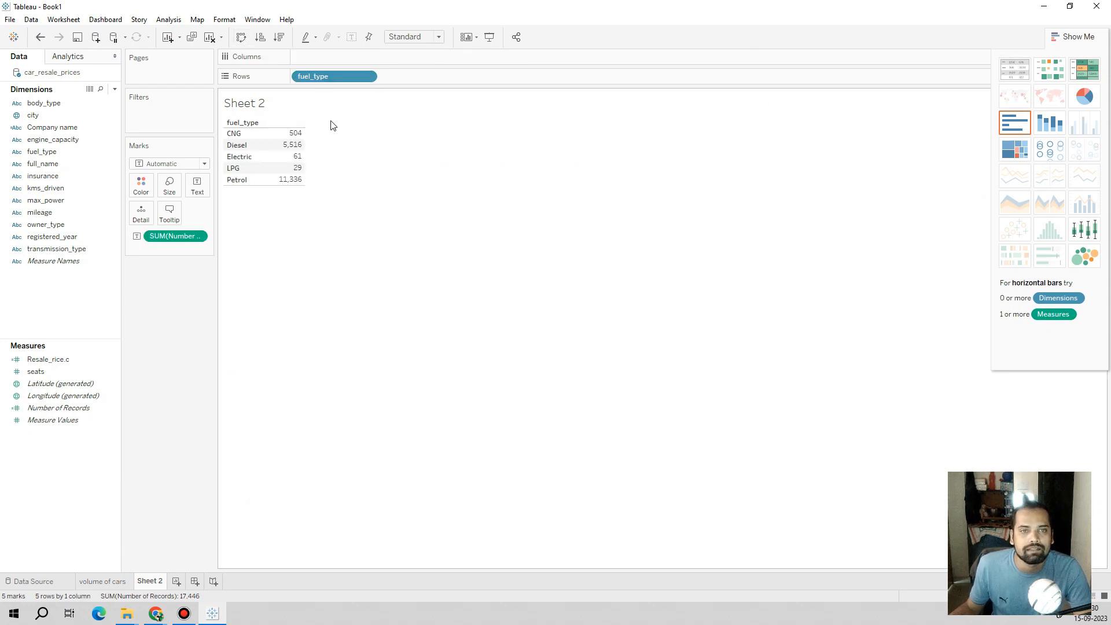
left_click(242, 38)
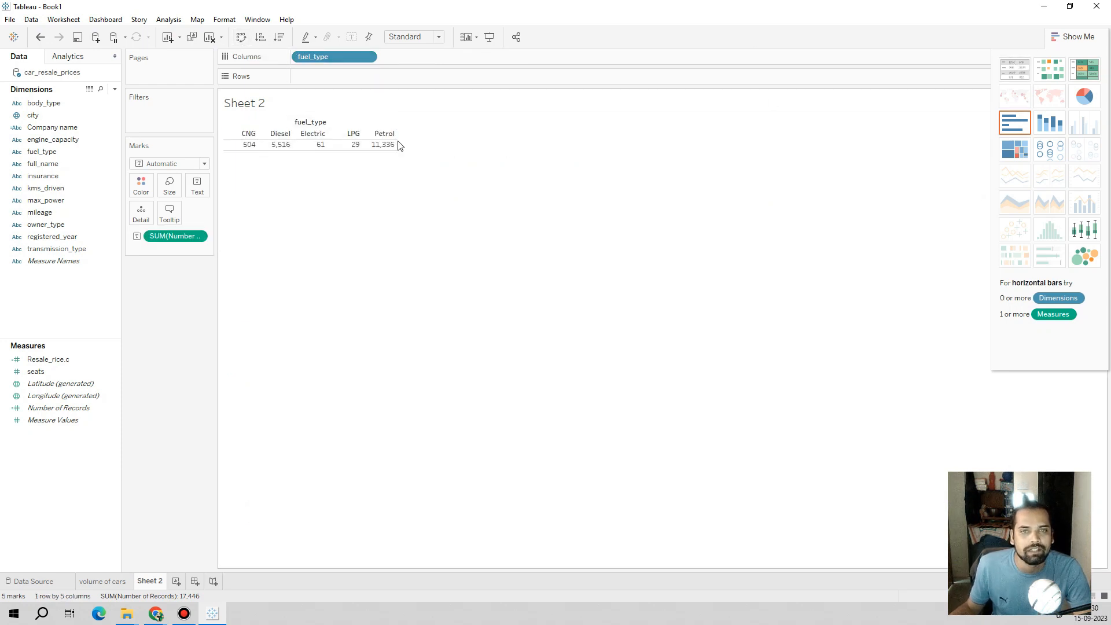
left_click_drag(396, 145, 517, 139)
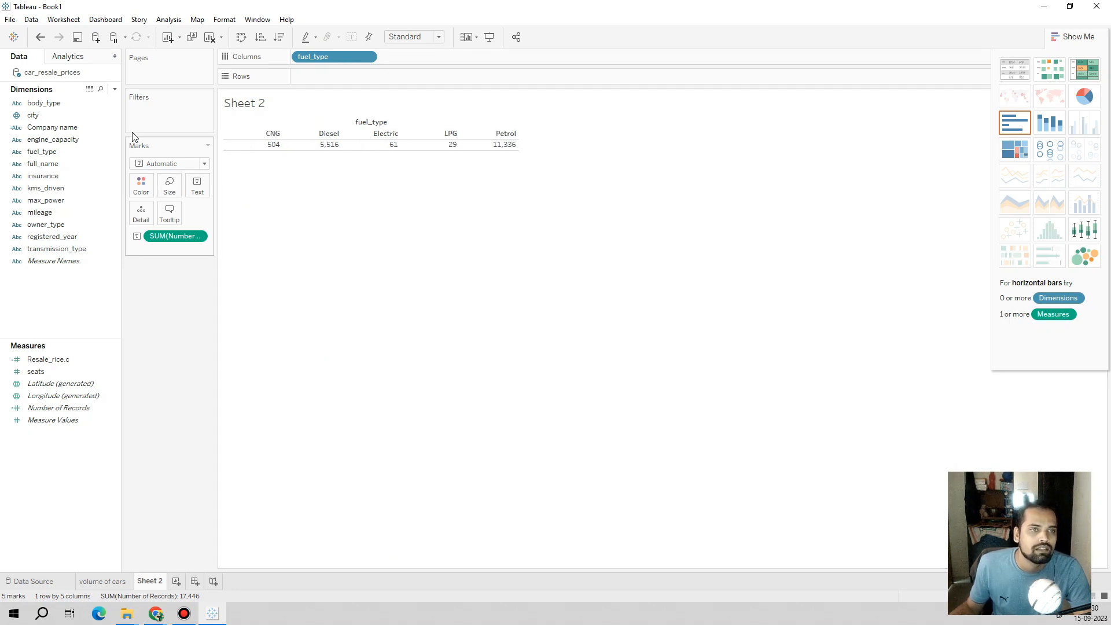
Add Company name to the rows and convert the table to a highlight table with fuel_type across the columns
left_click(76, 132)
left_click_drag(76, 133, 373, 76)
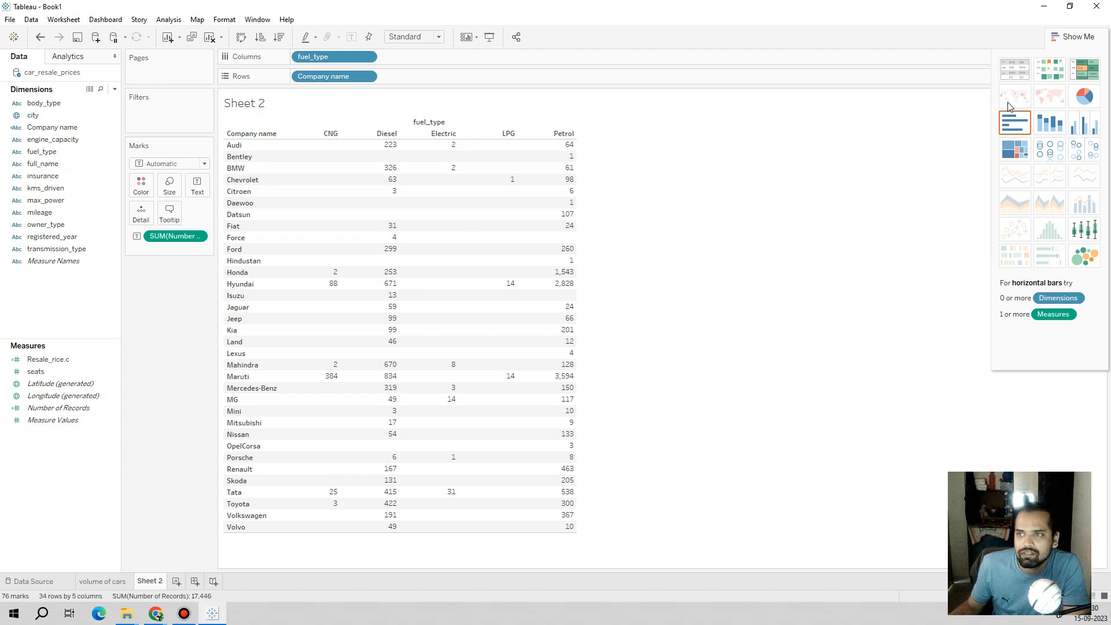
left_click(1078, 79)
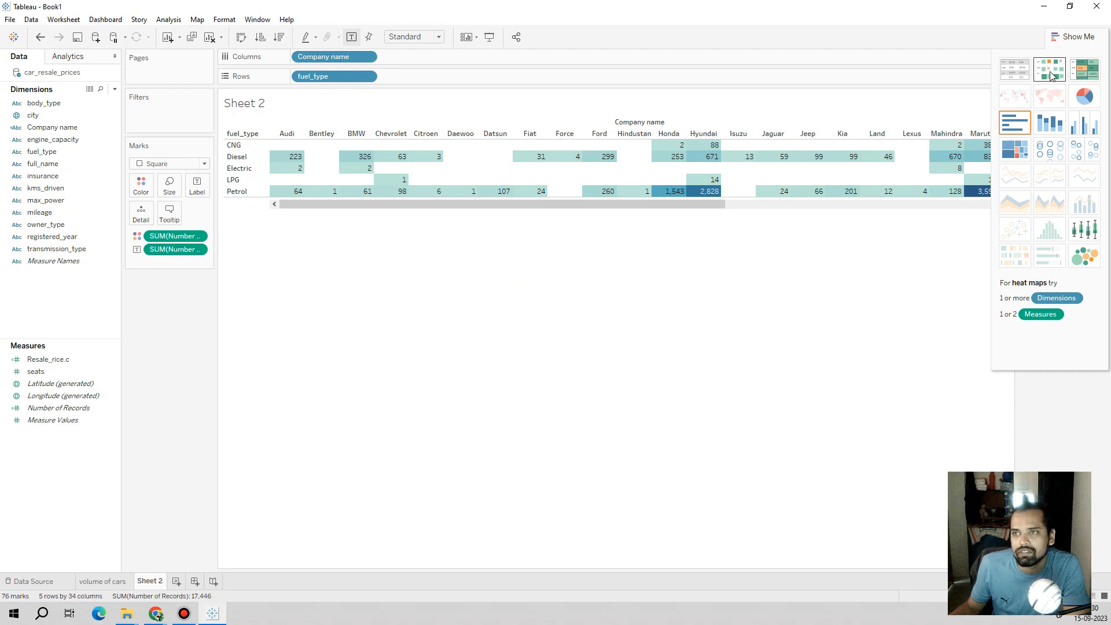
left_click(1087, 36)
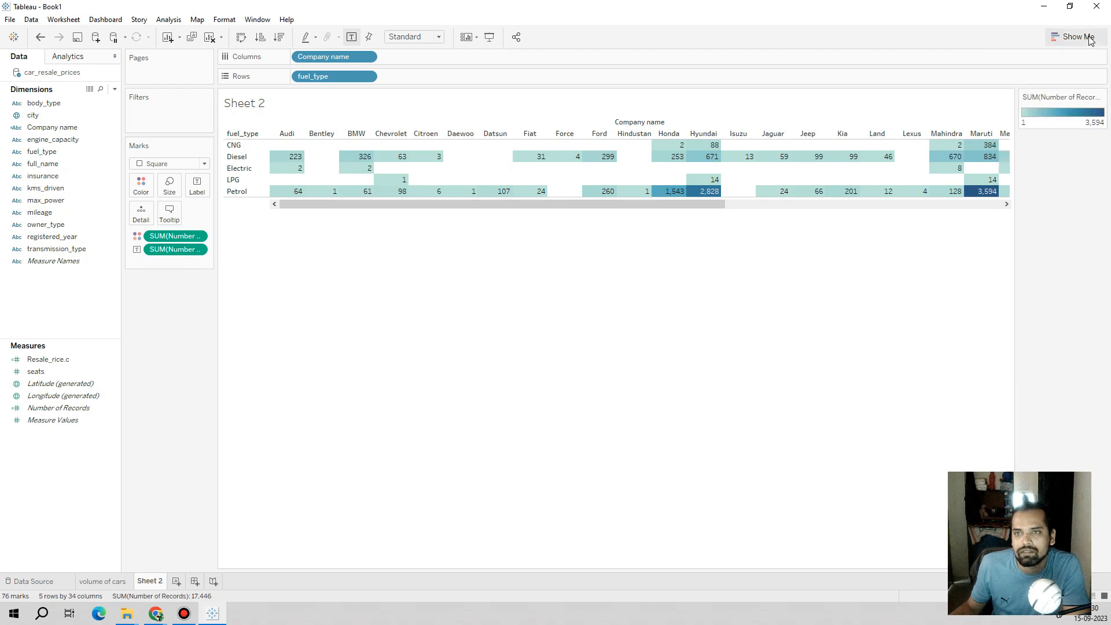
left_click(241, 37)
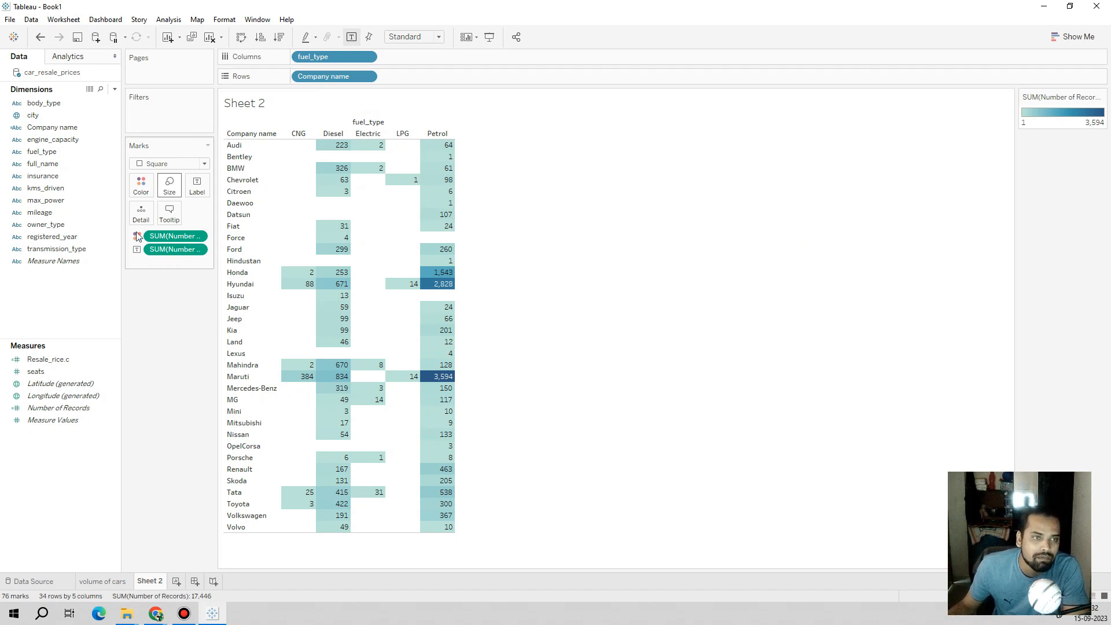
Add a registered_year filter with all values selected and show its filter card
left_click_drag(74, 238, 174, 115)
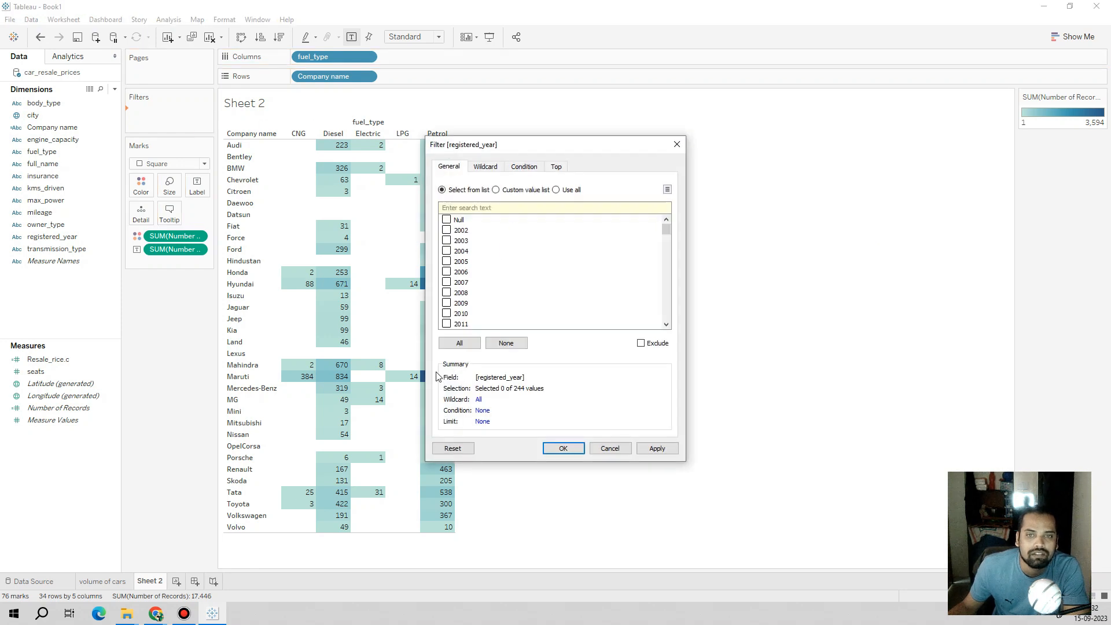
left_click(461, 348)
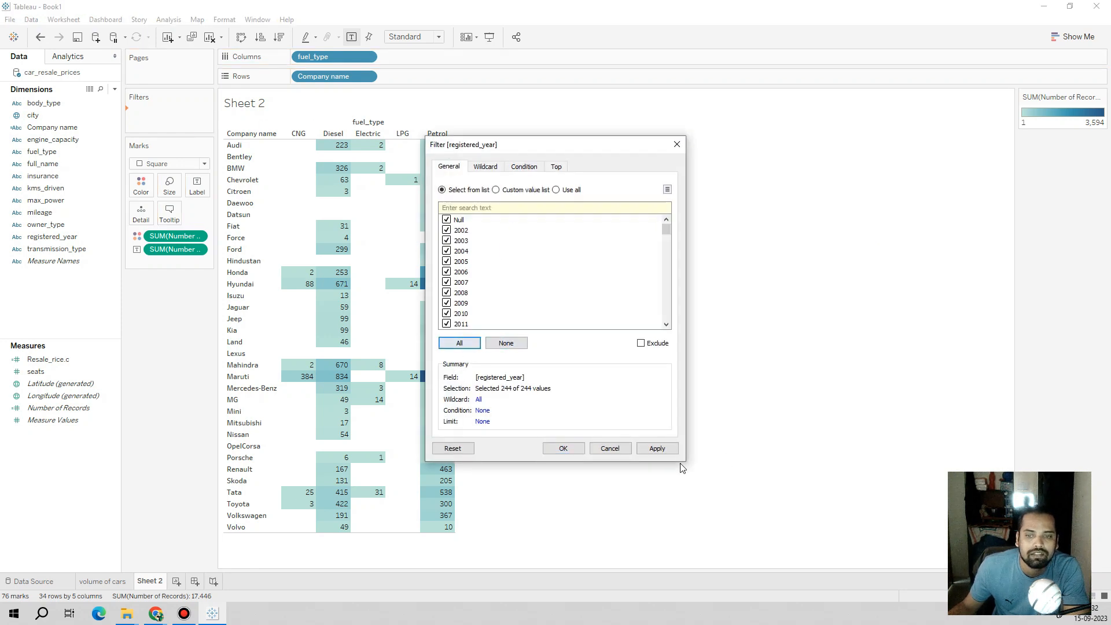
left_click(658, 448)
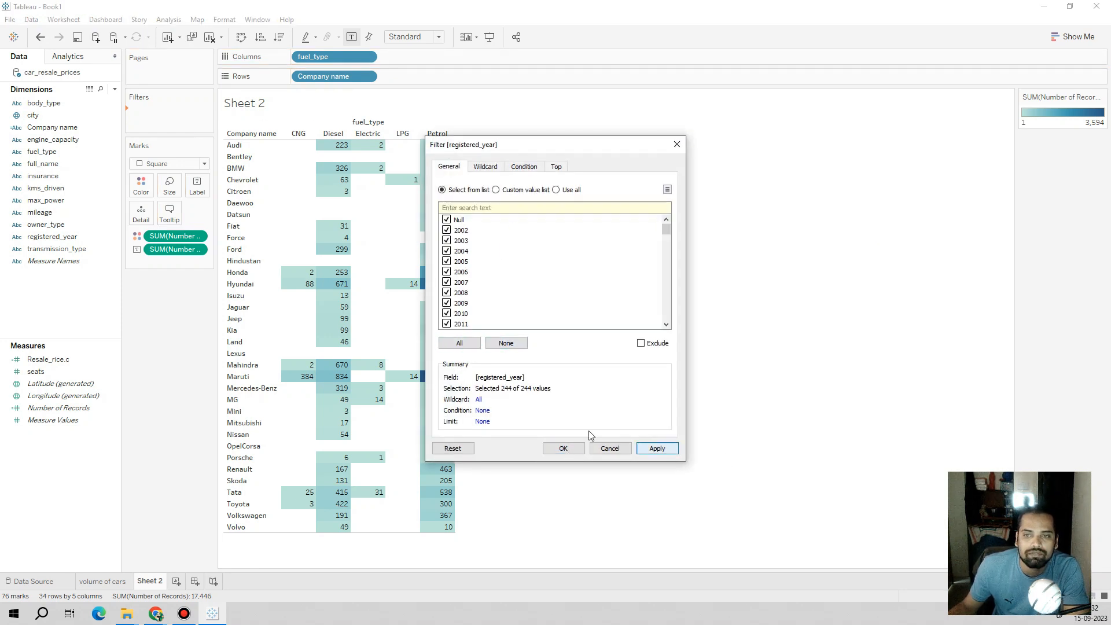
key("Return")
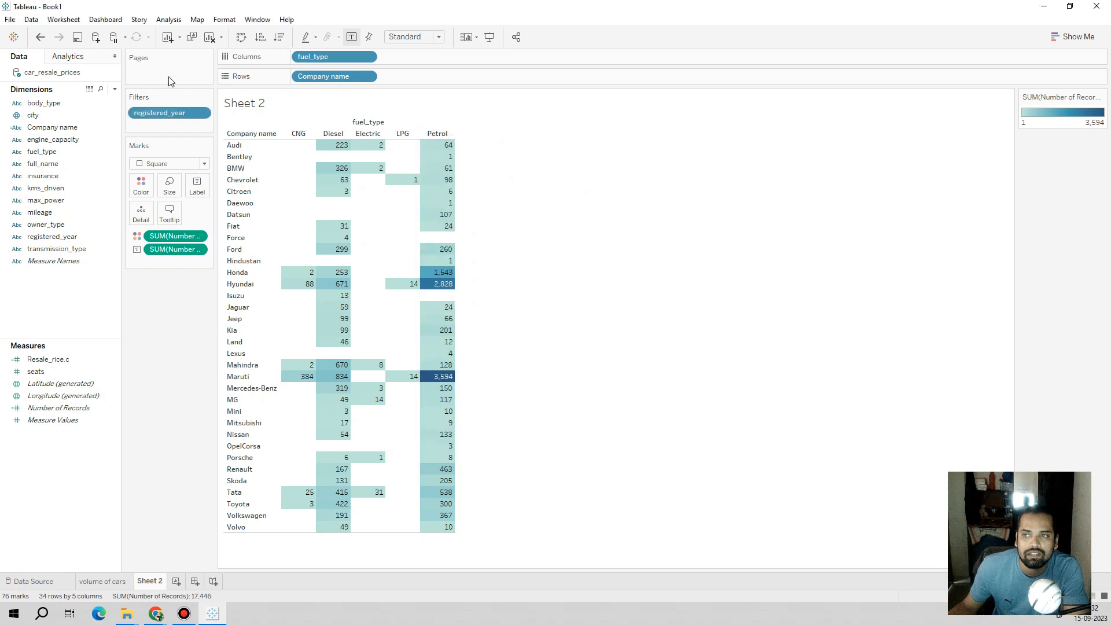
right_click(176, 119)
left_click(206, 142)
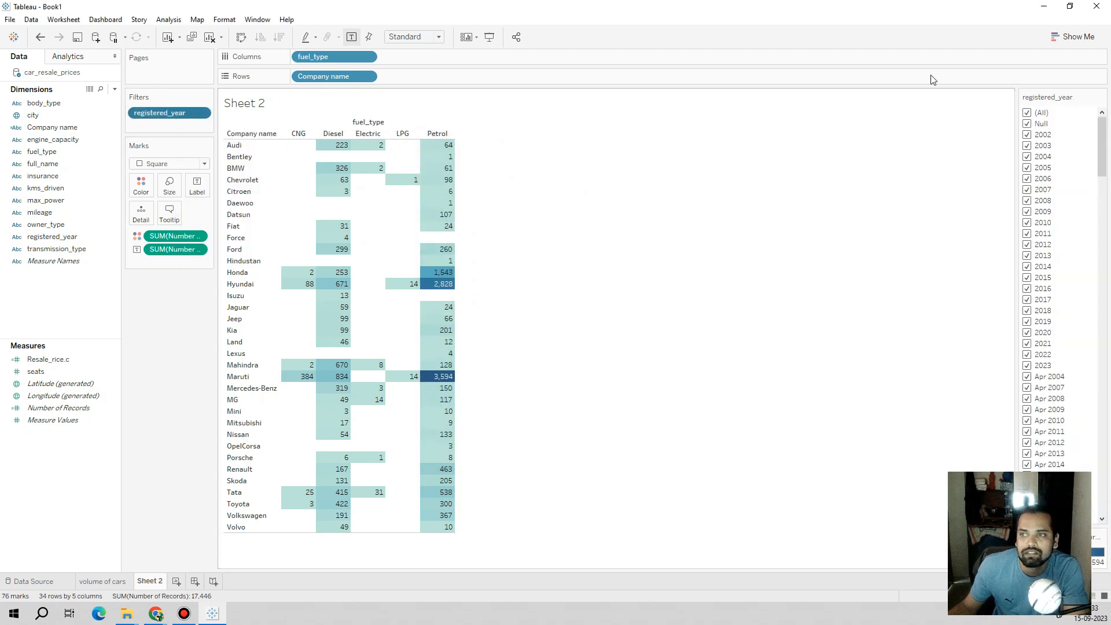
Change the registered_year filter to a single-value slider and advance it to 2004
left_click(1102, 97)
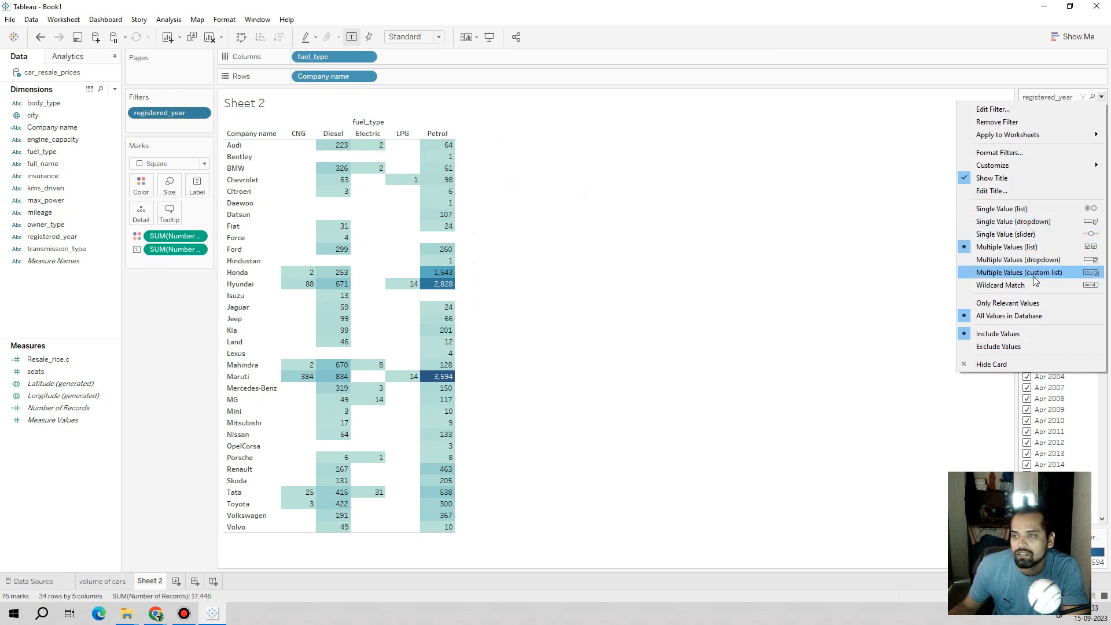
left_click(931, 131)
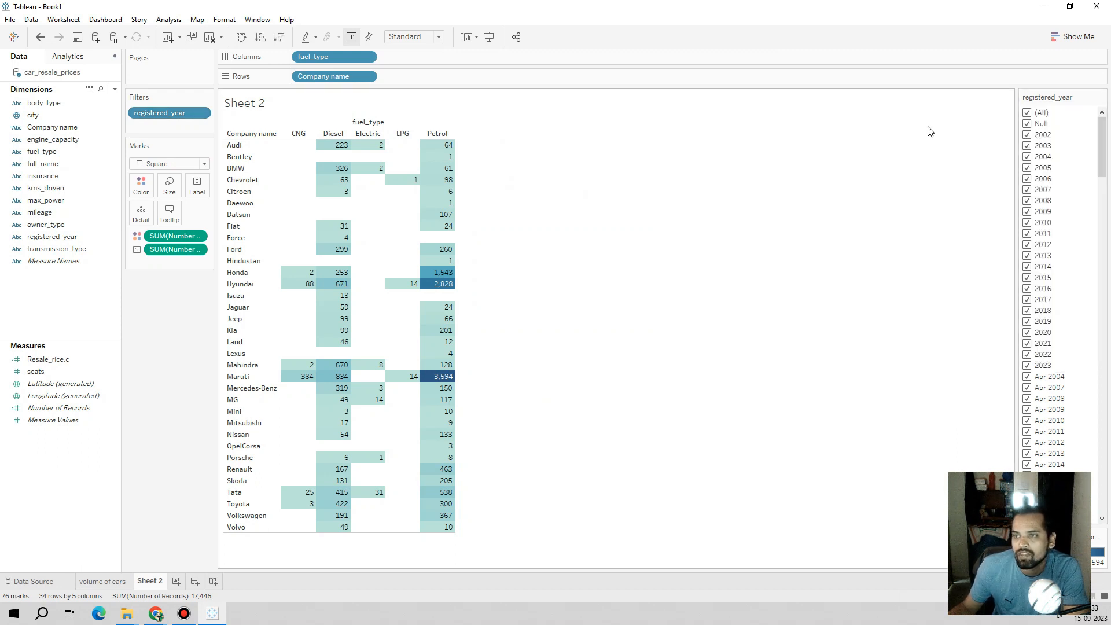
left_click(1101, 97)
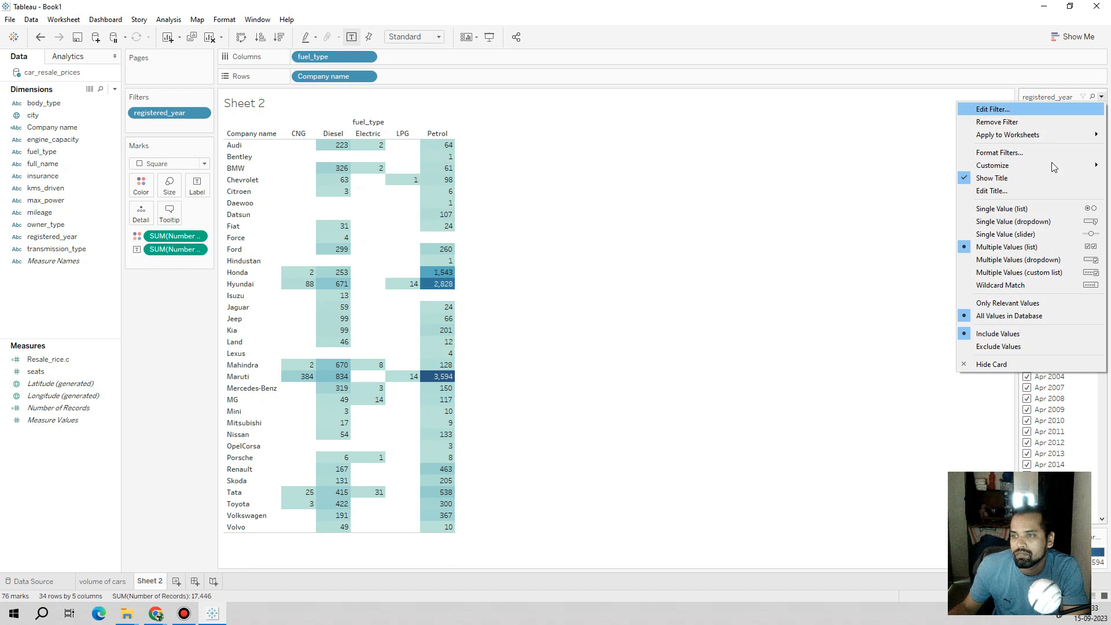
left_click(1031, 239)
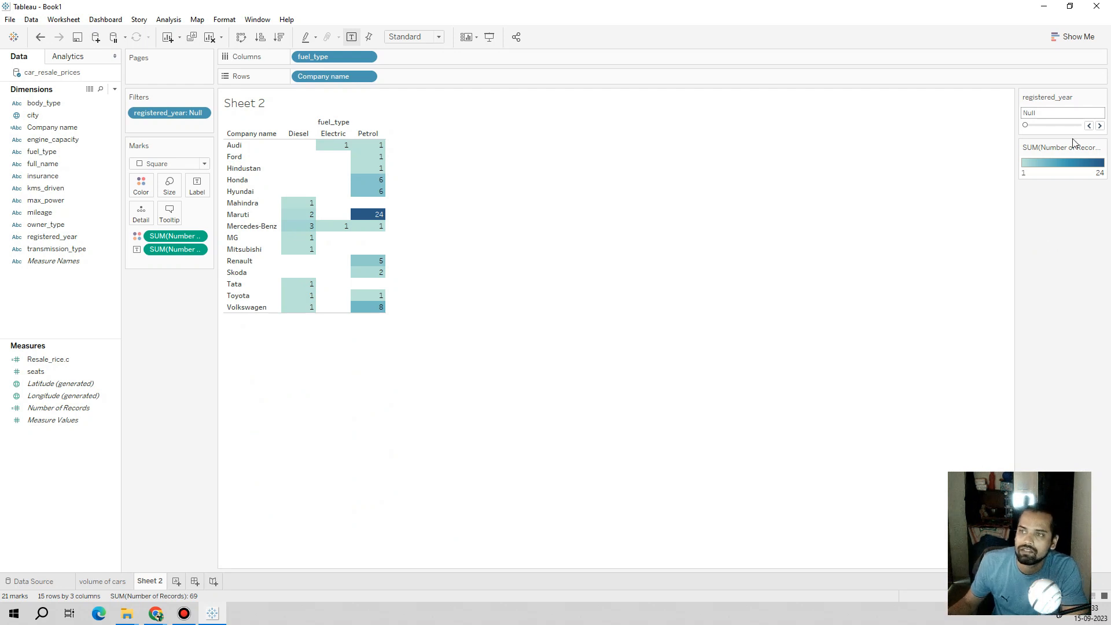
left_click(1100, 126)
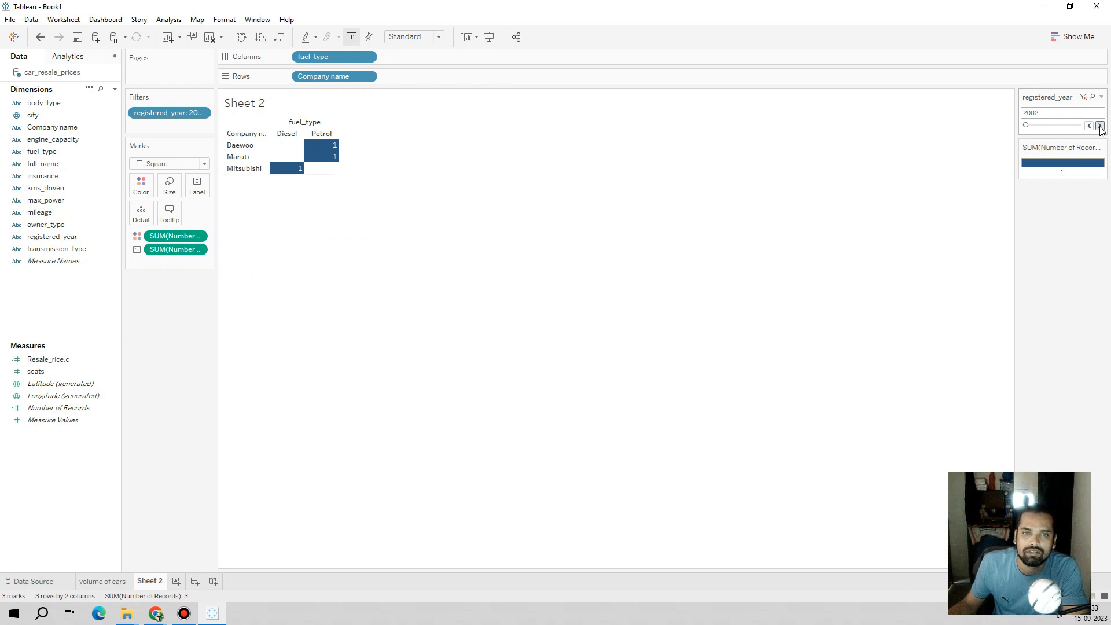
left_click(1100, 126)
left_click(1100, 127)
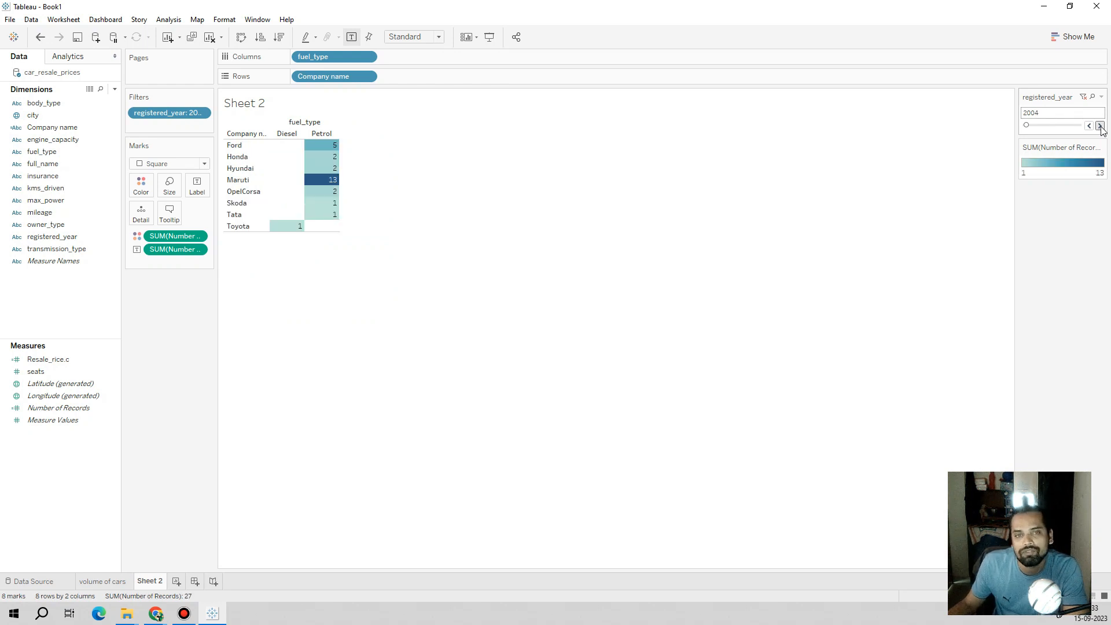
Turn off the "All" value for the registered_year filter and hide its filter card
left_click(1102, 97)
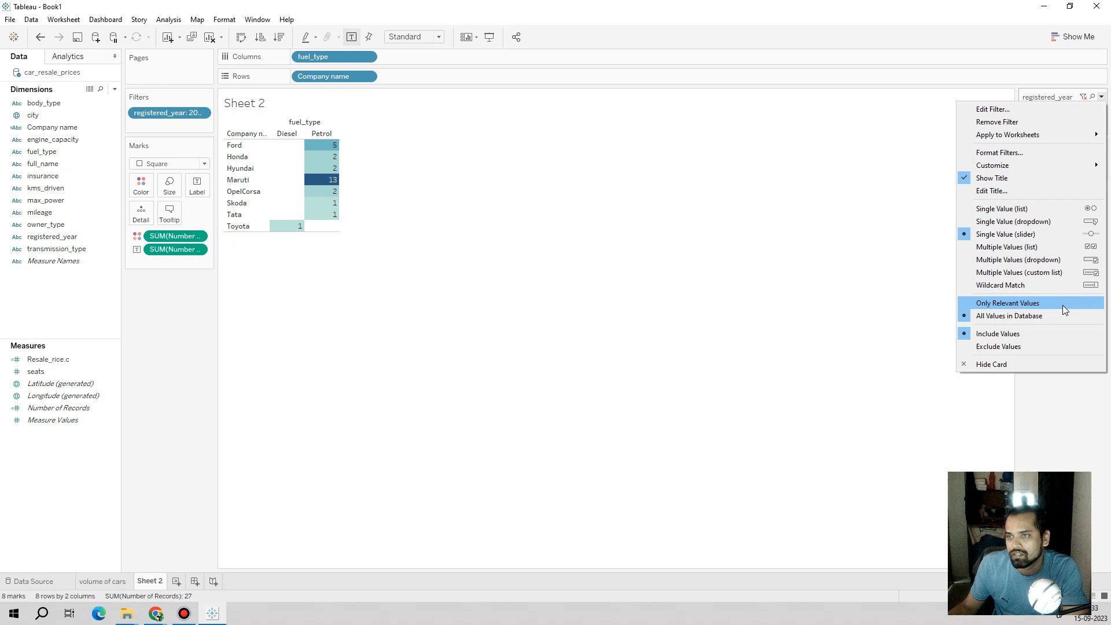
mouse_move(1057, 165)
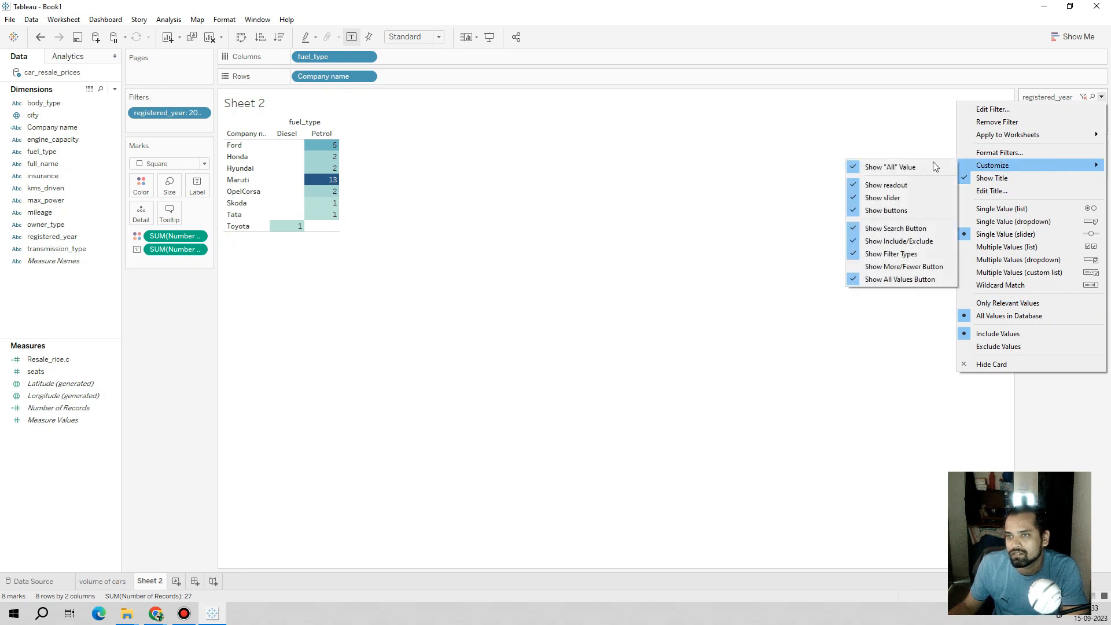
left_click(938, 165)
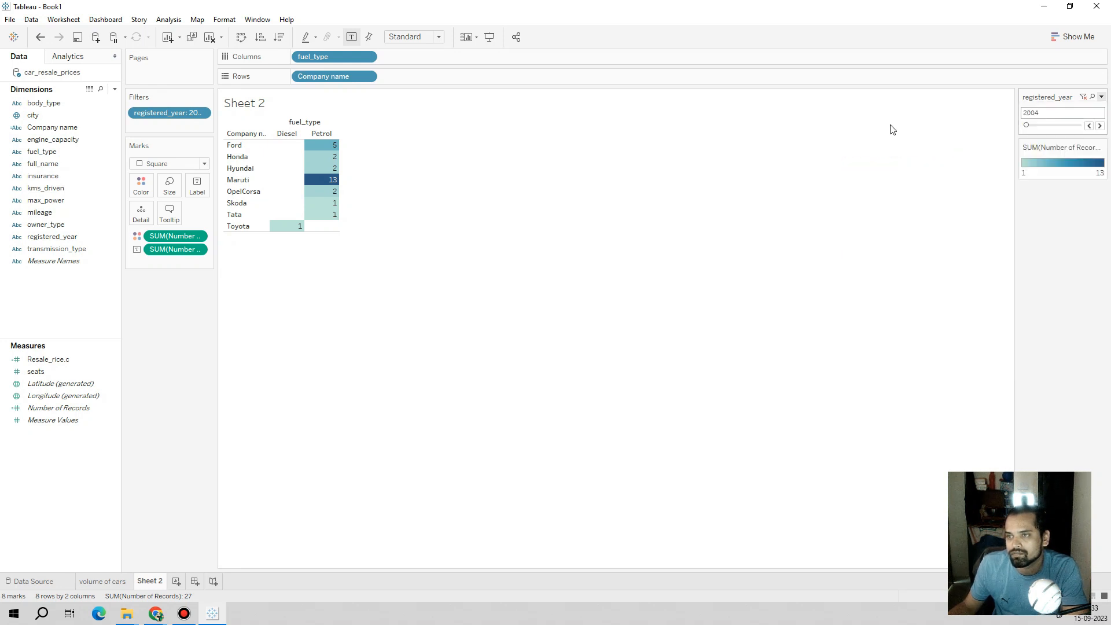
left_click(1102, 98)
left_click(1020, 366)
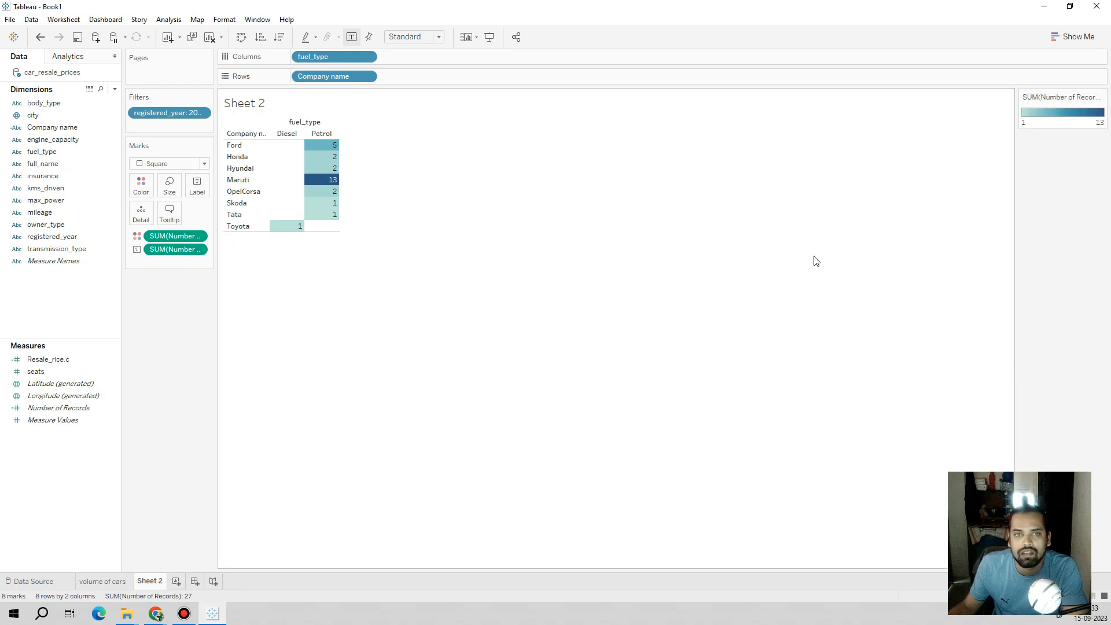
right_click(159, 113)
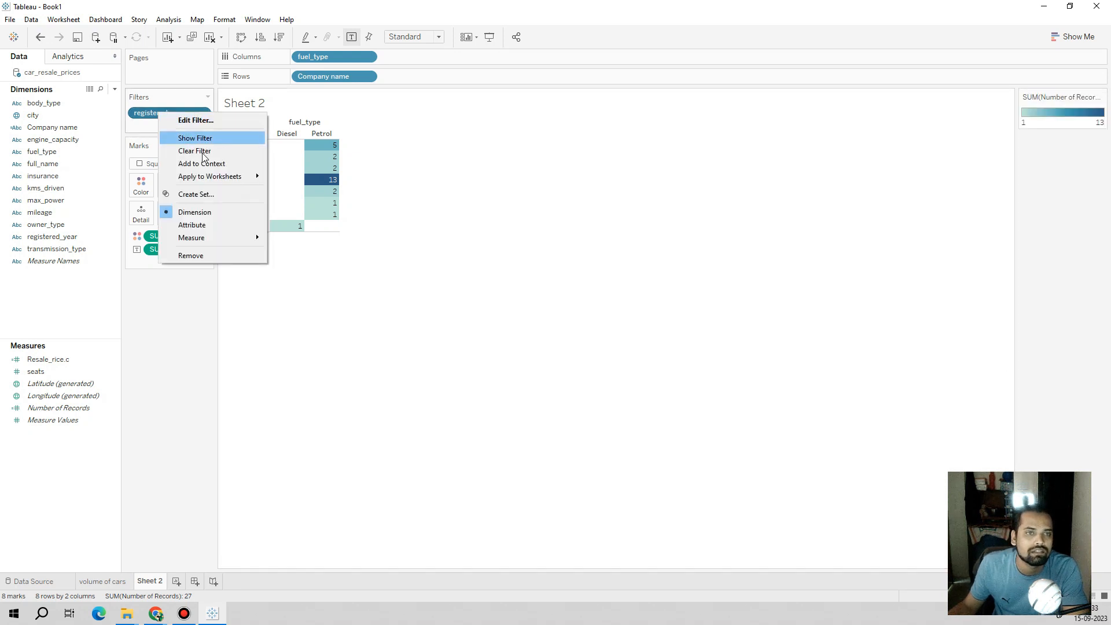
left_click(197, 195)
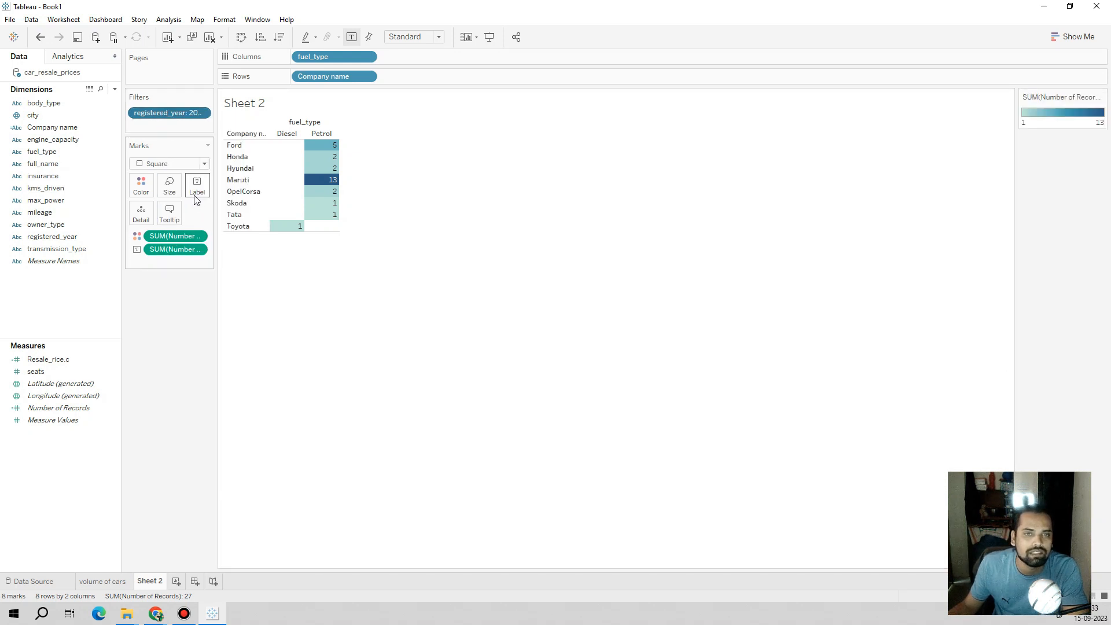
left_click(489, 174)
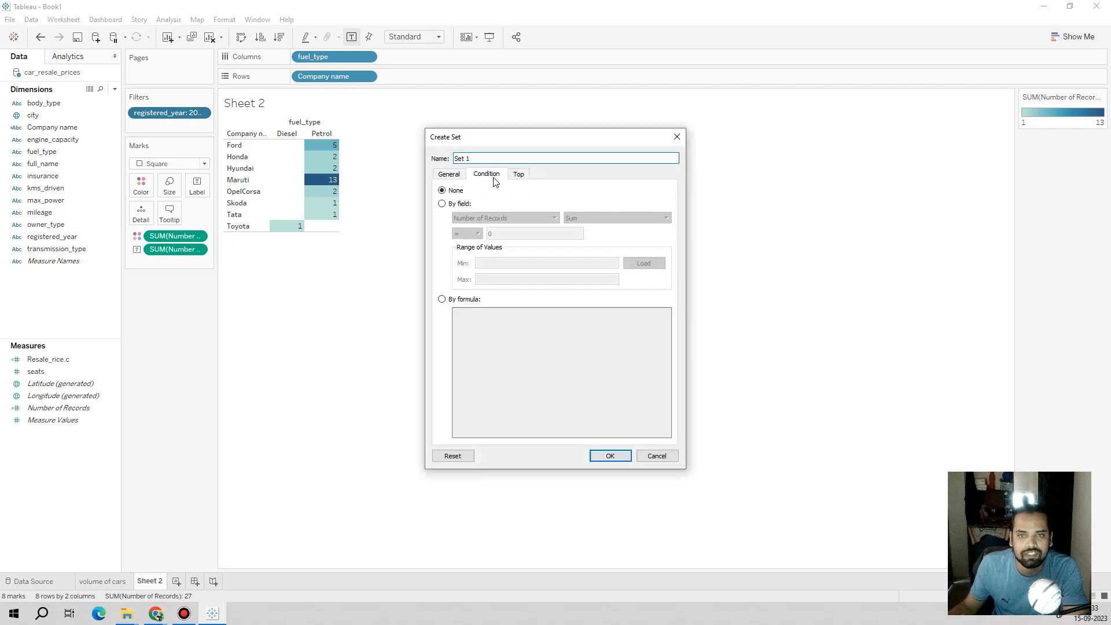
left_click(442, 204)
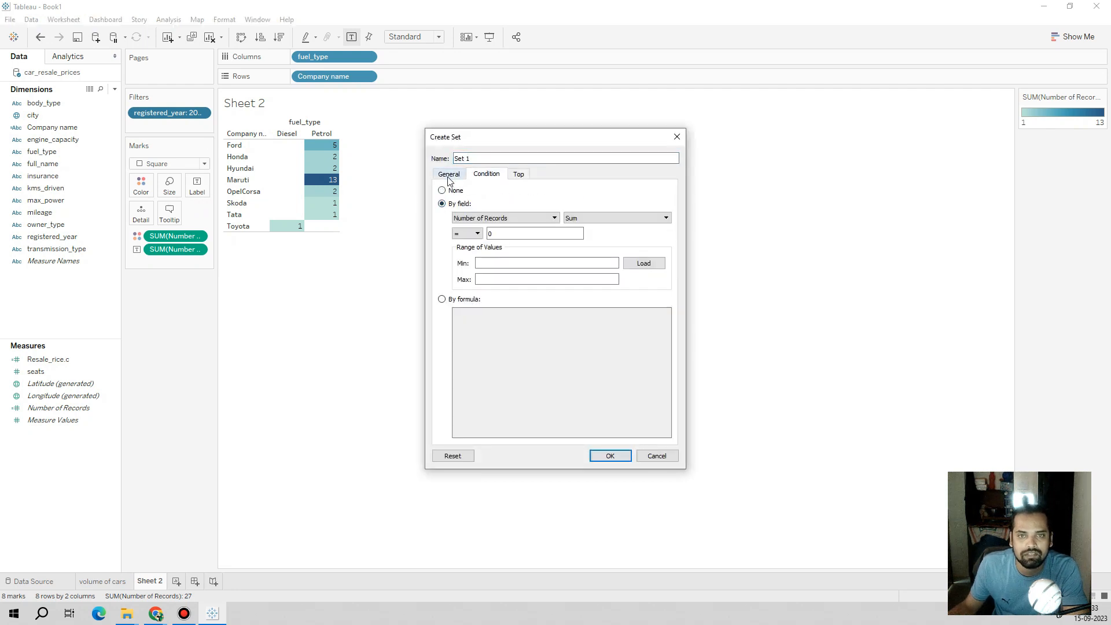
left_click(449, 174)
left_click(676, 137)
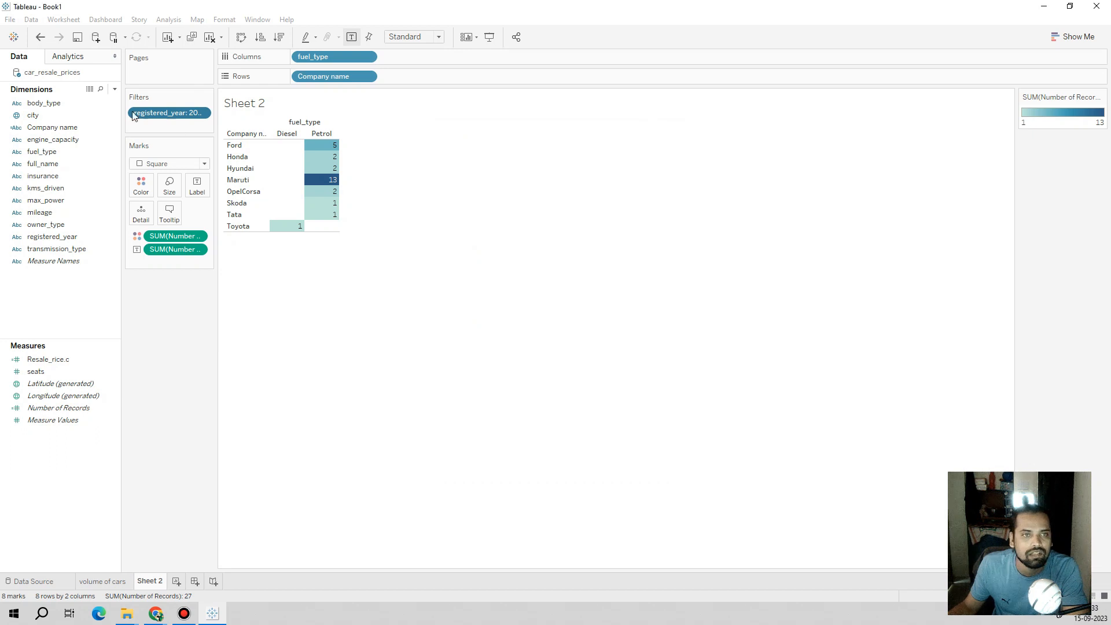
Remove the registered_year filter from Sheet 2 and change that field's data type from text to number in the data source
right_click(151, 114)
left_click(197, 254)
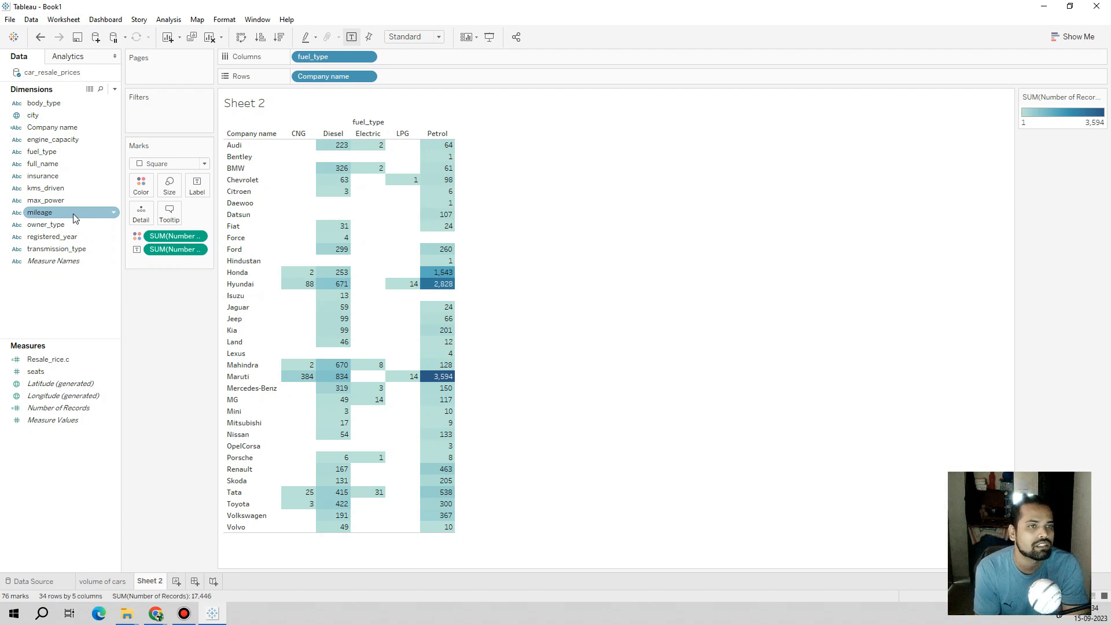
left_click(53, 585)
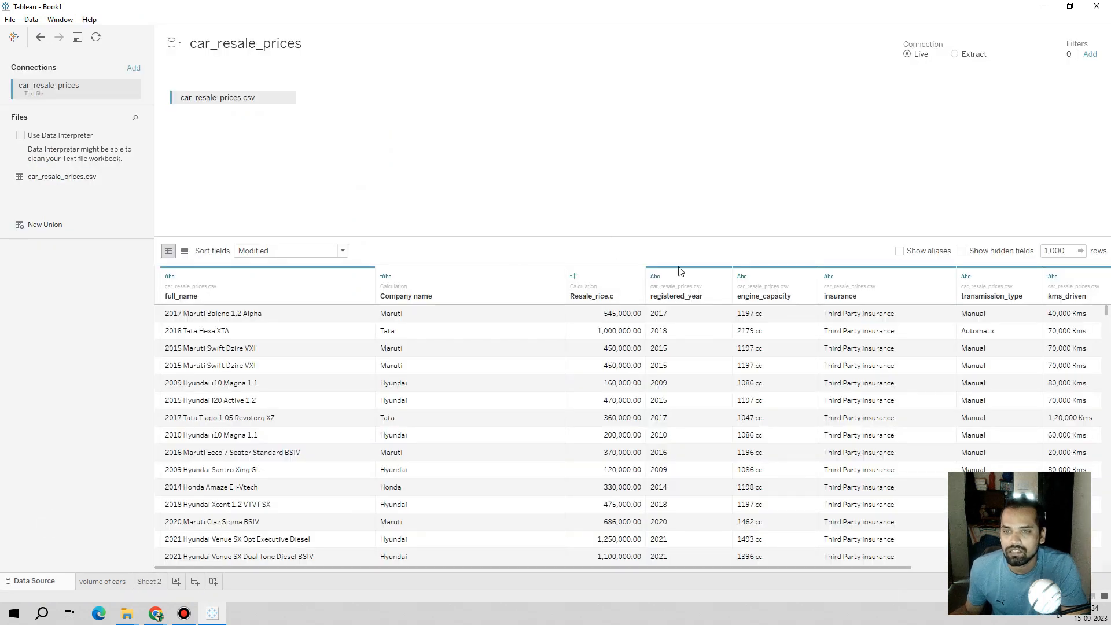
scroll(669, 318, "down", 15)
scroll(670, 319, "up", 4)
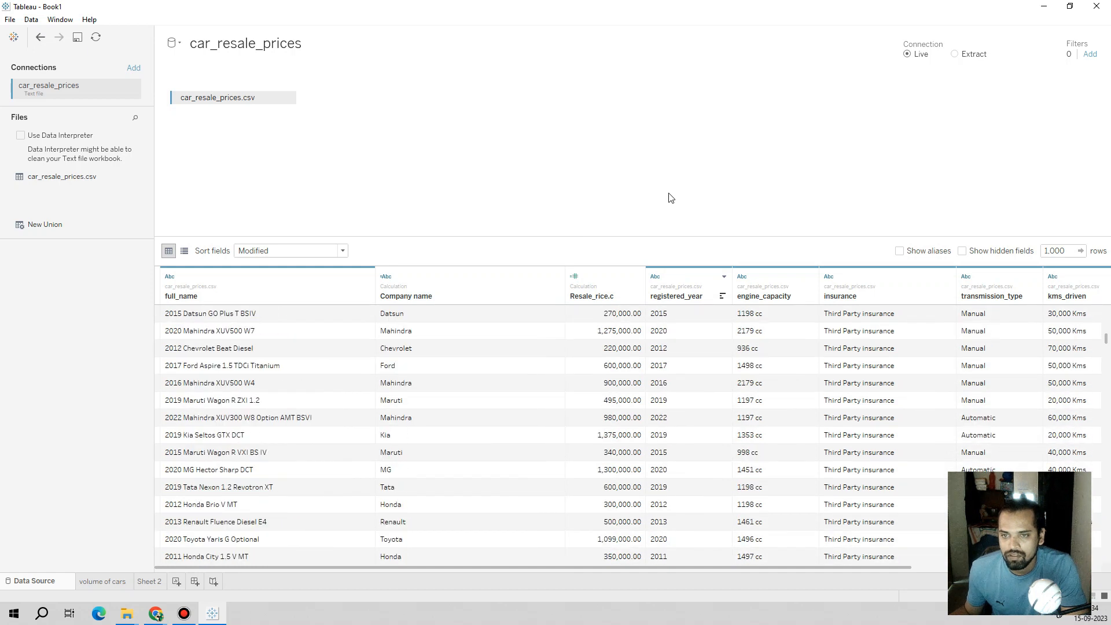
left_click(656, 278)
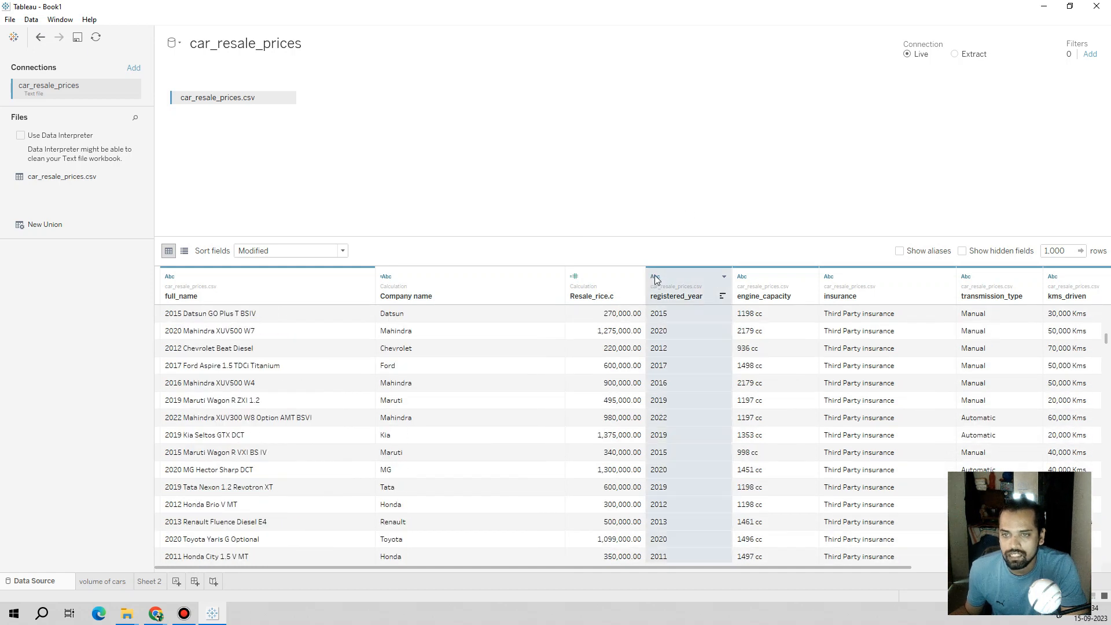
left_click(656, 279)
left_click(683, 301)
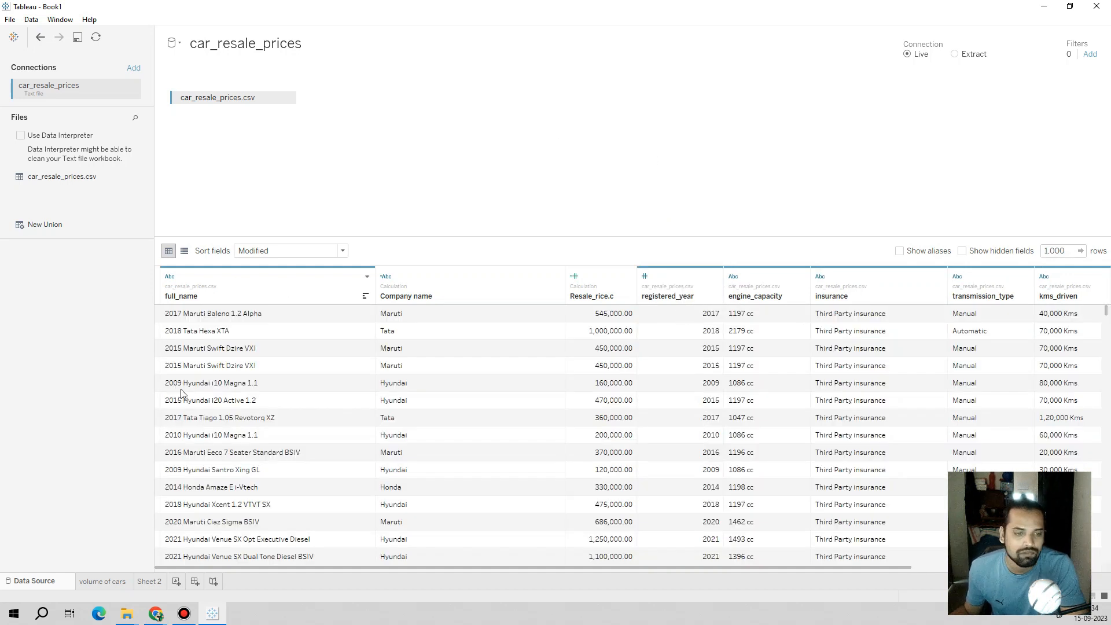
Add a registered_year filter to the volume of cars sheet with every year selected except Null
left_click(93, 581)
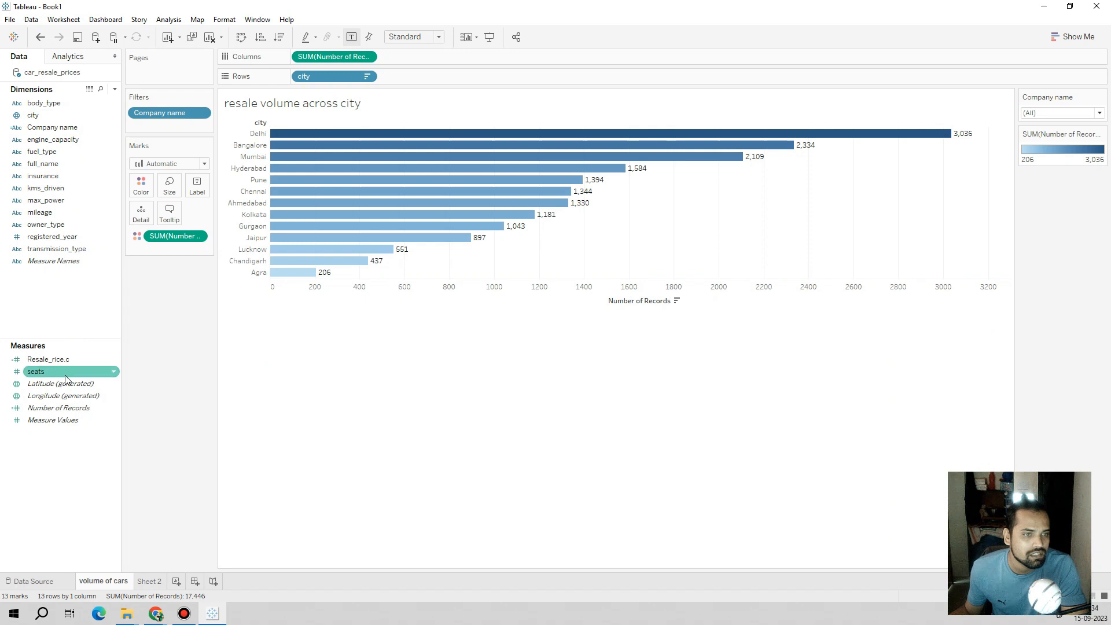
left_click_drag(57, 236, 162, 130)
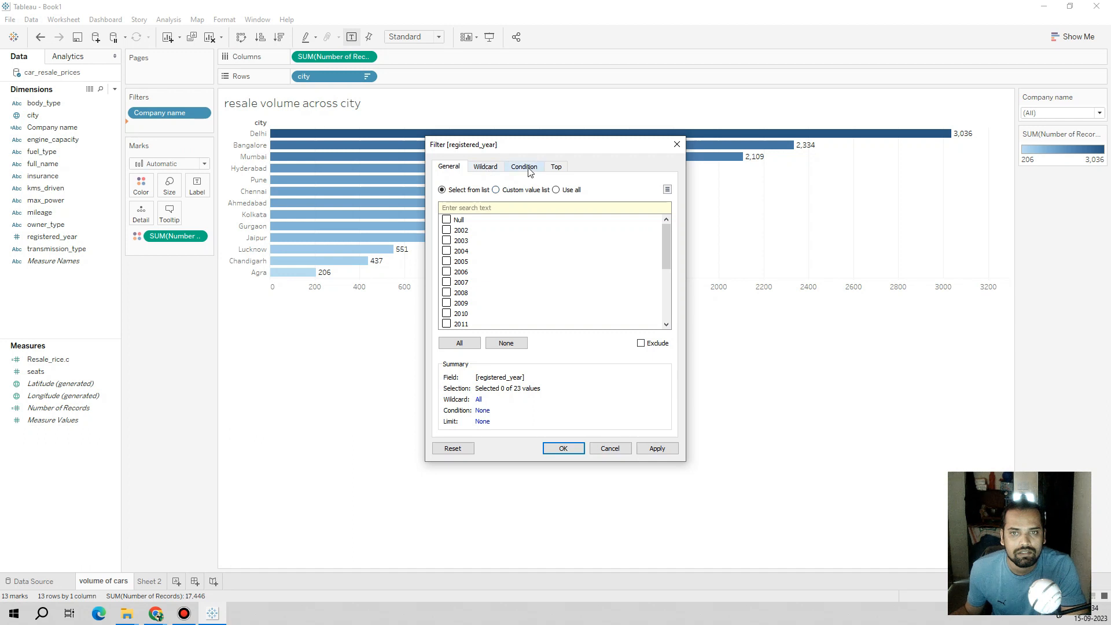
left_click(526, 168)
left_click(454, 167)
left_click(459, 343)
left_click(447, 220)
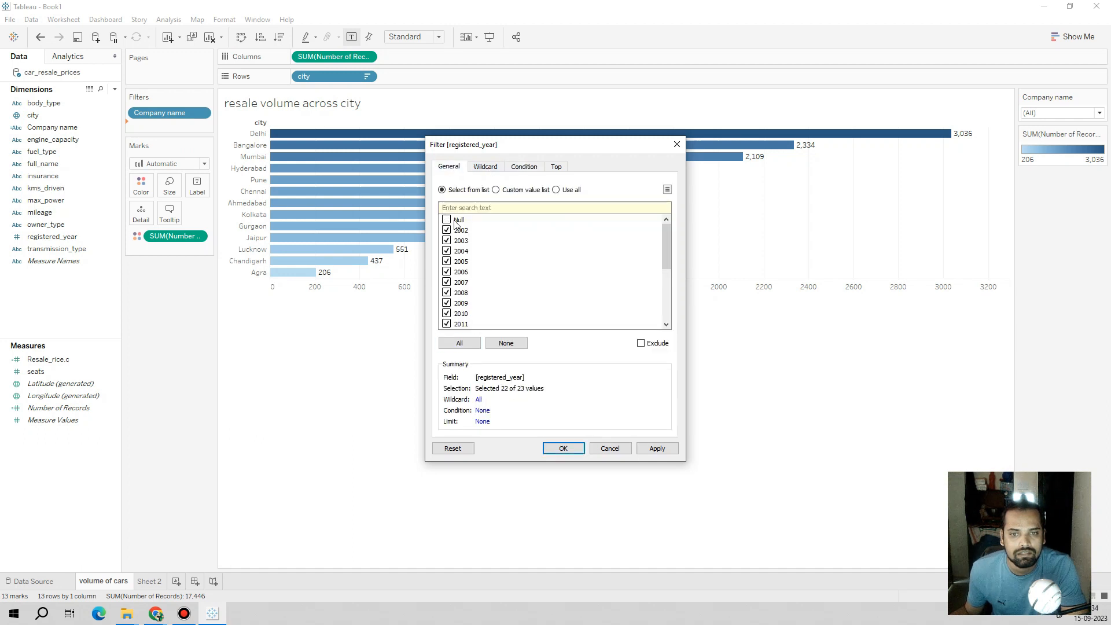
left_click(640, 344)
left_click(641, 343)
left_click(649, 450)
left_click(572, 448)
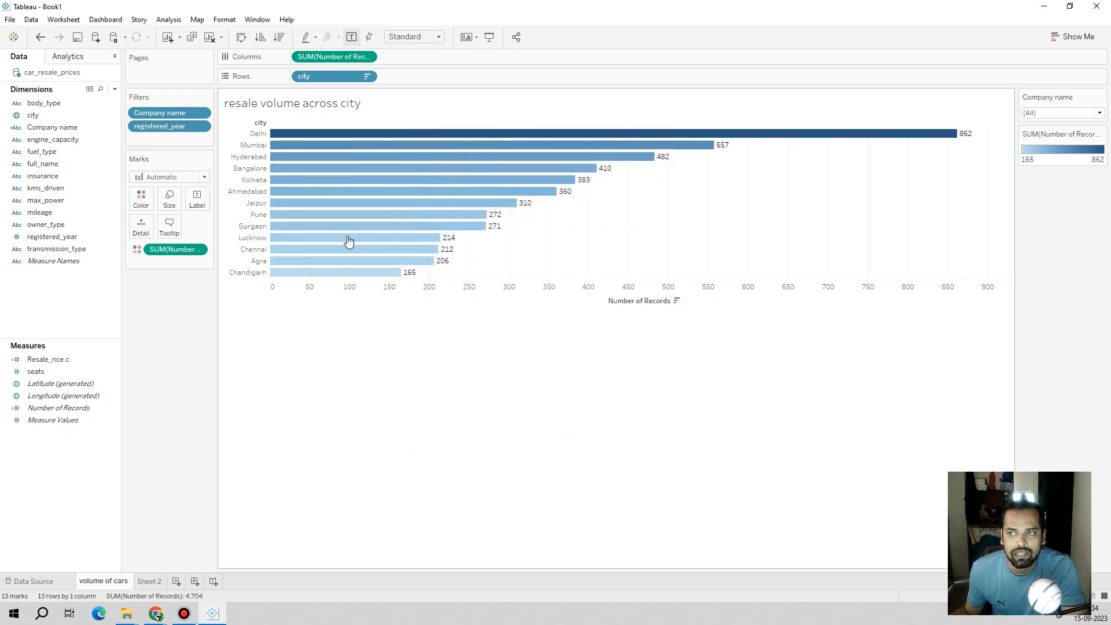
Show the registered_year filter card as a single-value slider and advance it to 2002
right_click(174, 127)
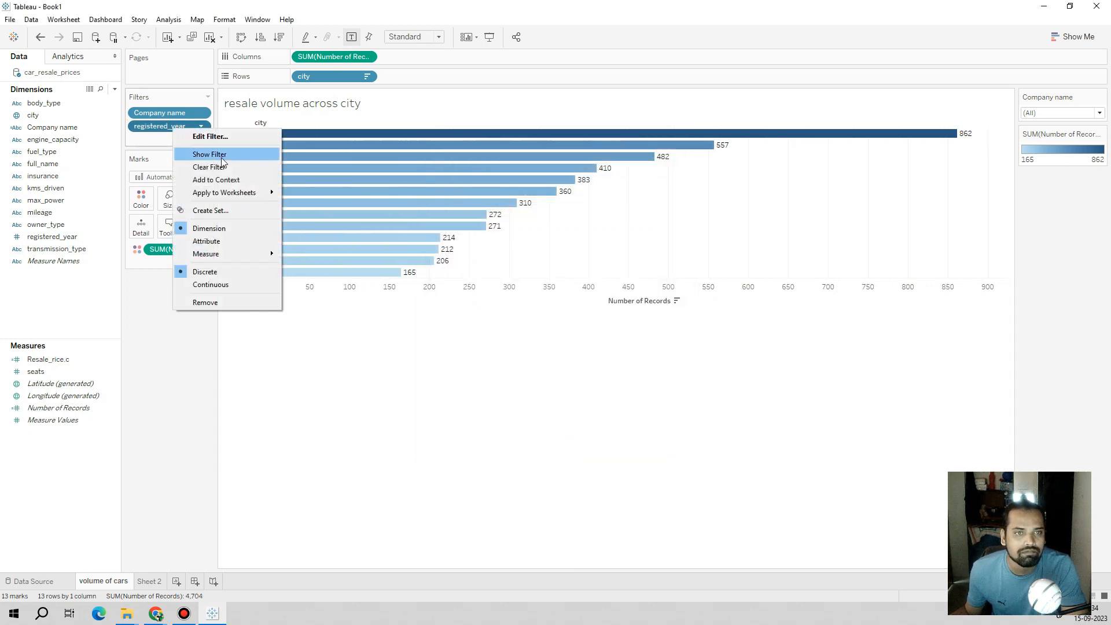
left_click(221, 160)
left_click(1102, 97)
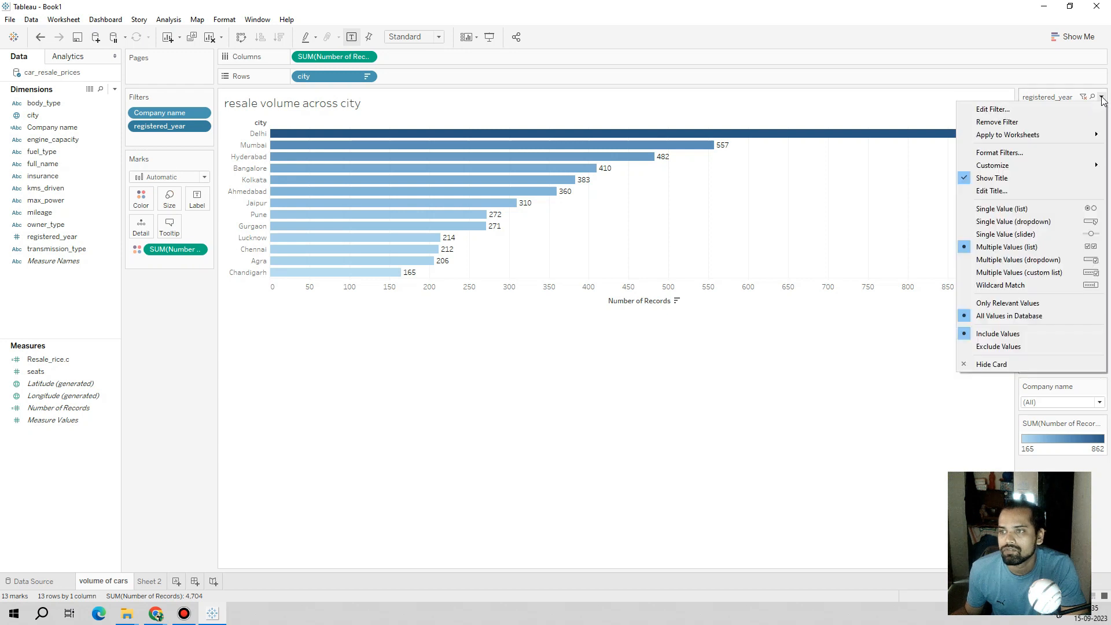
left_click(1082, 235)
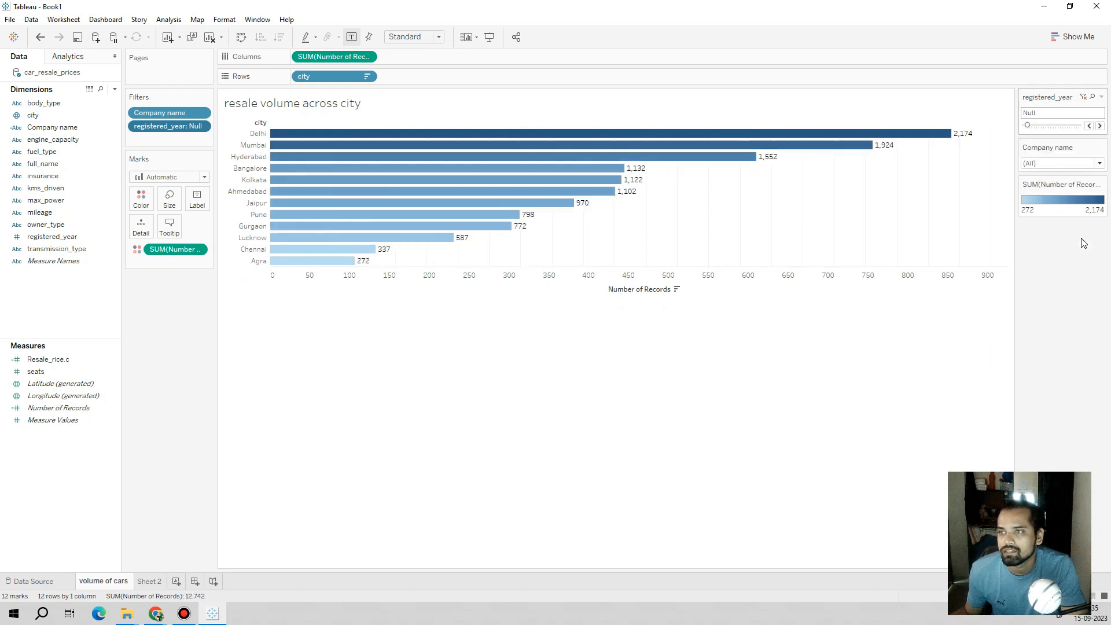
left_click(1101, 127)
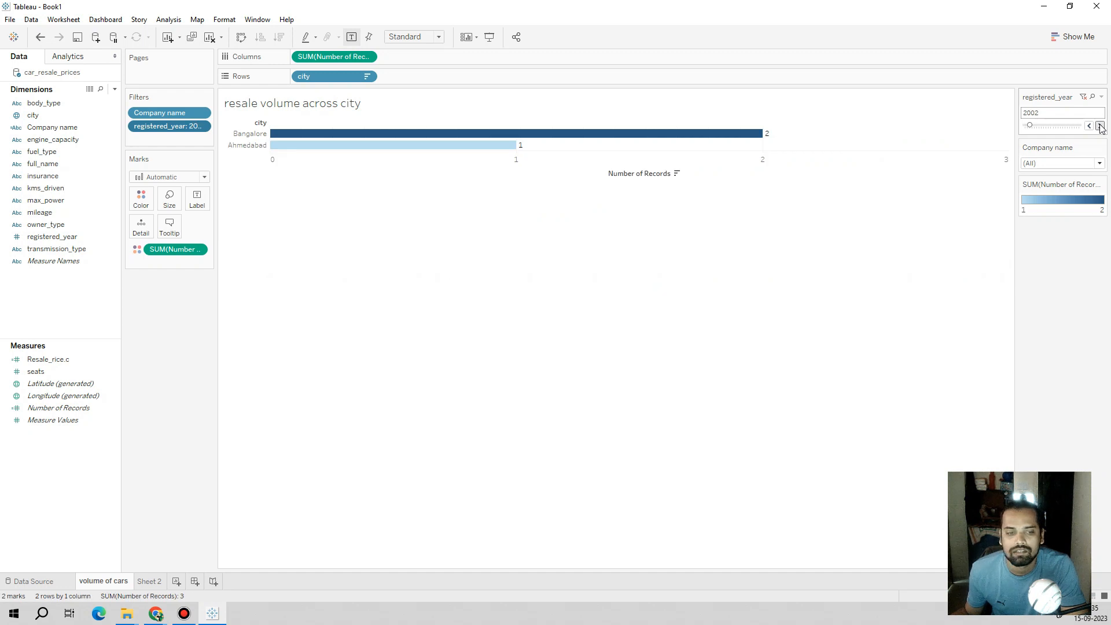
Hide the registered_year filter card and remove that filter from the volume of cars sheet
left_click(1101, 97)
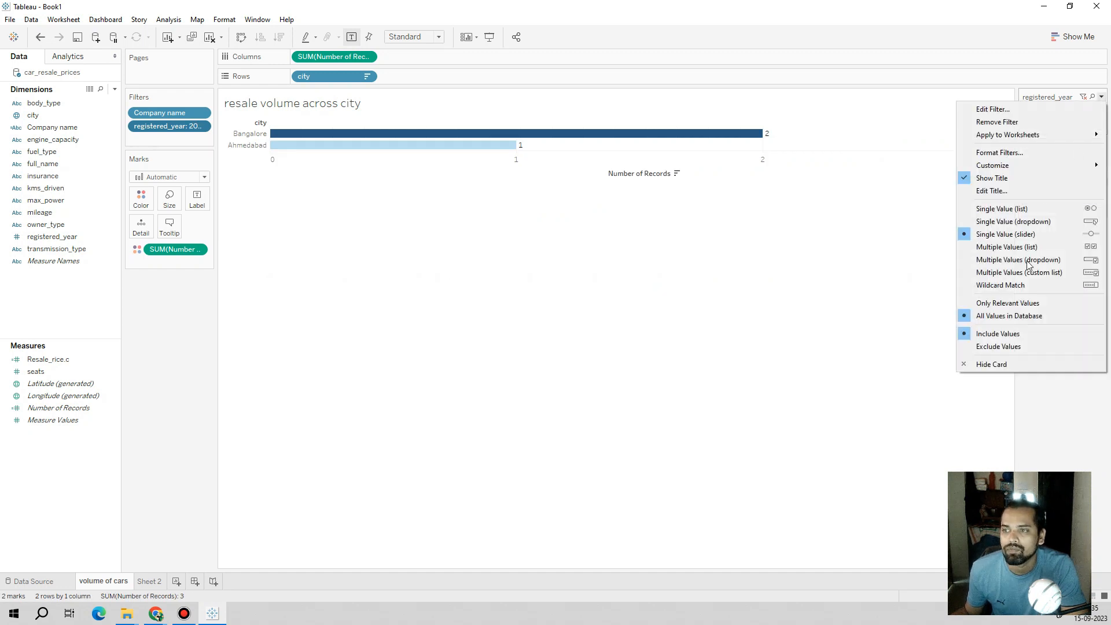
left_click(1027, 370)
left_click_drag(188, 123, 178, 290)
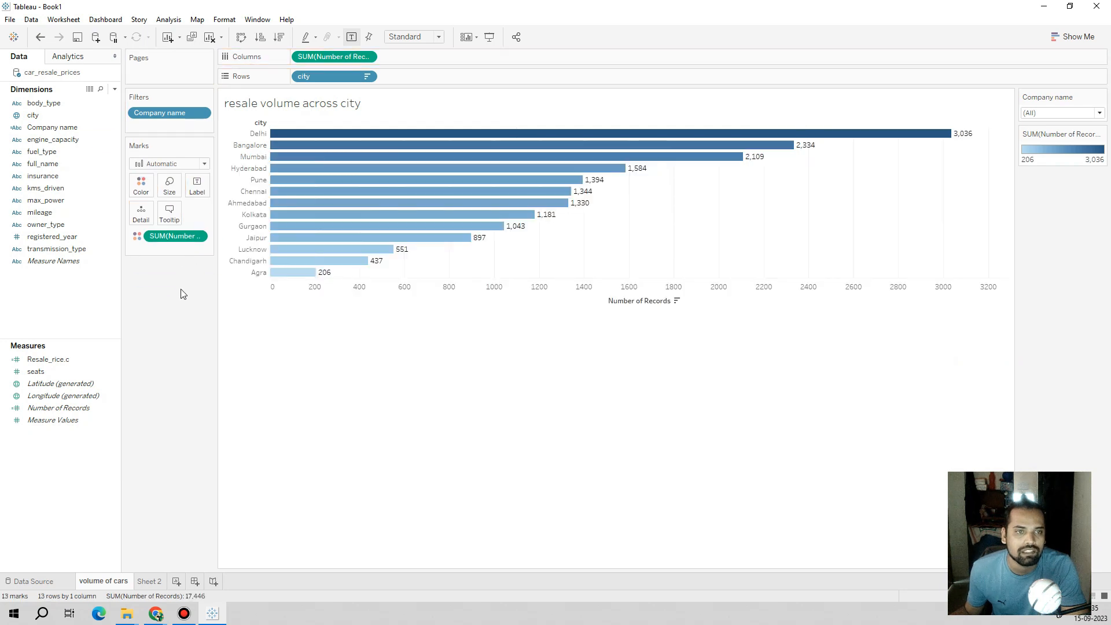
On Sheet 2, convert registered_year to continuous and add it as a range filter from 2002 to 2023
left_click(144, 581)
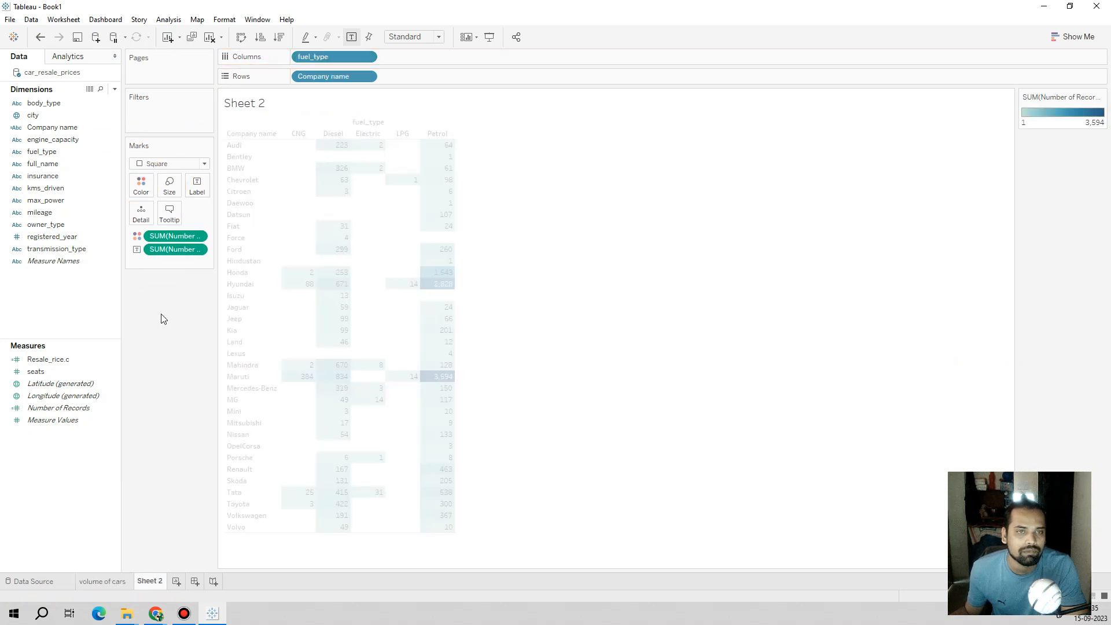
right_click(45, 238)
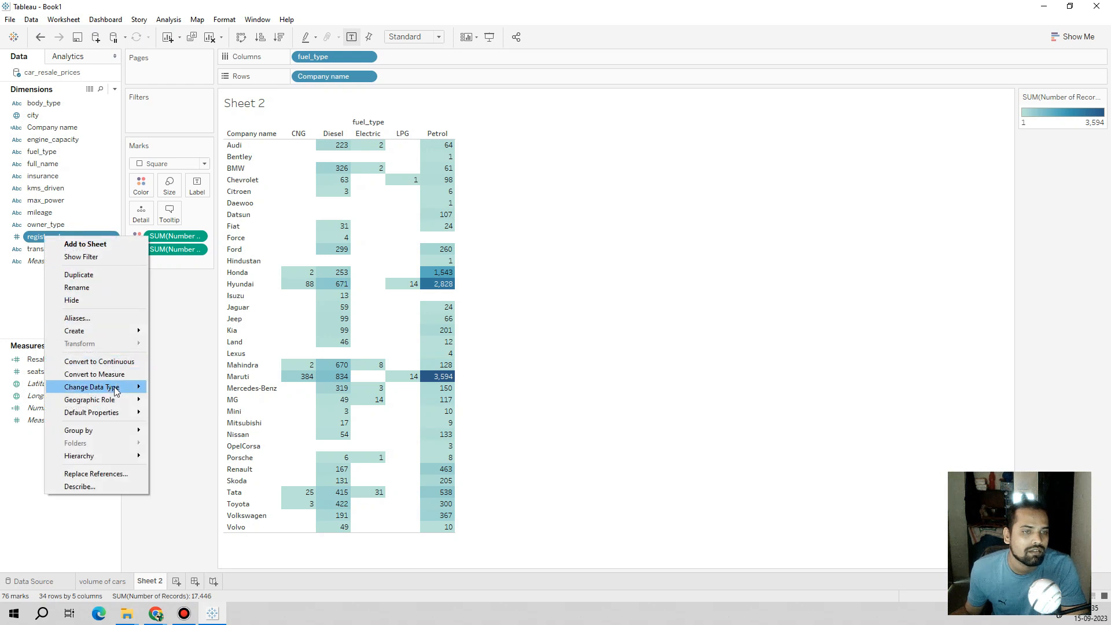
left_click(121, 361)
left_click_drag(47, 238, 155, 106)
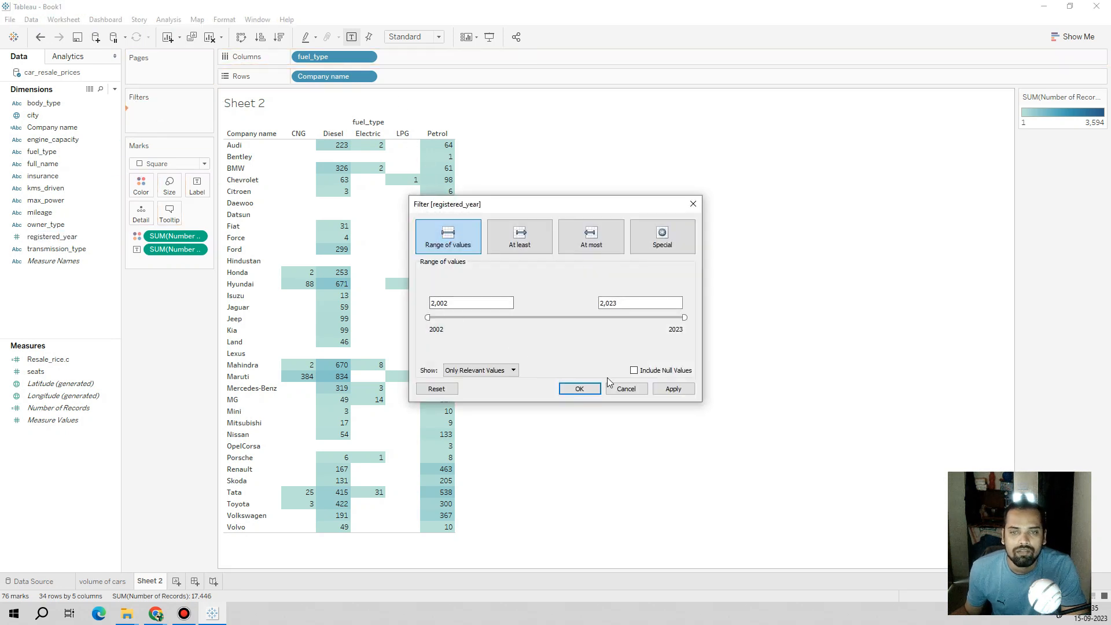
left_click(669, 388)
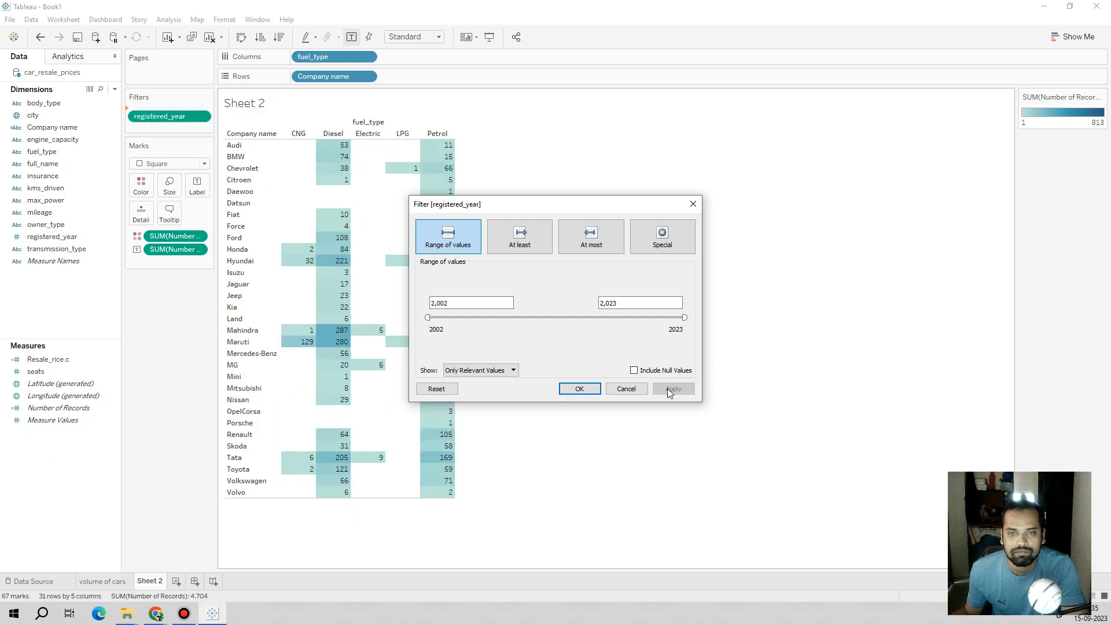
left_click(579, 388)
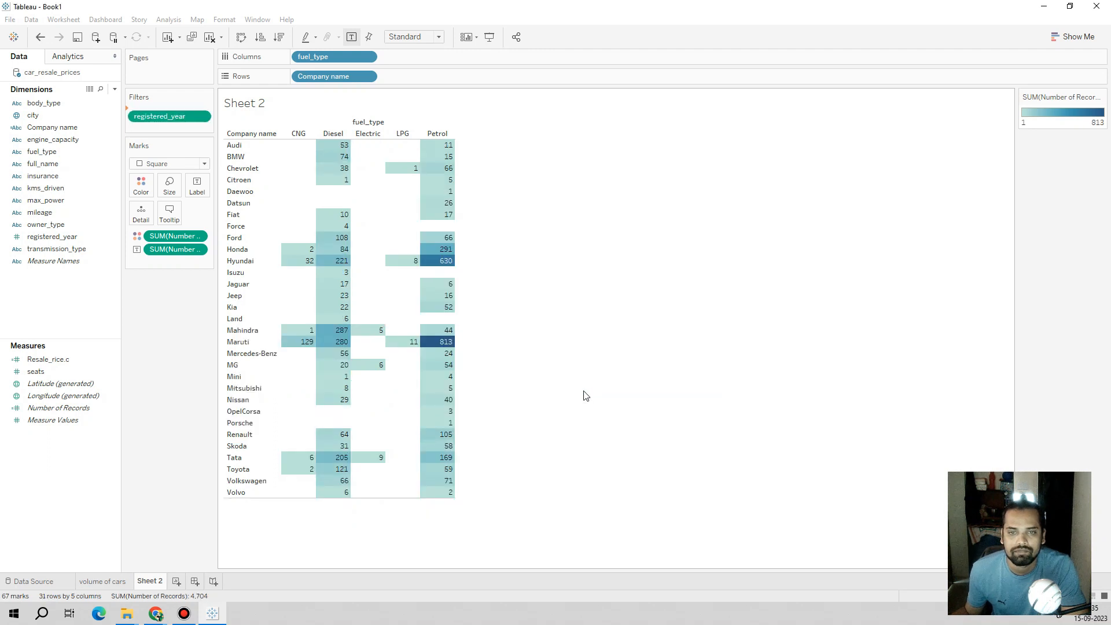
Show the registered_year range filter card and narrow the range to 2005 through 2010
right_click(162, 112)
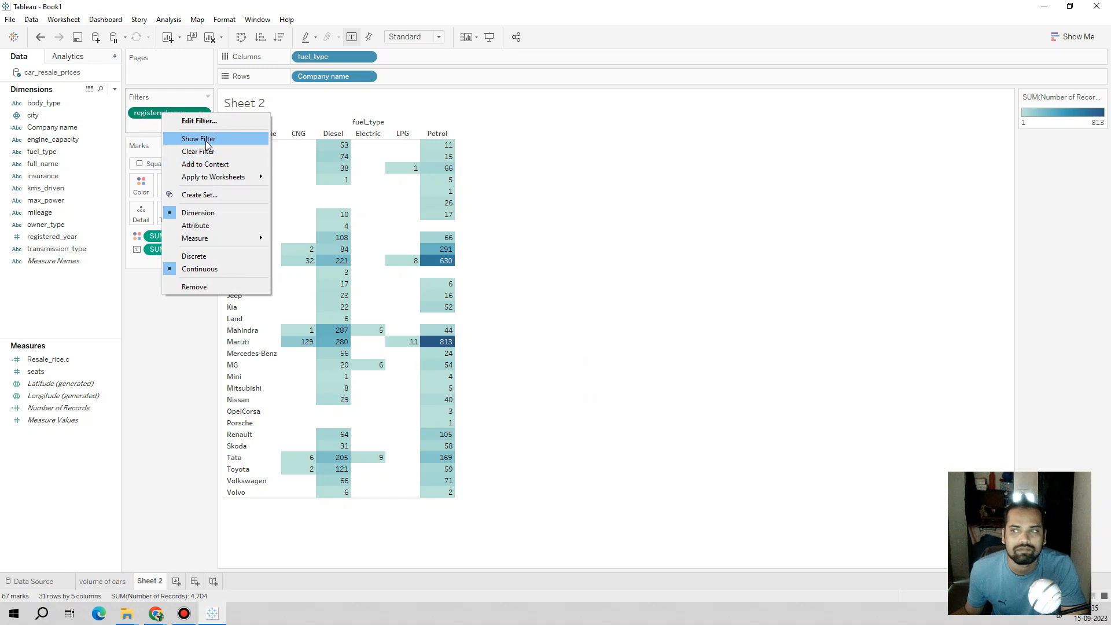
left_click(206, 140)
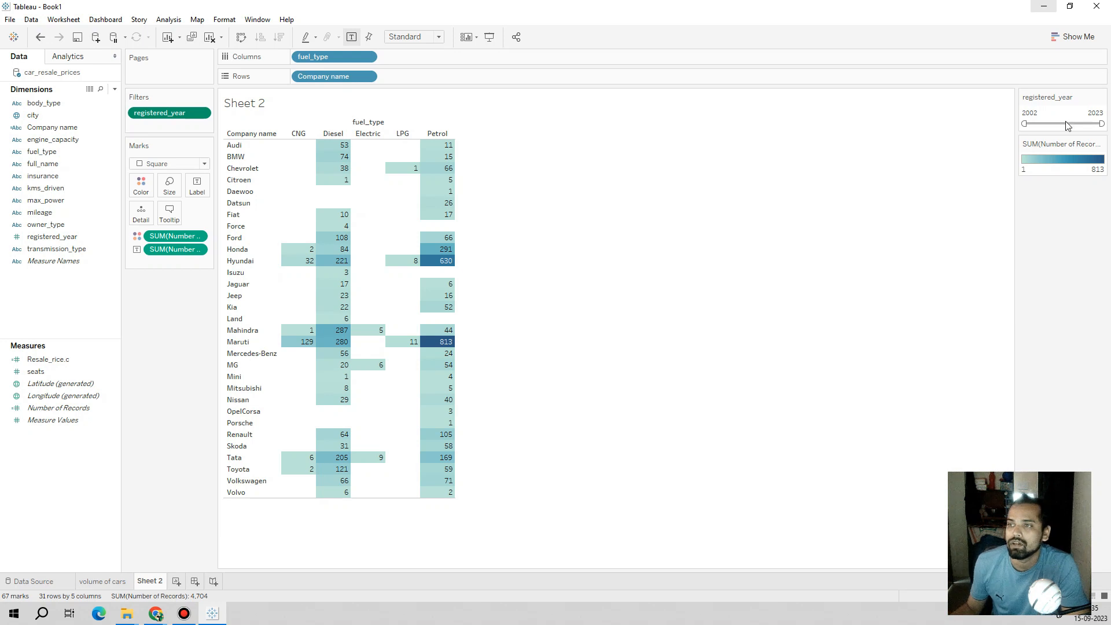
left_click_drag(1025, 125, 1035, 124)
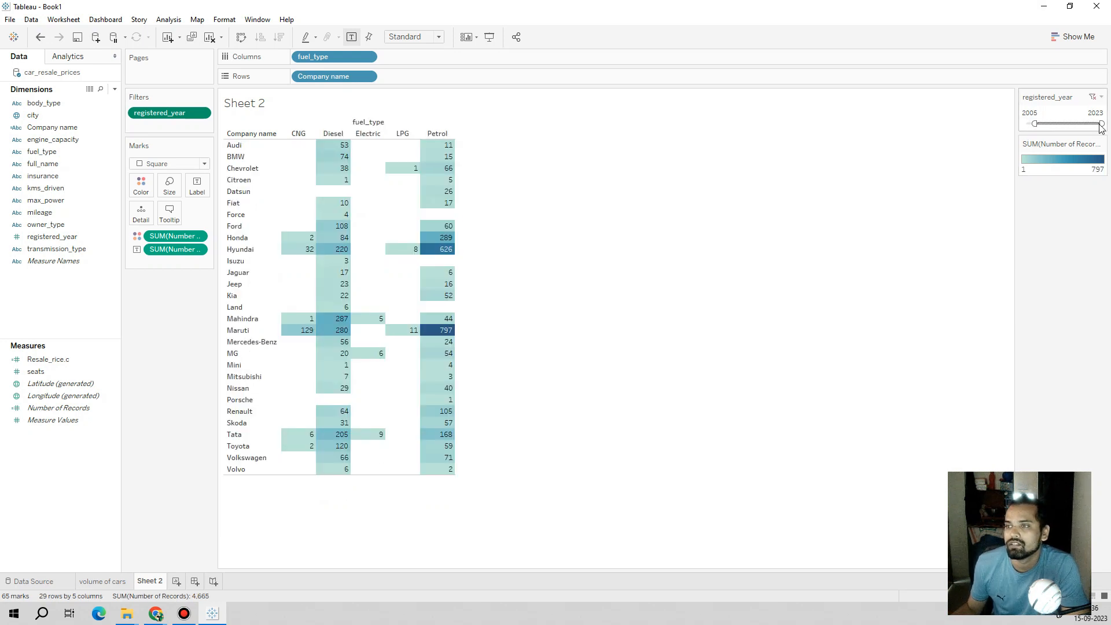
left_click_drag(1101, 124, 1056, 126)
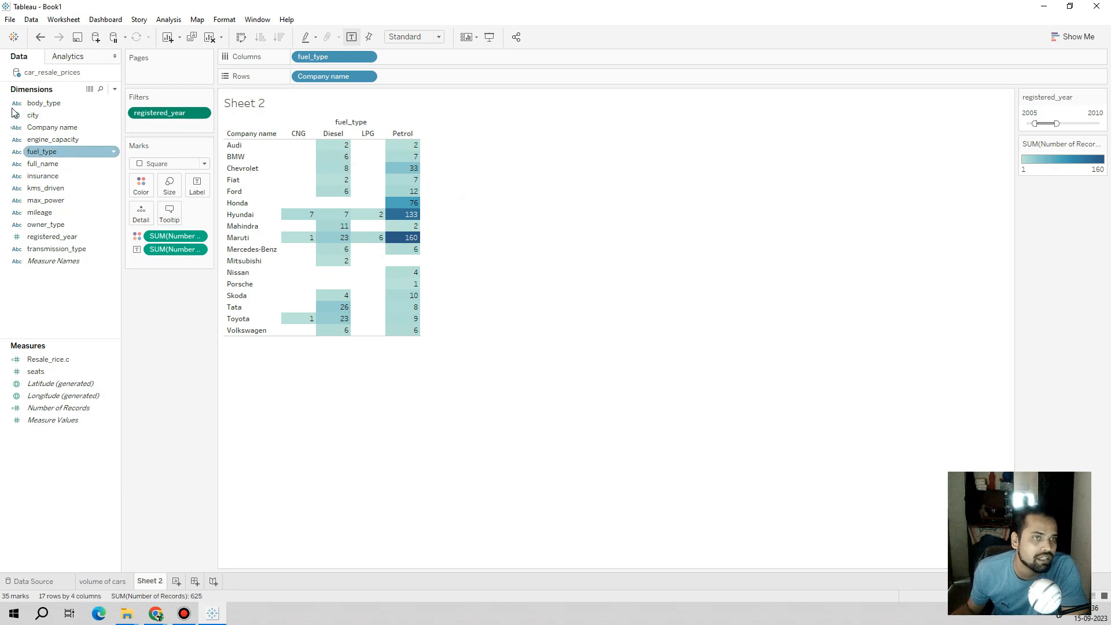
Show a filter card for the city field on Sheet 2
left_click(36, 116)
right_click(37, 117)
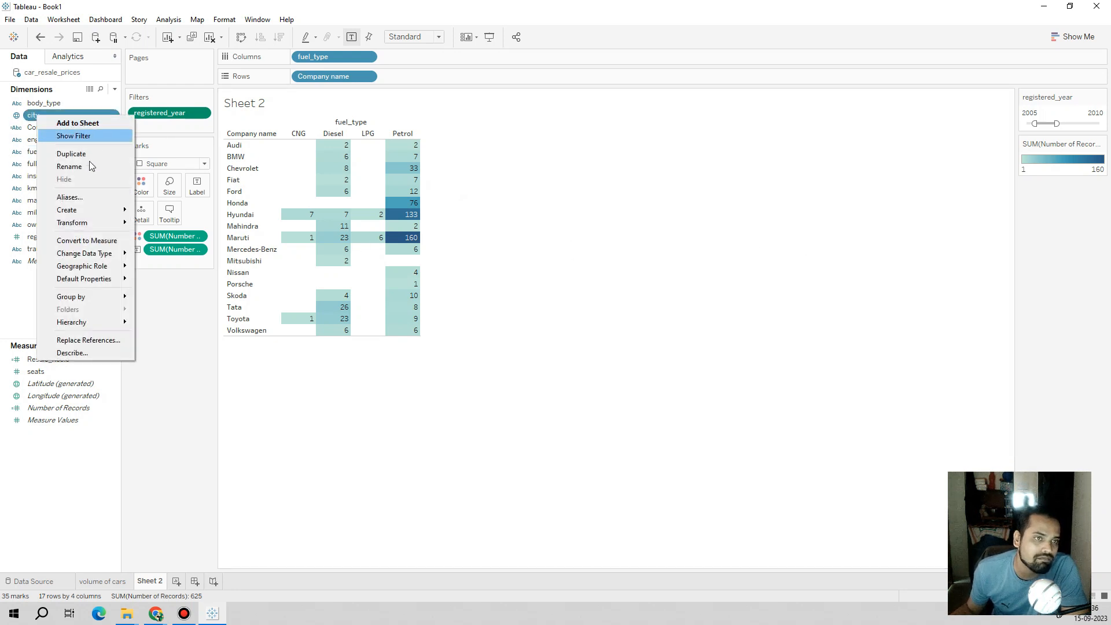
left_click(102, 134)
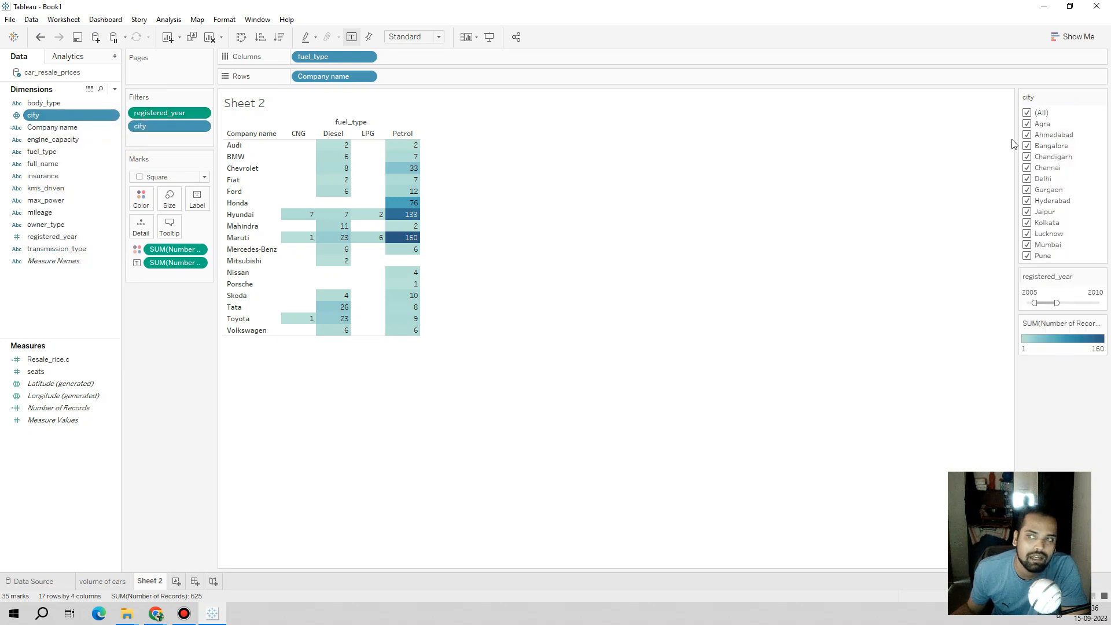
Try the city filter with only Agra selected, and reselect all cities
left_click(1028, 114)
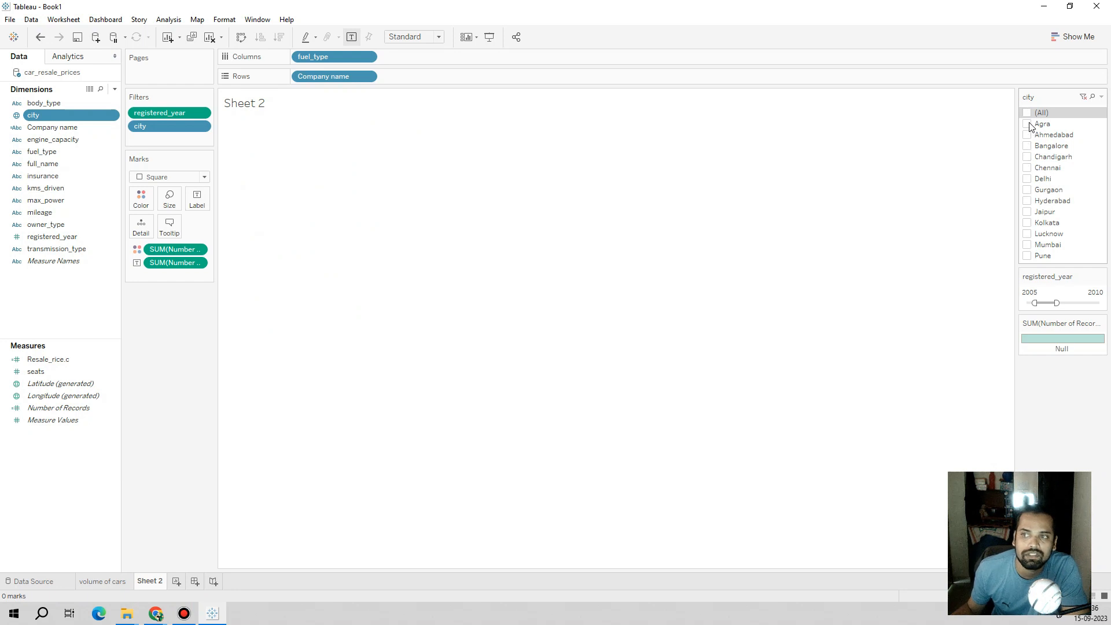
left_click(1028, 124)
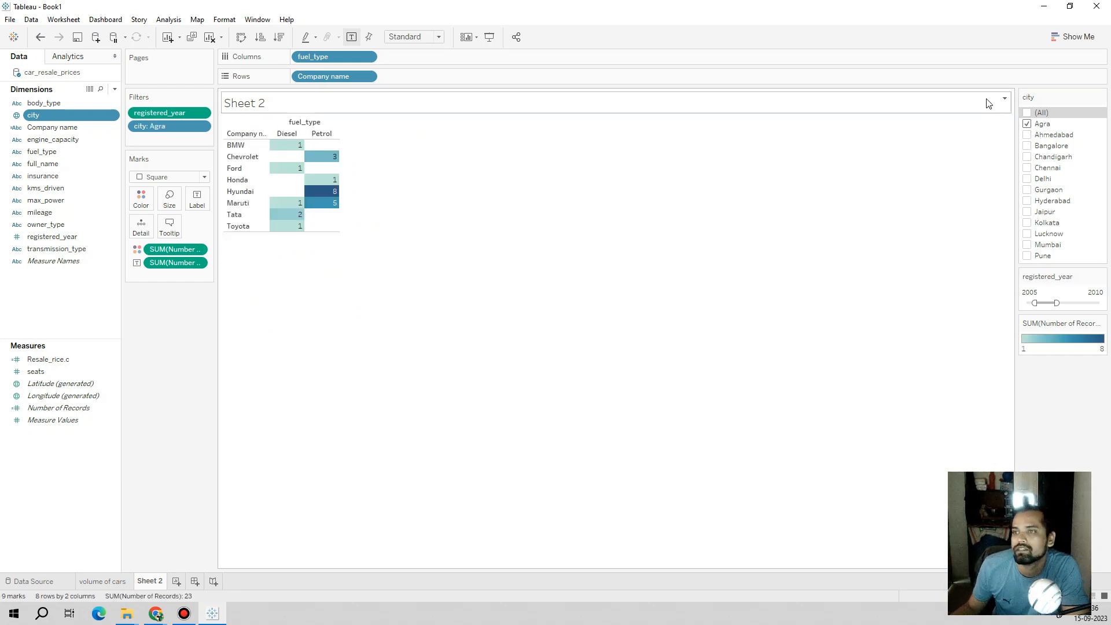
left_click(1044, 111)
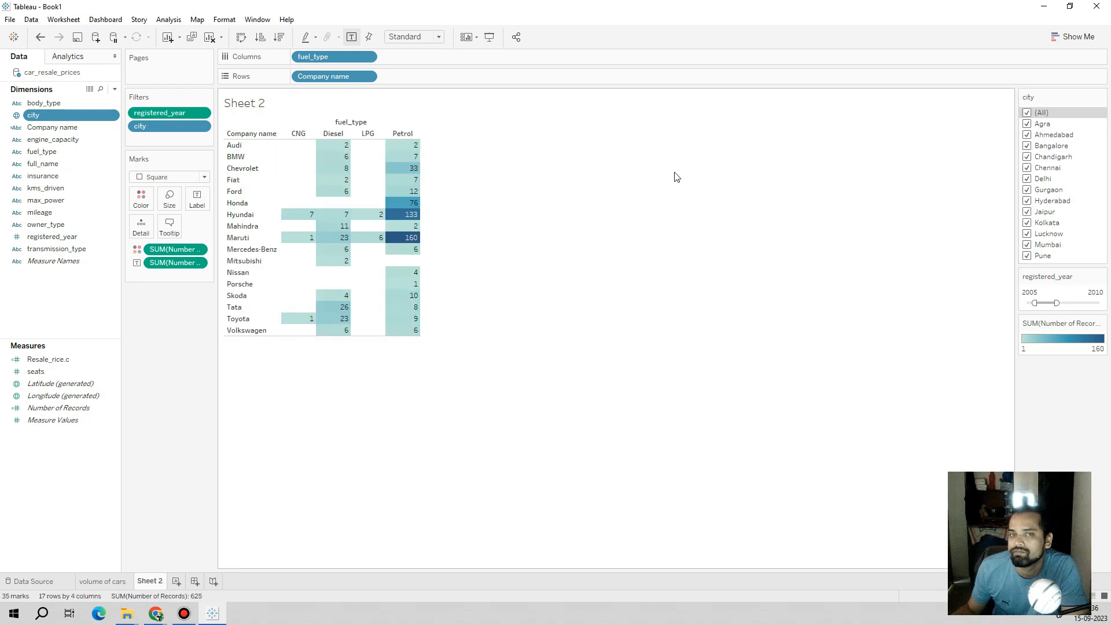
Change the city filter to a multiple-values dropdown and widen the registered_year range to 2002 through 2023
left_click(1101, 97)
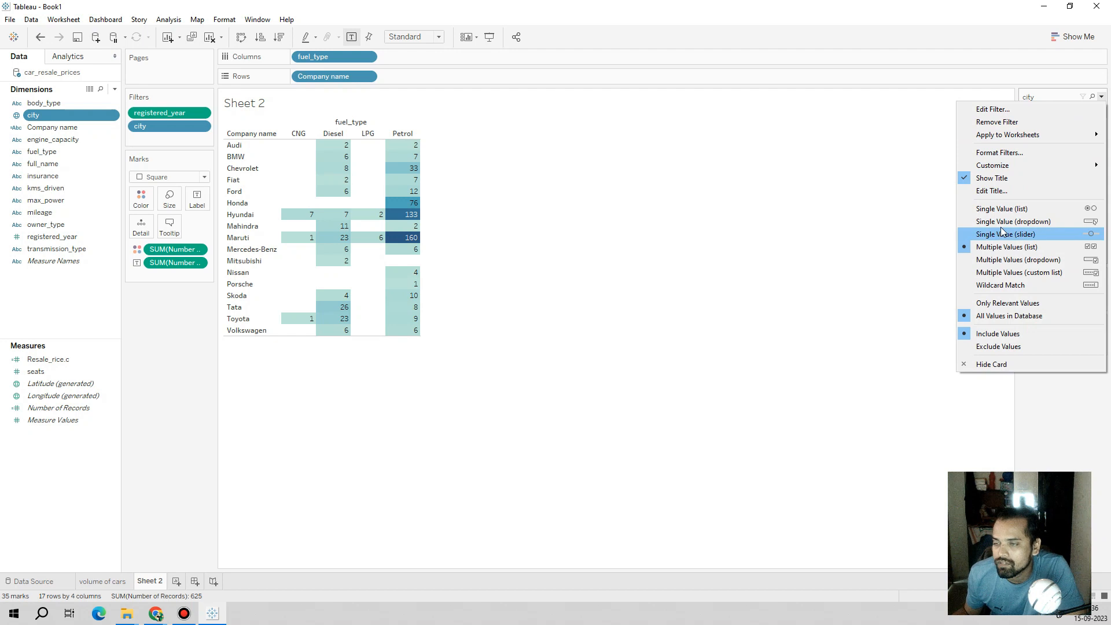
left_click(1016, 260)
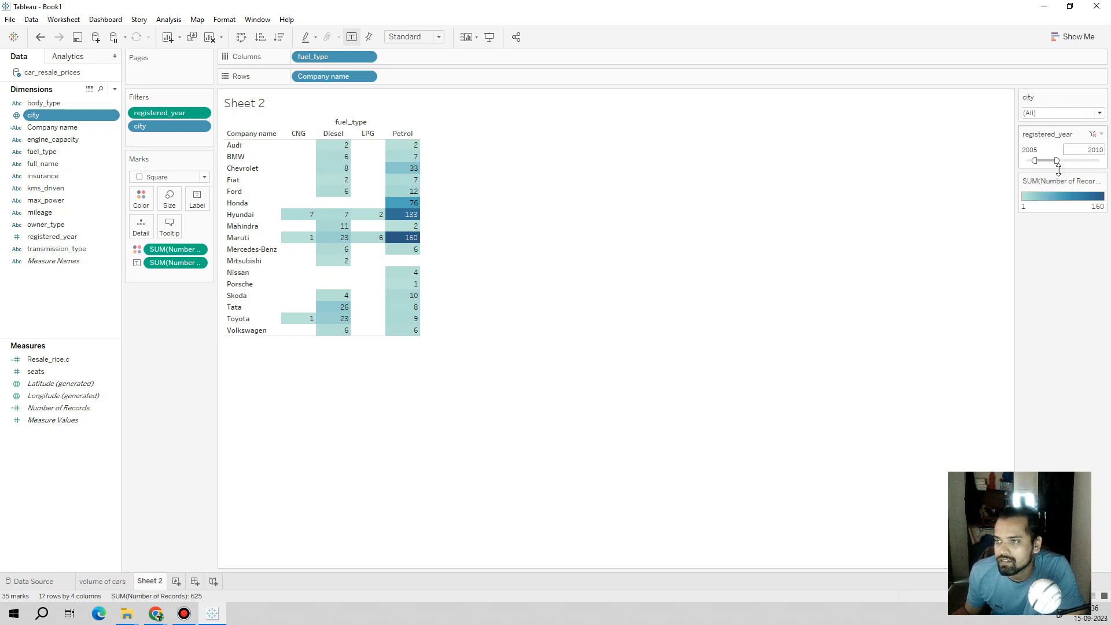
left_click_drag(1058, 162, 1103, 162)
left_click_drag(1037, 163, 1001, 163)
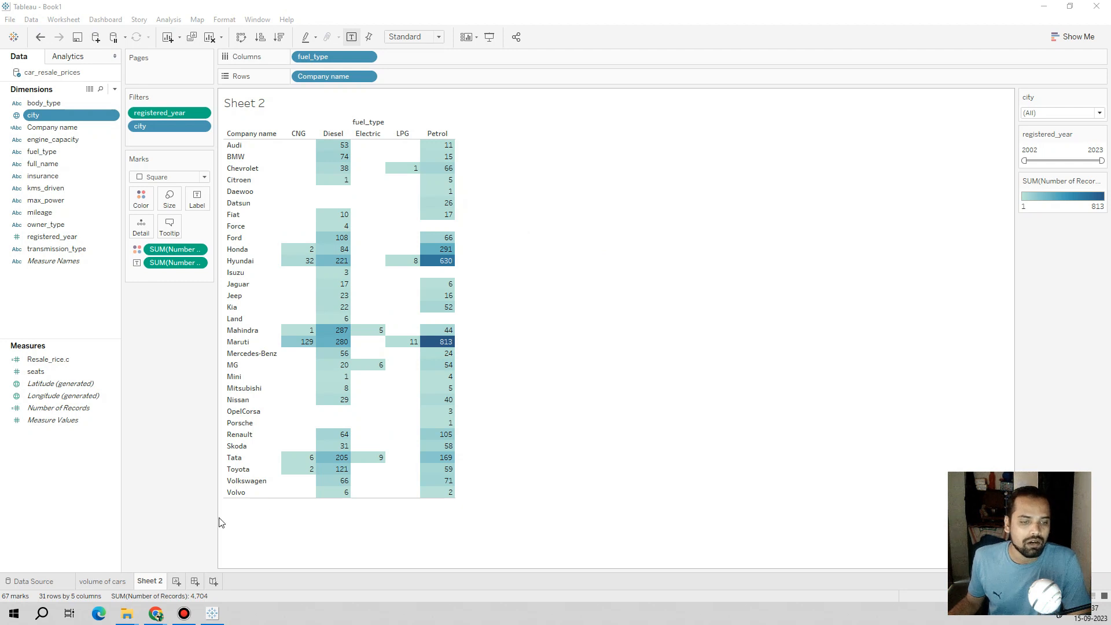
Change the title of Sheet 2 to "volume of cars based on fule type"
double_click(267, 105)
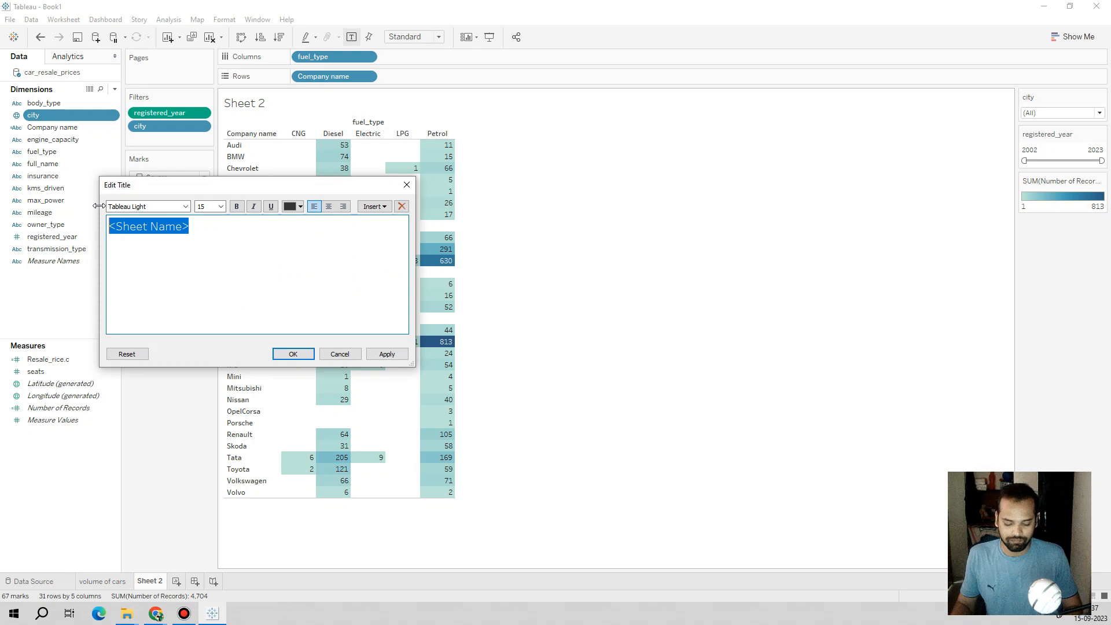
type("volum")
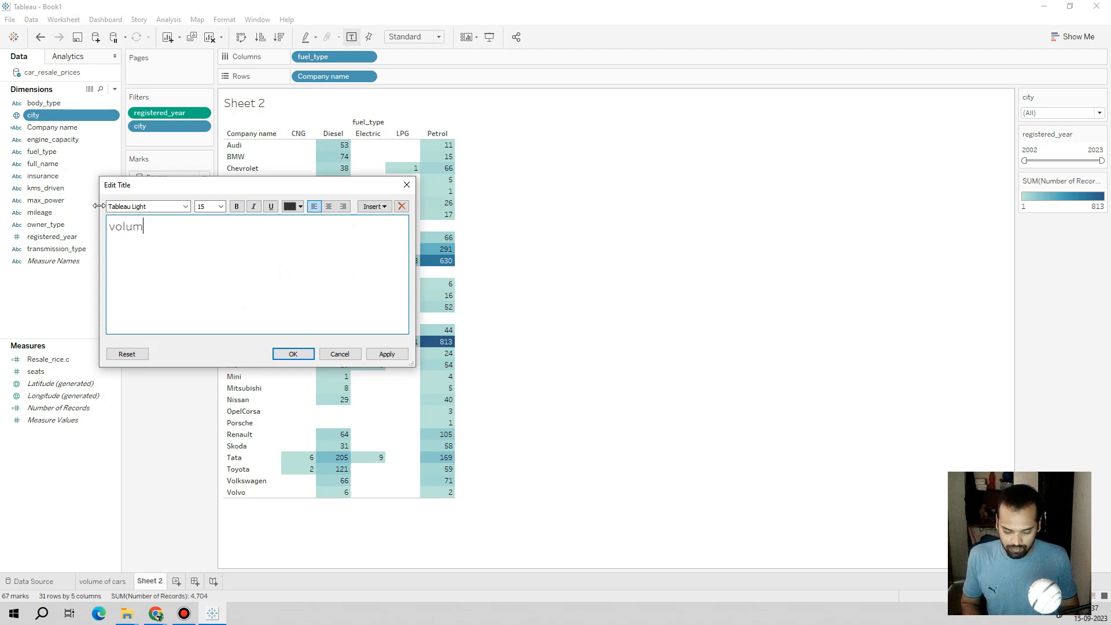
type("e of c")
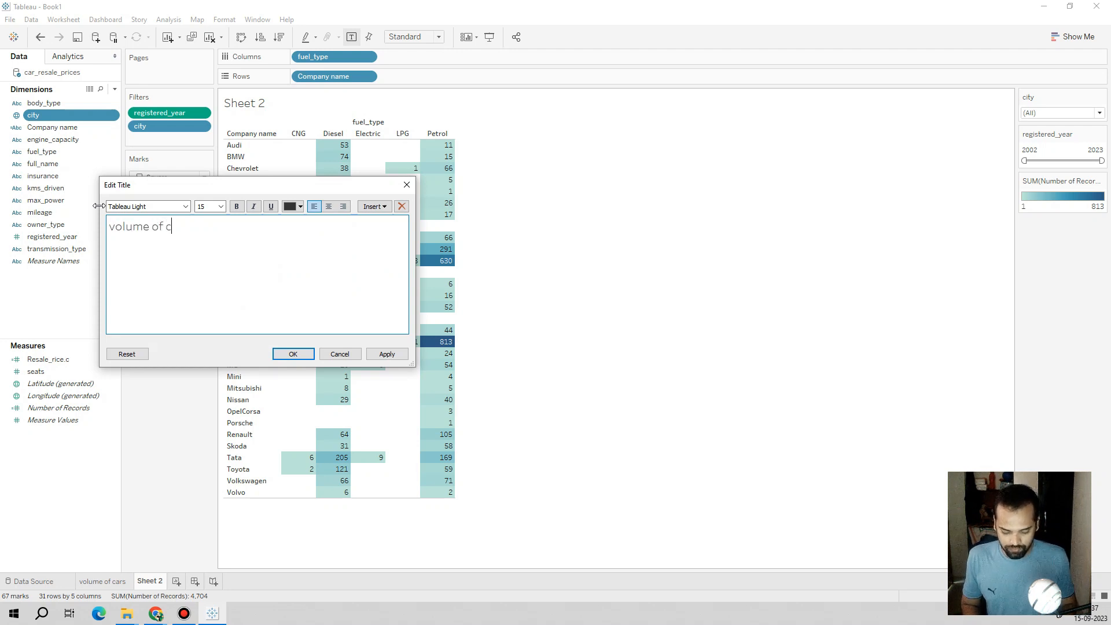
type("ars based on fule tyoe")
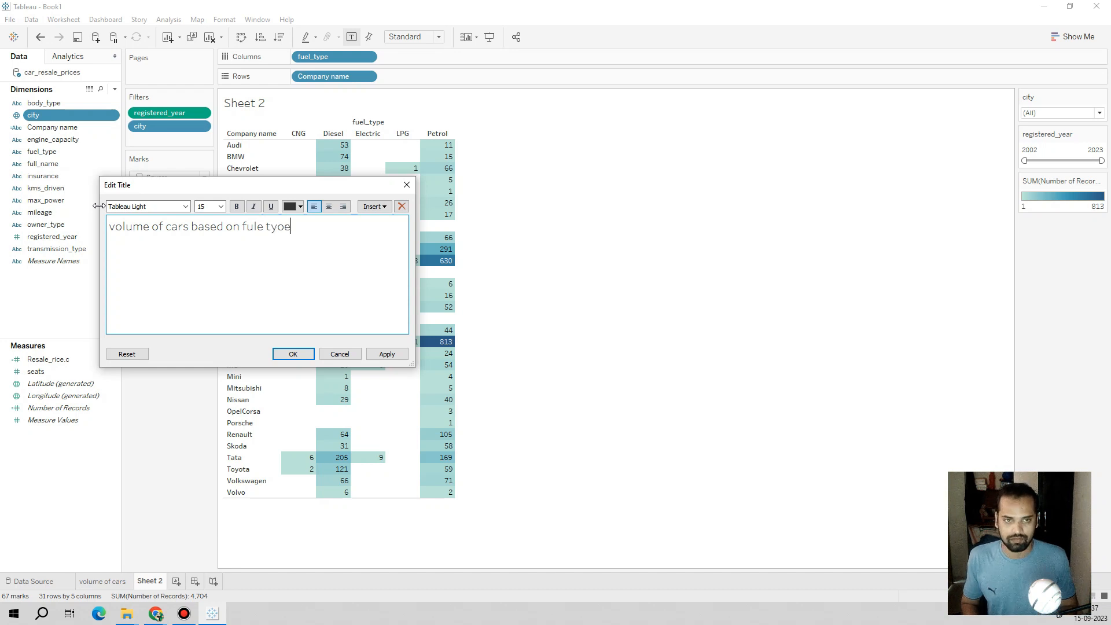
key("BackSpace")
key("BackSpace")
type("pe")
left_click(294, 353)
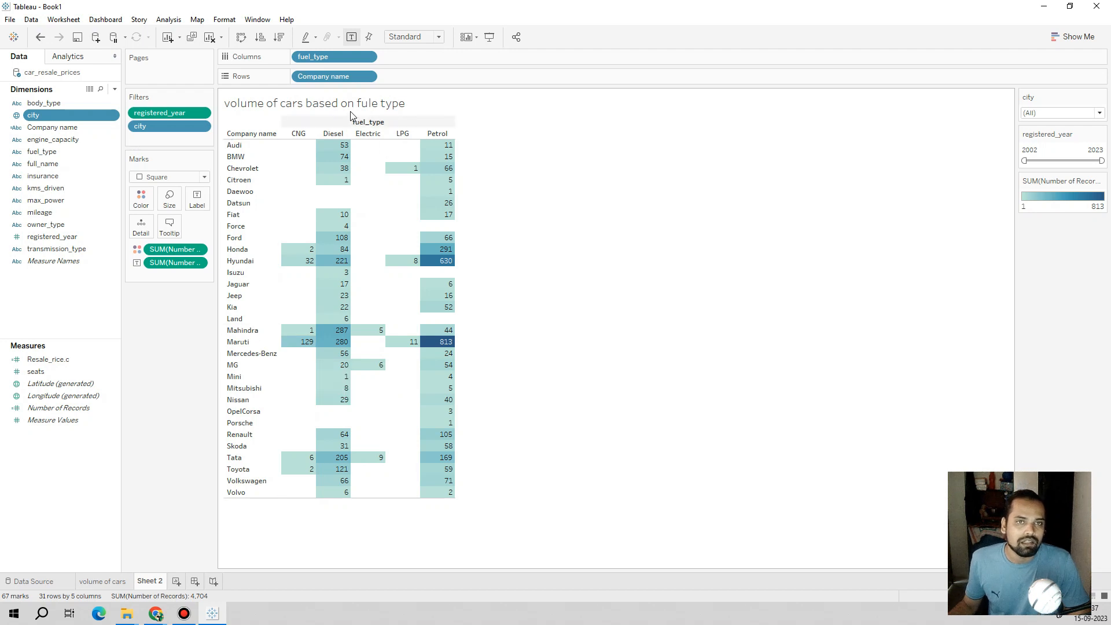
Rename the Sheet 2 worksheet as "volume based on fule type"
double_click(158, 581)
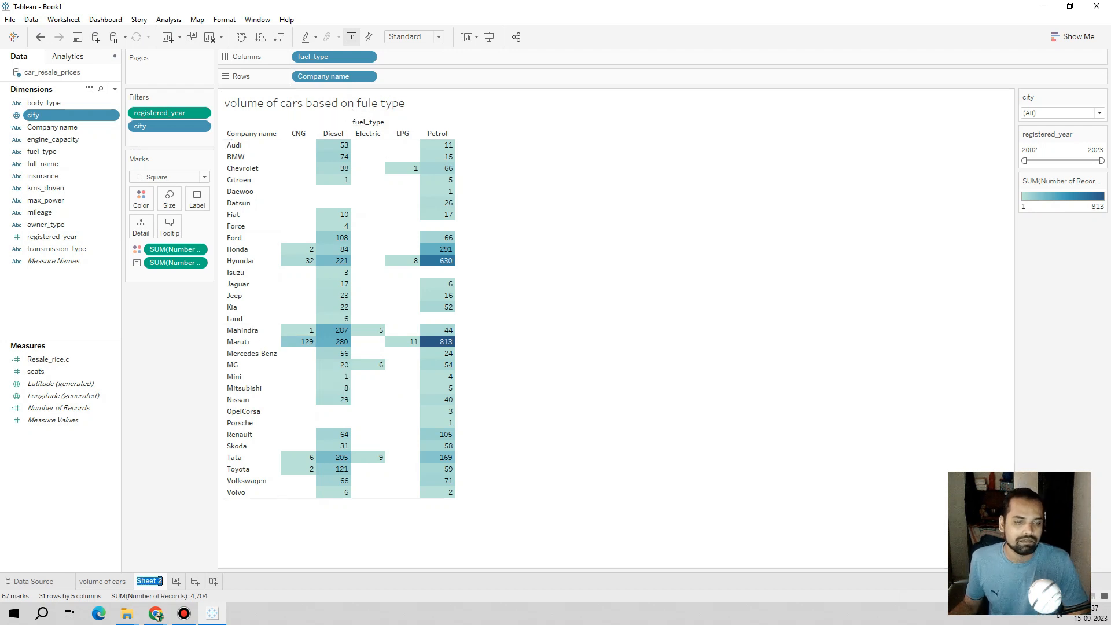
type("volu")
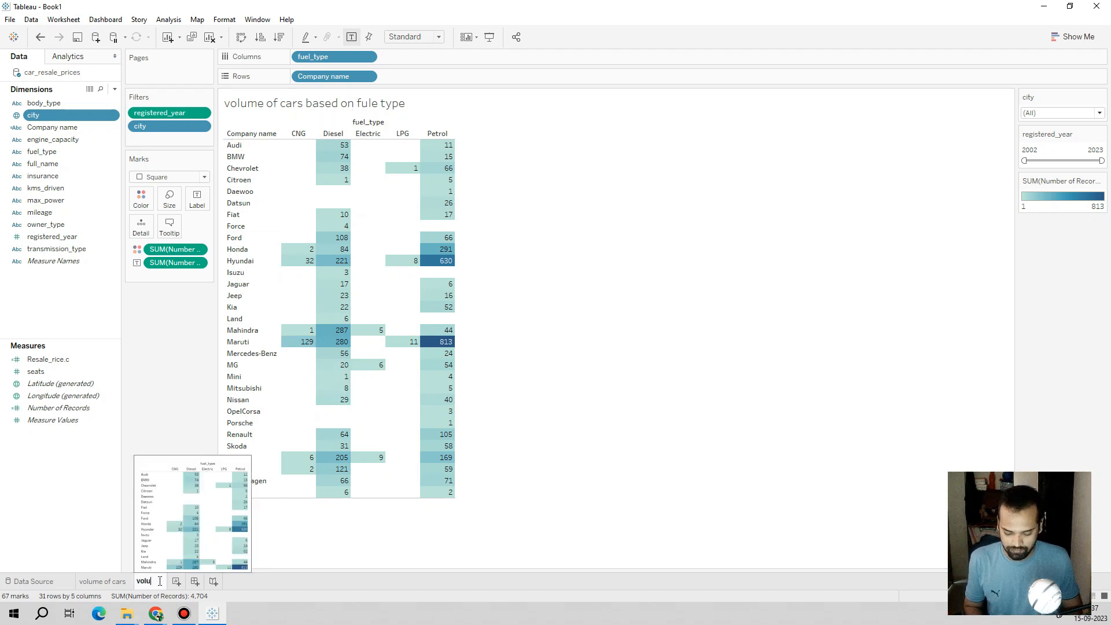
type("me based o")
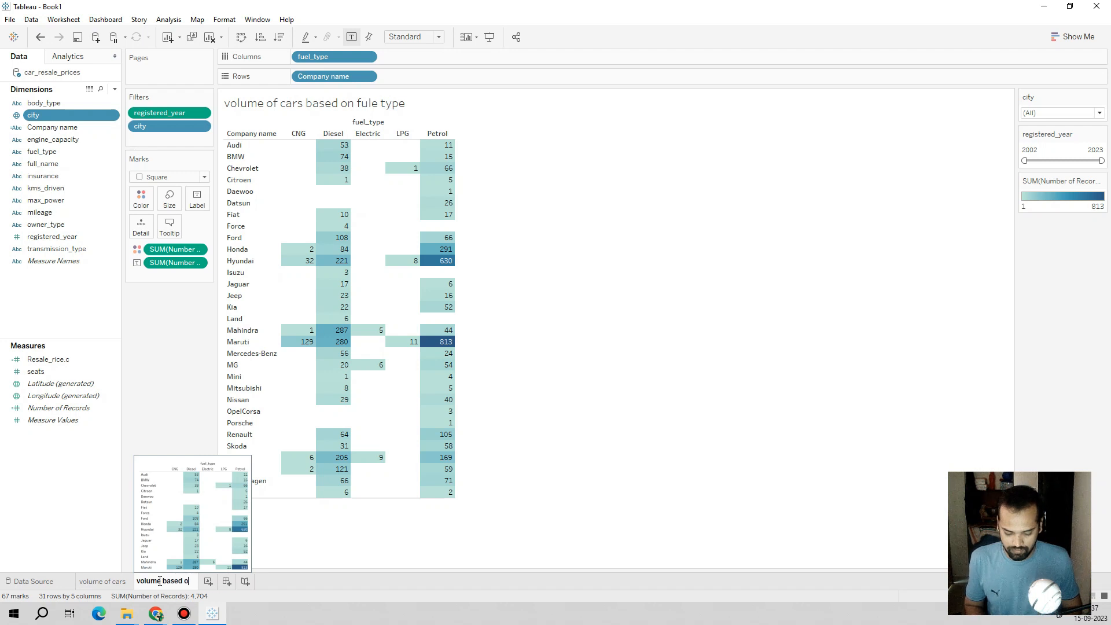
type("n fule type")
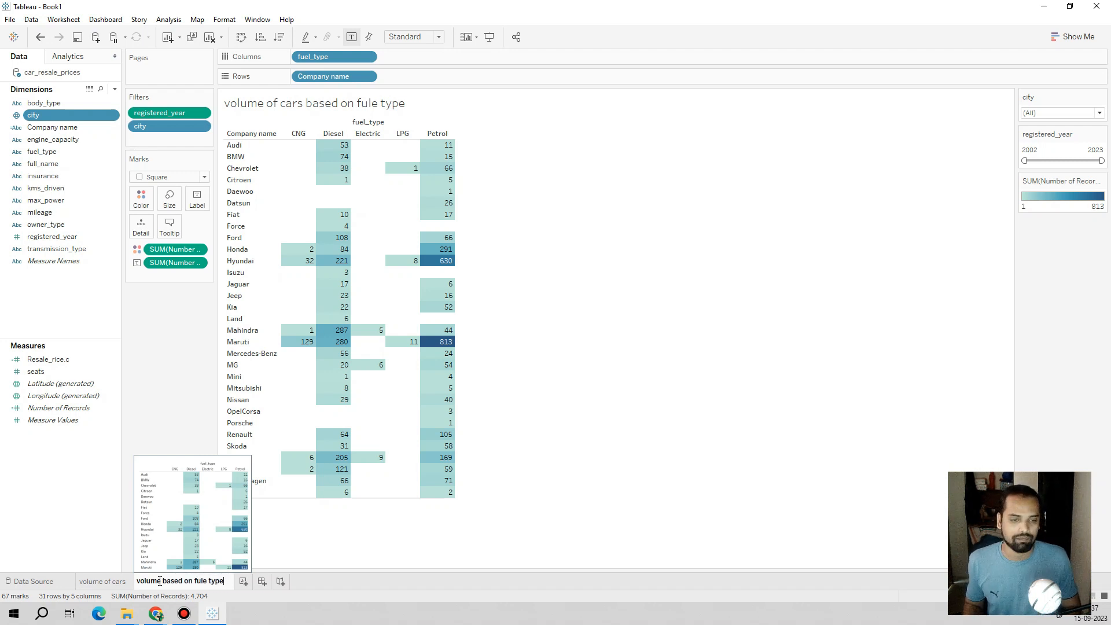
left_click(346, 516)
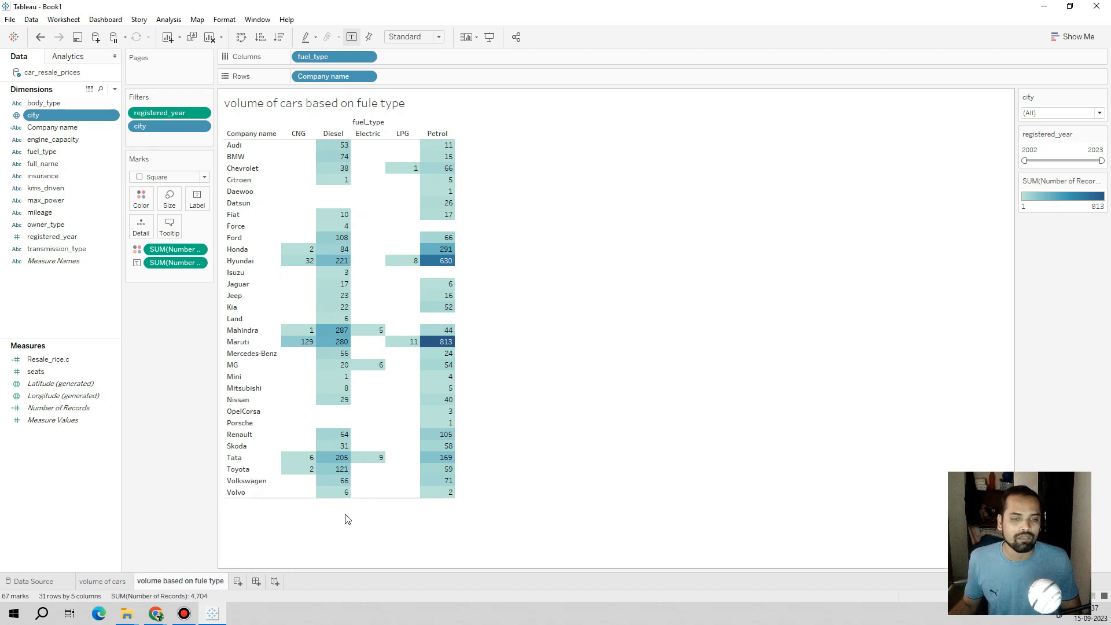
Add a new worksheet and place the kms_driven dimension on Rows
left_click(237, 581)
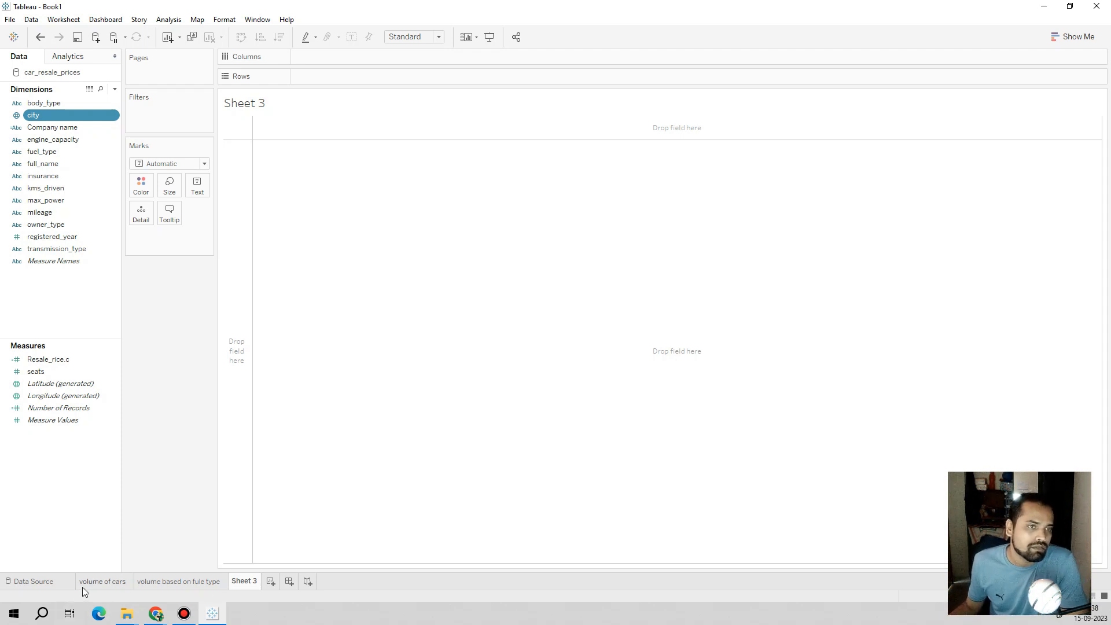
mouse_move(84, 583)
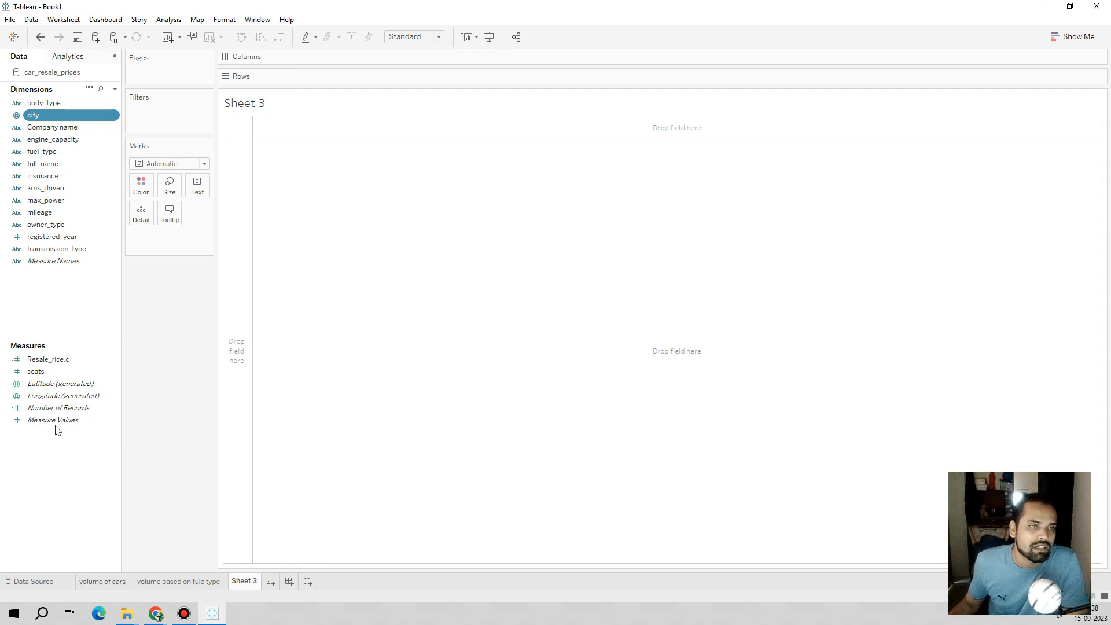
left_click_drag(46, 195, 356, 76)
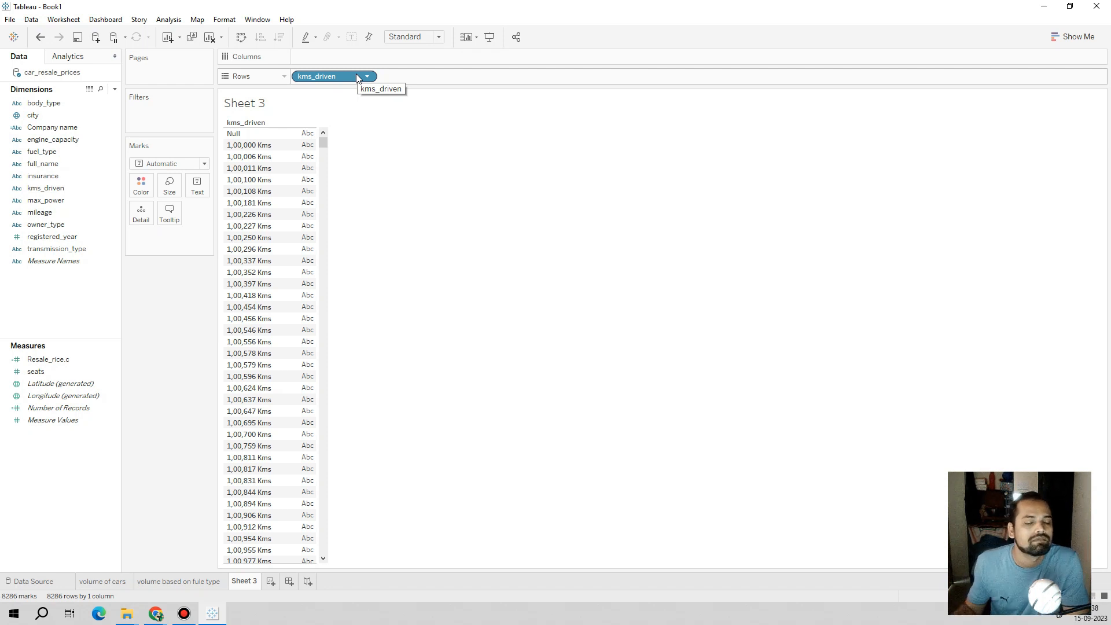
left_click_drag(325, 141, 345, 122)
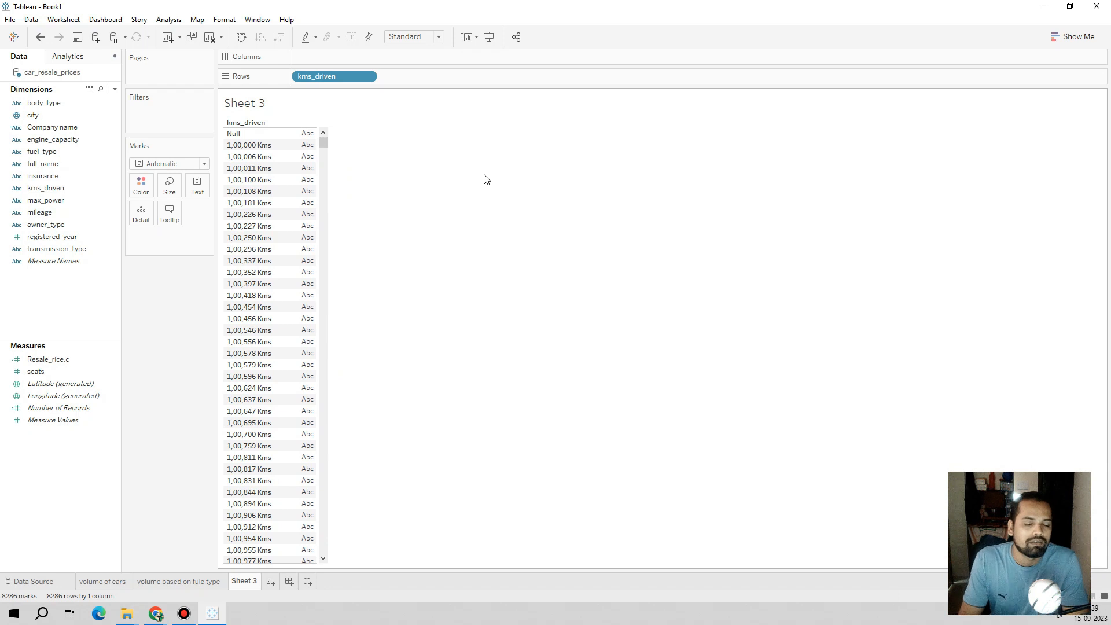
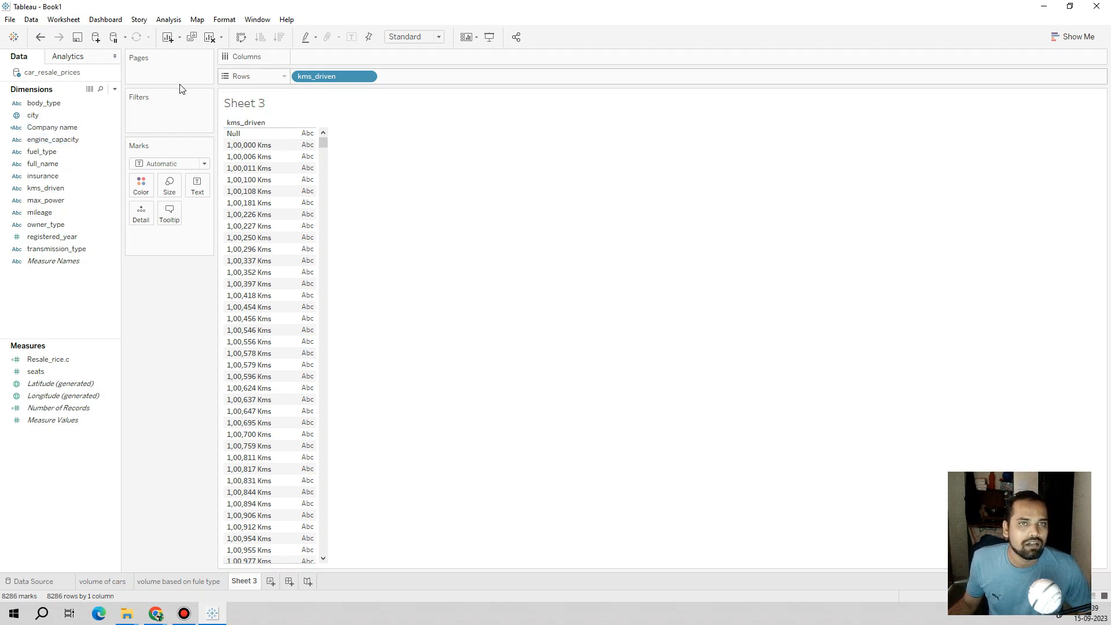
Duplicate the kms_driven field and convert the copy to a measure
left_click(55, 139)
left_click(63, 165)
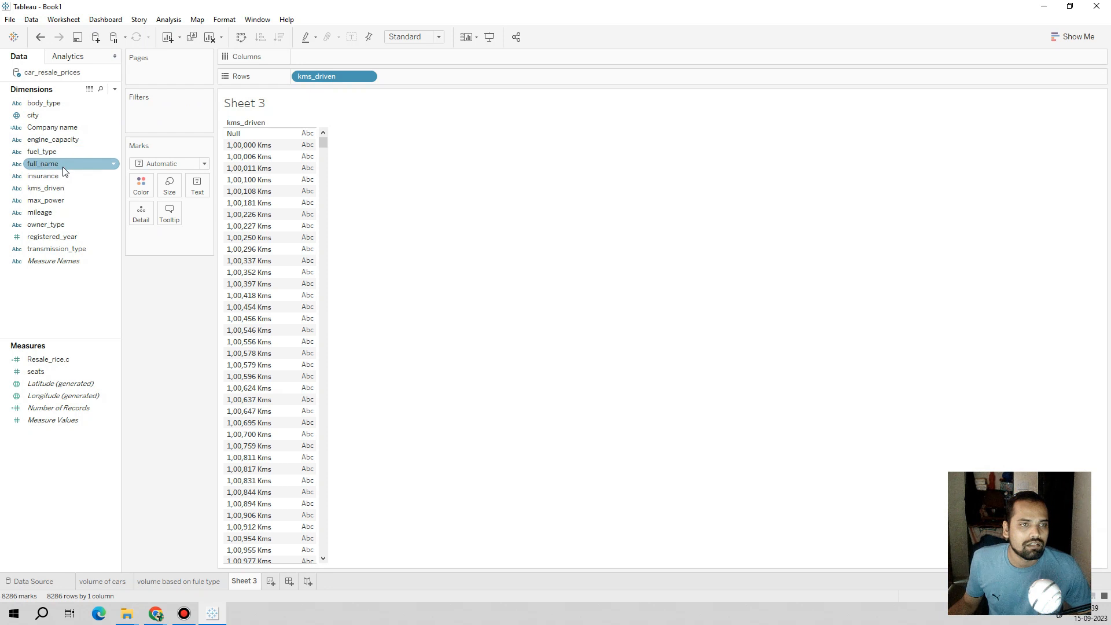
left_click(57, 199)
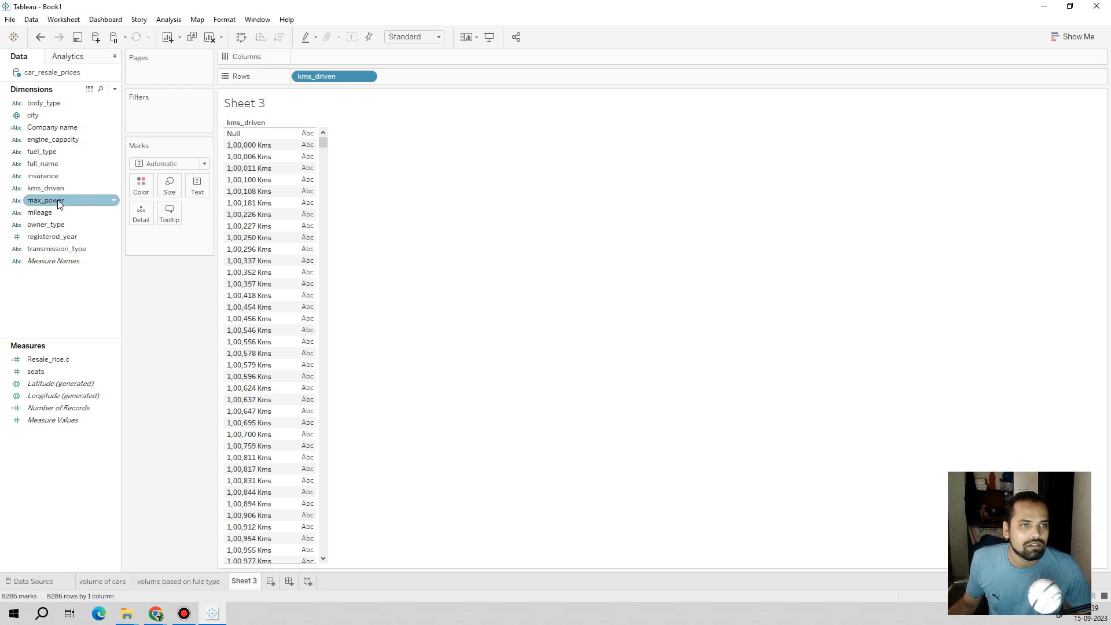
left_click(65, 190)
right_click(68, 192)
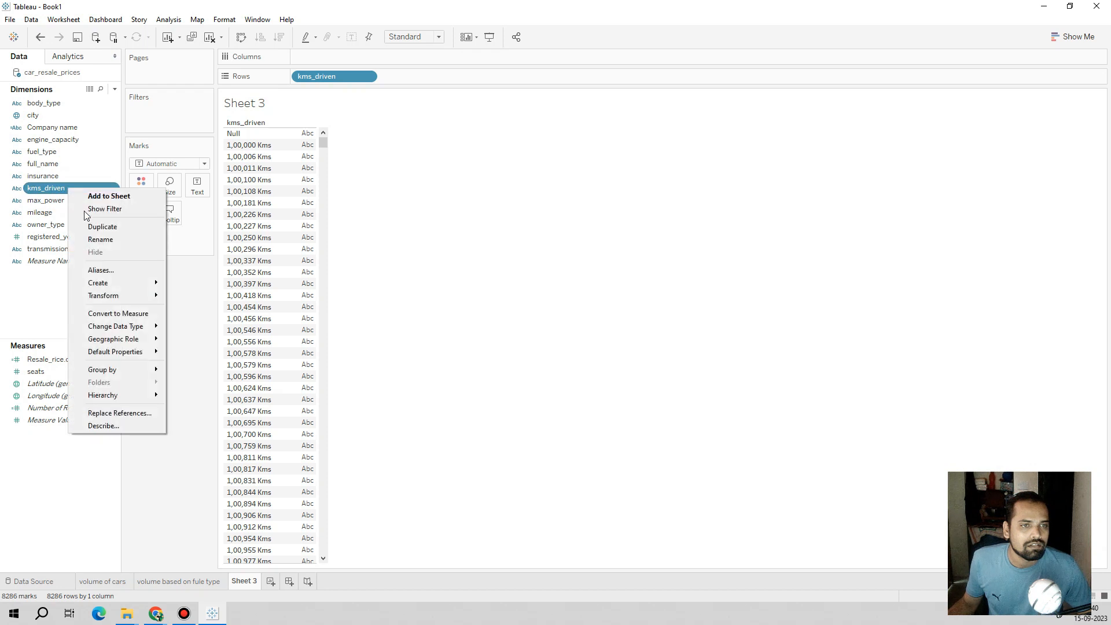
left_click(88, 227)
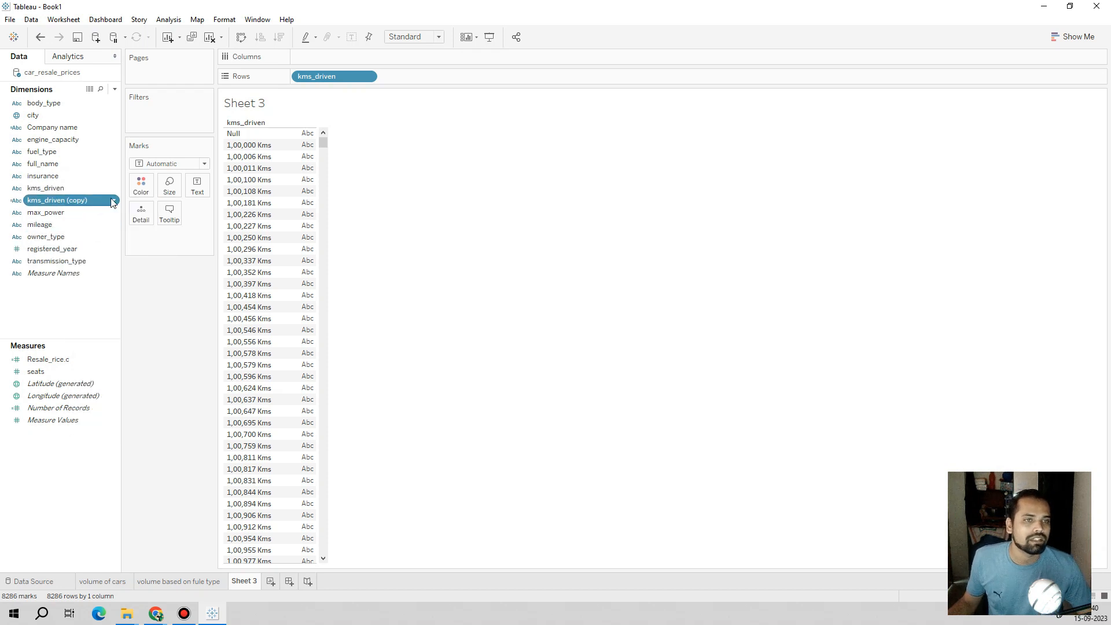
right_click(113, 201)
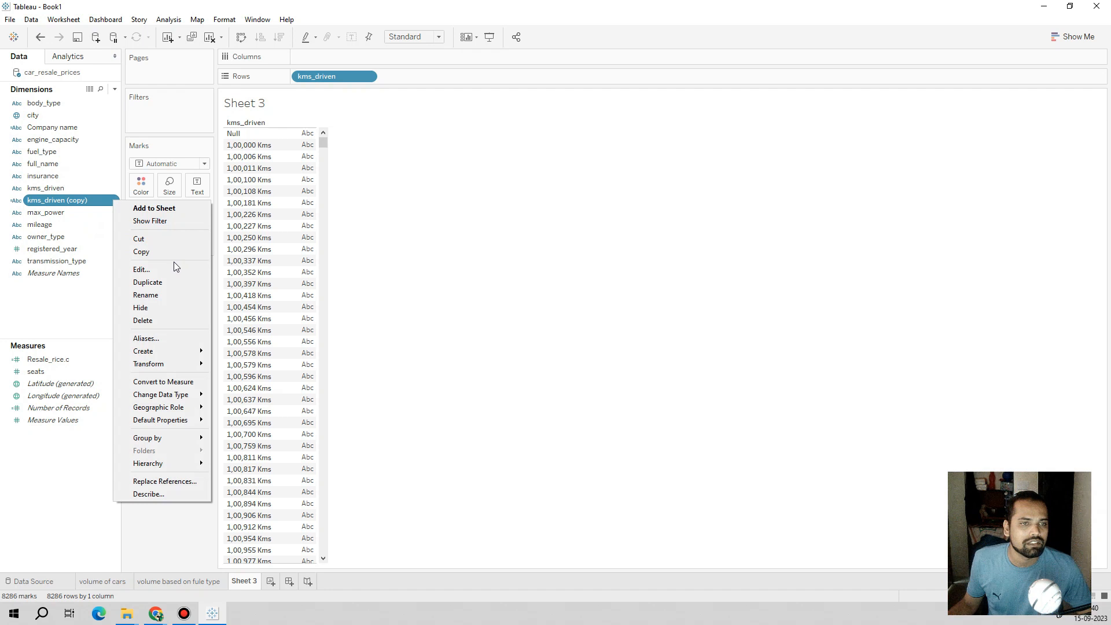
left_click(182, 382)
Try the distinct count of kms_driven (copy) against kms_driven as bars and as a text table, and remove the measure
mouse_move(64, 360)
left_mouse_down()
mouse_move(347, 98)
mouse_move(408, 71)
mouse_move(393, 50)
mouse_move(422, 70)
left_mouse_up()
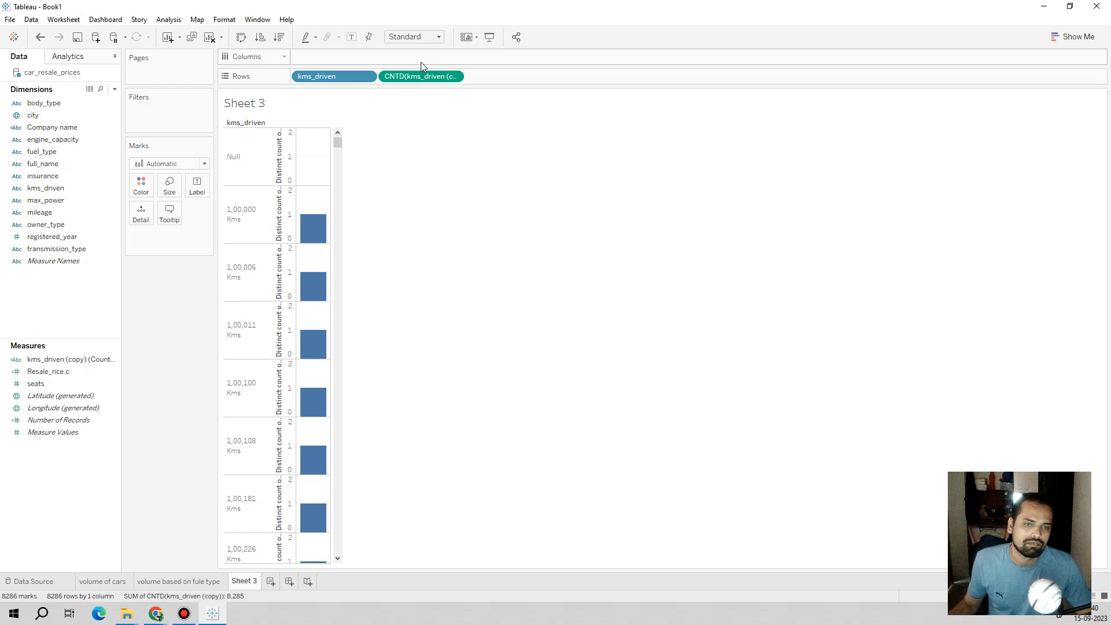
mouse_move(314, 227)
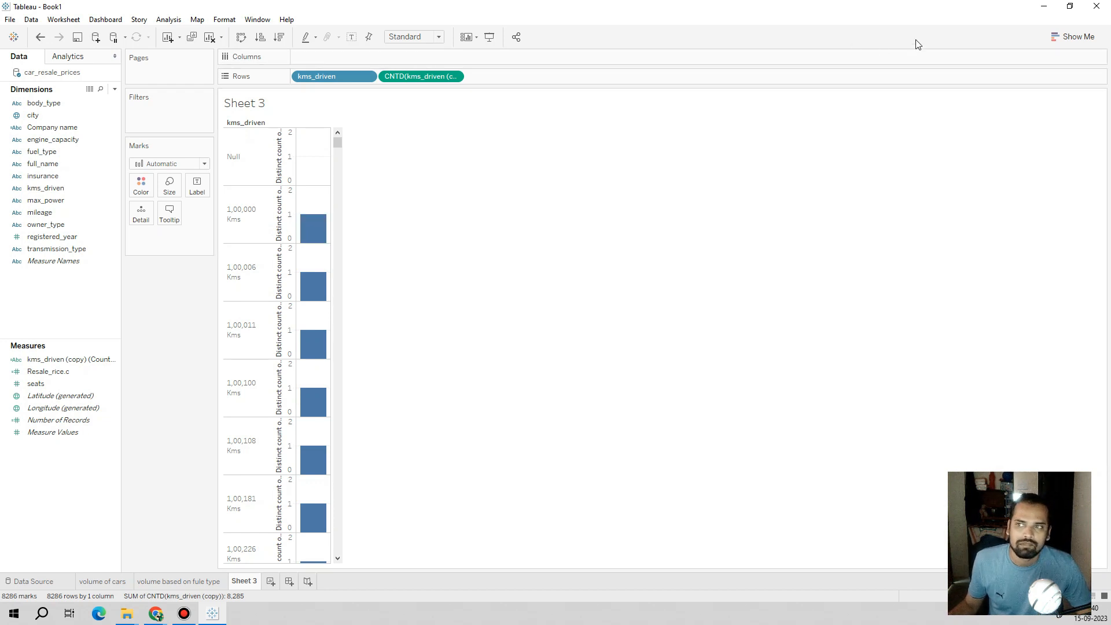
left_click(1078, 36)
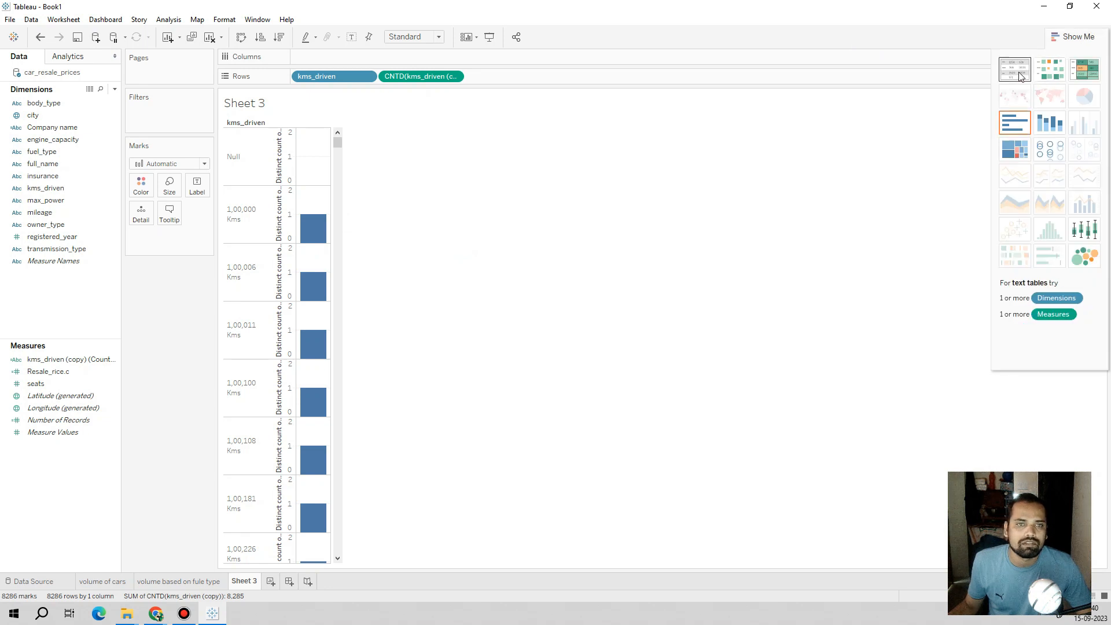
left_click(1017, 72)
left_click_drag(326, 144, 350, 131)
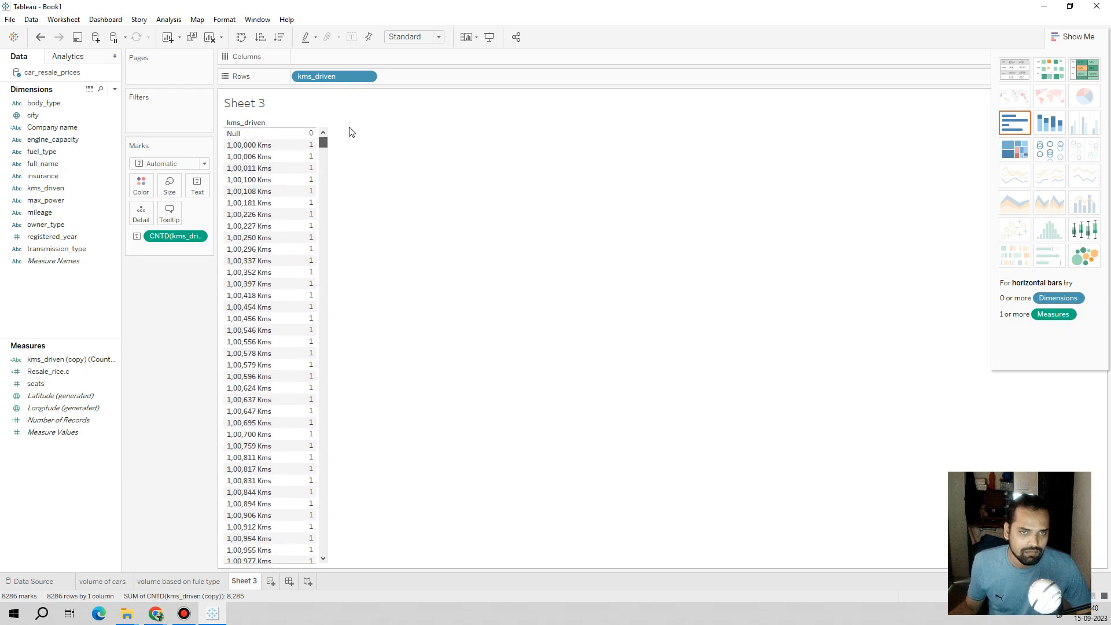
left_click(1074, 37)
left_click_drag(180, 236, 139, 286)
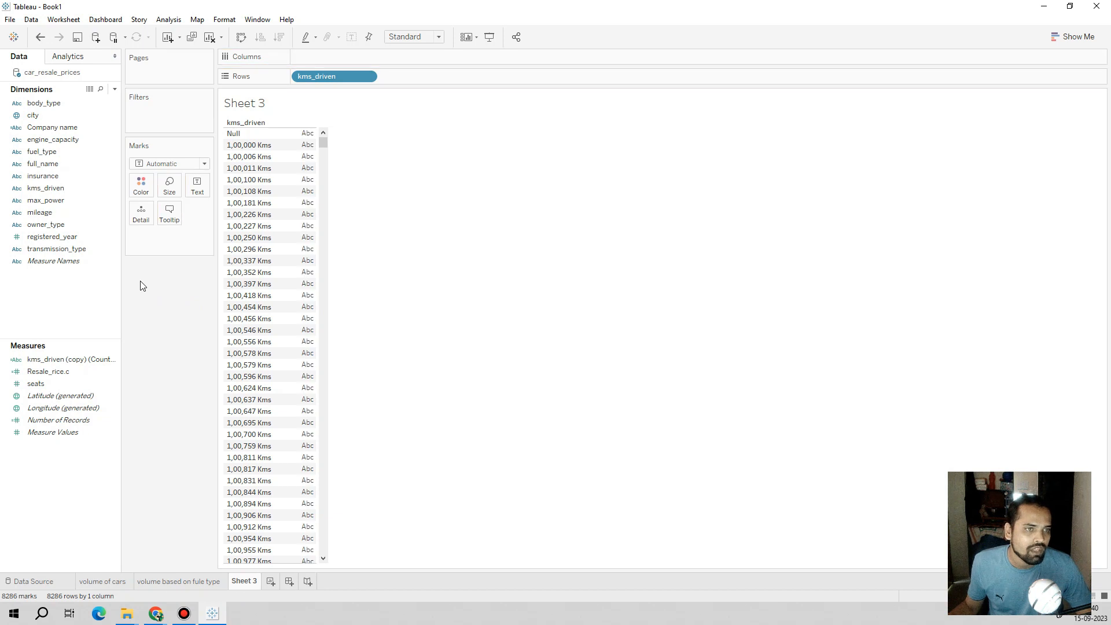
Switch to the data source and check the available data types for the kms_driven (copy) column
left_click(26, 581)
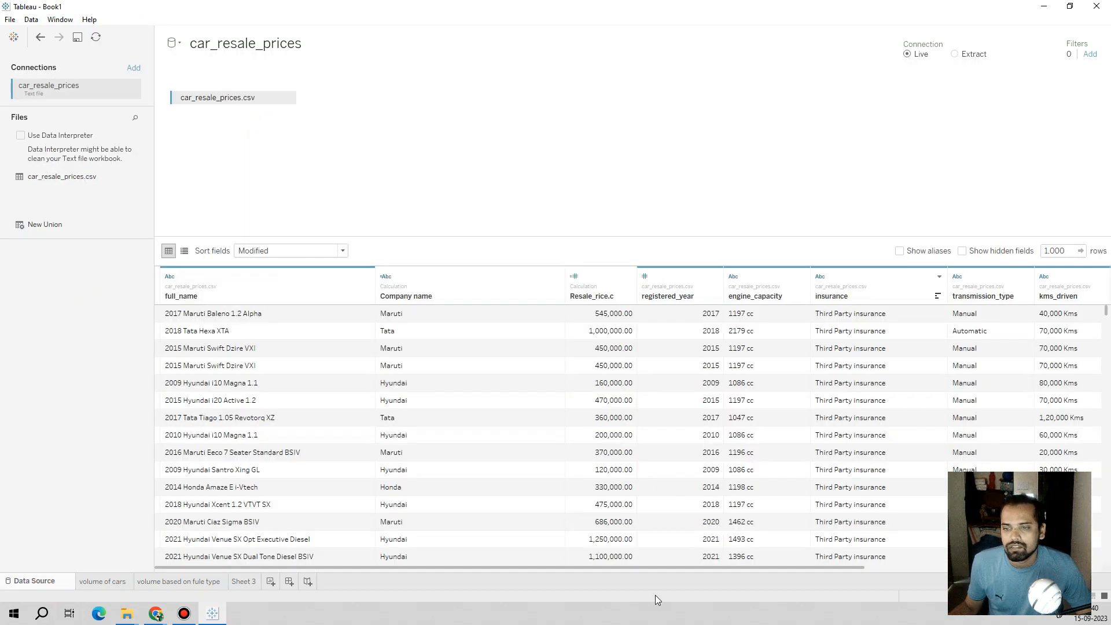
left_click_drag(652, 567, 818, 576)
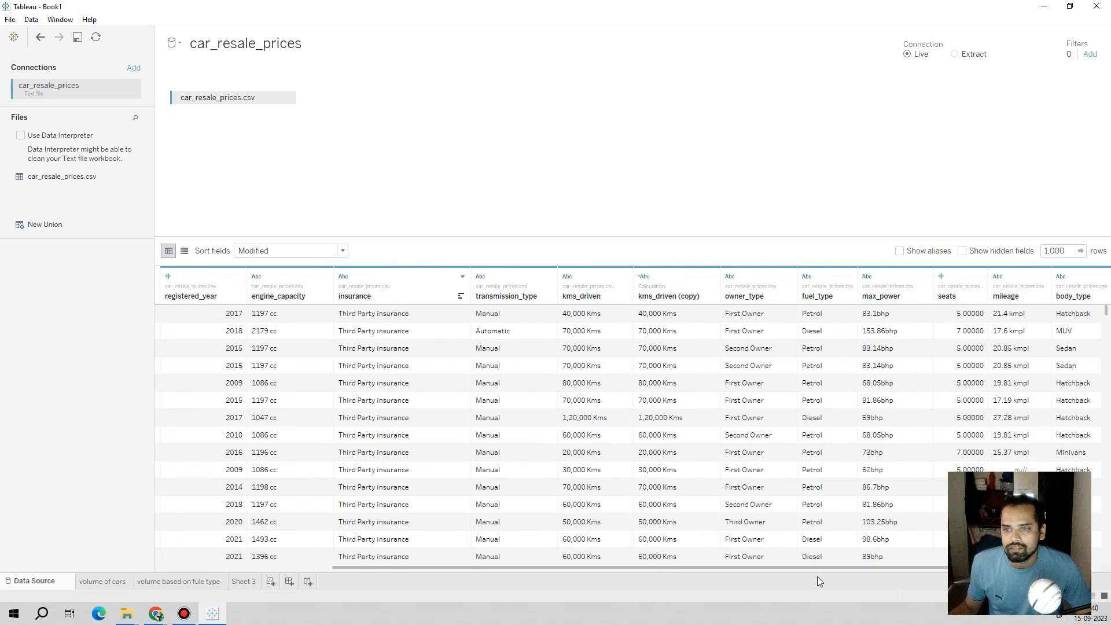
left_click(673, 283)
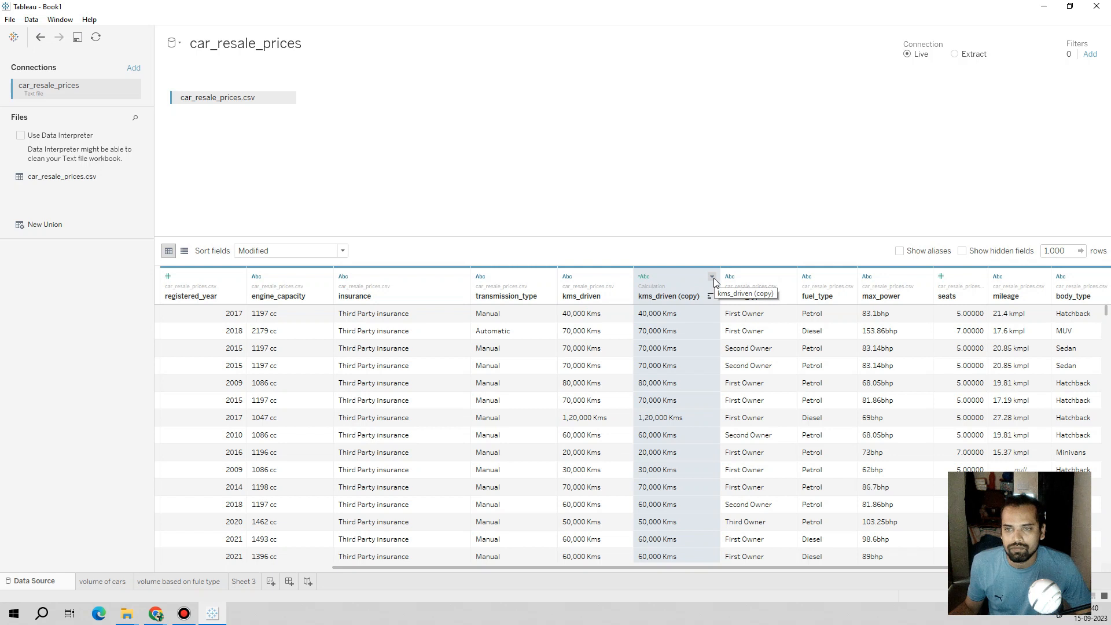
left_click(645, 277)
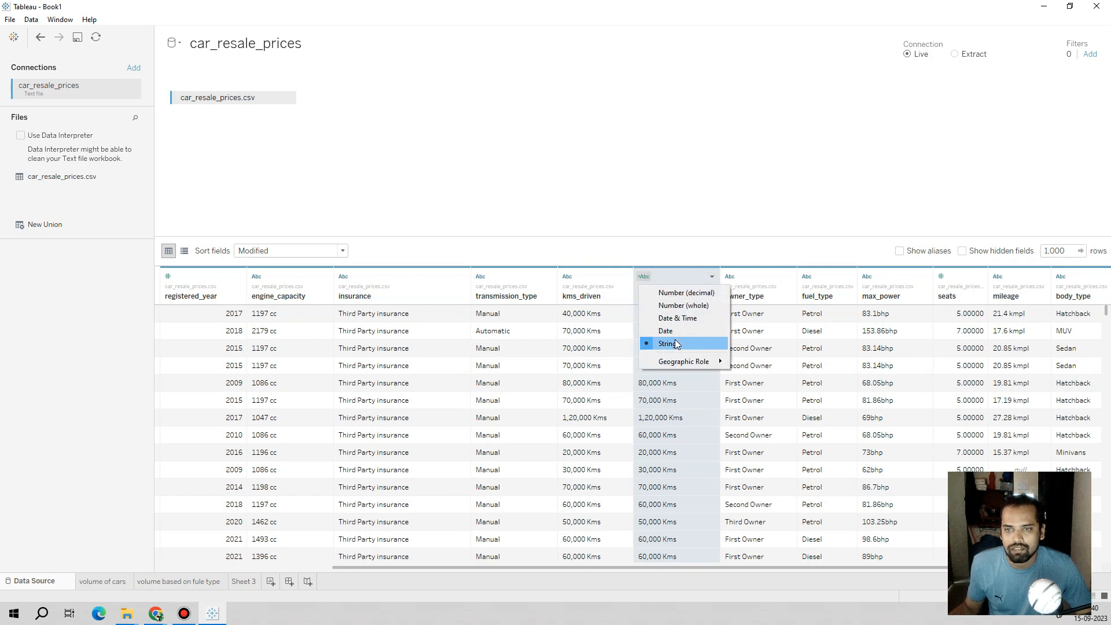
left_click(700, 152)
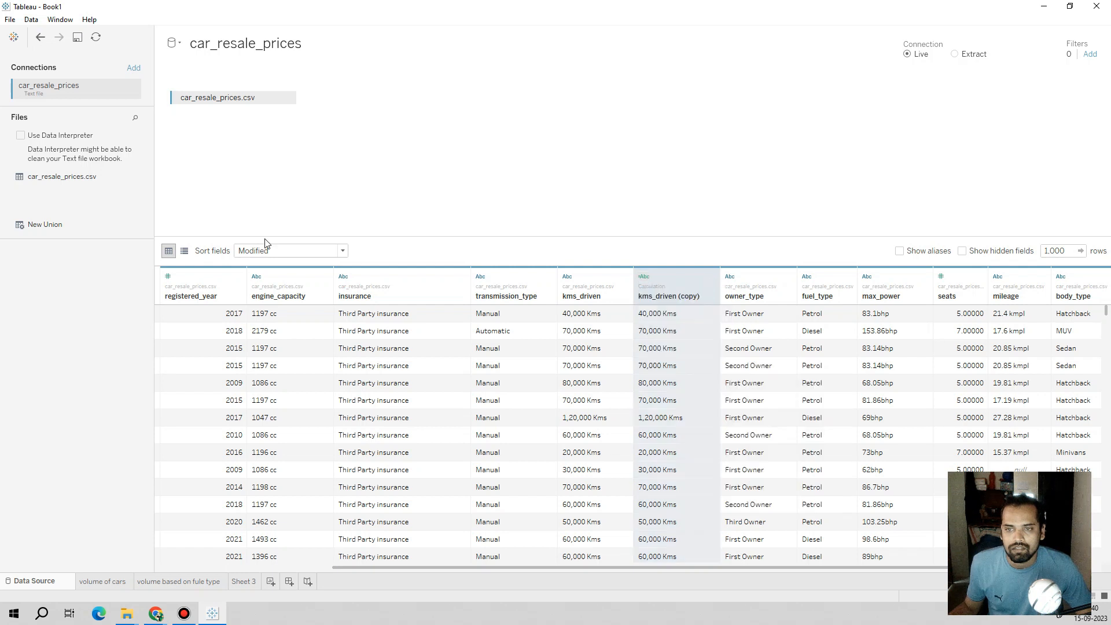
Split the kms_driven (copy) column automatically and bring the resulting columns into view
left_click(714, 277)
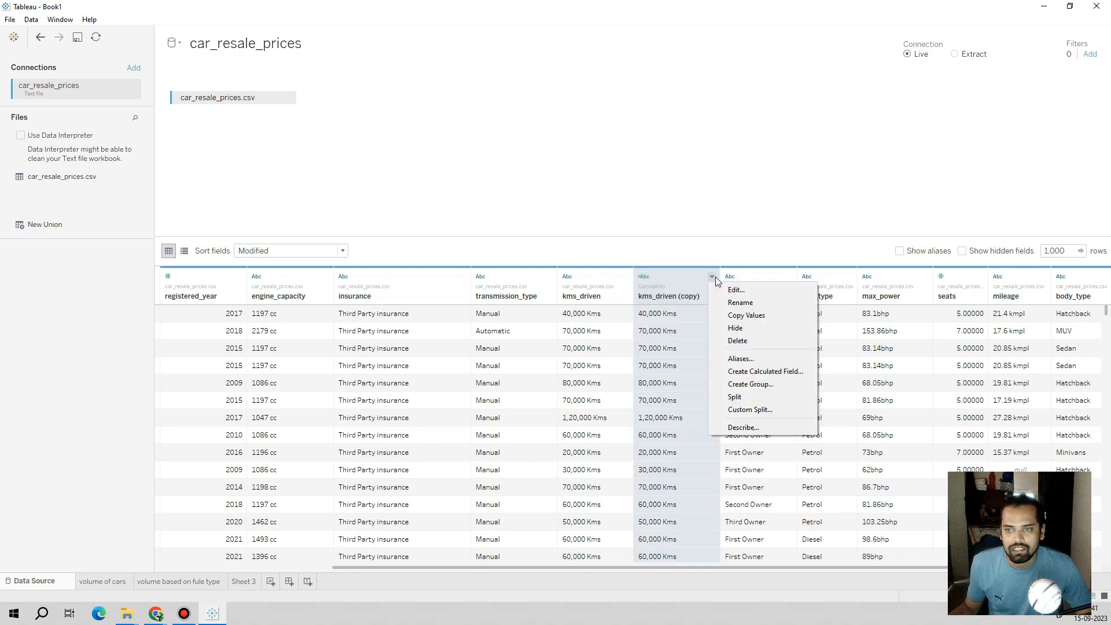
left_click(675, 243)
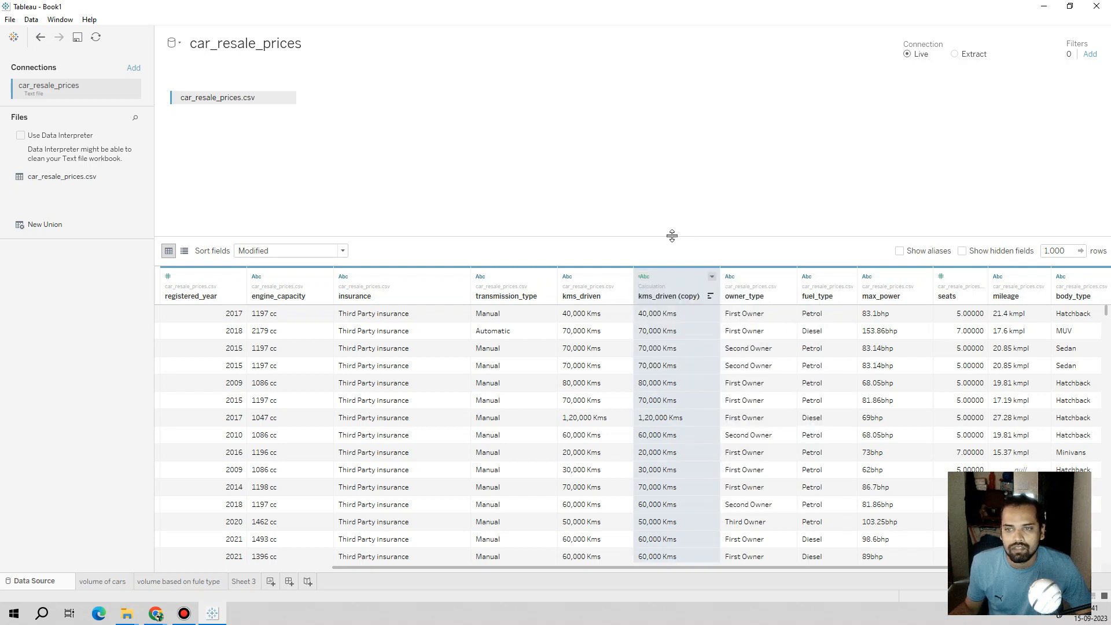
left_click(713, 277)
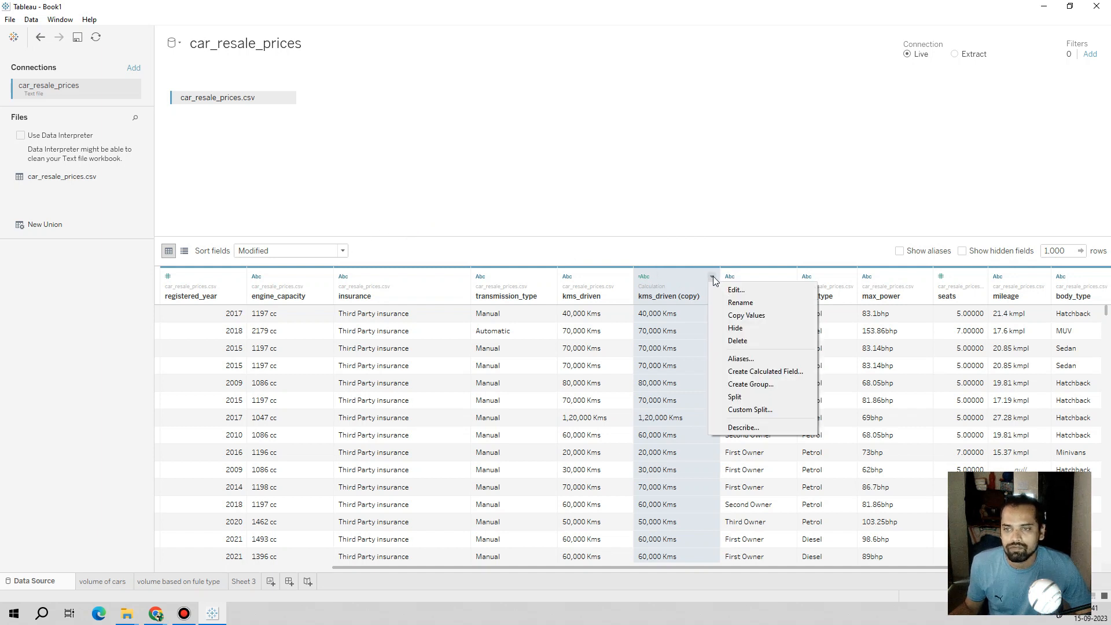
left_click(744, 395)
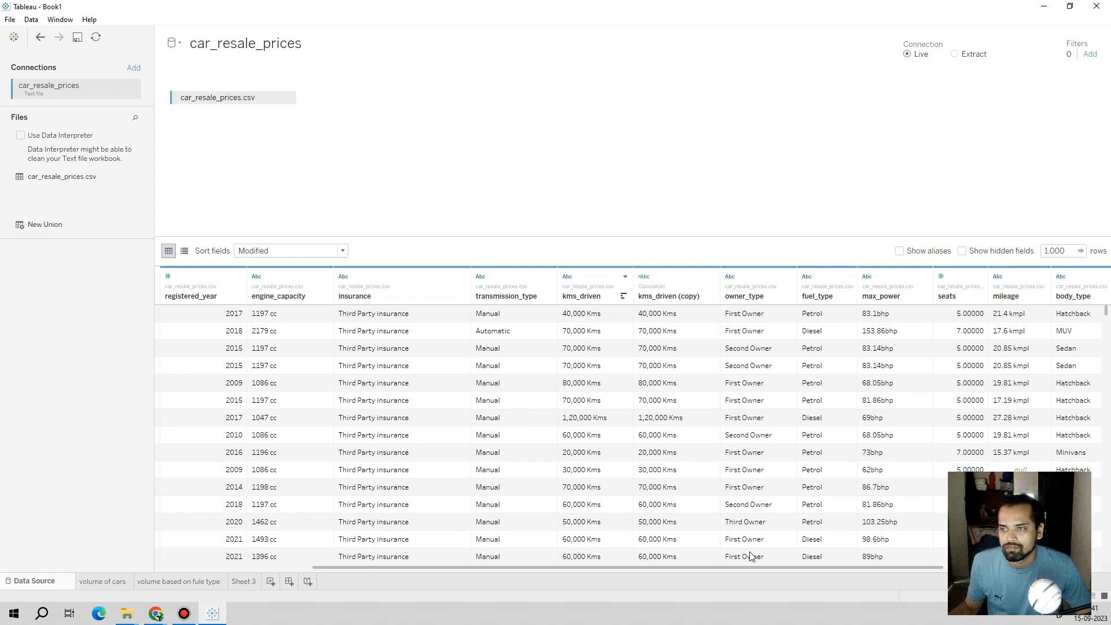
left_click_drag(746, 566, 873, 573)
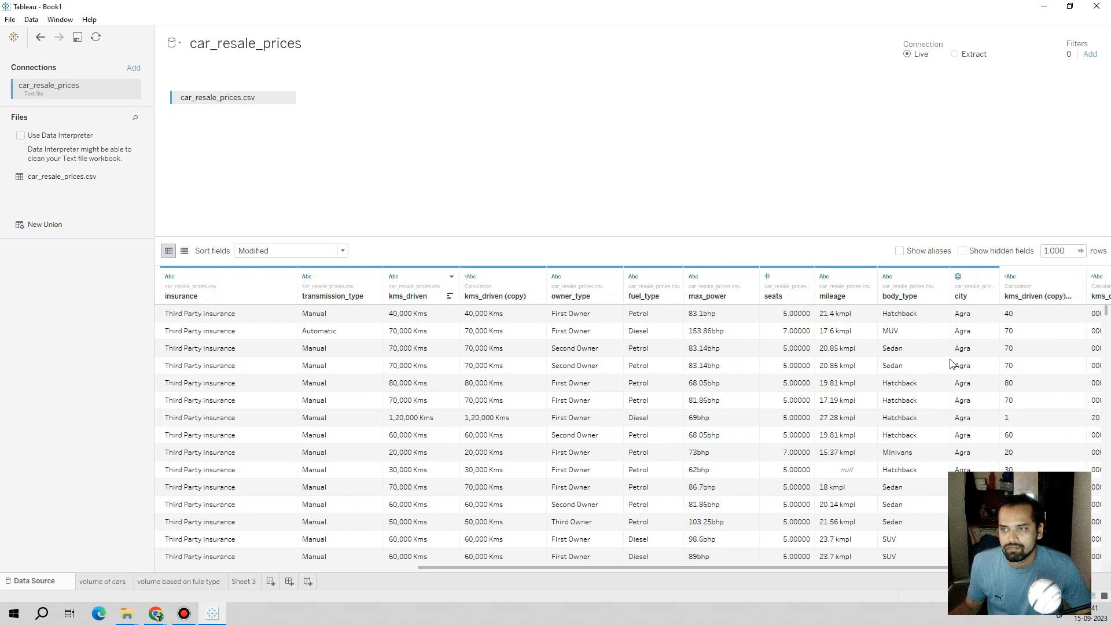
Split the first column derived from kms_driven (copy) once more and check the formula of the resulting column
left_click_drag(800, 567, 832, 567)
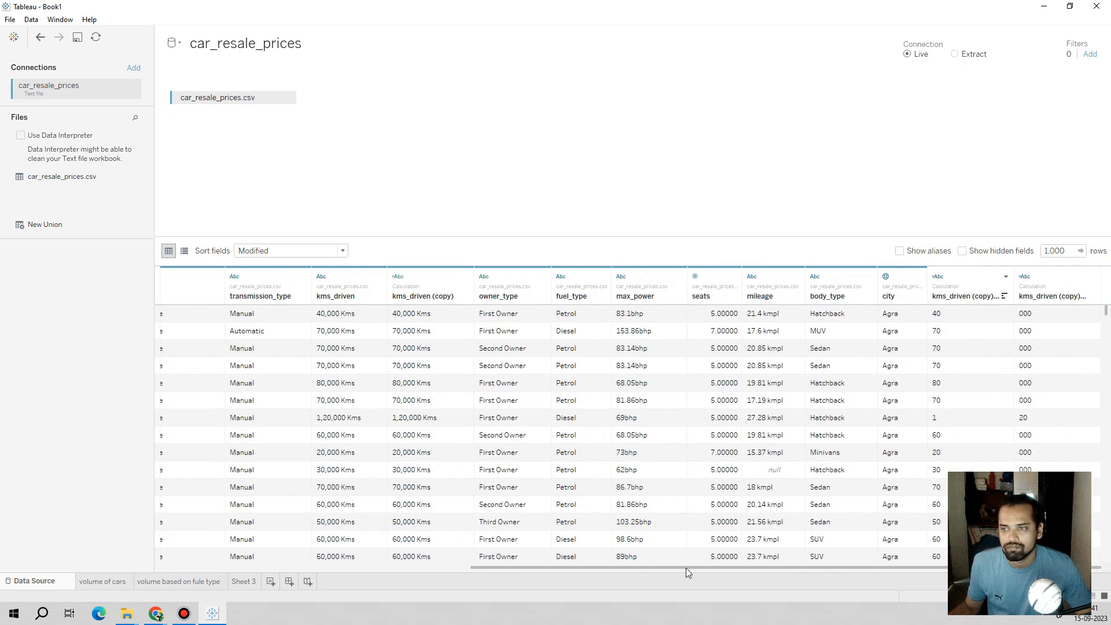
left_click(973, 273)
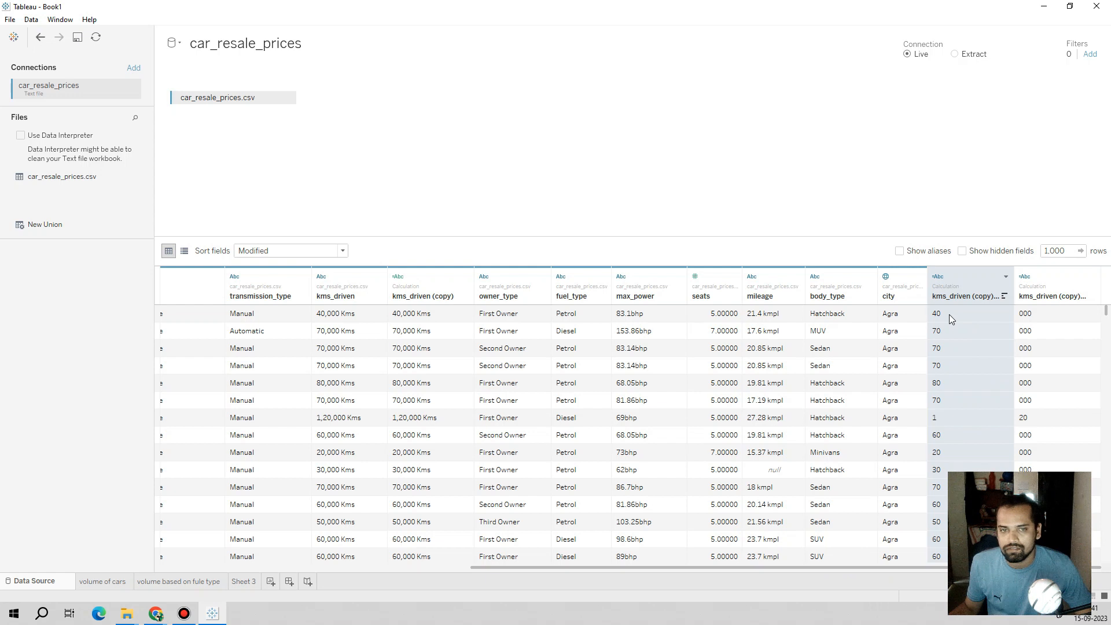
left_click(1006, 277)
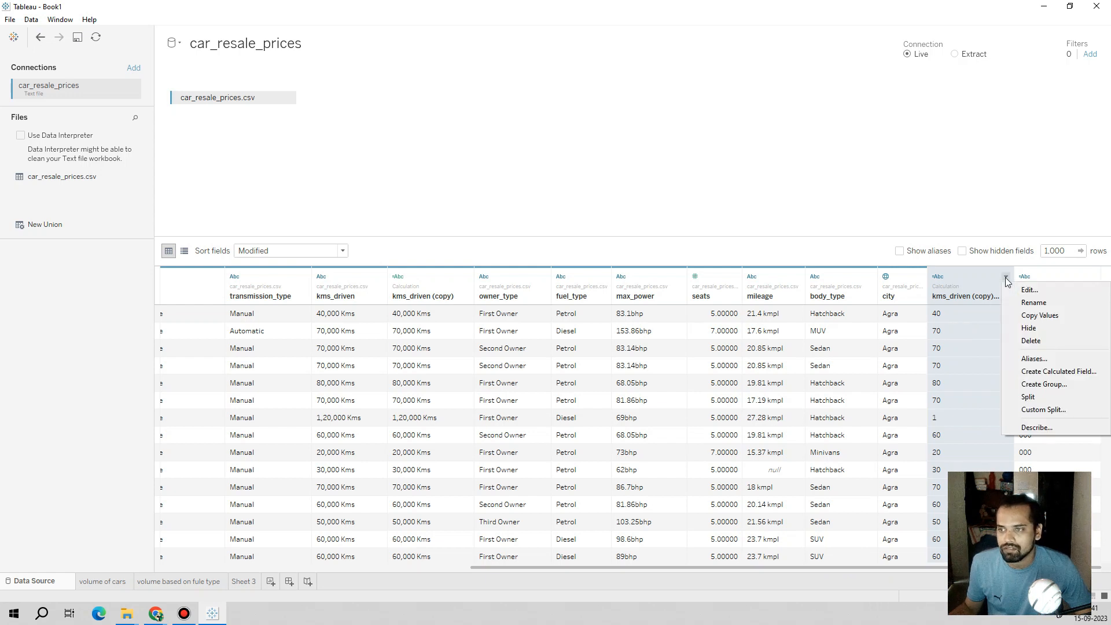
left_click(1028, 397)
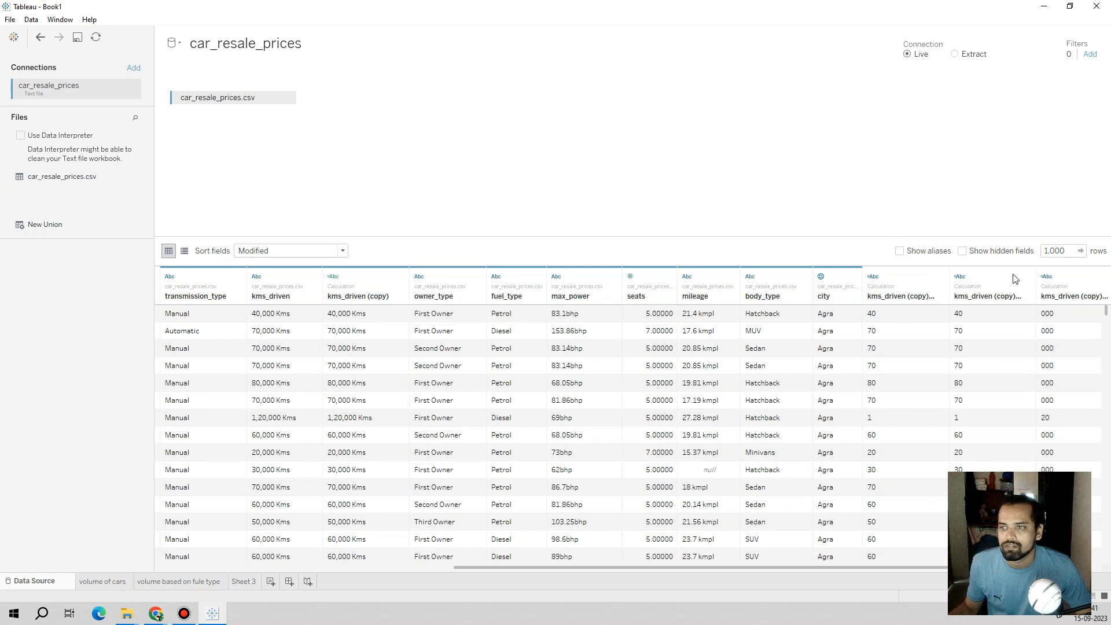
left_click(1029, 278)
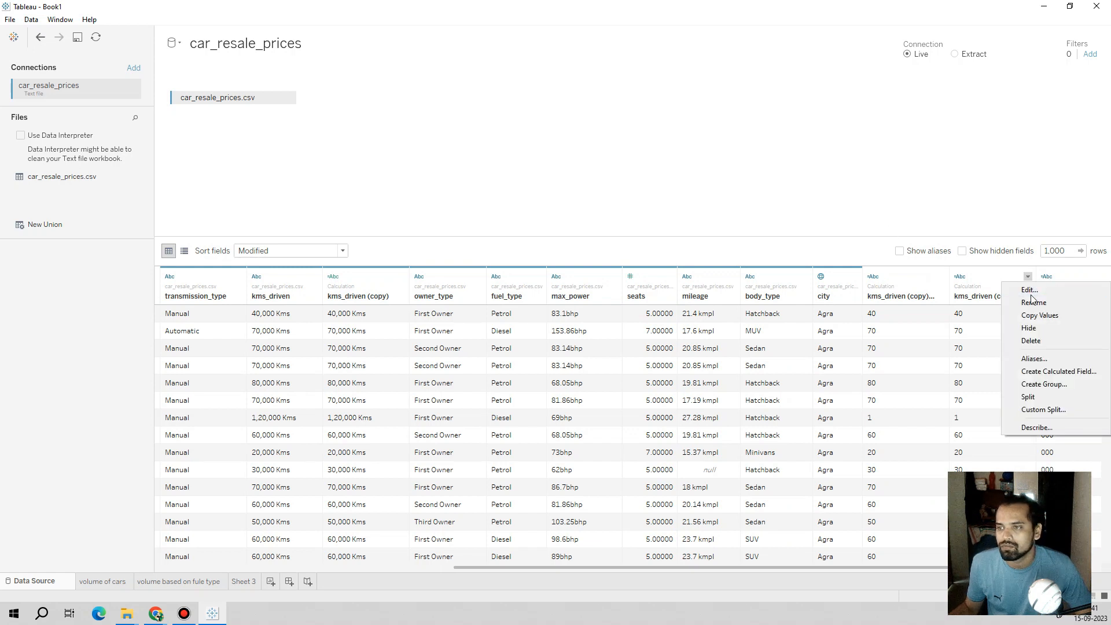
left_click(1031, 293)
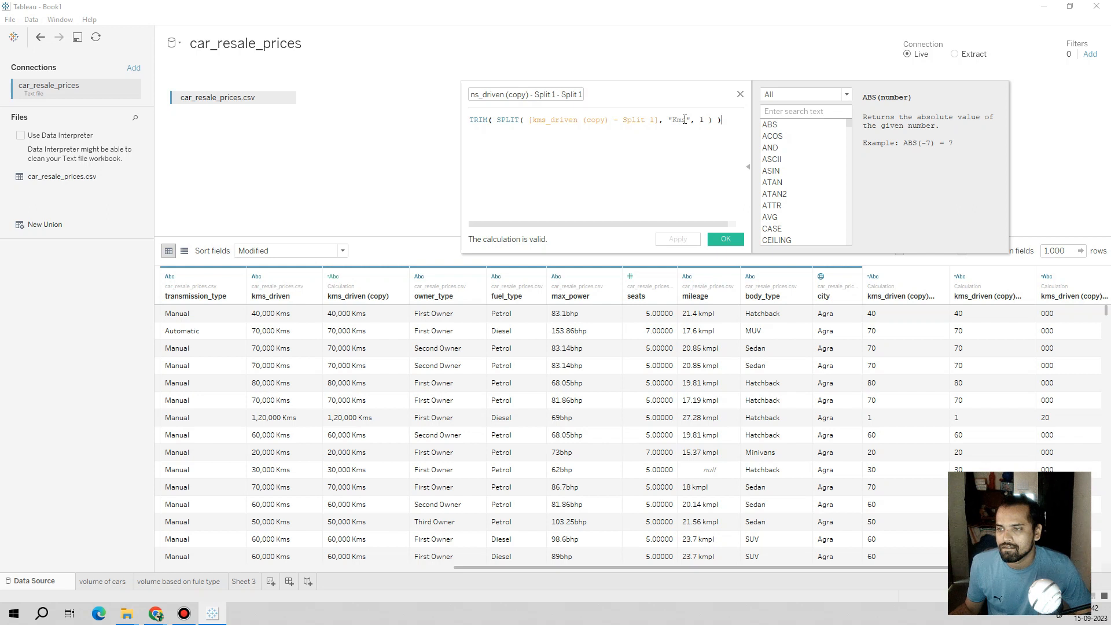
left_click(740, 94)
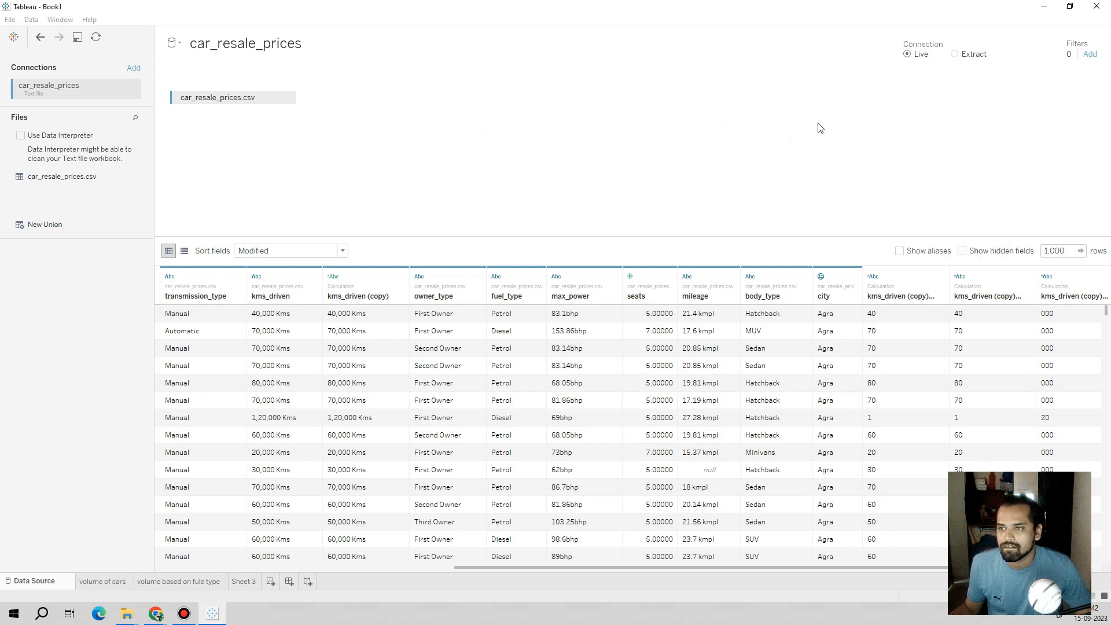
Change the delimiter in the kms_driven (copy) - Split 1 - Split 1 formula from "Kms" to a space and apply it
left_click(1028, 276)
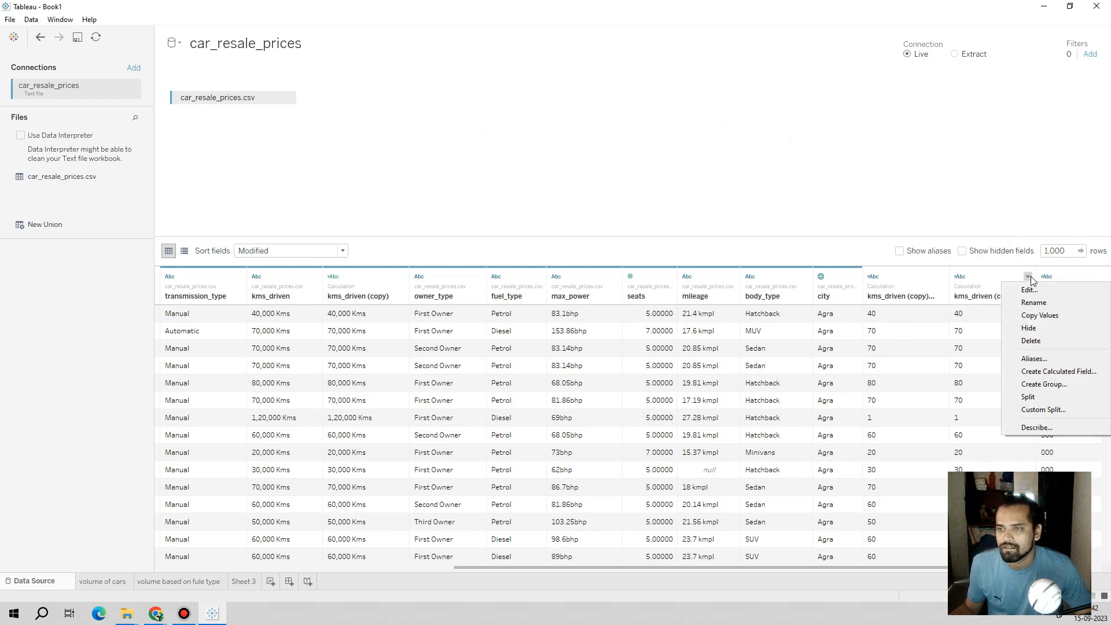
left_click(1034, 291)
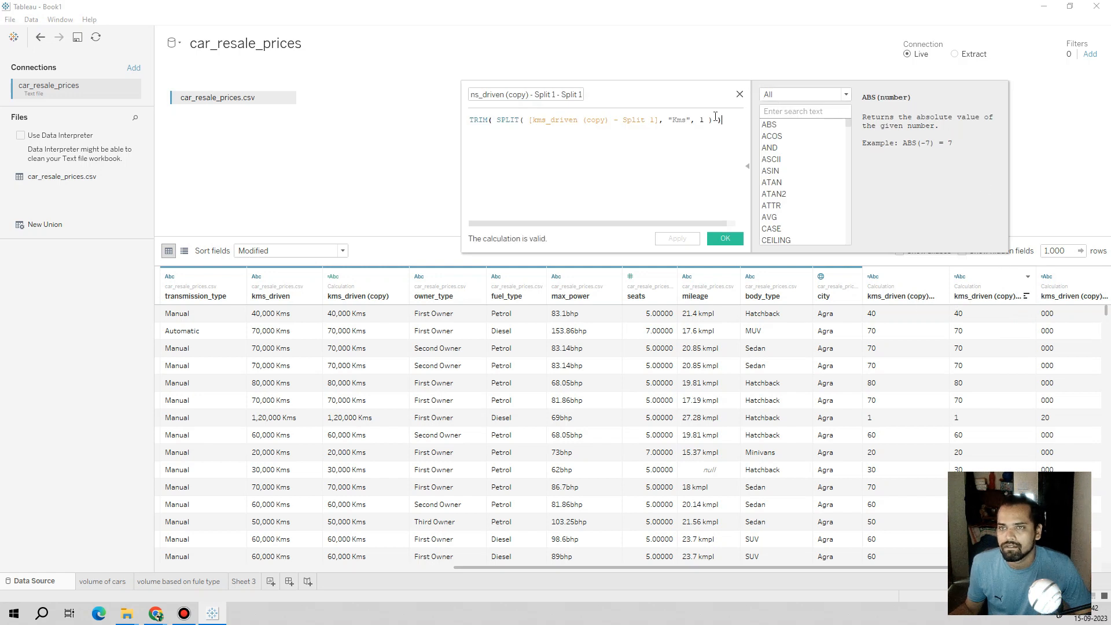
left_click(685, 120)
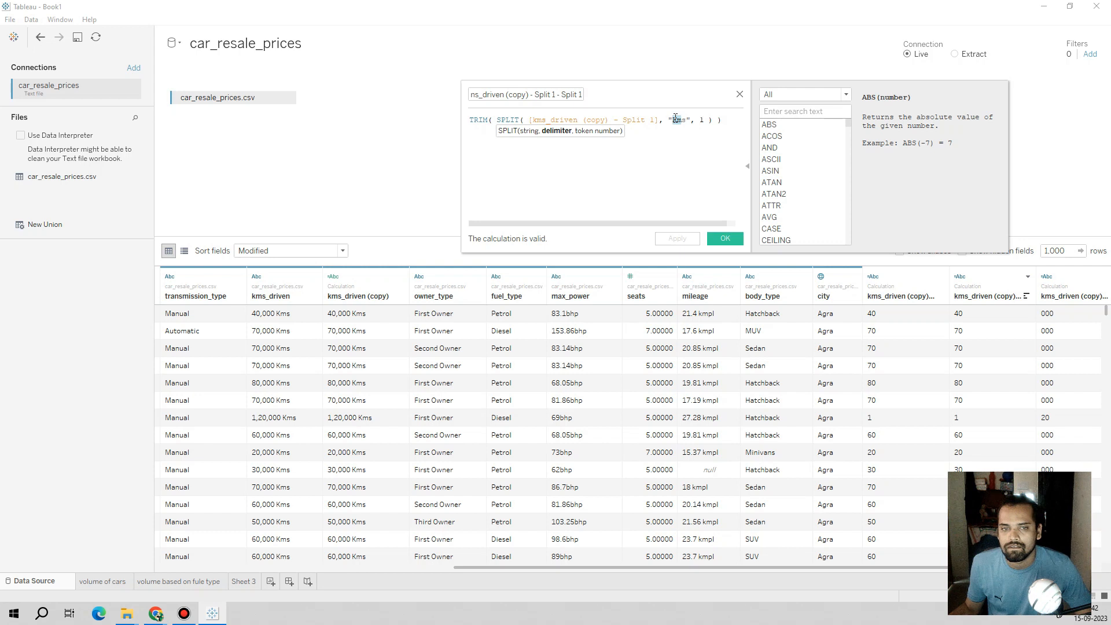
left_click_drag(687, 122, 673, 122)
type(",")
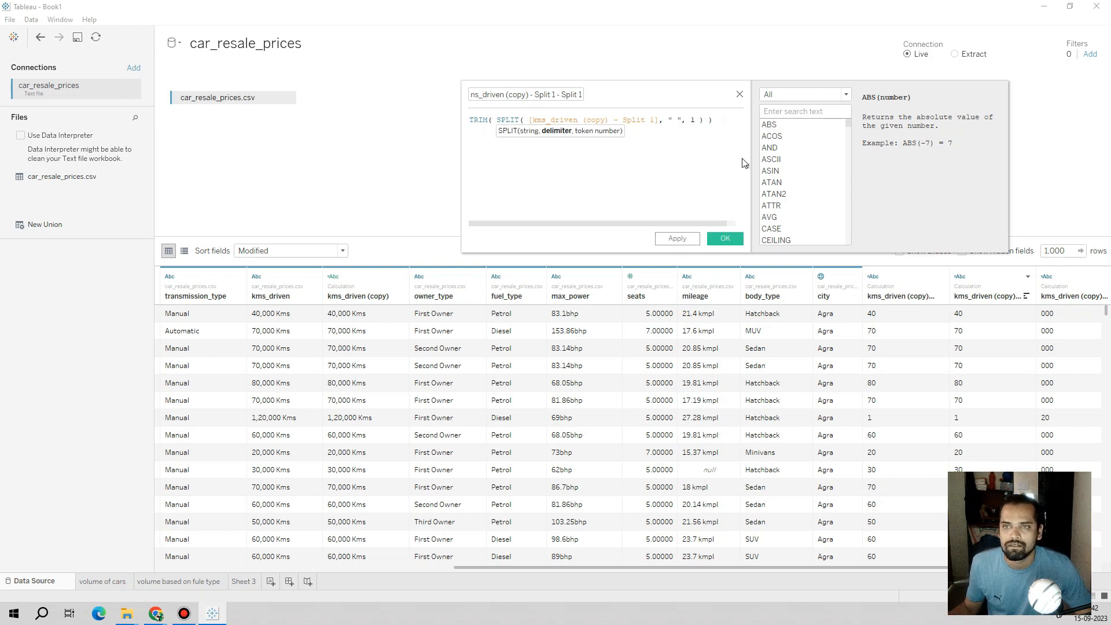
left_click(683, 239)
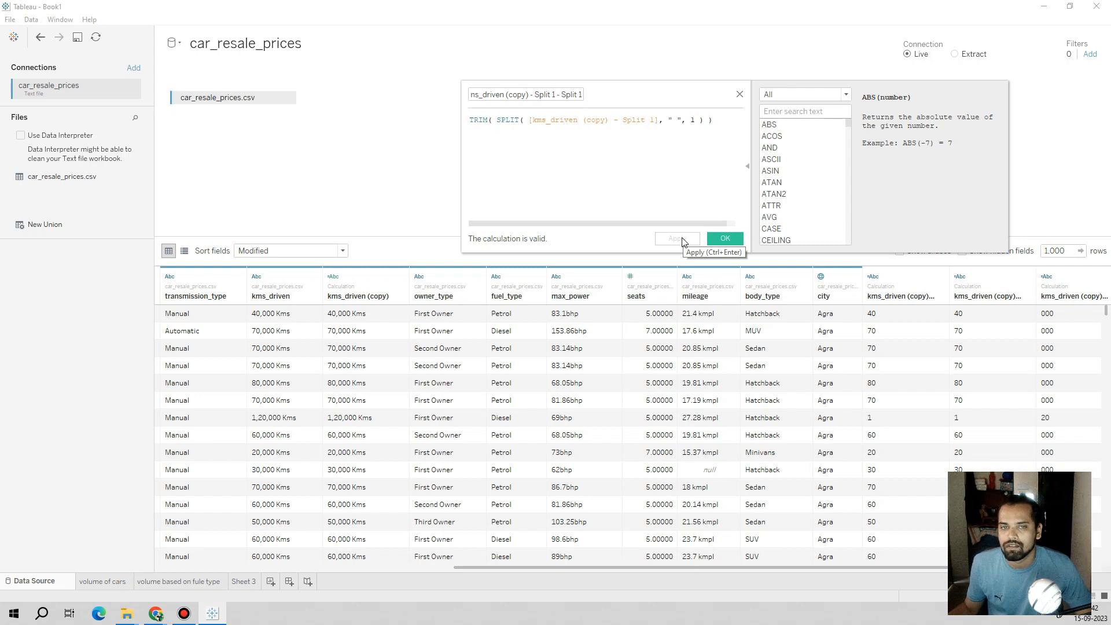
left_click(739, 95)
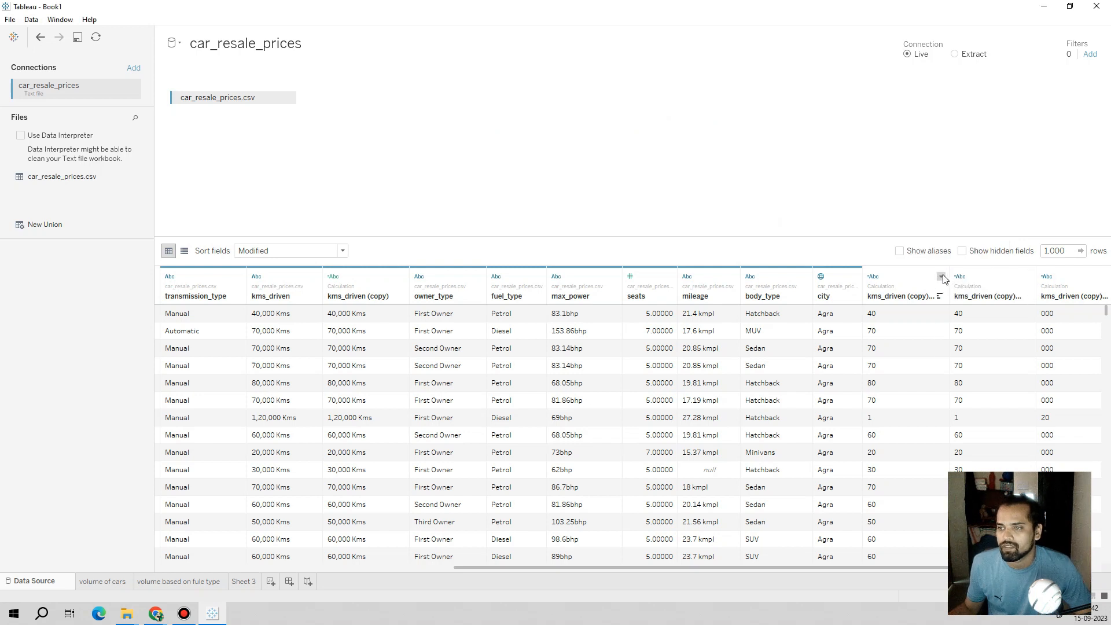
Delete all the split columns derived from kms_driven (copy), including the dependent second-level split
left_click(942, 277)
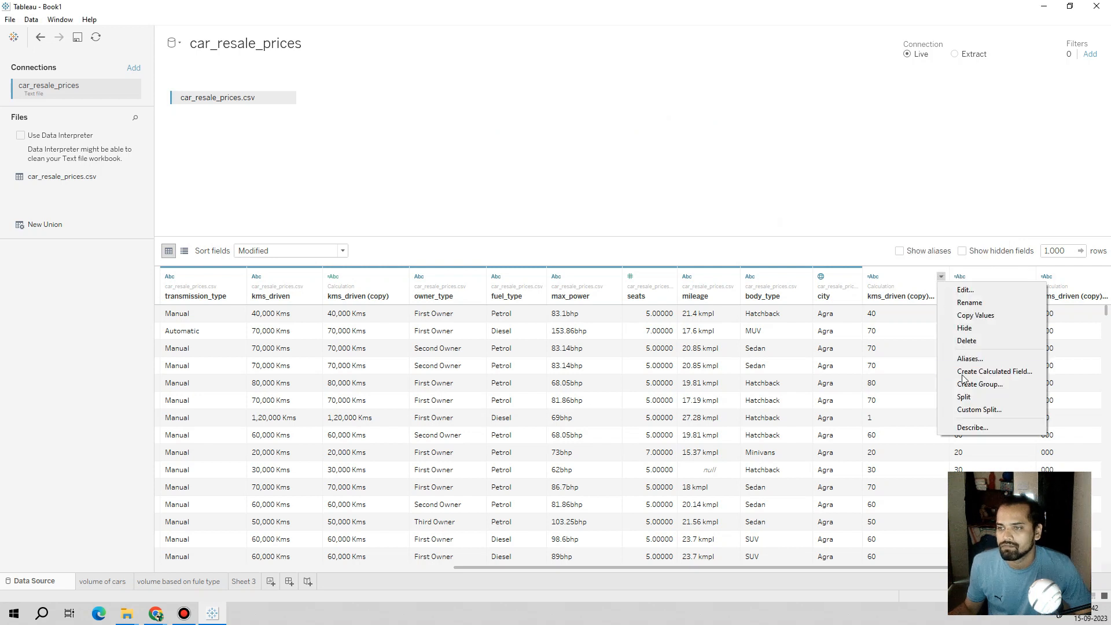
left_click(970, 343)
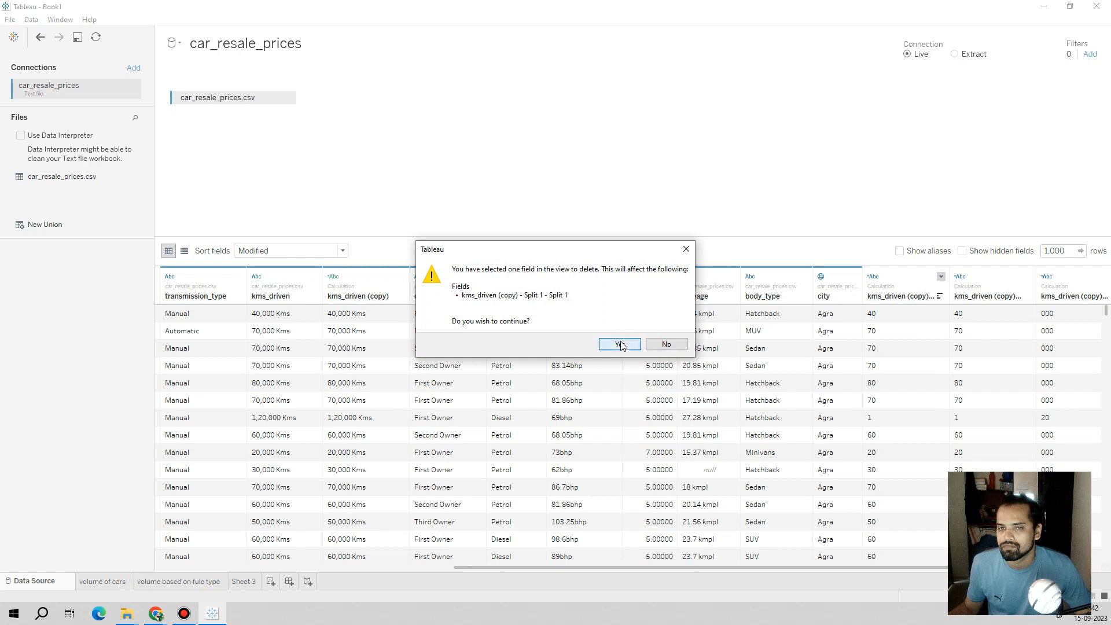
left_click(620, 344)
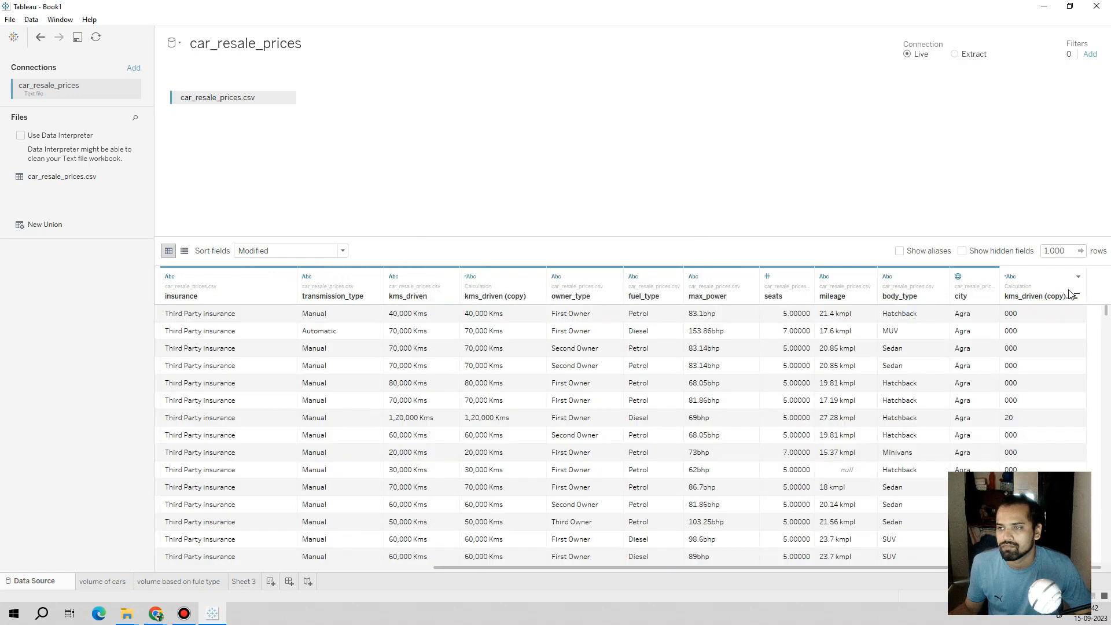
left_click(1079, 276)
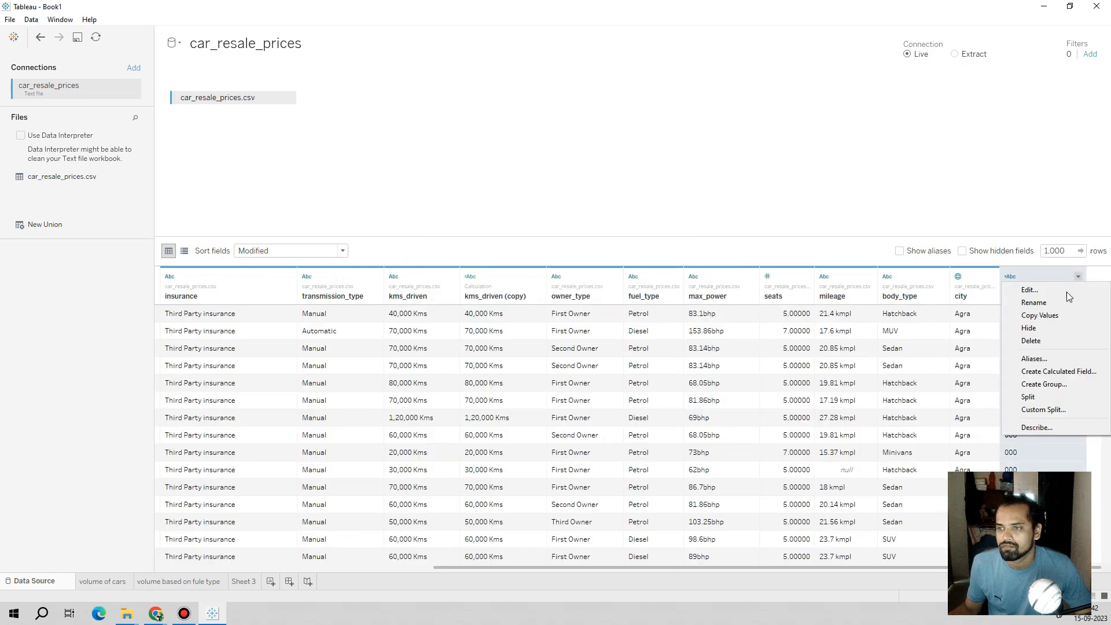
left_click(1055, 341)
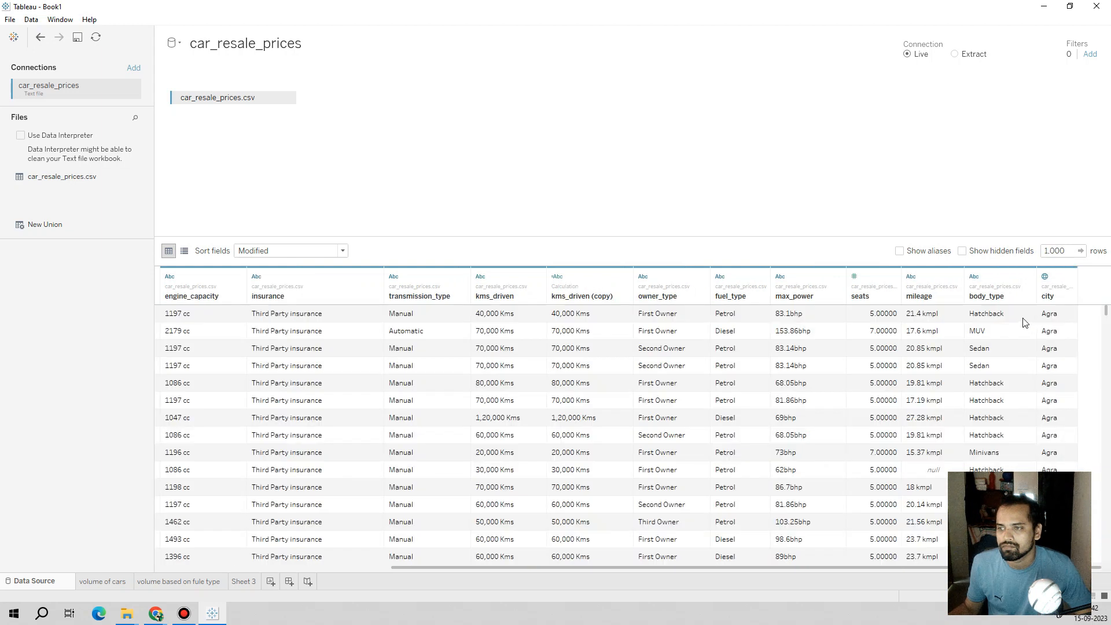
Split the original kms_driven column automatically and bring its split columns into view
left_click(538, 276)
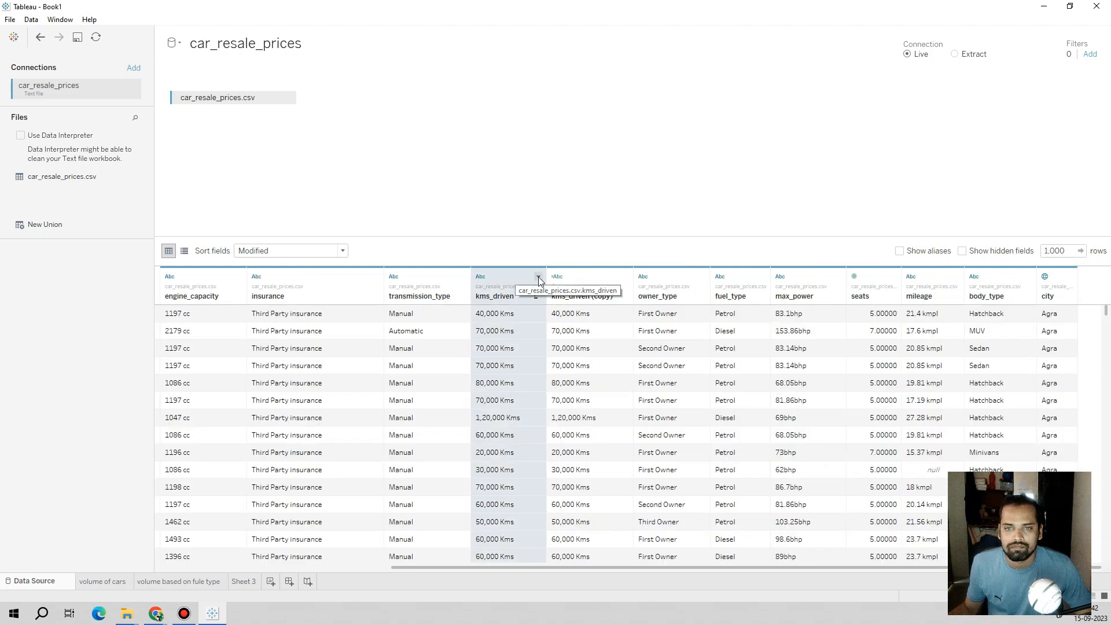
left_click(586, 371)
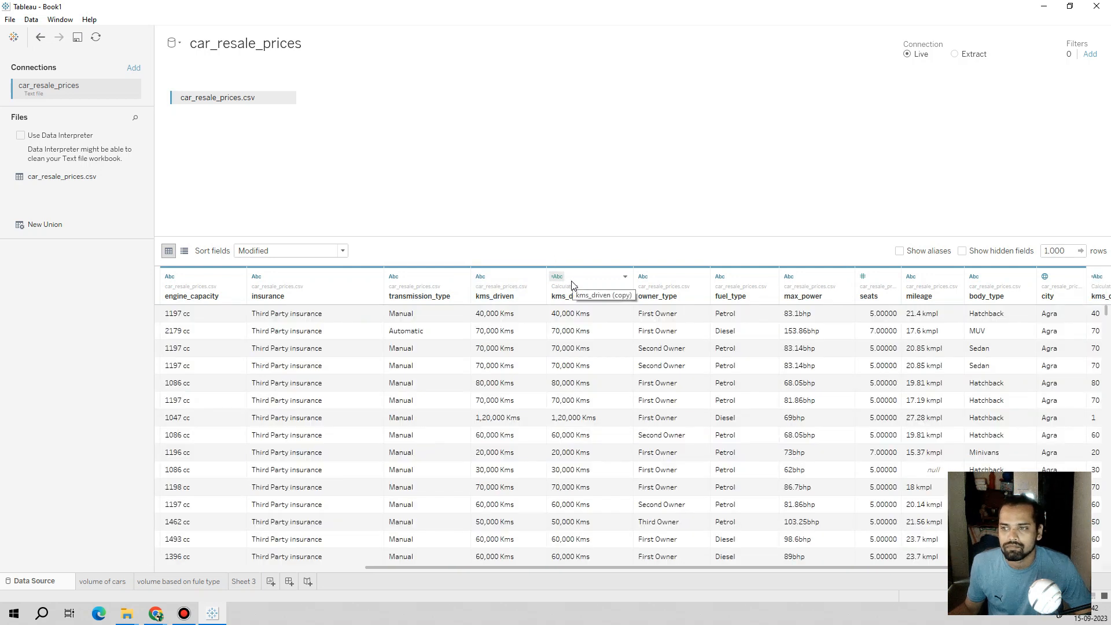
left_click_drag(606, 568, 708, 568)
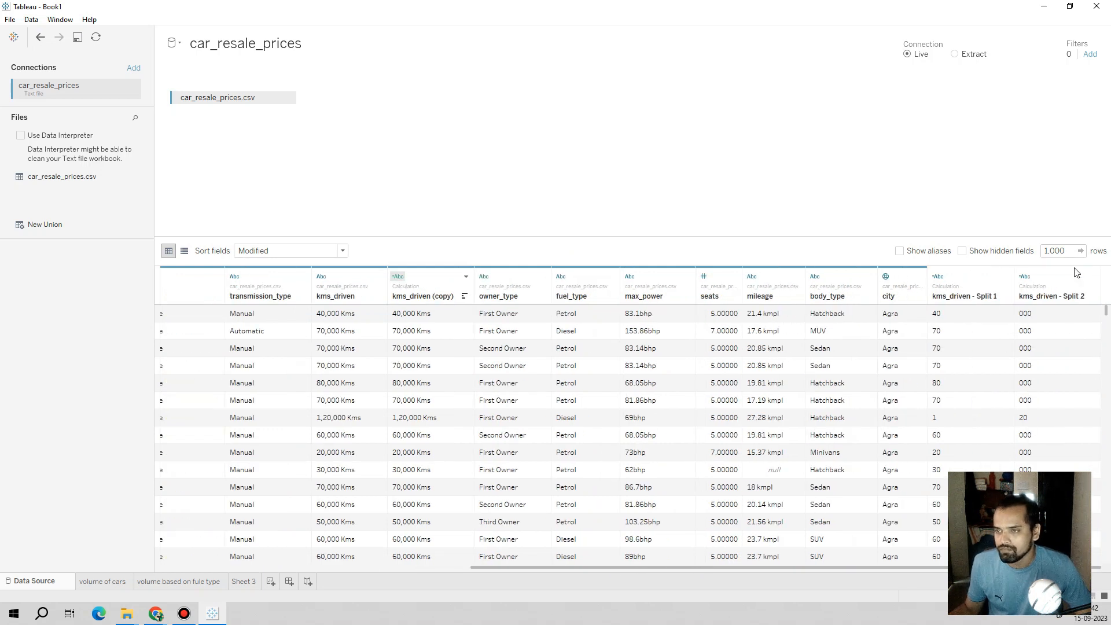
Delete the kms_driven - Split 1 and kms_driven - Split 2 columns
left_click(1006, 276)
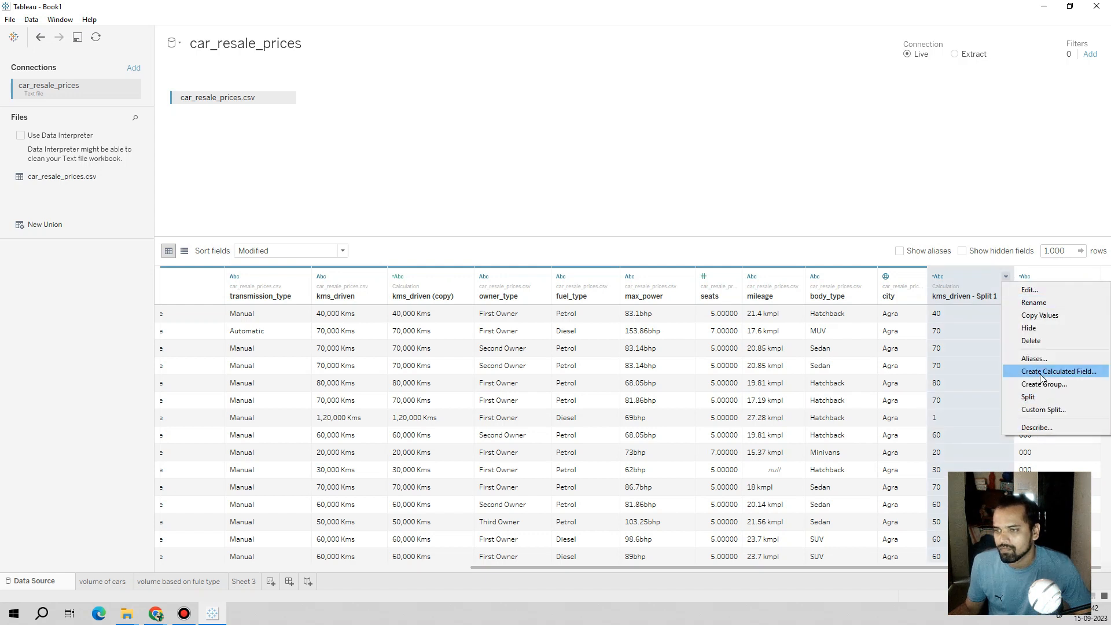
left_click(1030, 341)
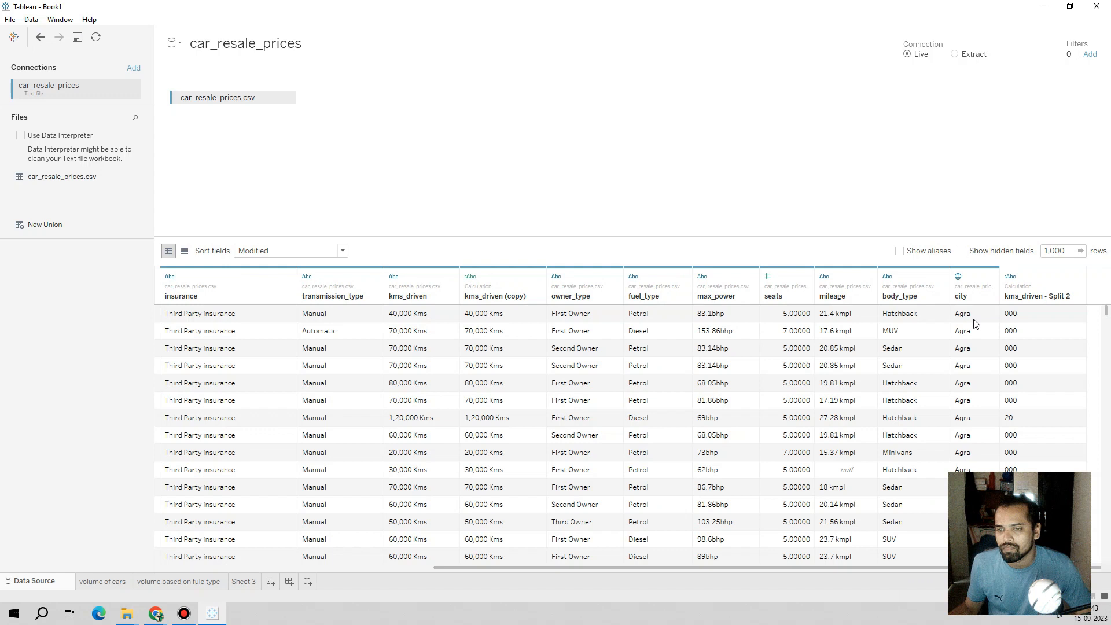
left_click(1077, 277)
left_click(1076, 278)
left_click(1072, 340)
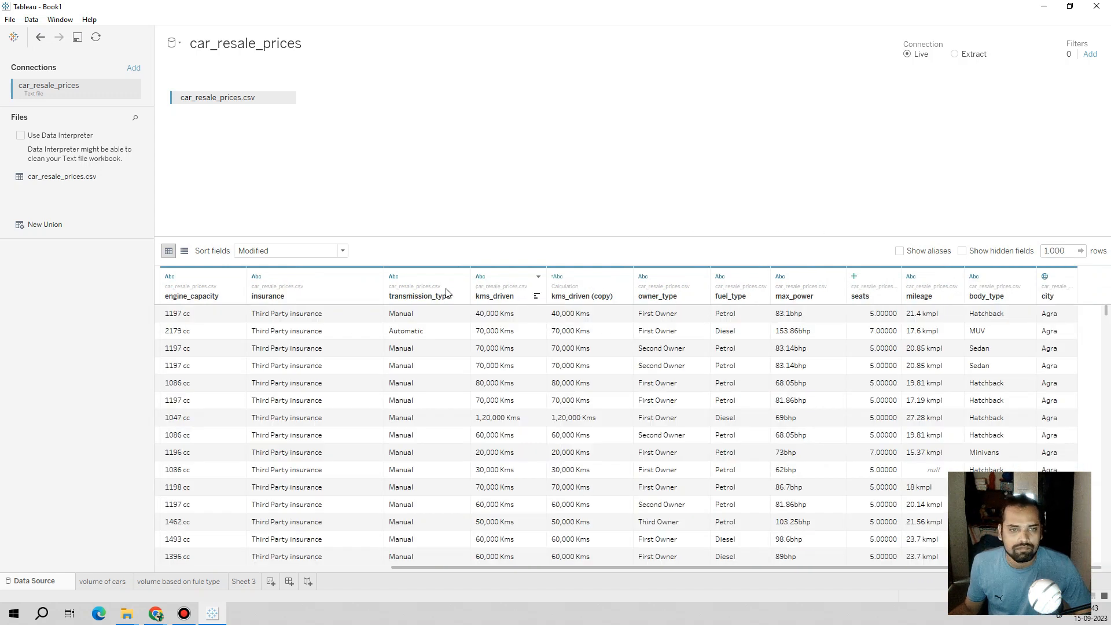
Delete the kms_driven (copy) column from the data source
left_click(592, 285)
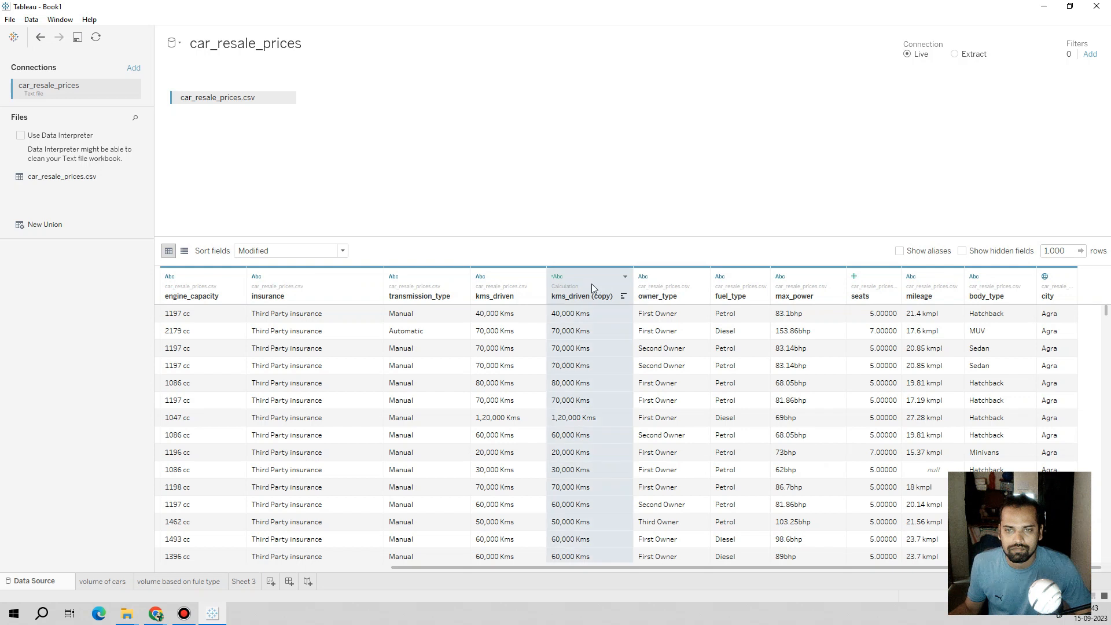
left_click(625, 277)
left_click(652, 341)
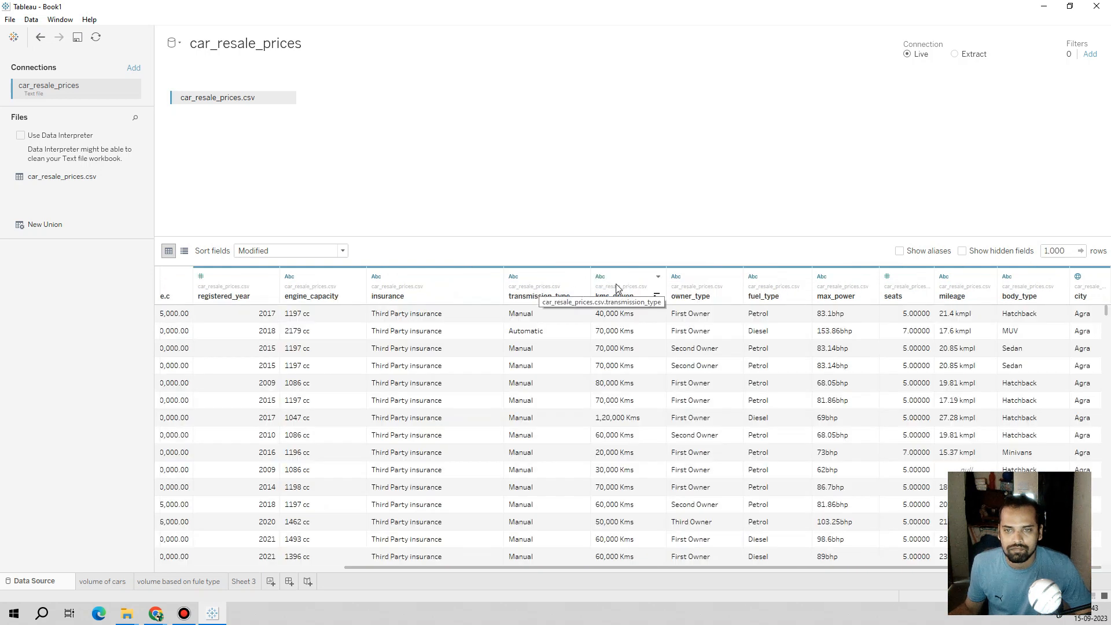
Split the kms_driven column automatically again into two calculated columns
left_click(616, 283)
left_click(658, 277)
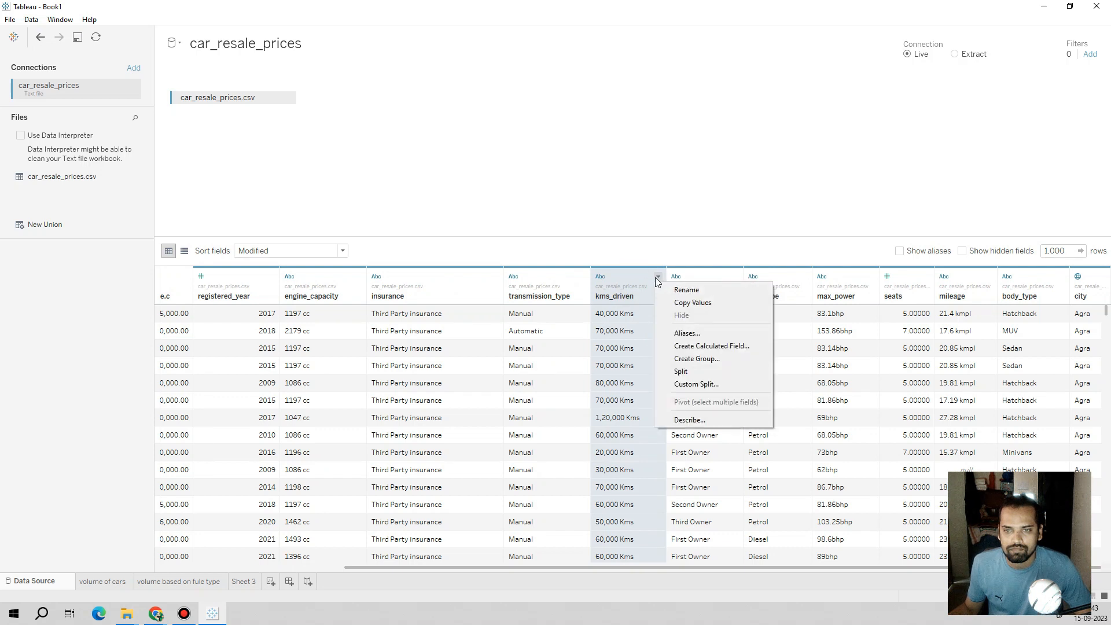
left_click(681, 372)
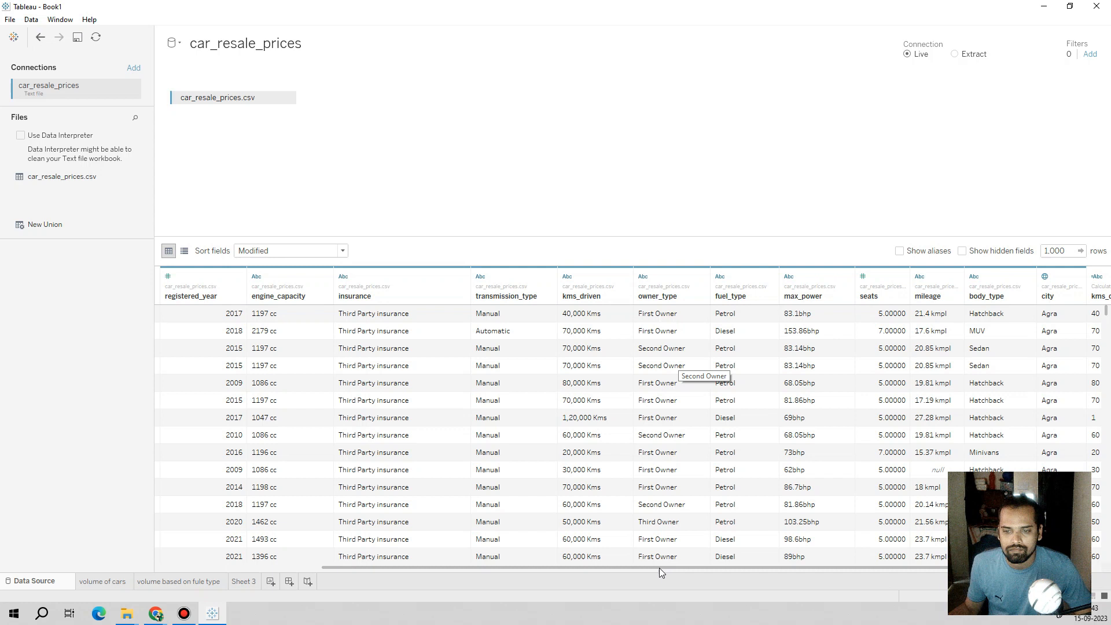
left_click_drag(709, 566, 836, 574)
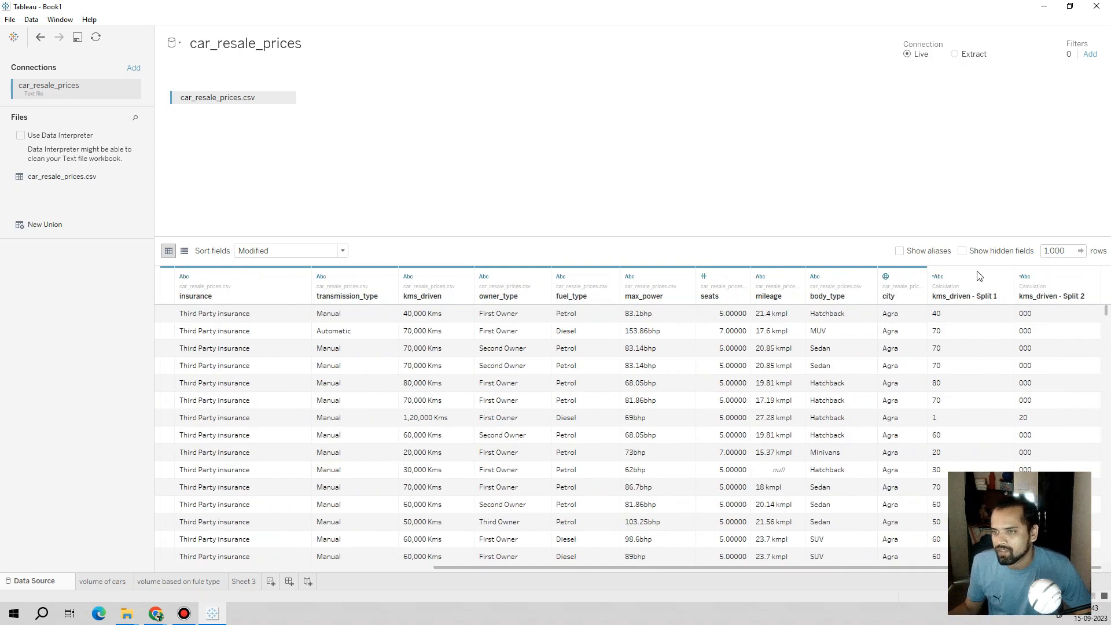
Open the formula of the kms_driven - Split 1 column for editing
left_click(1006, 276)
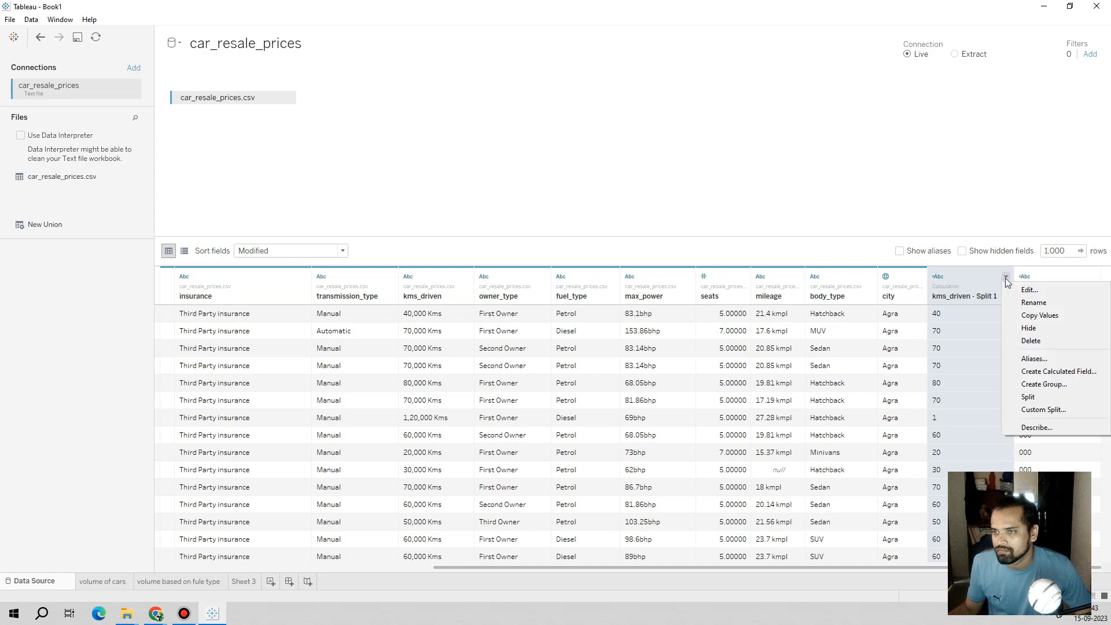
left_click(1030, 289)
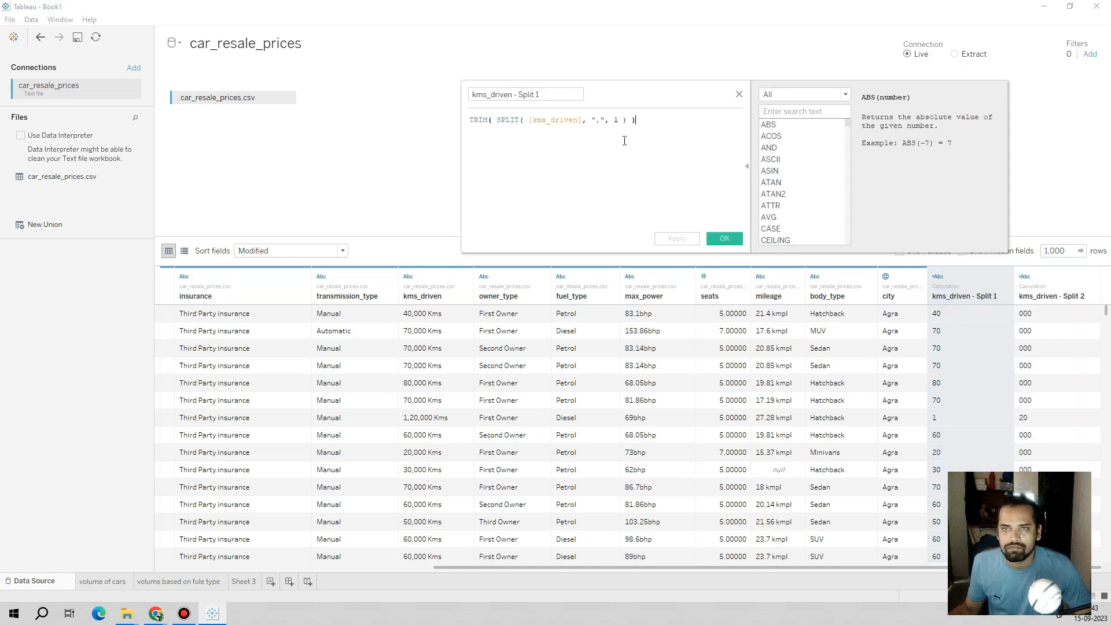
Change the delimiter in the kms_driven - Split 1 calculation from a comma to a space and apply it
key("Left")
key("Left")
key("Left")
key("Left")
key("Left")
key("Left")
key("Left")
key("Left")
key("BackSpace")
left_click(676, 239)
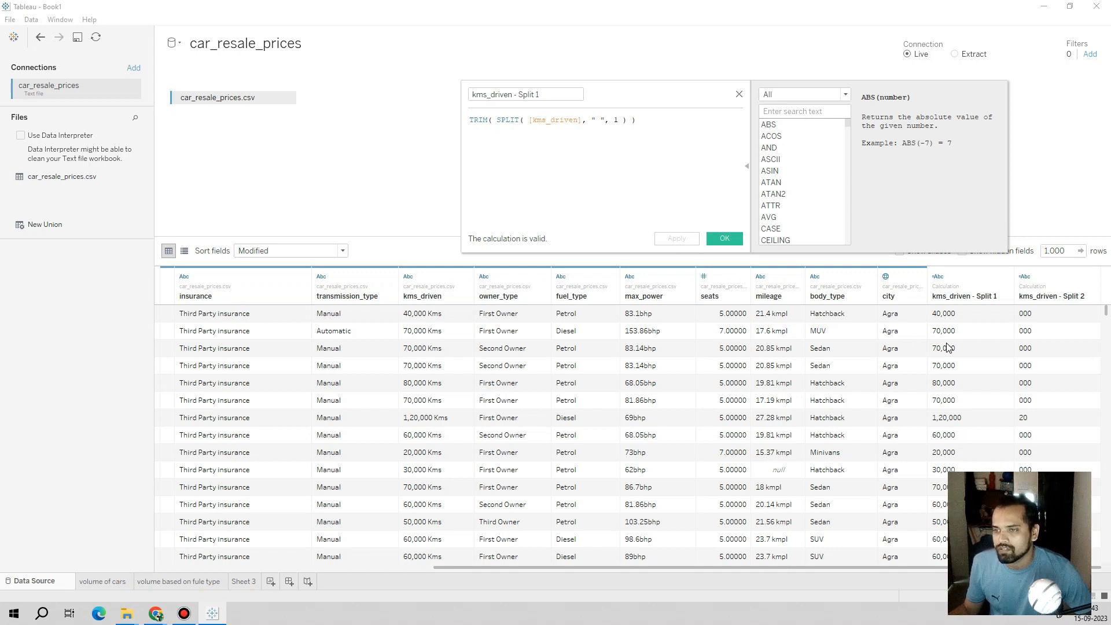
Hide the kms_driven - Split 2 column and accept the edited Split 1 calculation
left_click(1093, 277)
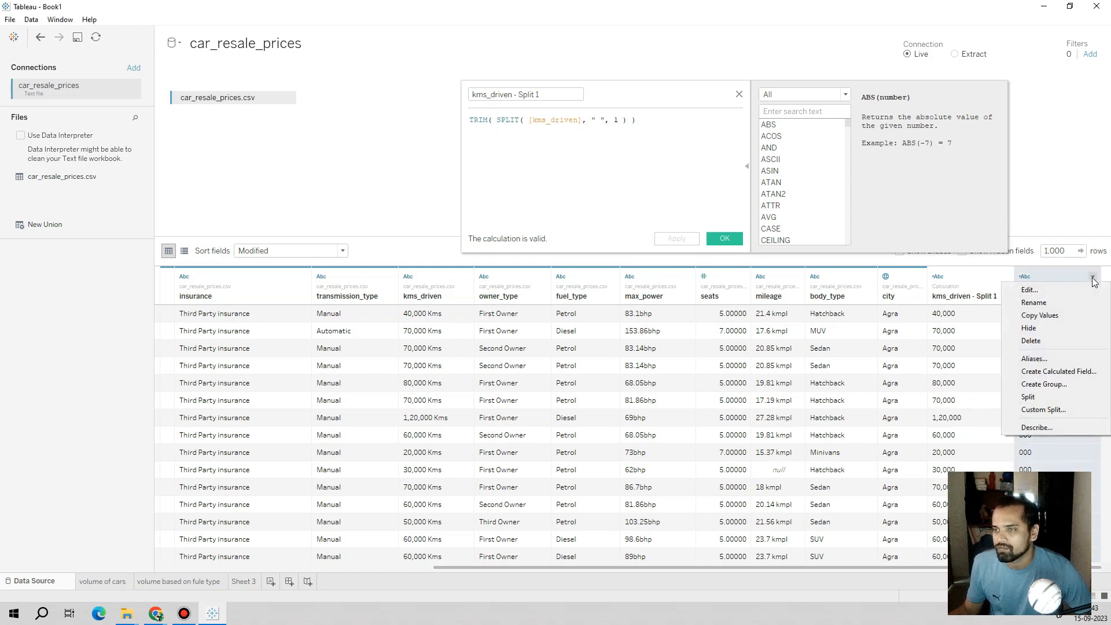
left_click(1065, 328)
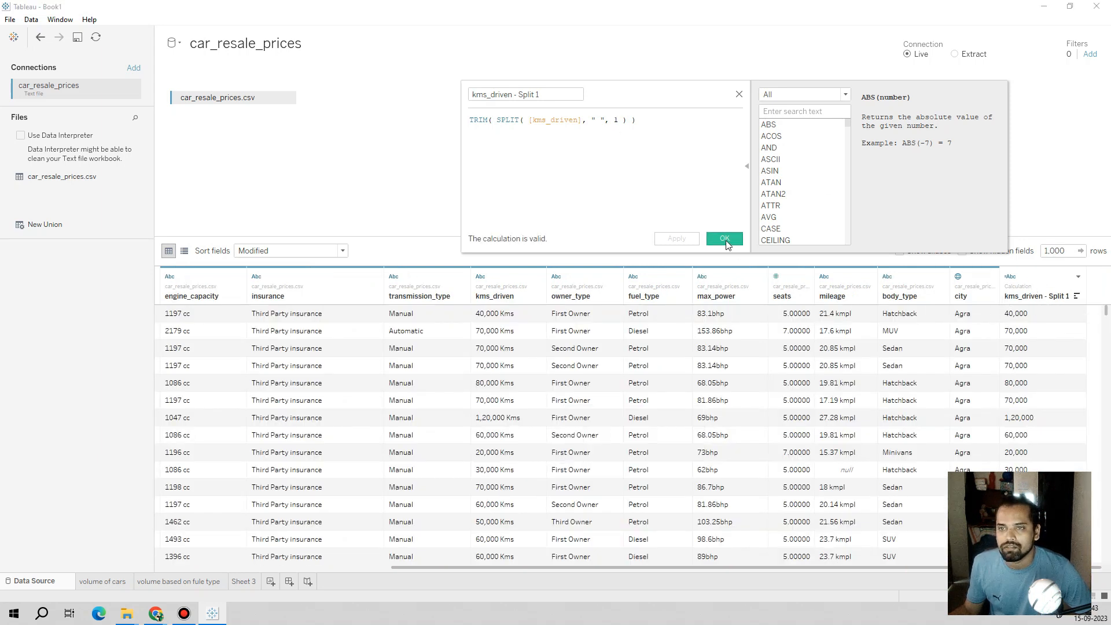
left_click(725, 239)
Rename the kms_driven - Split 1 field to kms_driven KM
right_click(1031, 298)
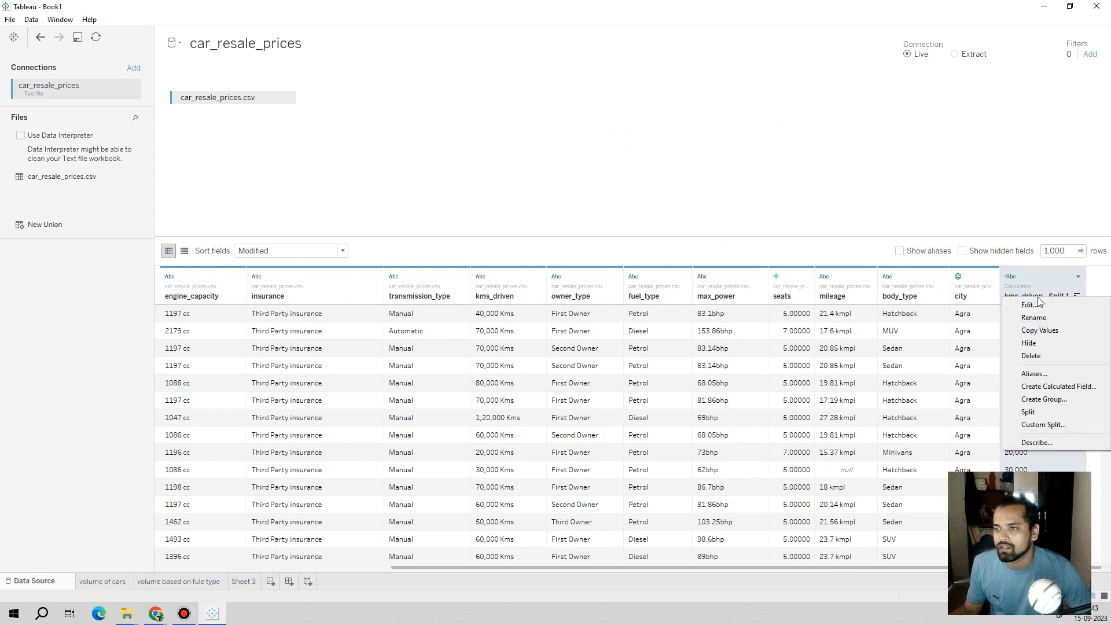
left_click(1052, 317)
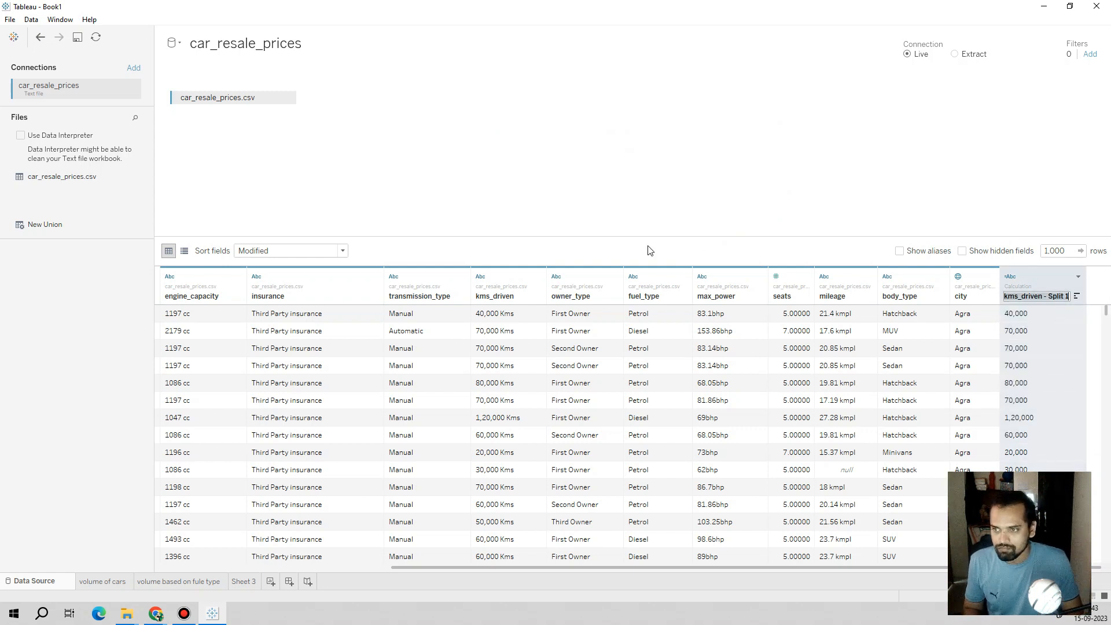
key("Right")
key("BackSpace")
key("BackSpace")
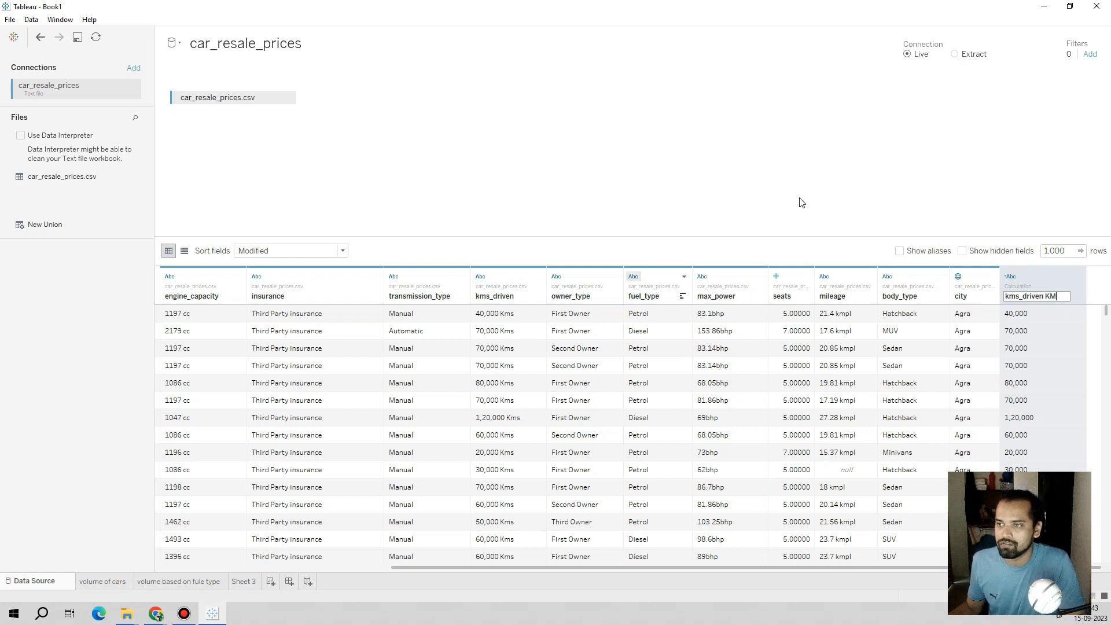
key("Return")
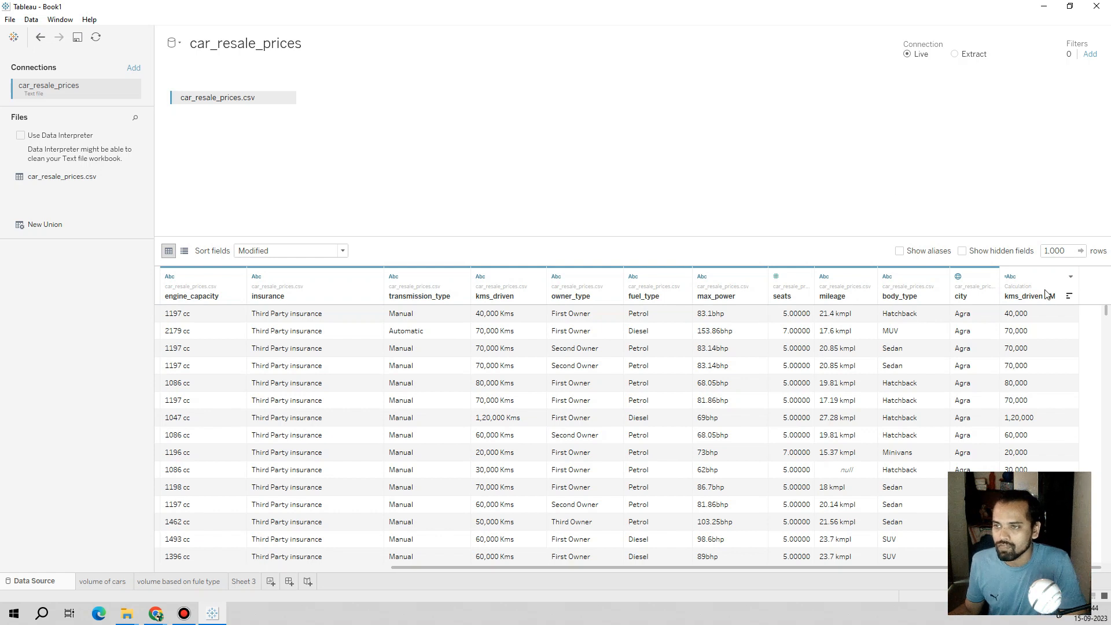
Try converting kms_driven KM to Number (whole) and compare the 1,20,000 Kms row with its original value
left_click(1010, 278)
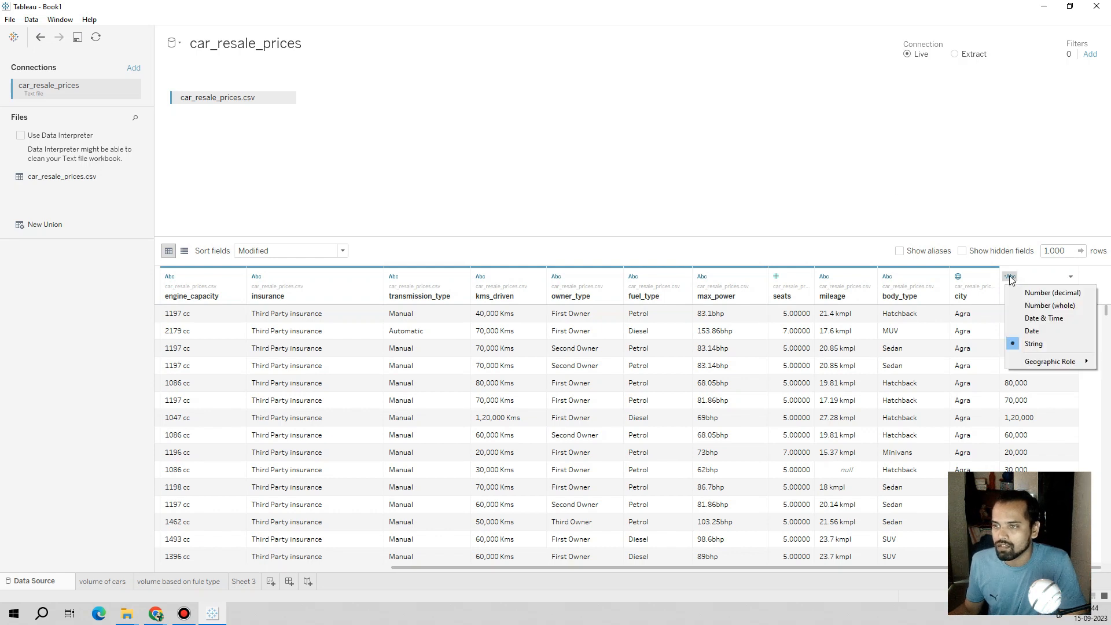
left_click(1044, 311)
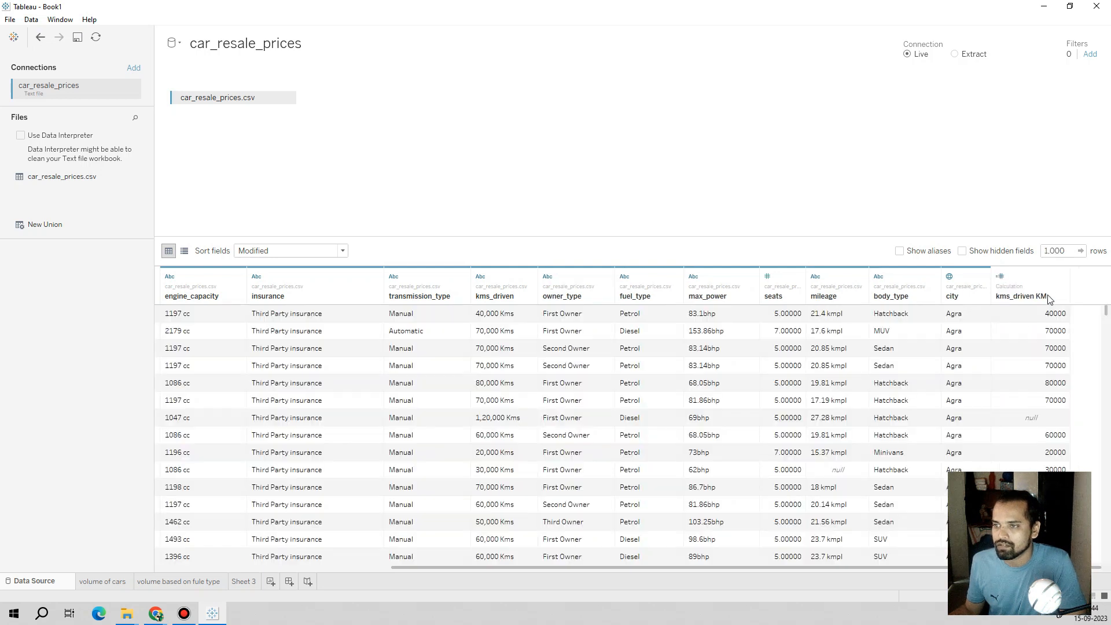
left_click(1030, 422)
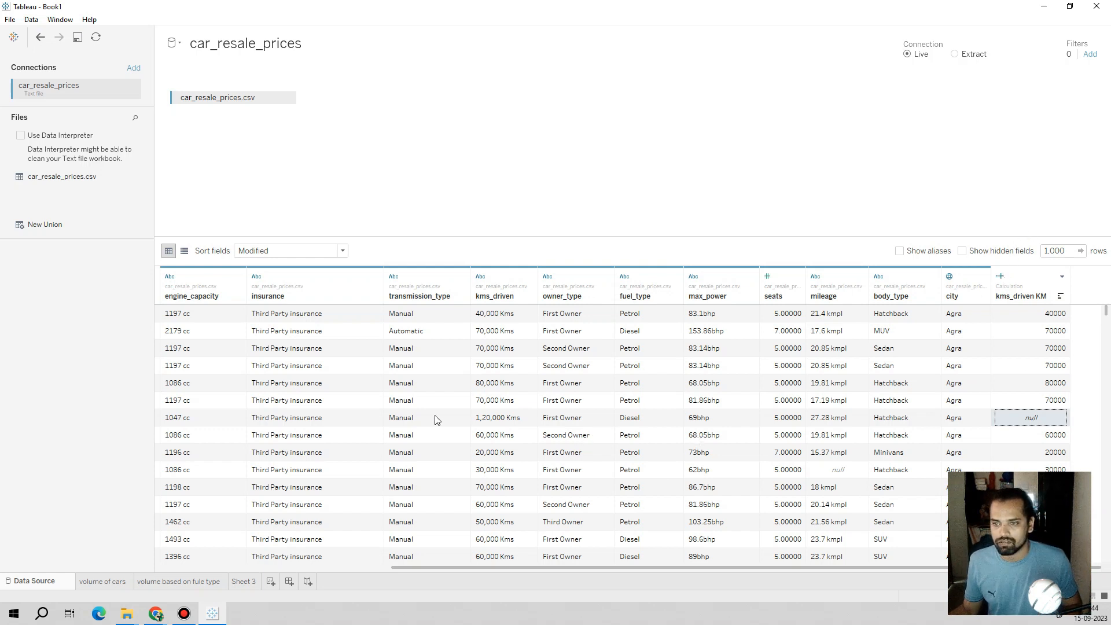
left_click(493, 426)
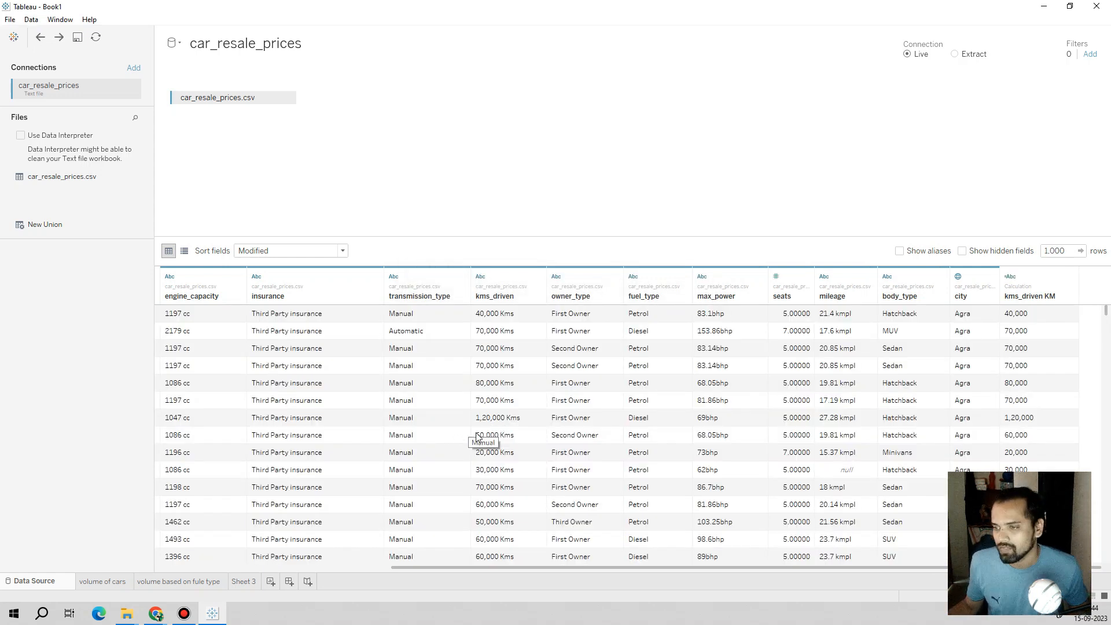
left_click(1028, 420)
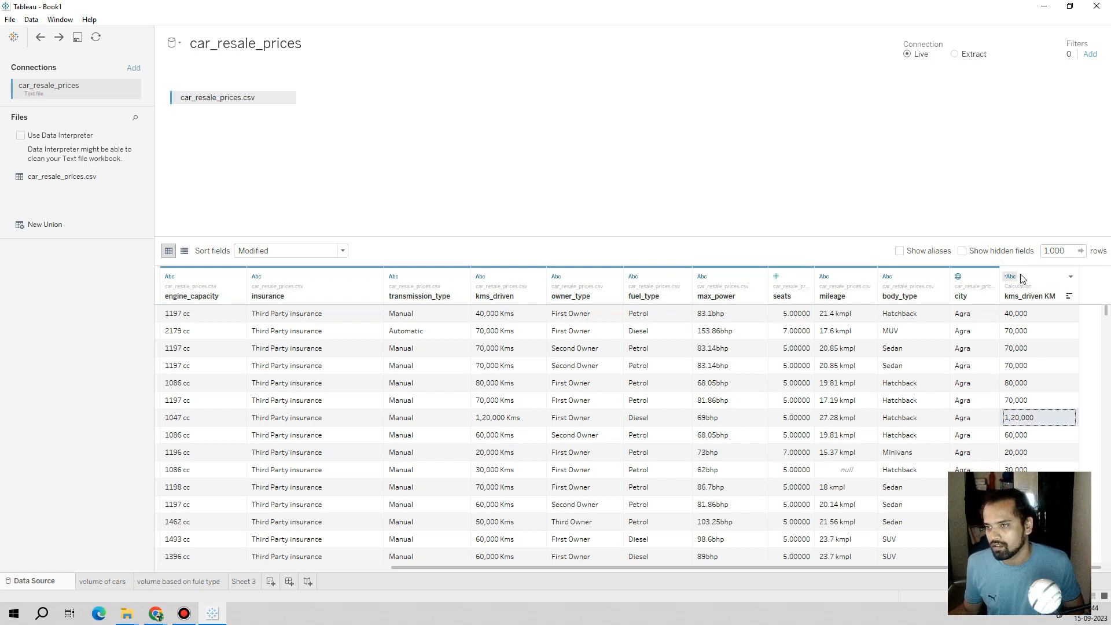
left_click(1071, 276)
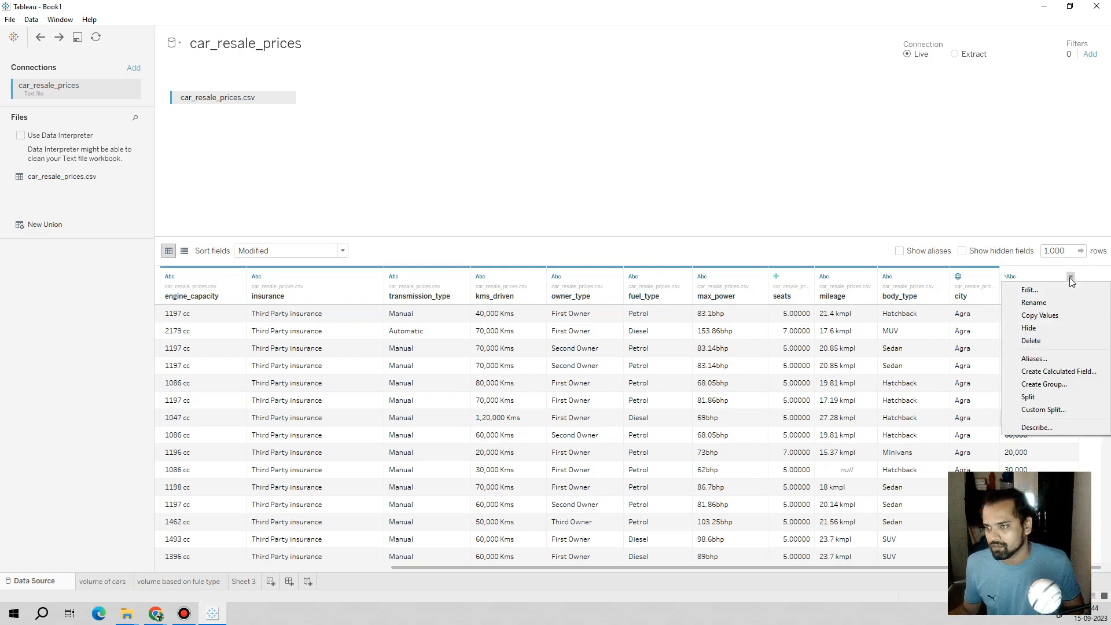
left_click(911, 224)
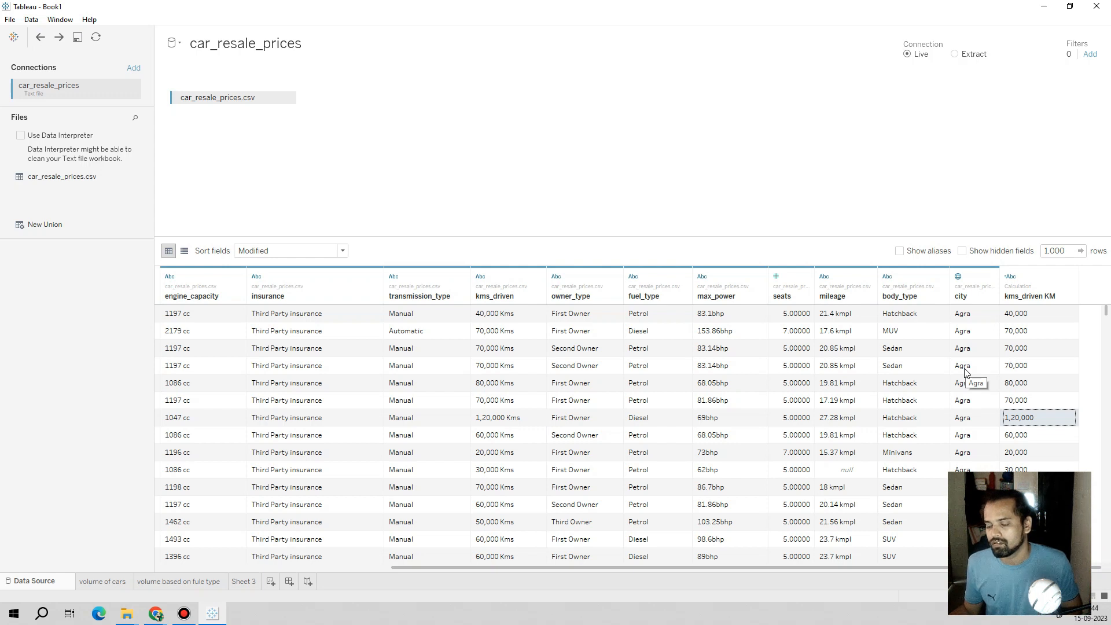
Try converting kms_driven KM to Number (decimal) and check the 1,20,000 Kms row against the source column
left_click(1010, 277)
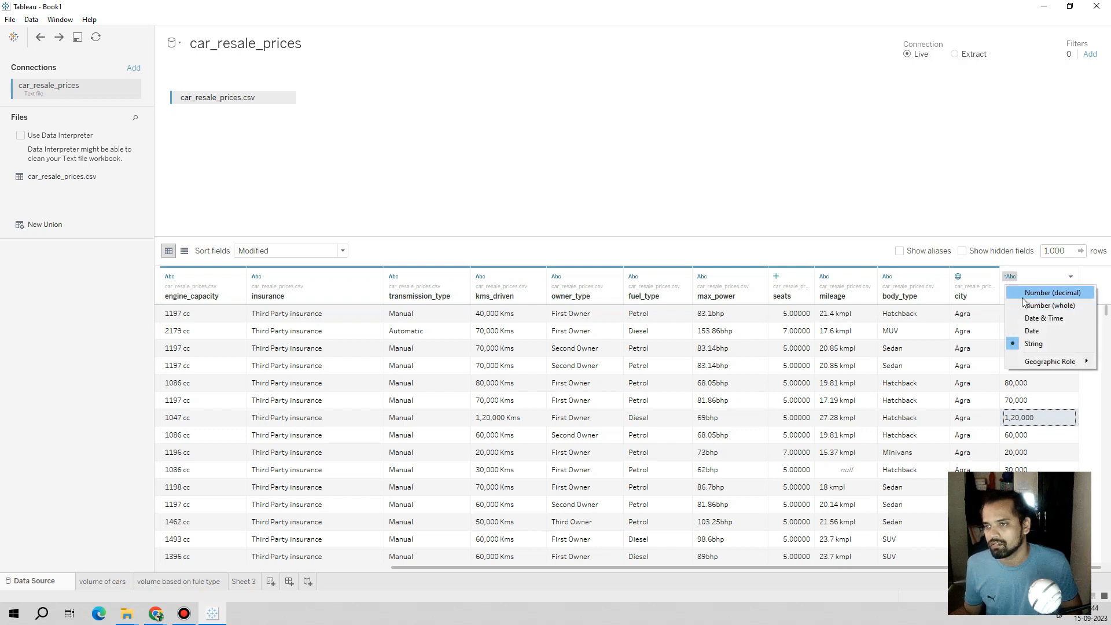
left_click(1023, 297)
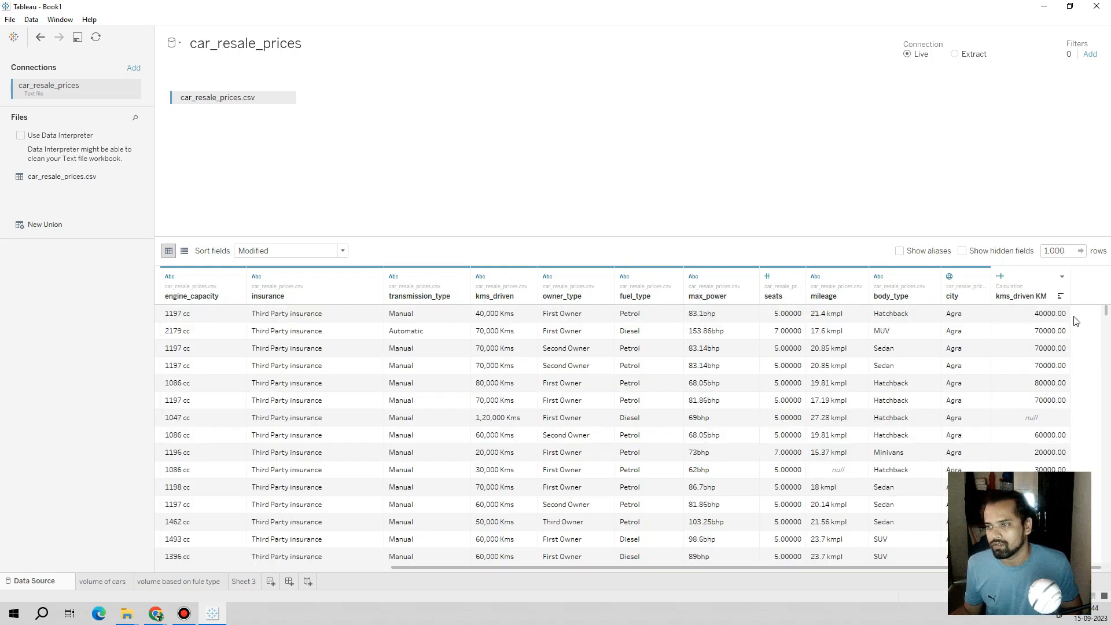
left_click(1054, 421)
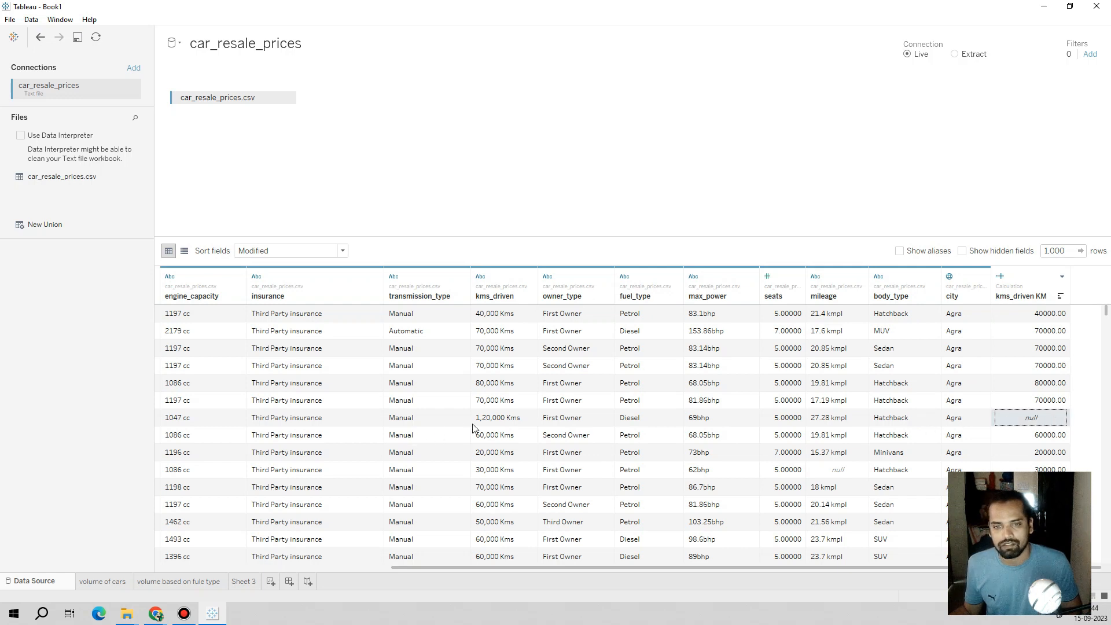
left_click(493, 424)
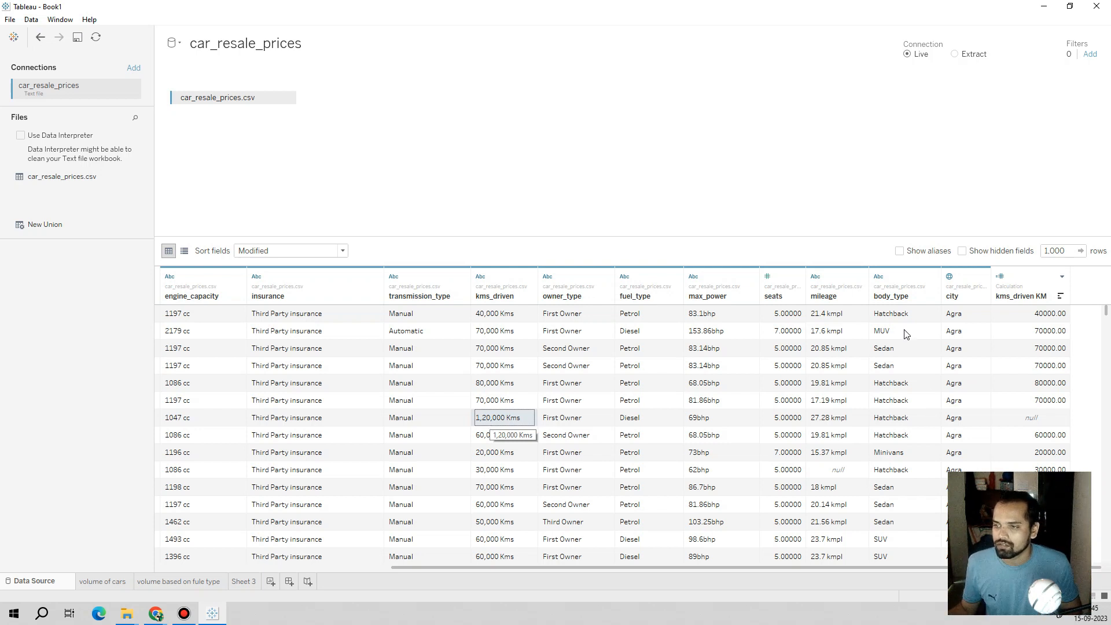
Check the converted values in further rows, and set the kms_driven KM data type back to String
scroll(906, 334, "down", 5)
scroll(903, 341, "down", 3)
scroll(896, 344, "down", 3)
scroll(894, 342, "down", 3)
scroll(897, 340, "up", 5)
scroll(898, 334, "up", 10)
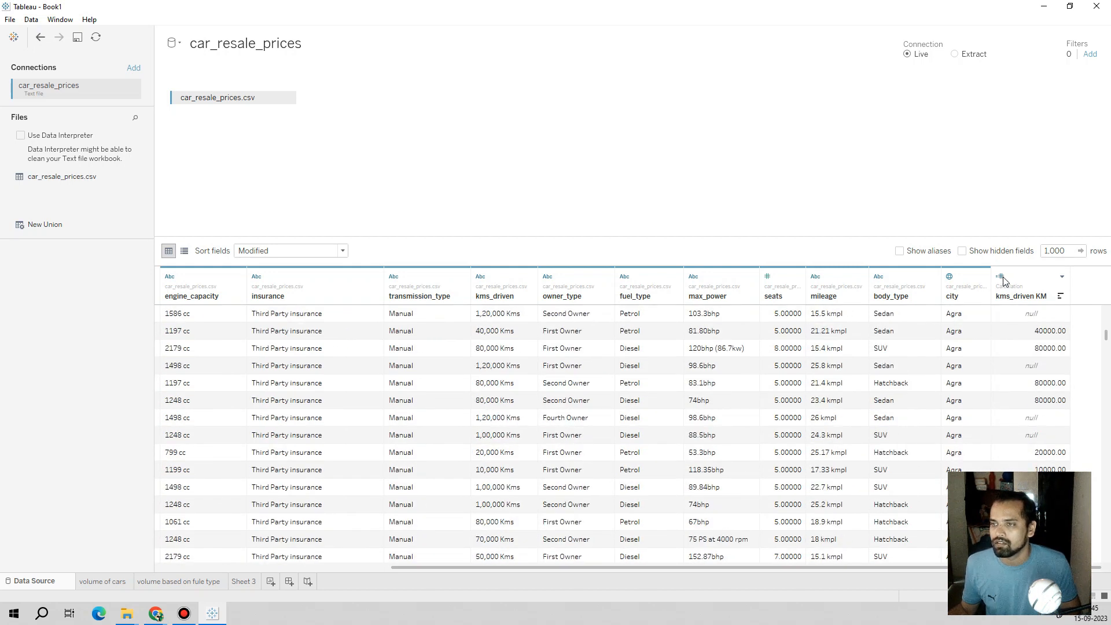
left_click(1001, 277)
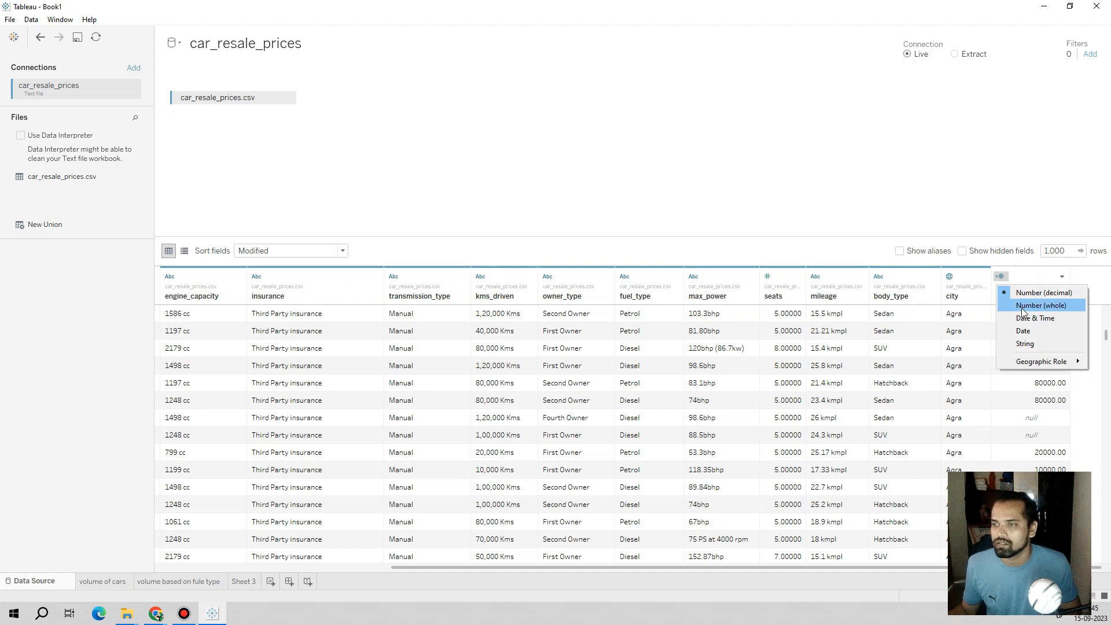
left_click(1019, 345)
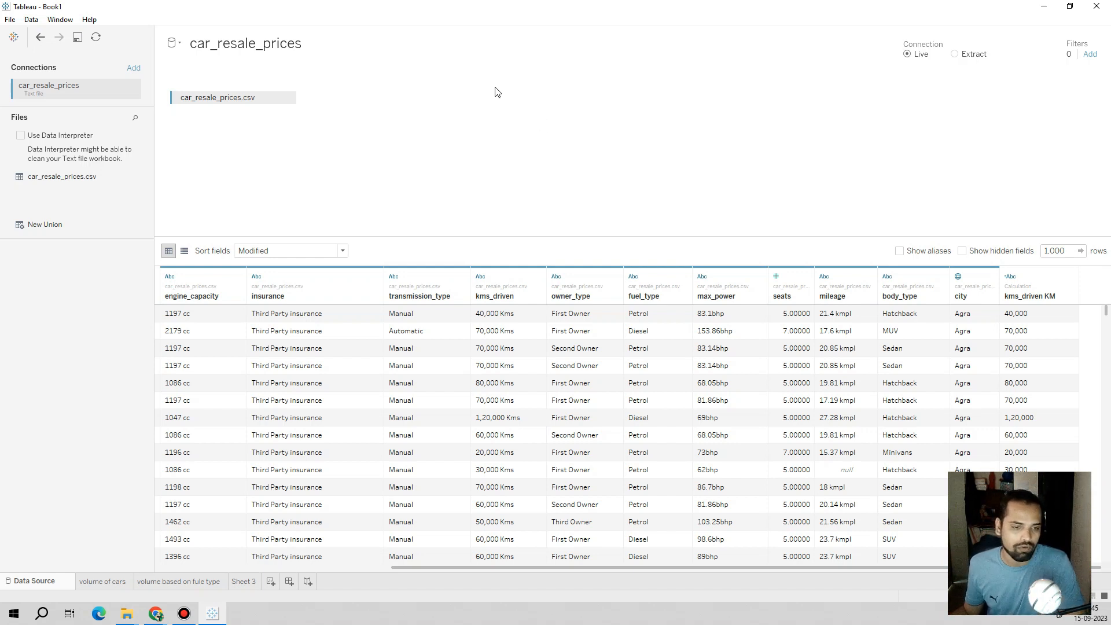
On Sheet 3, delete the invalid kms_driven (copy) split field and add kms_driven KM to Rows
left_click(242, 581)
left_click_drag(354, 77, 157, 354)
left_click(60, 200)
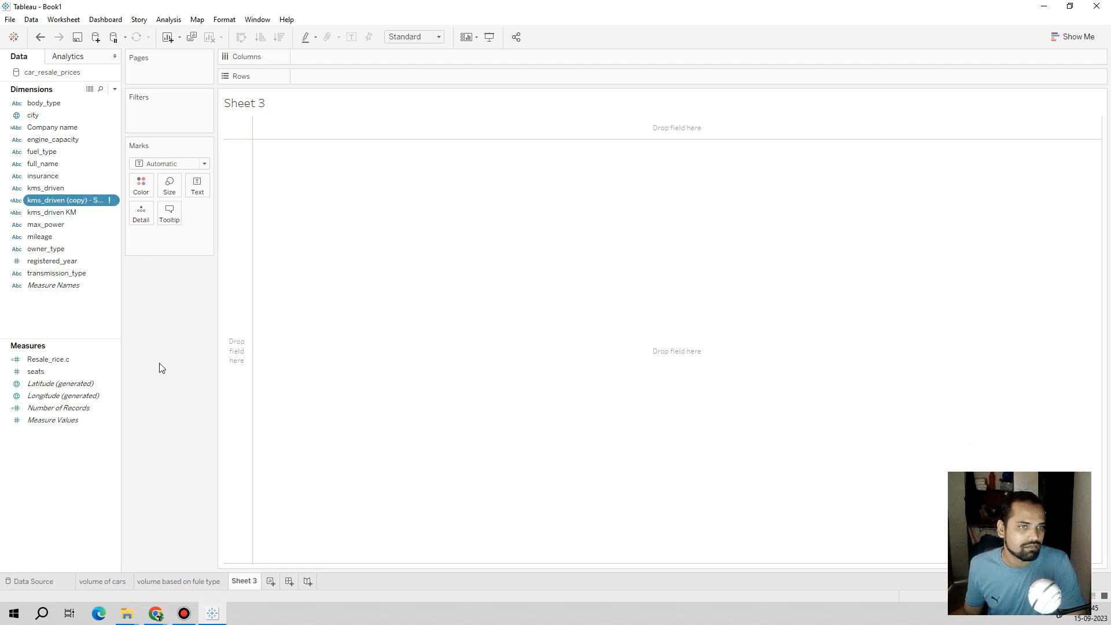
right_click(86, 206)
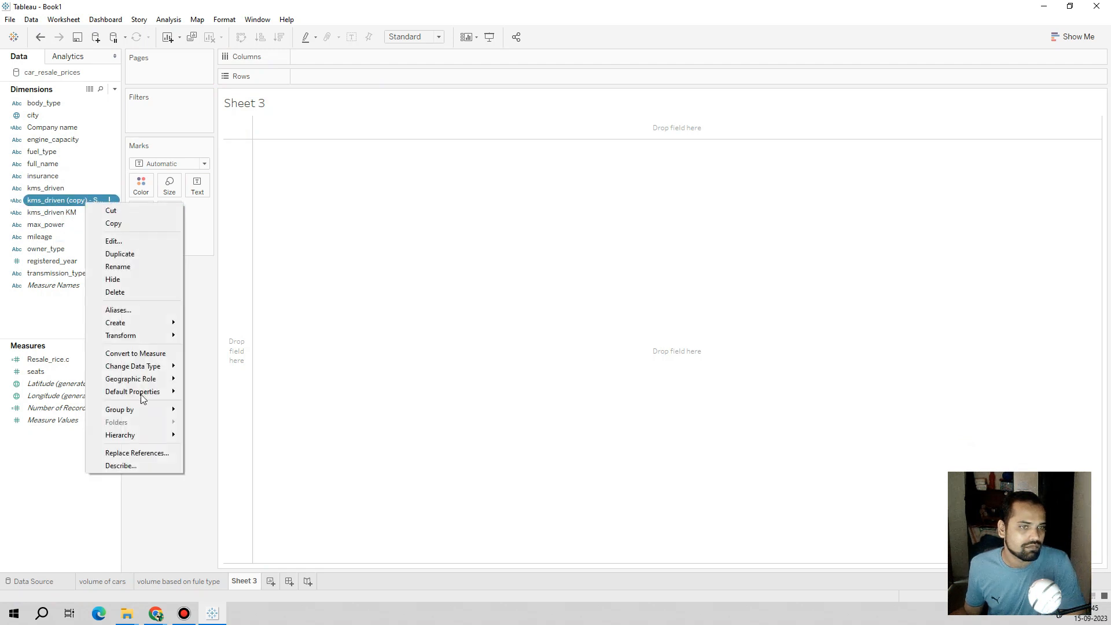
left_click(115, 292)
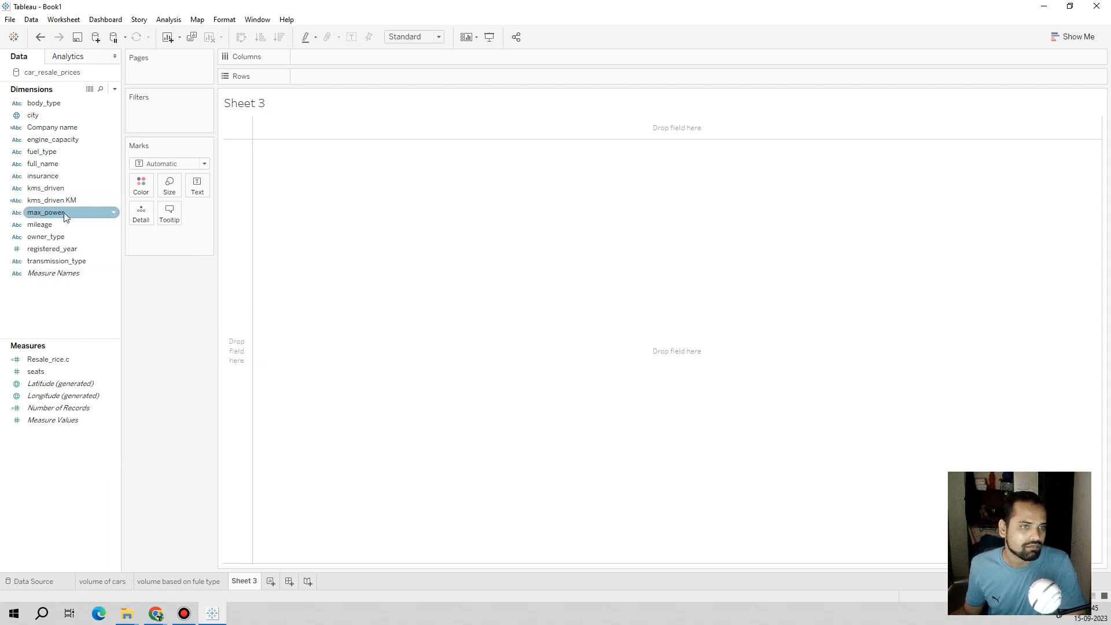
left_click_drag(55, 200, 328, 86)
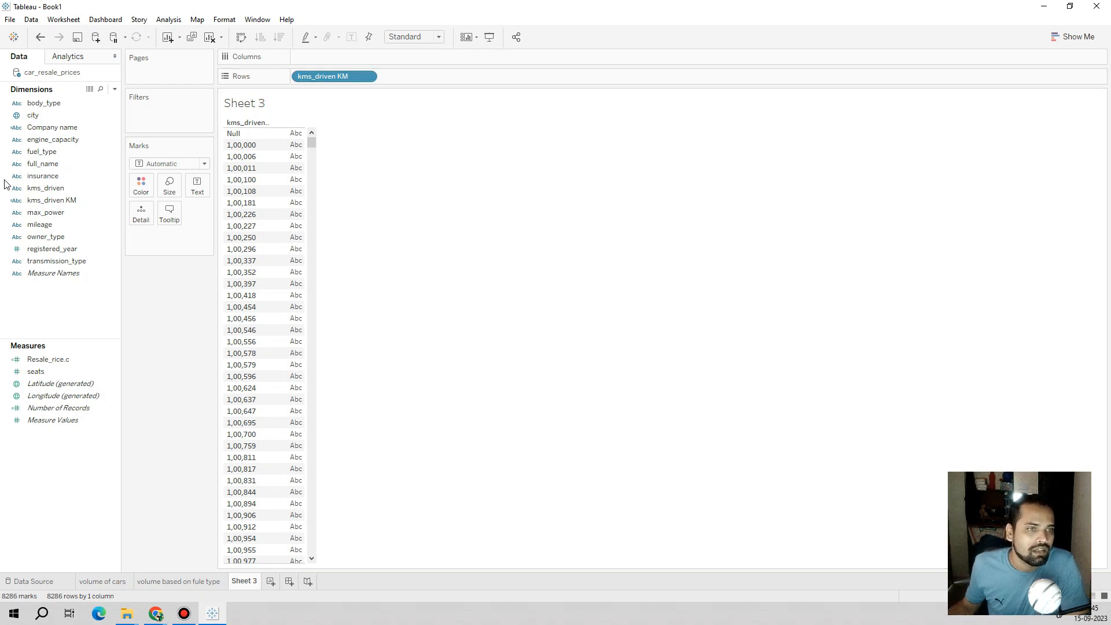
Copy the kms_driven KM dimension and paste it as a second field in the data source
right_click(71, 199)
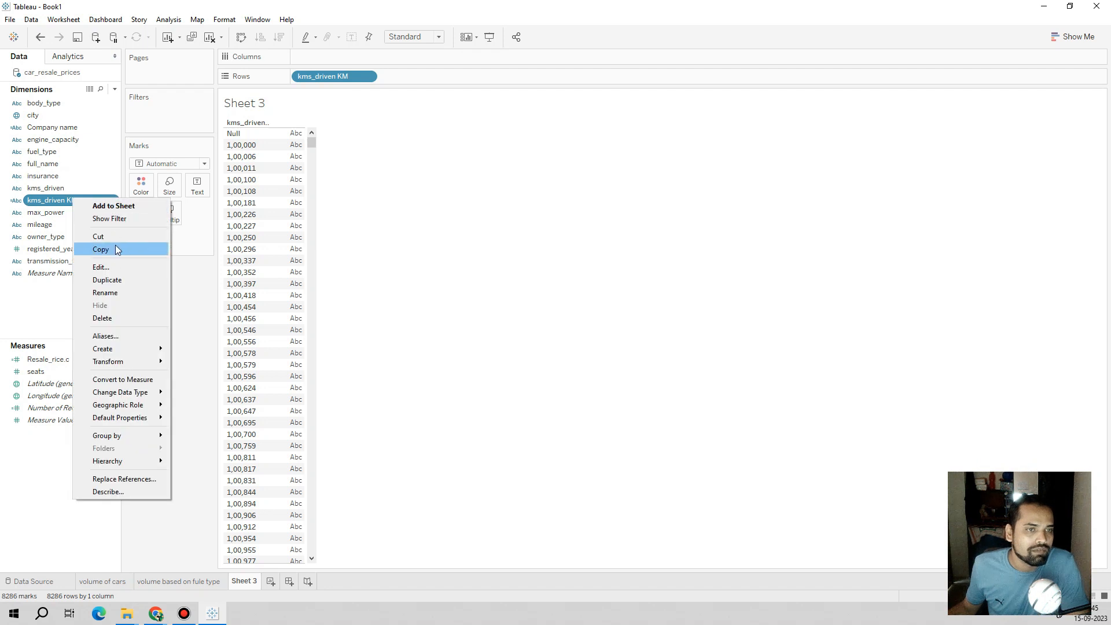
left_click(116, 249)
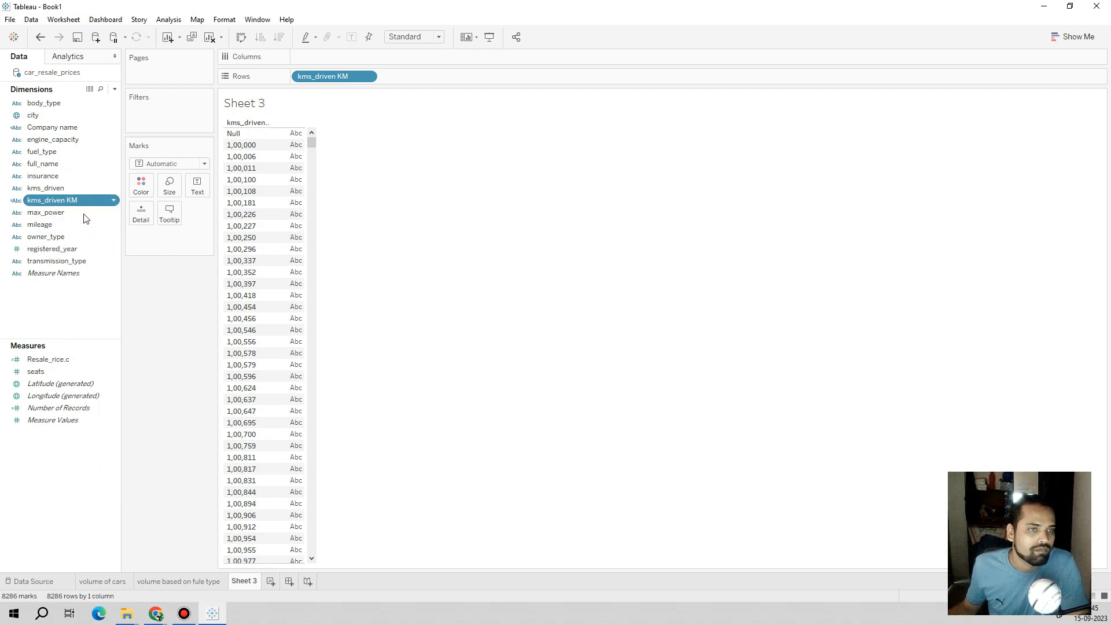
right_click(71, 203)
left_click(196, 298)
right_click(71, 198)
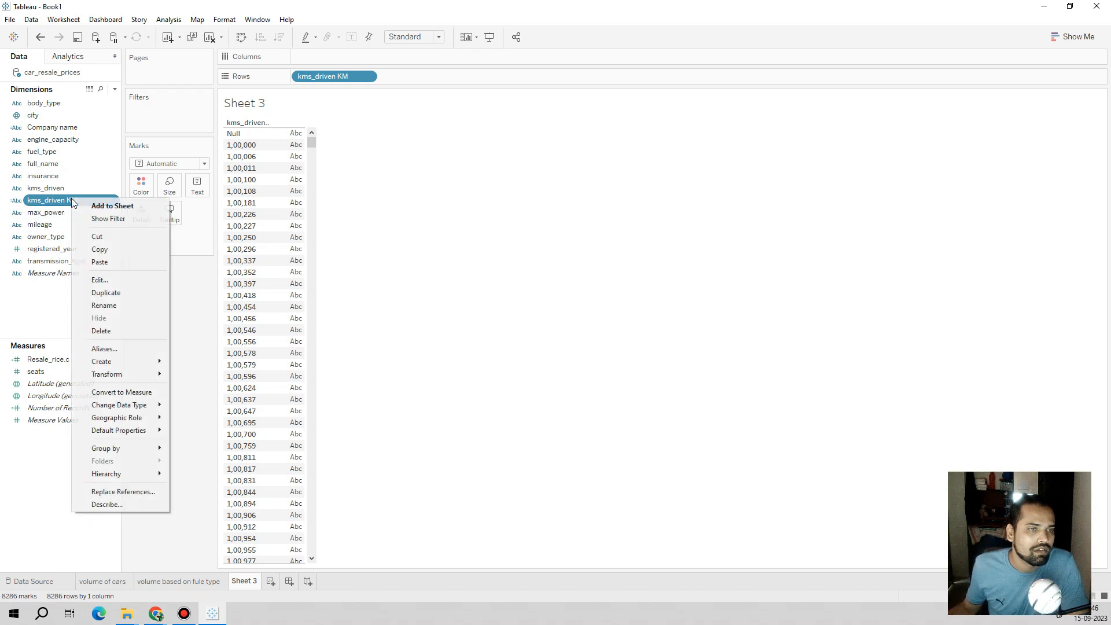
left_click(110, 252)
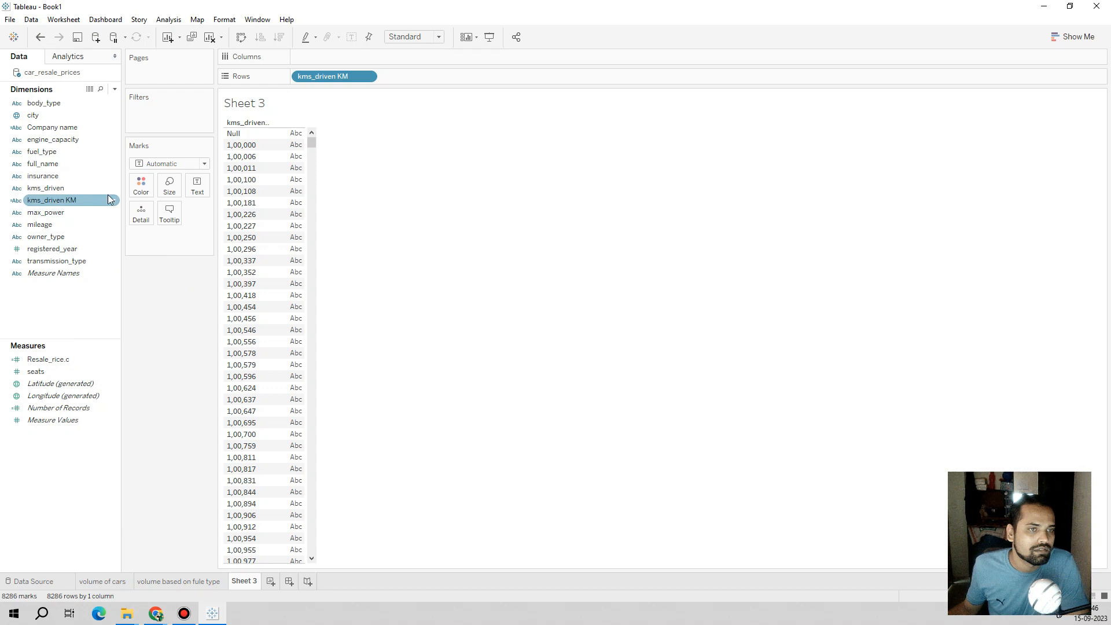
right_click(86, 200)
left_click(127, 261)
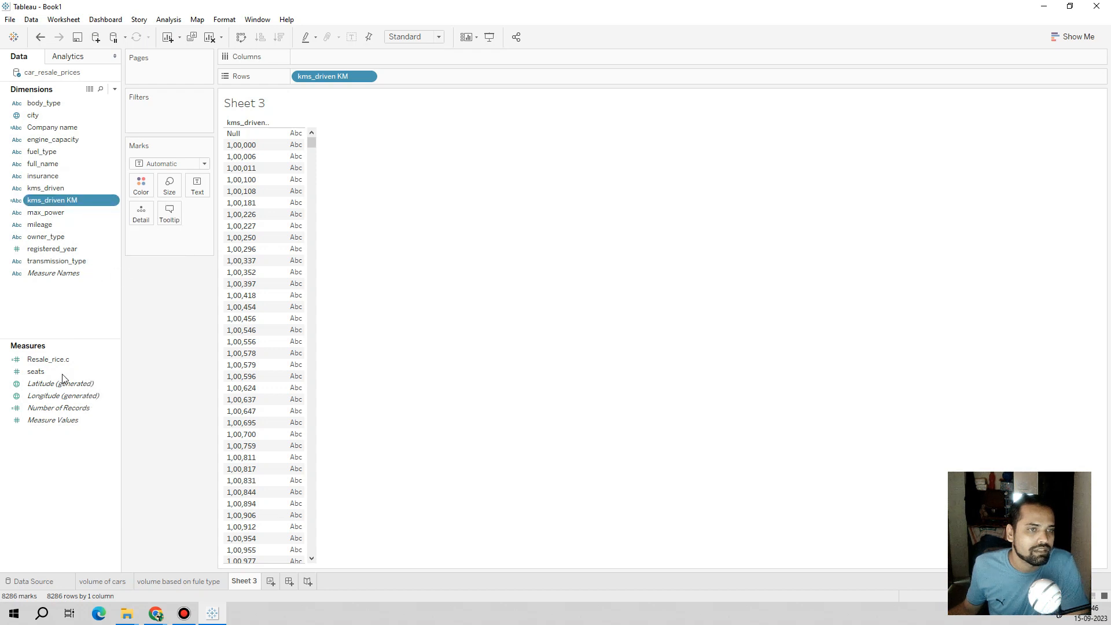
Convert the pasted copy of kms_driven KM to a measure and place it in the view as text values
right_click(59, 213)
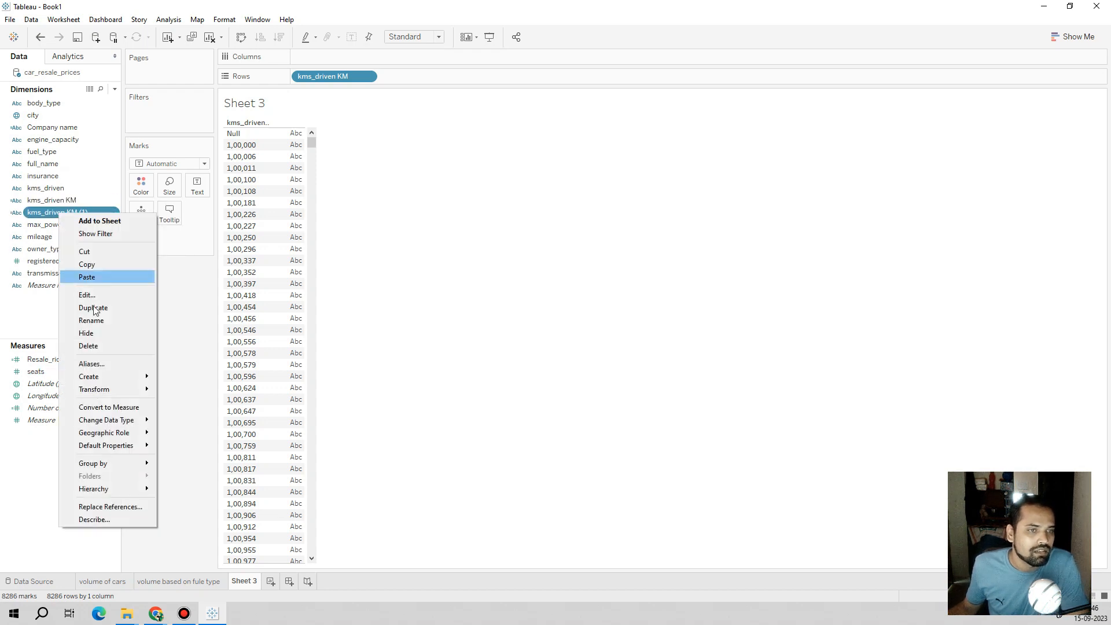
left_click(115, 404)
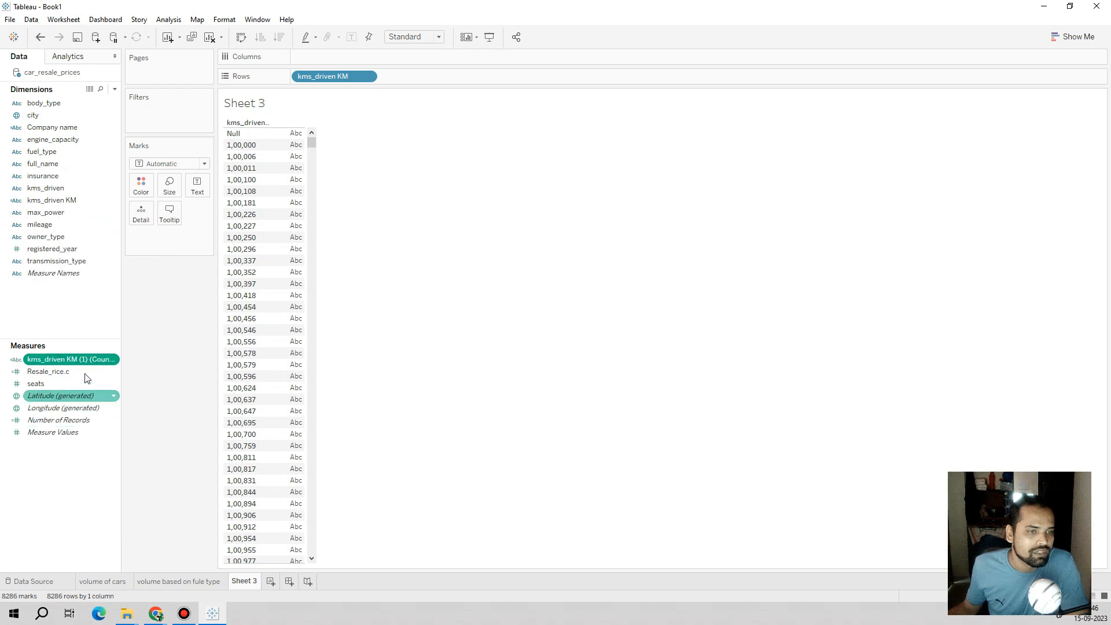
left_click_drag(57, 362, 298, 149)
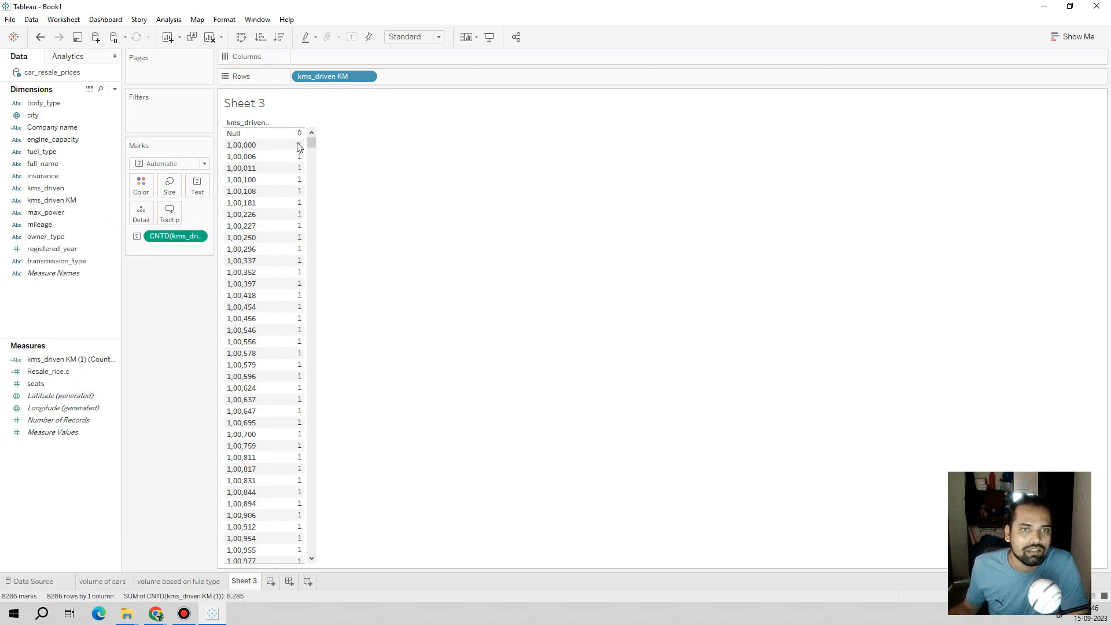
Look over the aggregation choices of the distinct-count kms_driven KM (1) text values and remove that field from the view
left_click(199, 237)
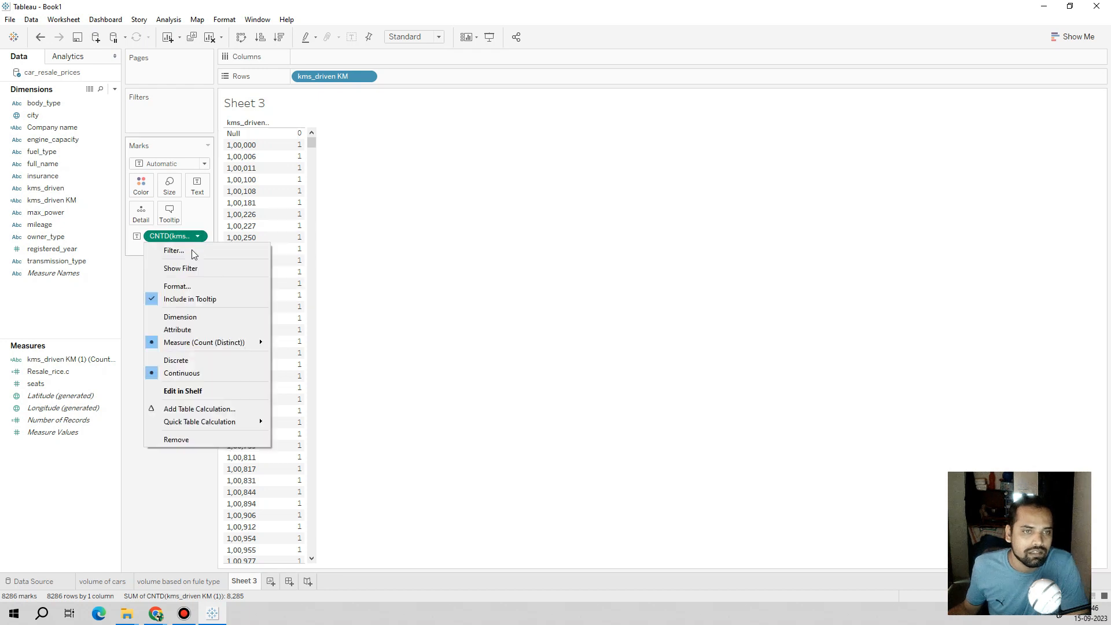
mouse_move(181, 341)
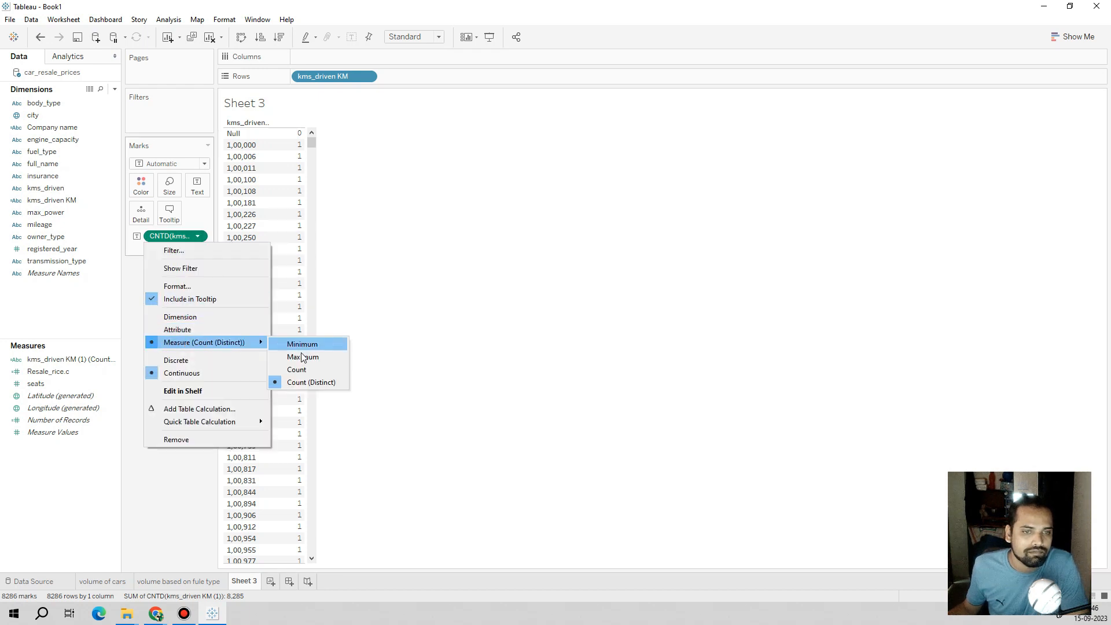
left_click(208, 361)
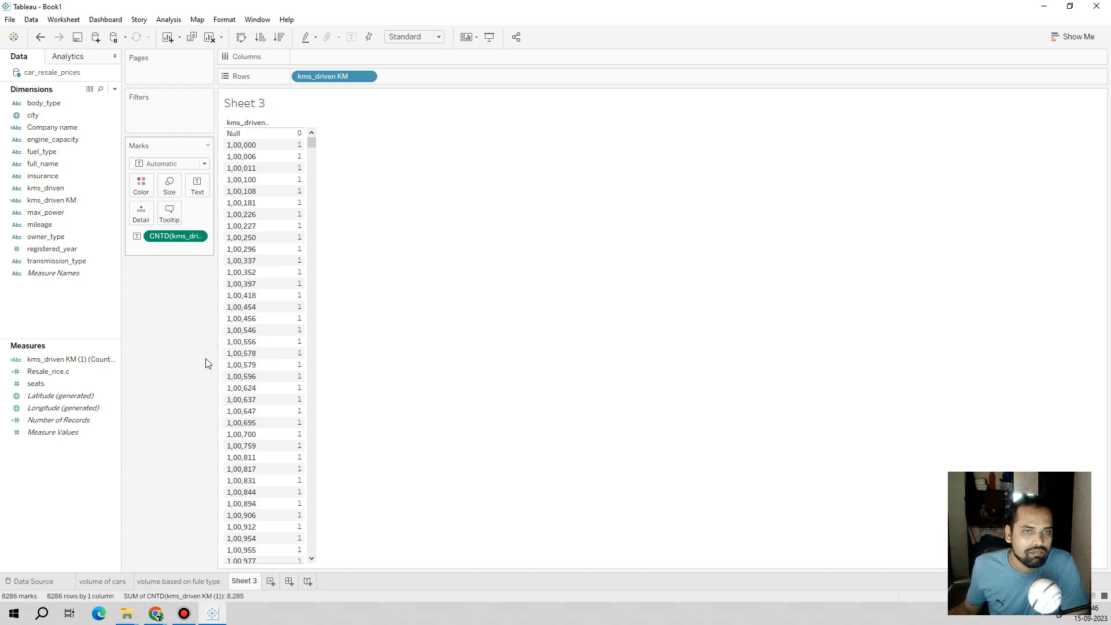
left_click_drag(197, 242, 172, 369)
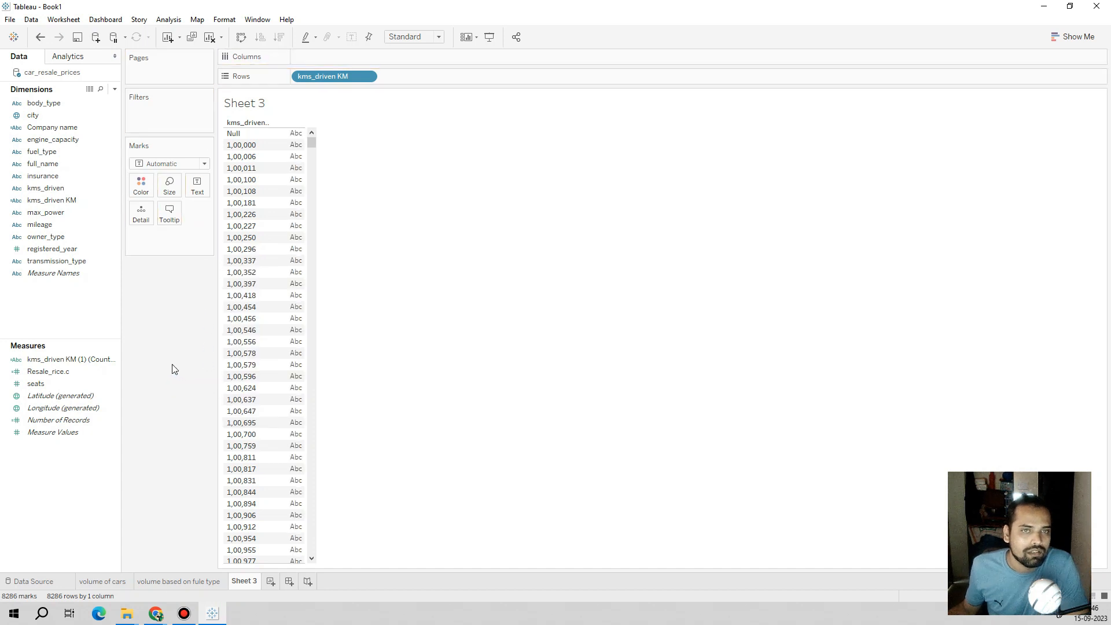
Edit the kms_driven KM (1) calculation to return a whole number: int(TRIM( SPLIT( [kms_driven], " ", 1 ) ))
left_click(71, 364)
right_click(71, 364)
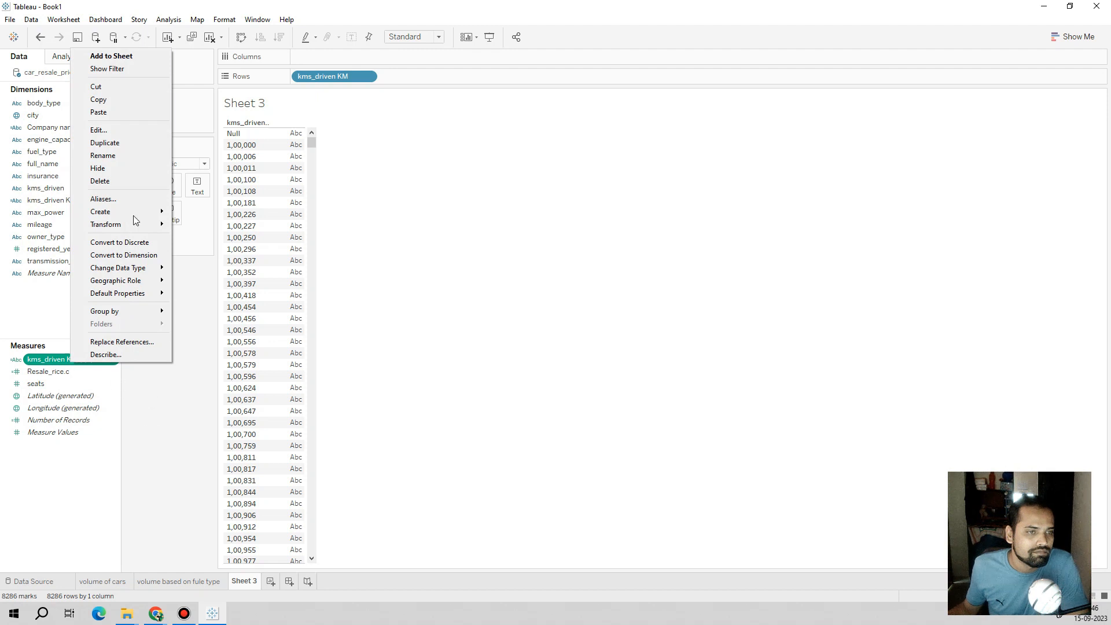
left_click(98, 129)
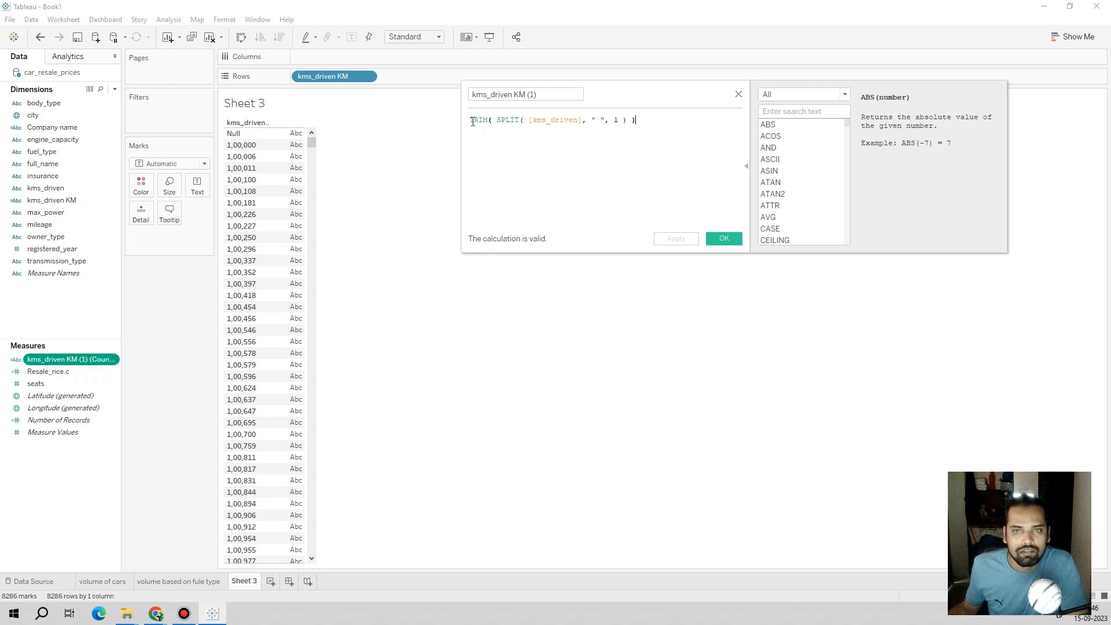
type("int (")
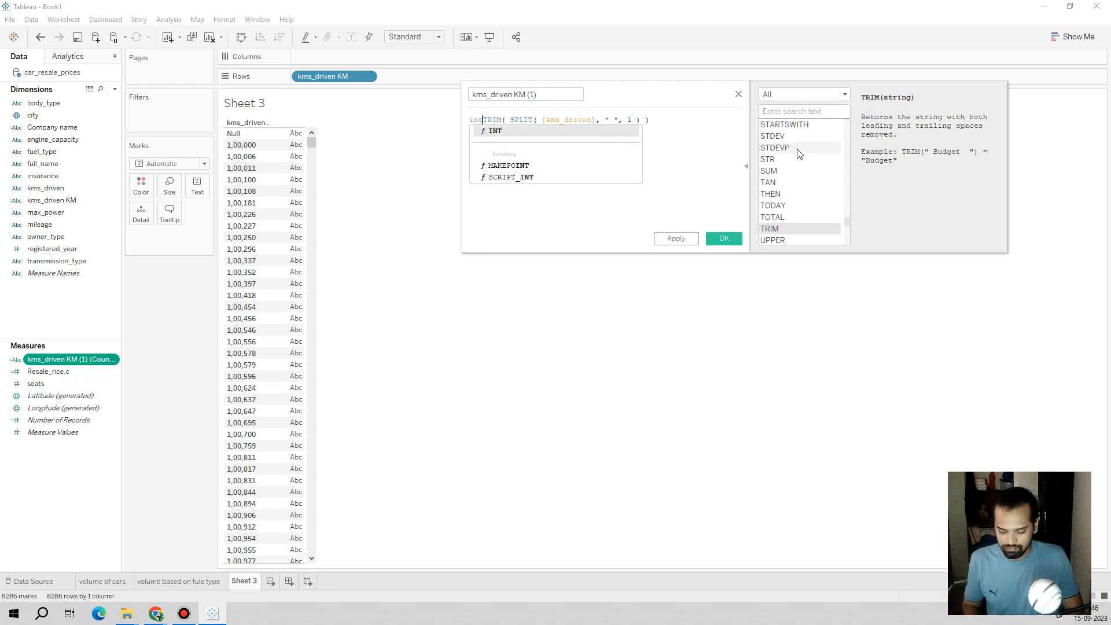
key("End")
type("))")
left_click(671, 239)
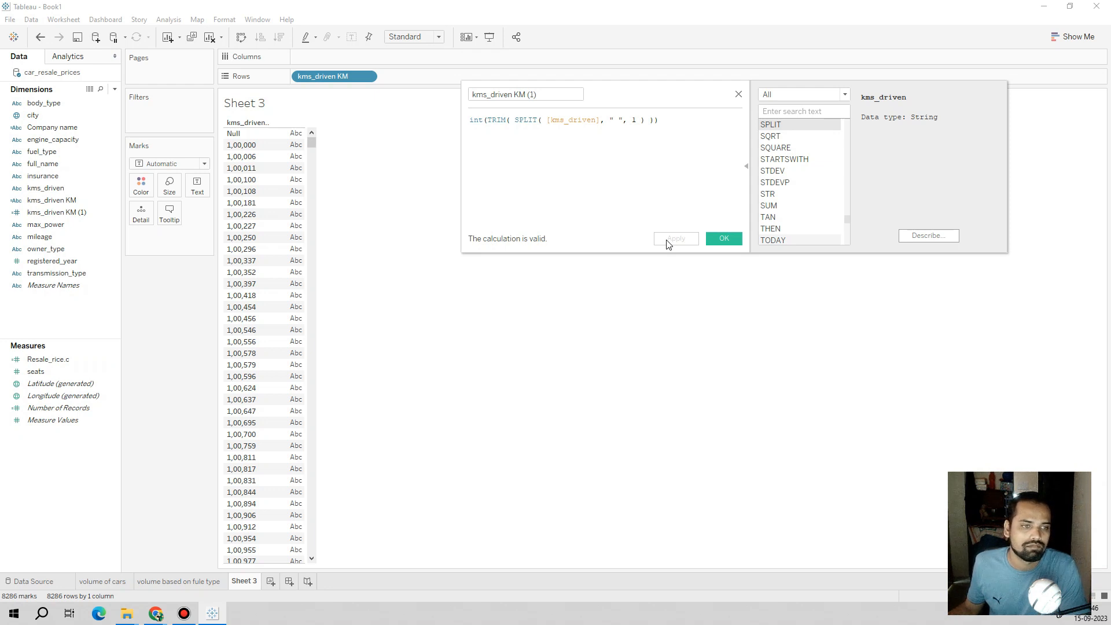
left_click(724, 238)
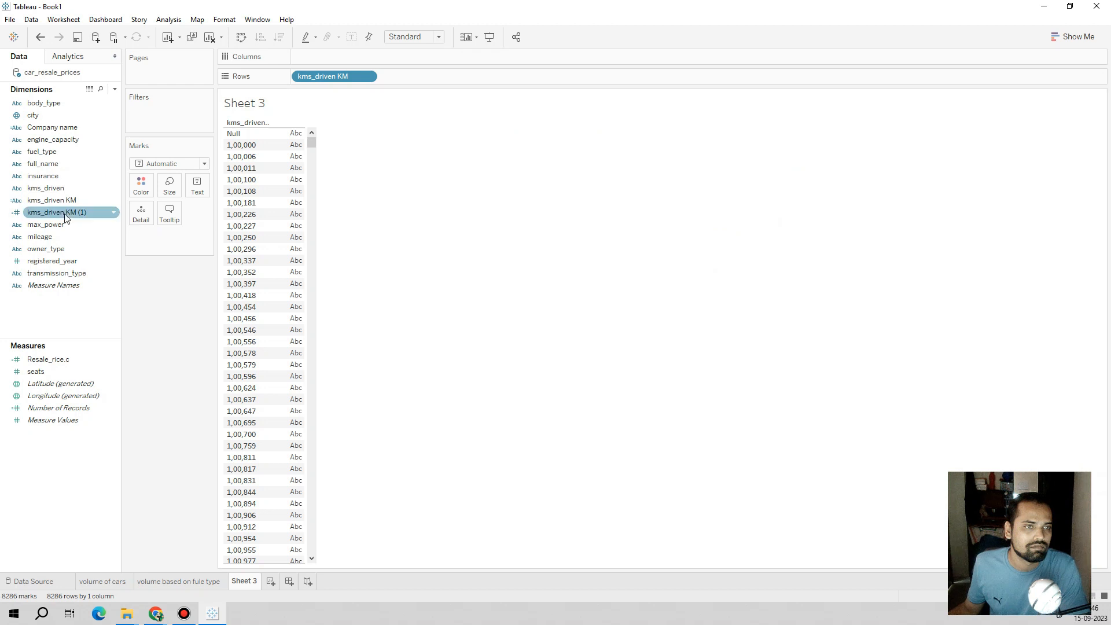
Make kms_driven KM (1) a measure and show its sum per kms_driven KM value as a text table
left_click_drag(64, 212, 492, 79)
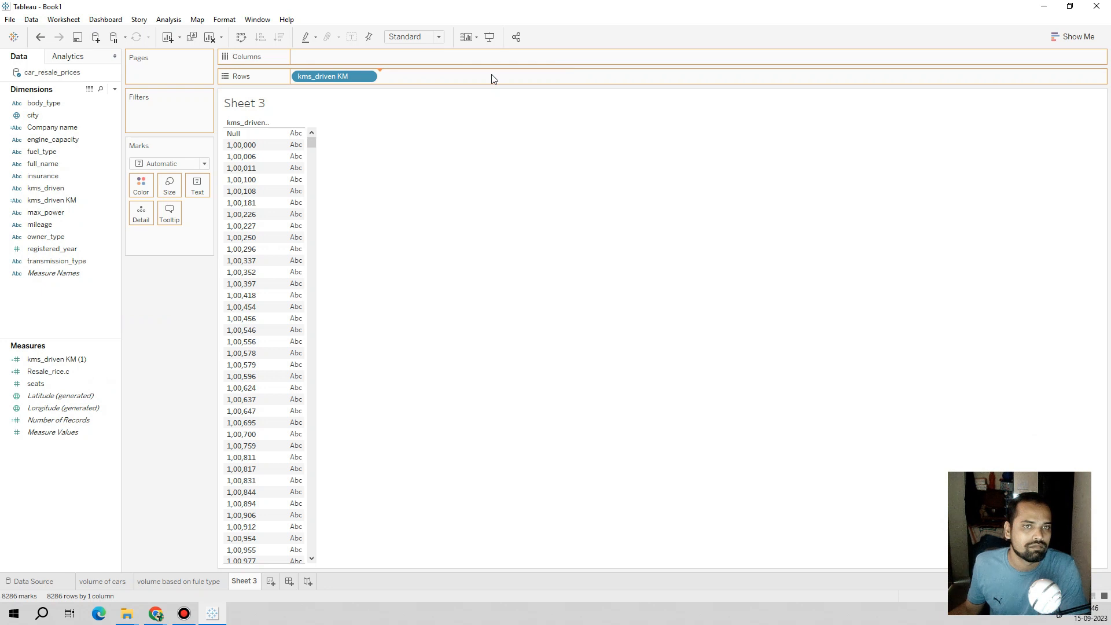
left_click_drag(492, 79, 492, 79)
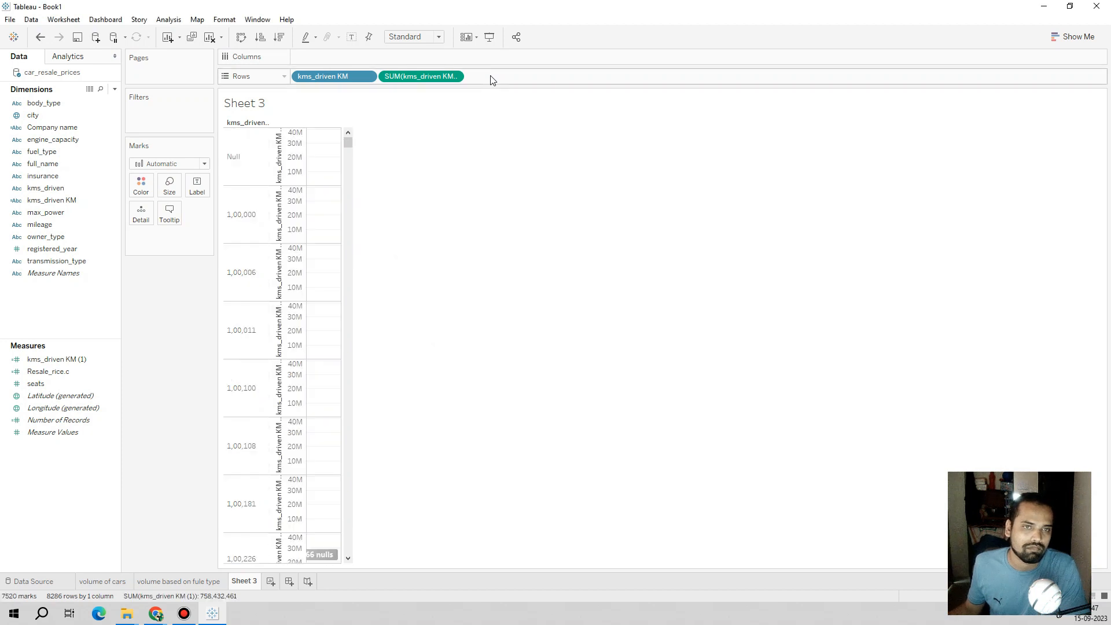
left_click(1072, 36)
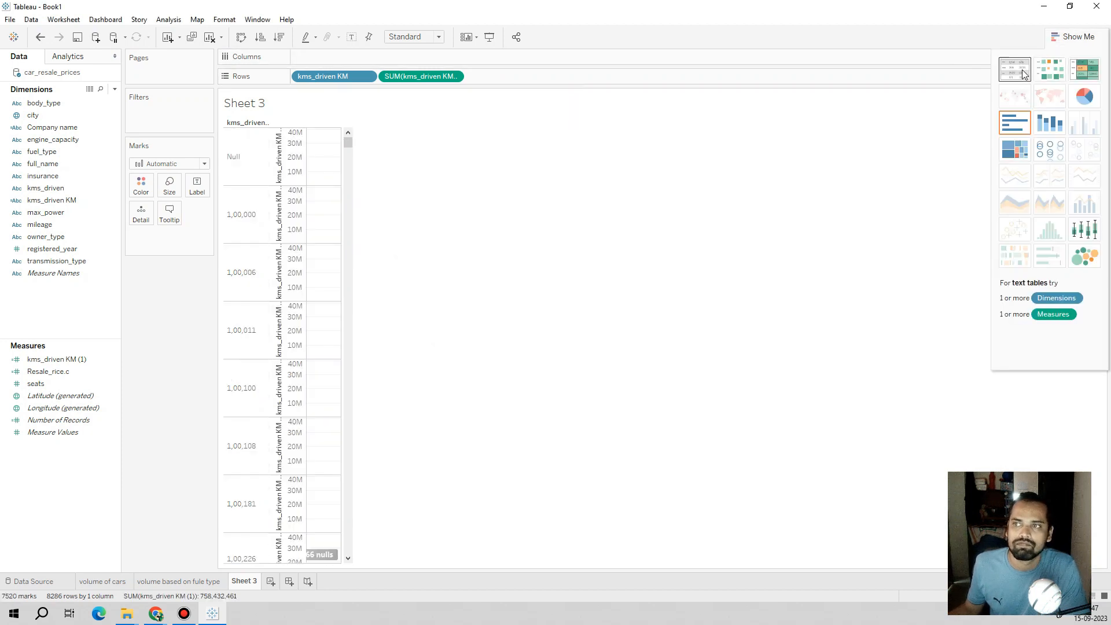
left_click(1007, 68)
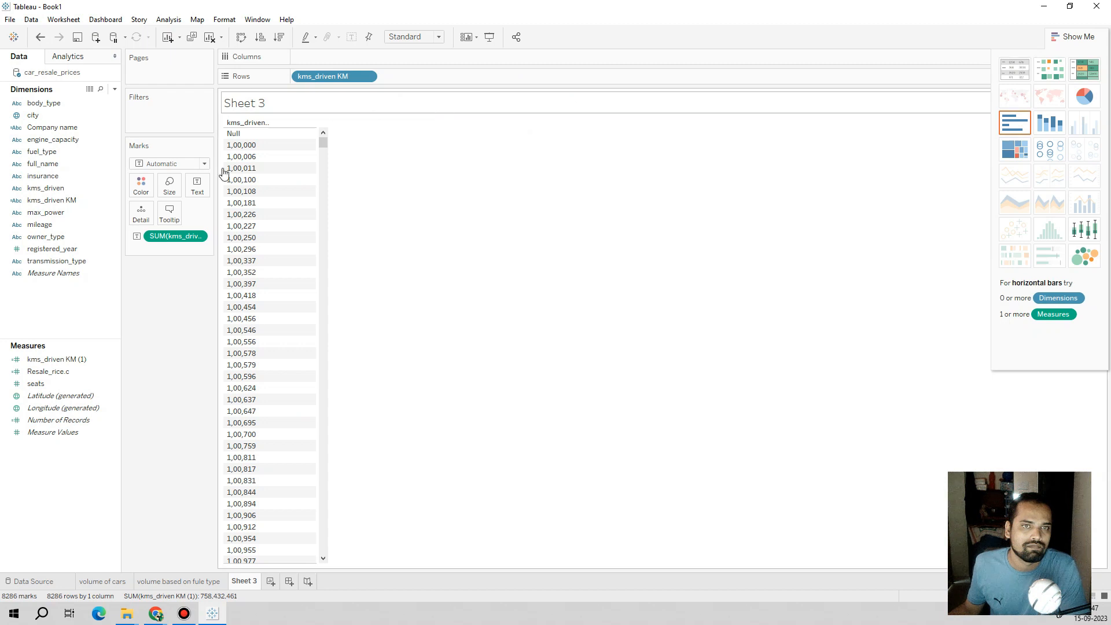
Check the text mark settings and move the summed kms_driven KM (1) from the marks back to Rows
left_click_drag(168, 237, 280, 173)
left_click(197, 185)
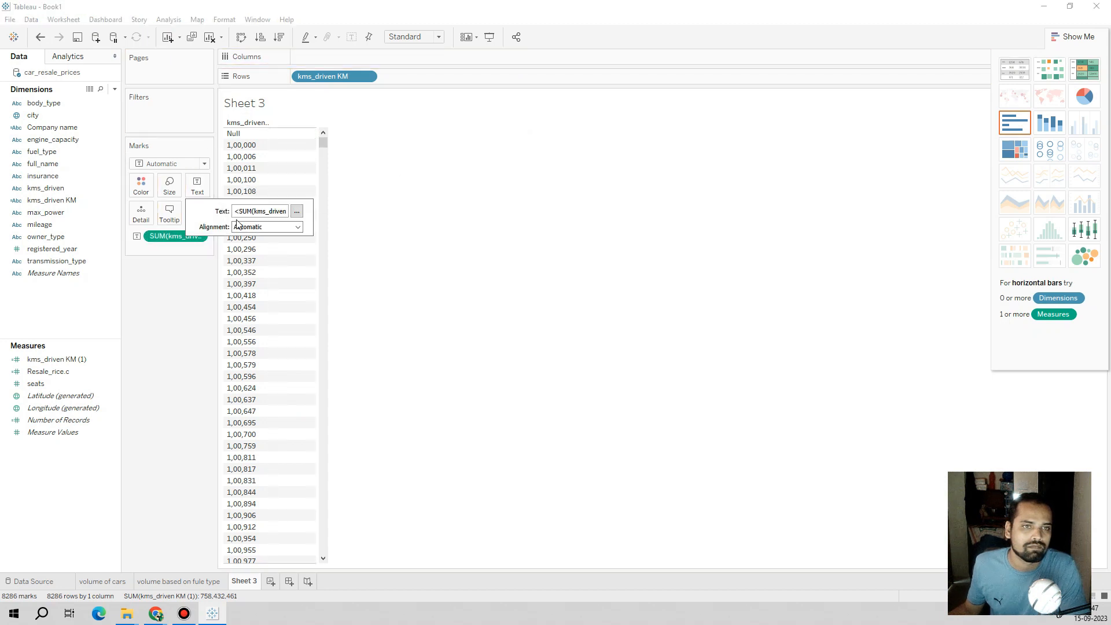
left_click(520, 143)
left_click_drag(179, 237, 411, 75)
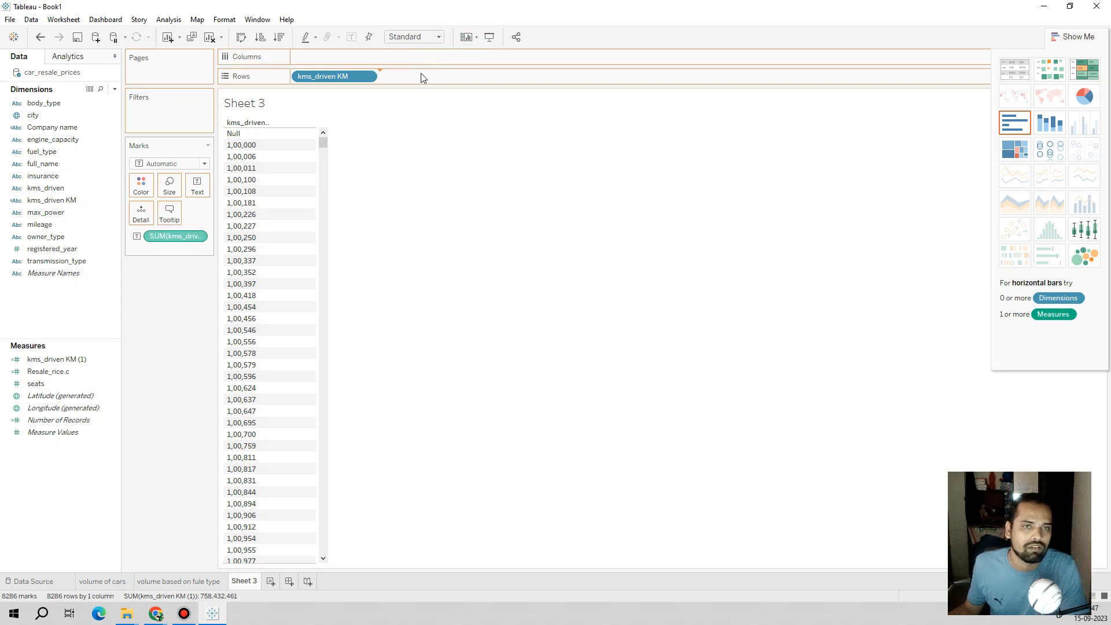
left_click_drag(423, 76, 422, 76)
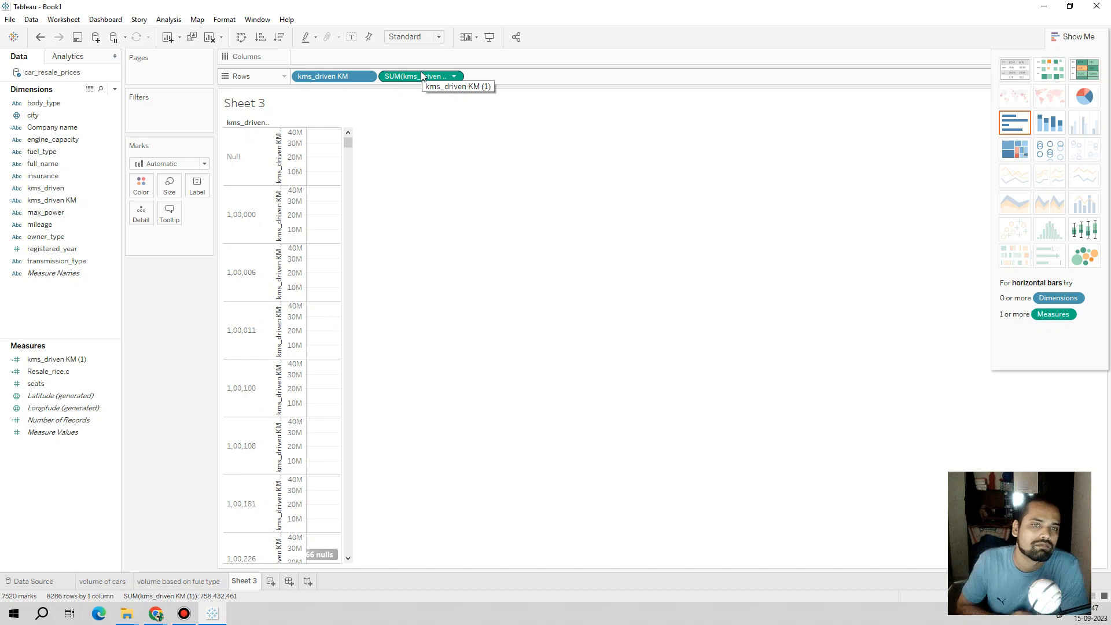
Clear Sheet 3 by removing the summed kms_driven KM (1) and the kms_driven KM dimension from Rows
left_click_drag(419, 79, 164, 312)
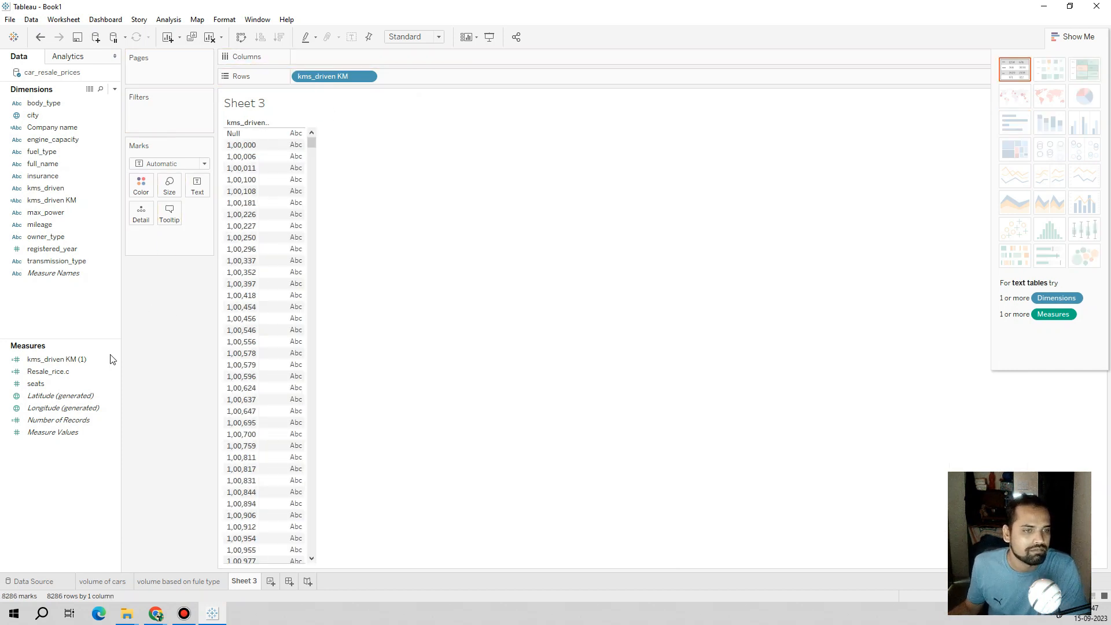
left_click_drag(112, 359, 162, 342)
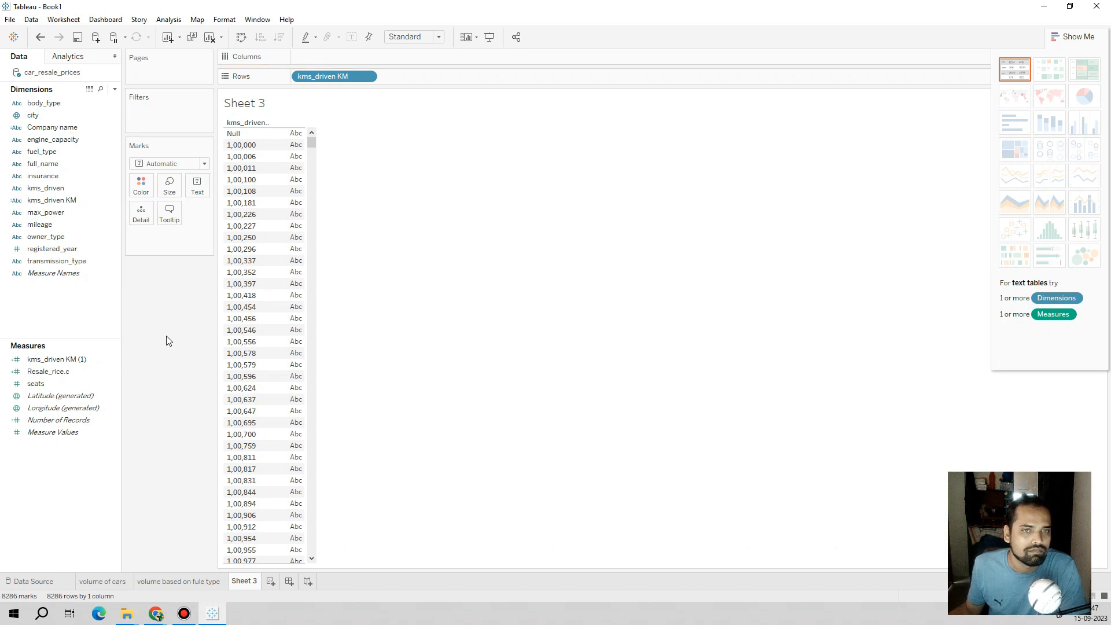
left_click(1069, 36)
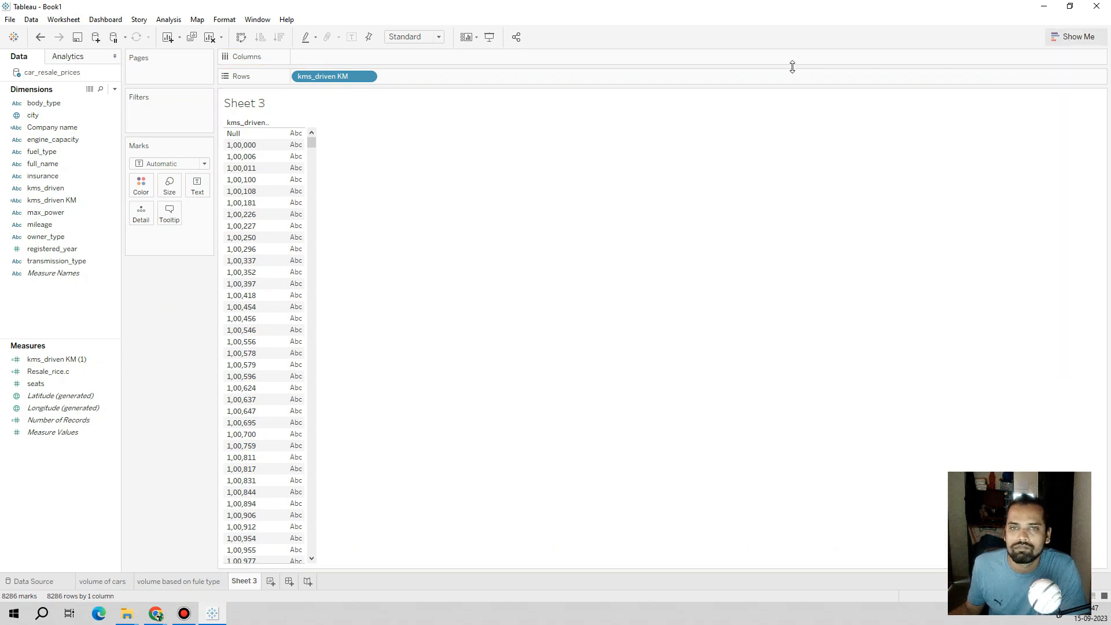
left_click_drag(312, 143, 381, 119)
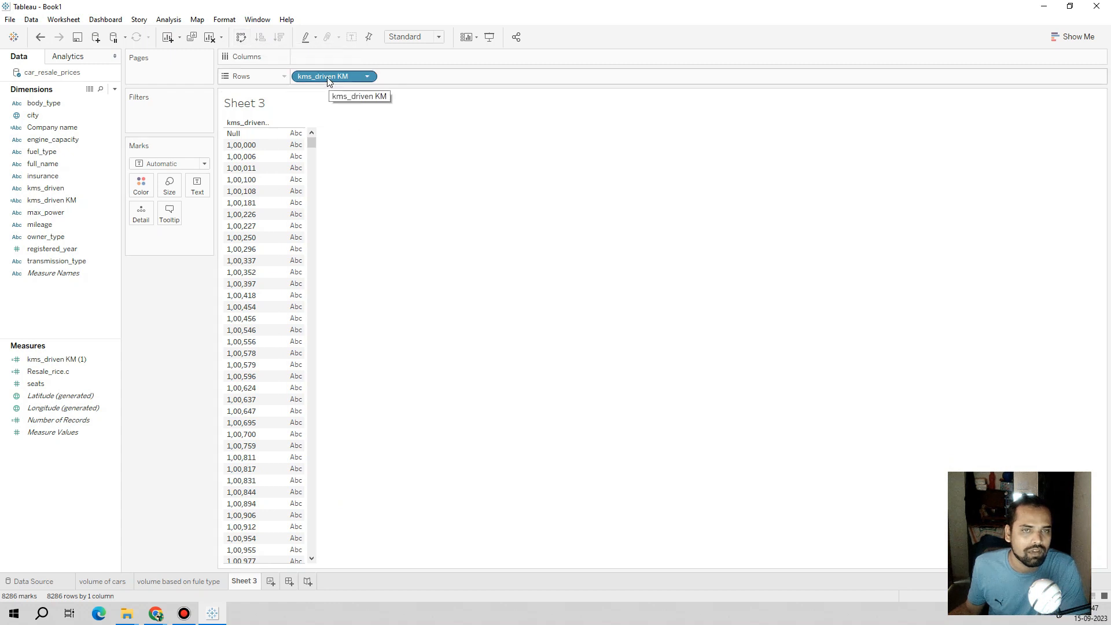
left_click_drag(325, 80, 142, 301)
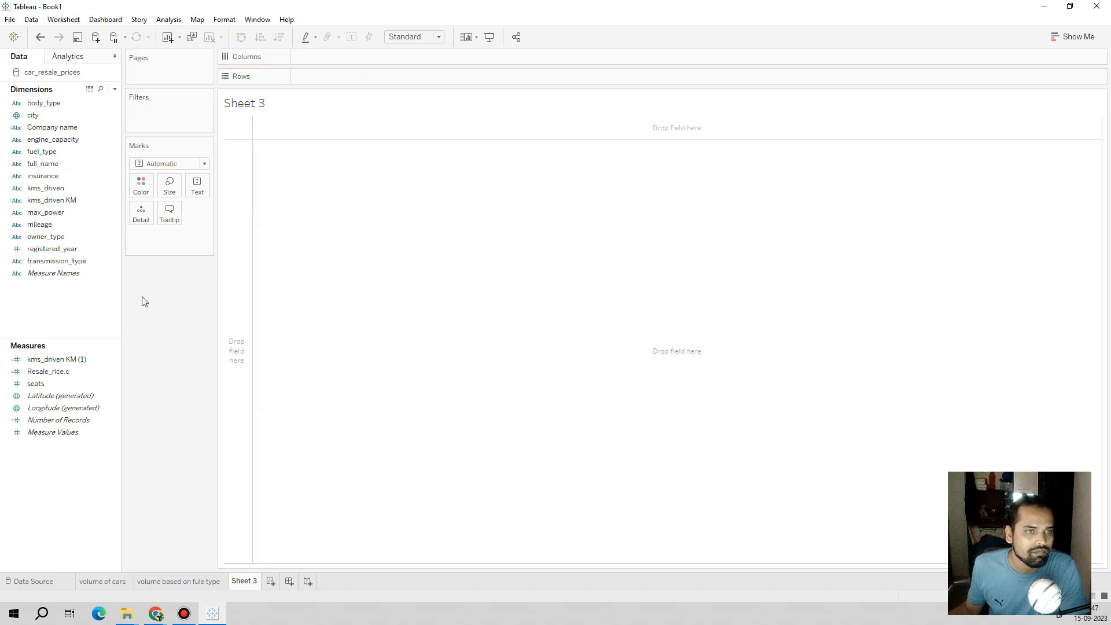
right_click(52, 201)
mouse_move(93, 352)
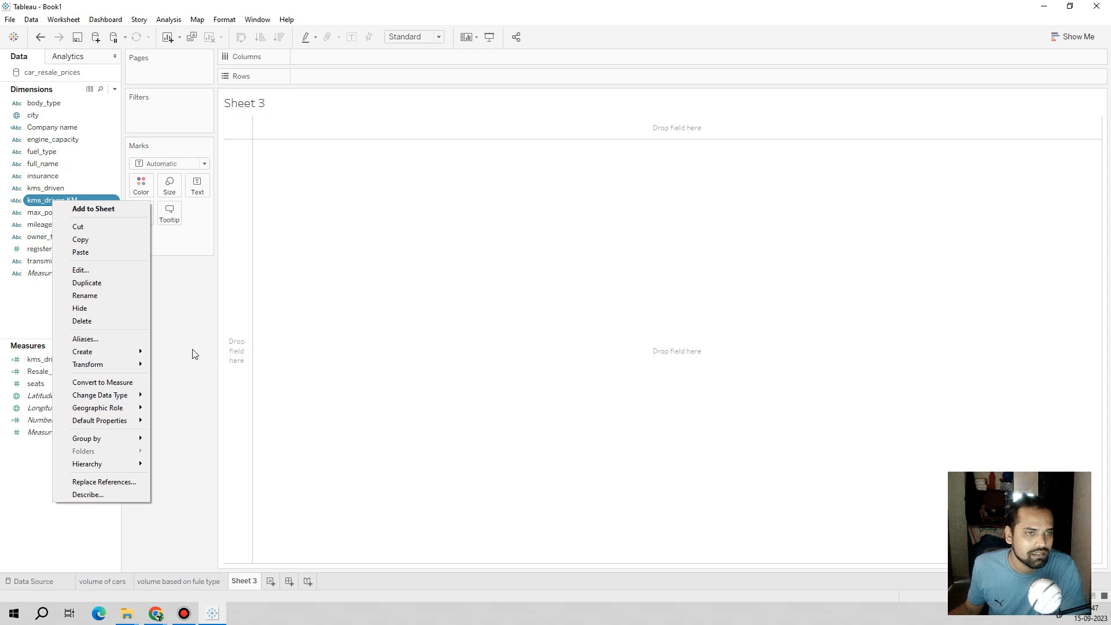
mouse_move(136, 353)
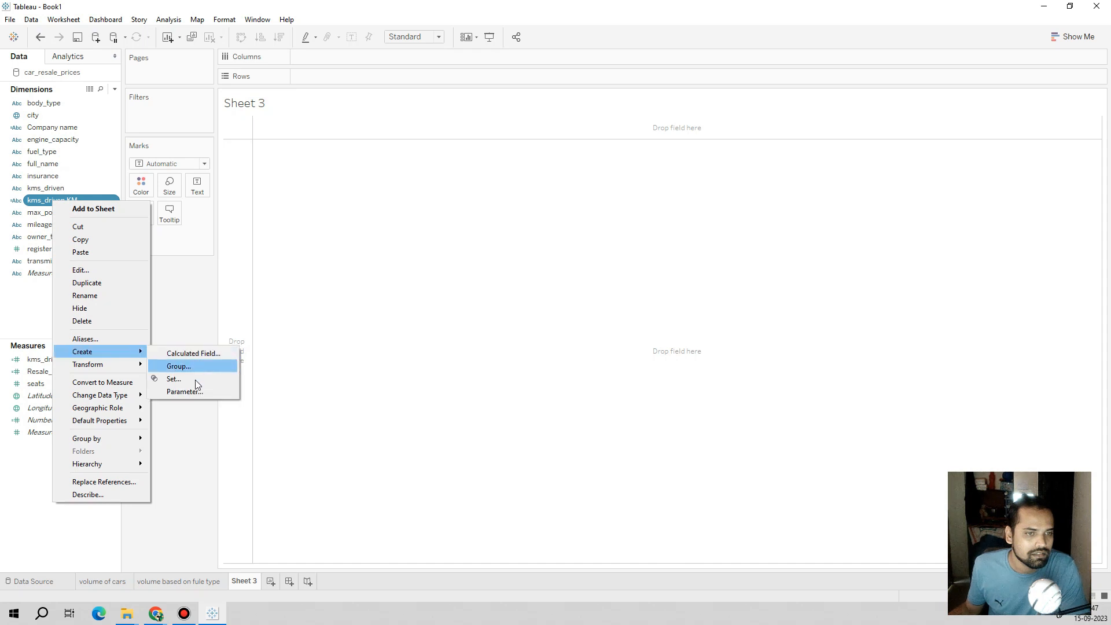
left_click(175, 292)
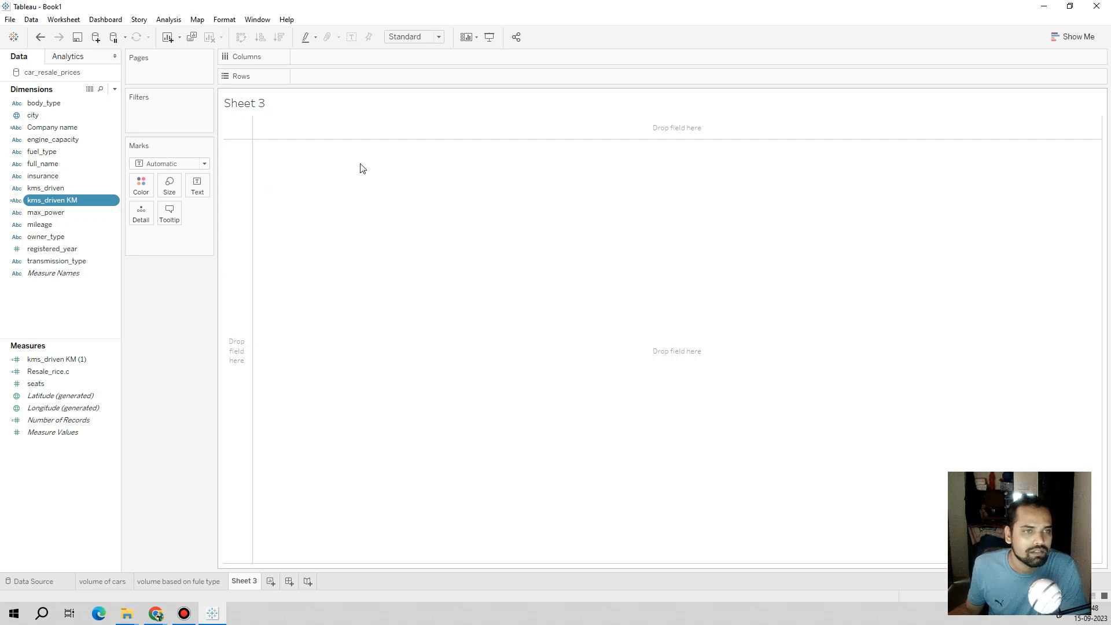
Try a table with Company name in Rows against kms_driven KM in Columns, and clear the sheet again
left_click(1057, 34)
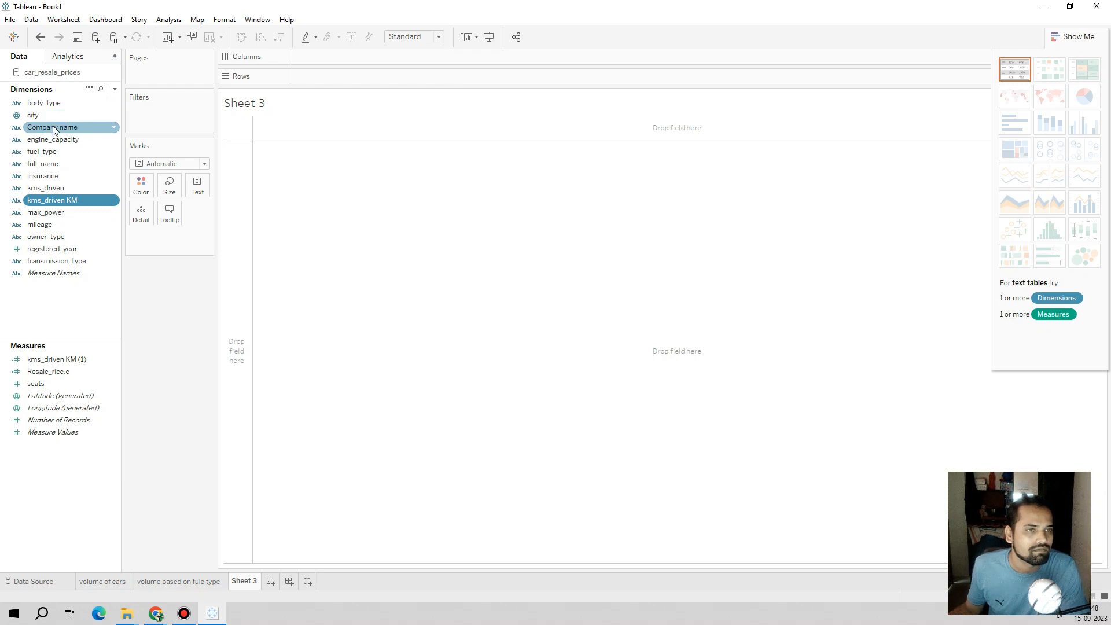
left_click_drag(53, 126, 481, 80)
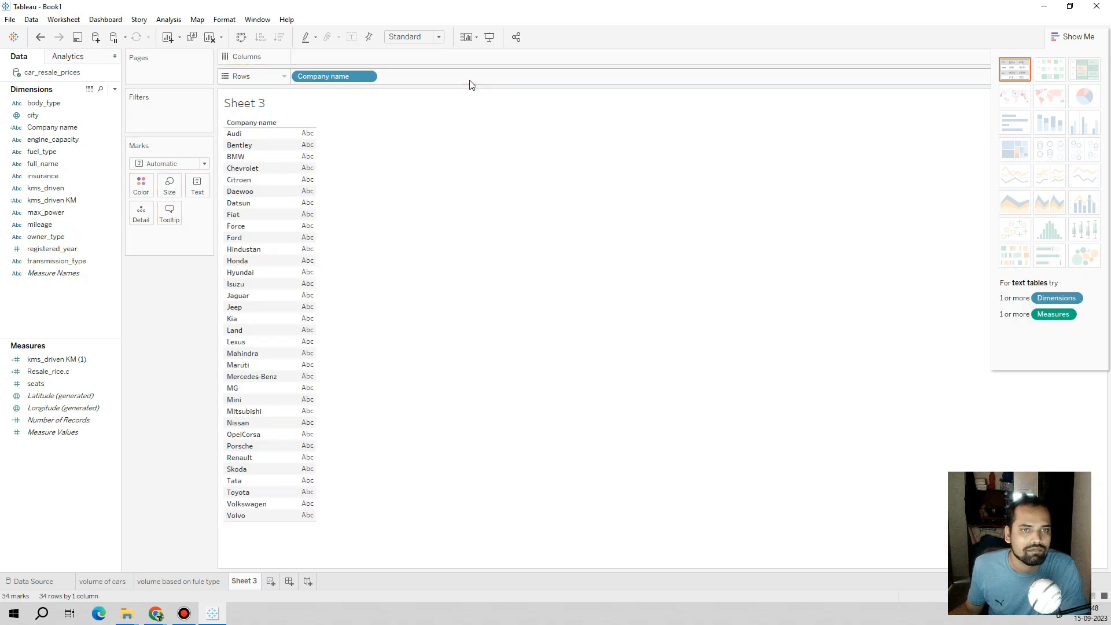
left_click_drag(51, 200, 292, 176)
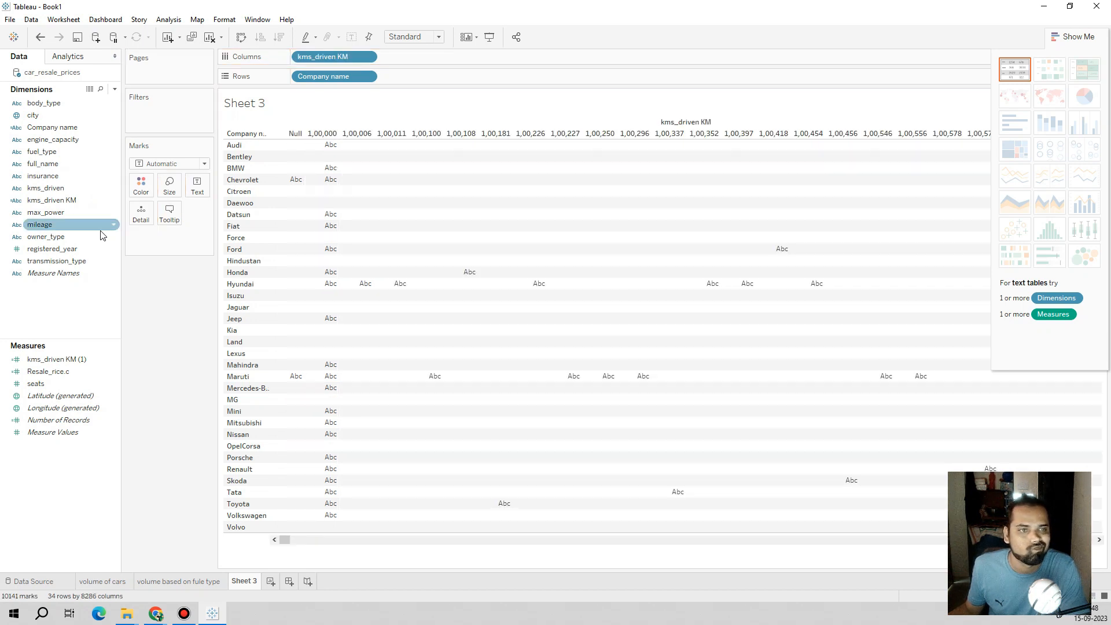
left_click(56, 360)
left_click_drag(328, 57, 153, 325)
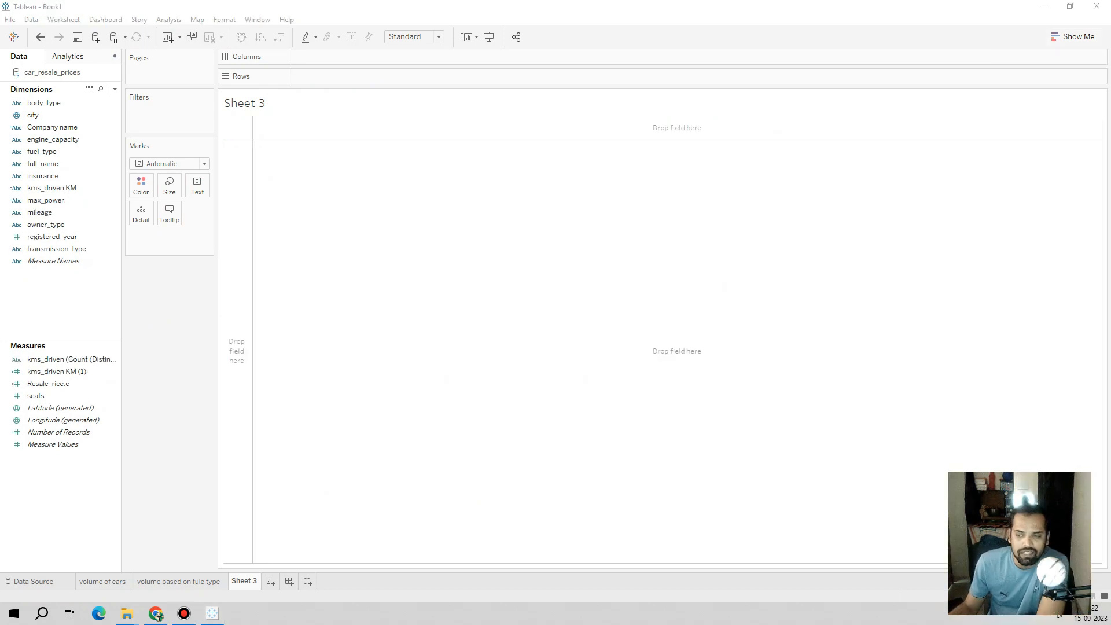
Add the kms_driven KM (1) measure to Columns and turn the view into a histogram of its binned values
left_click(61, 189)
left_click(47, 216)
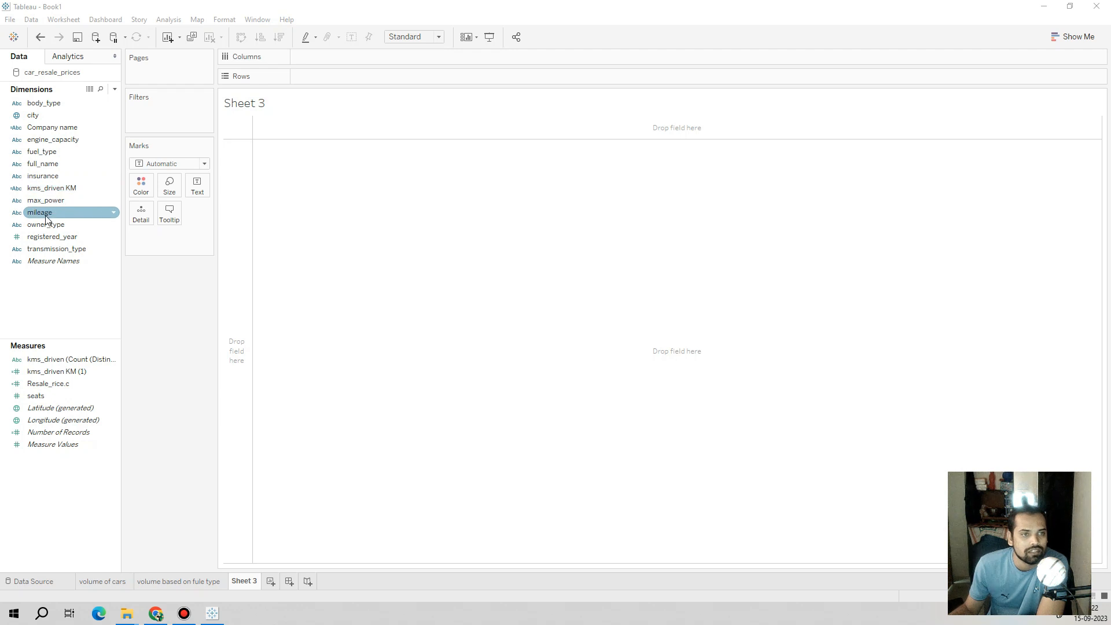
left_click(40, 372)
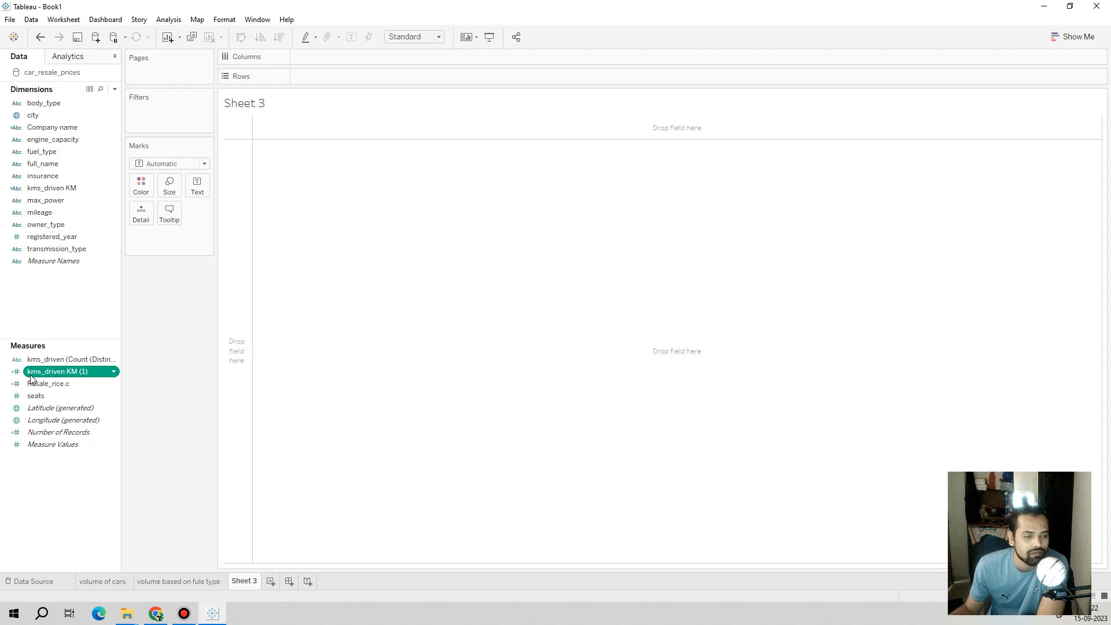
left_click_drag(90, 357, 332, 62)
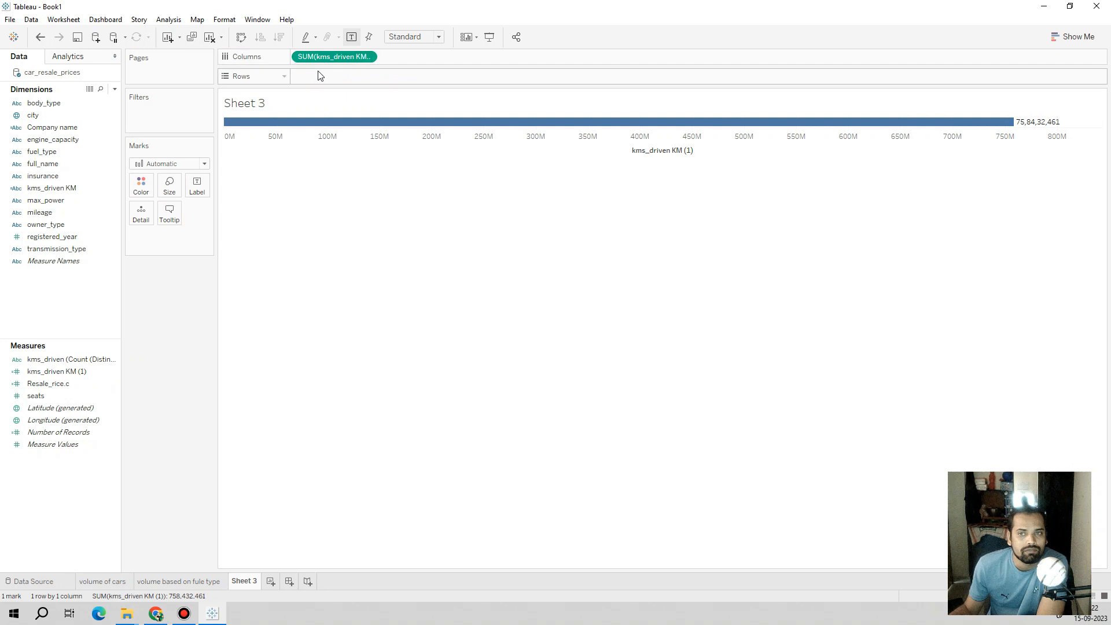
left_click(1066, 38)
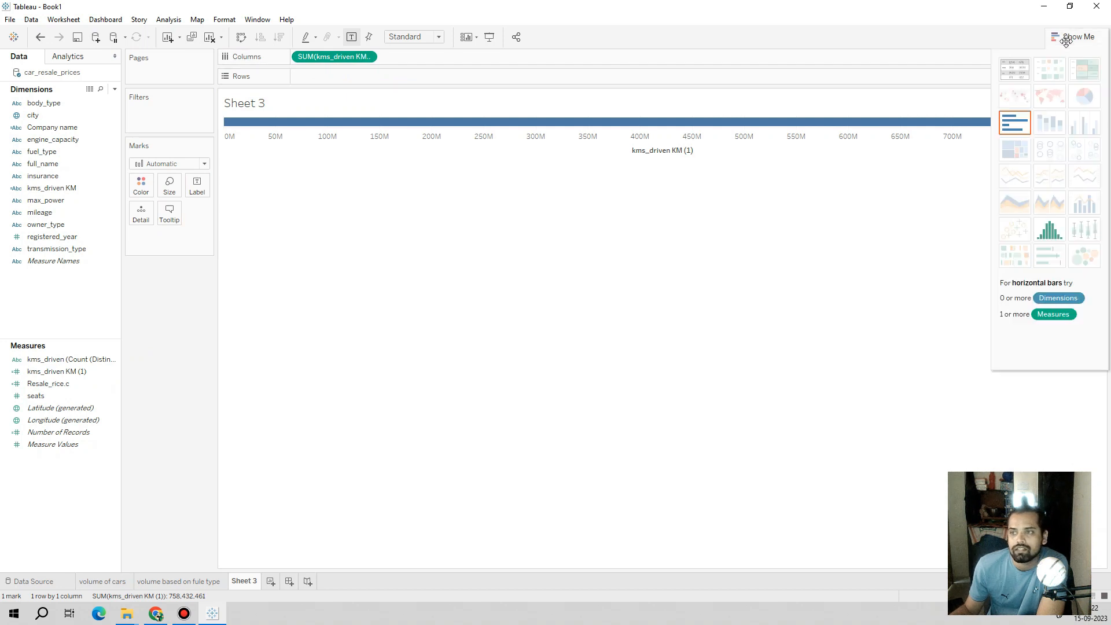
left_click(1053, 232)
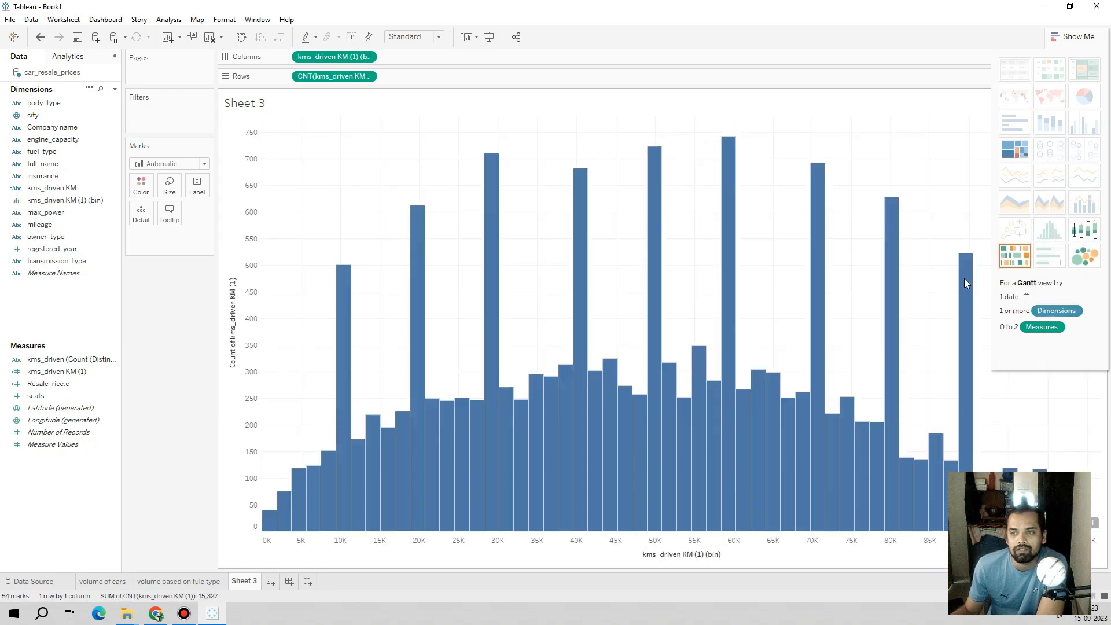
left_click(1091, 38)
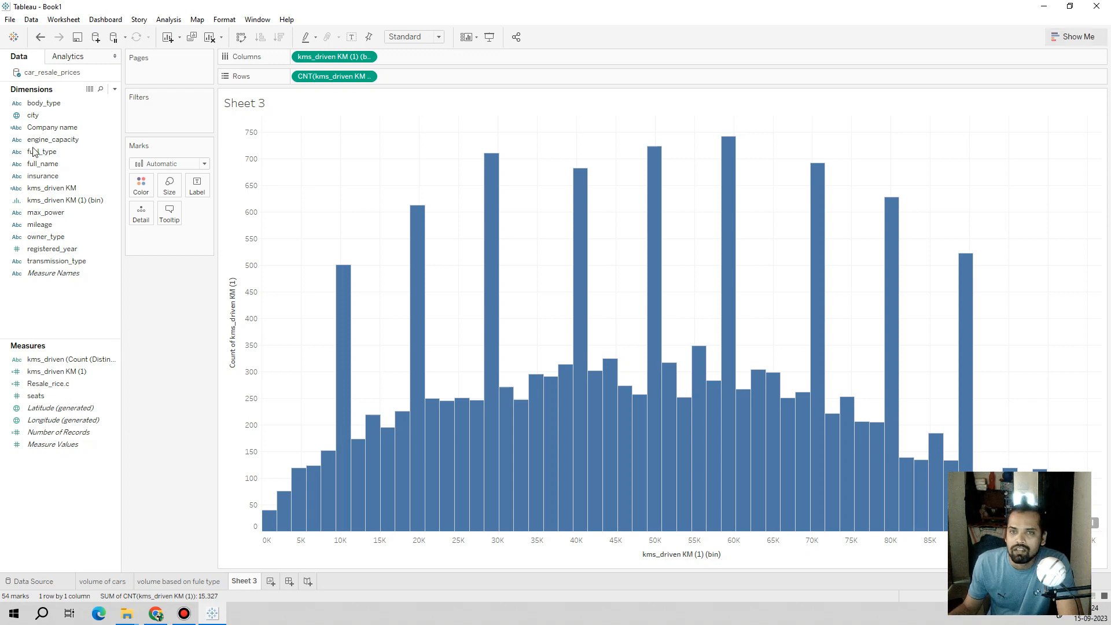
left_click(51, 139)
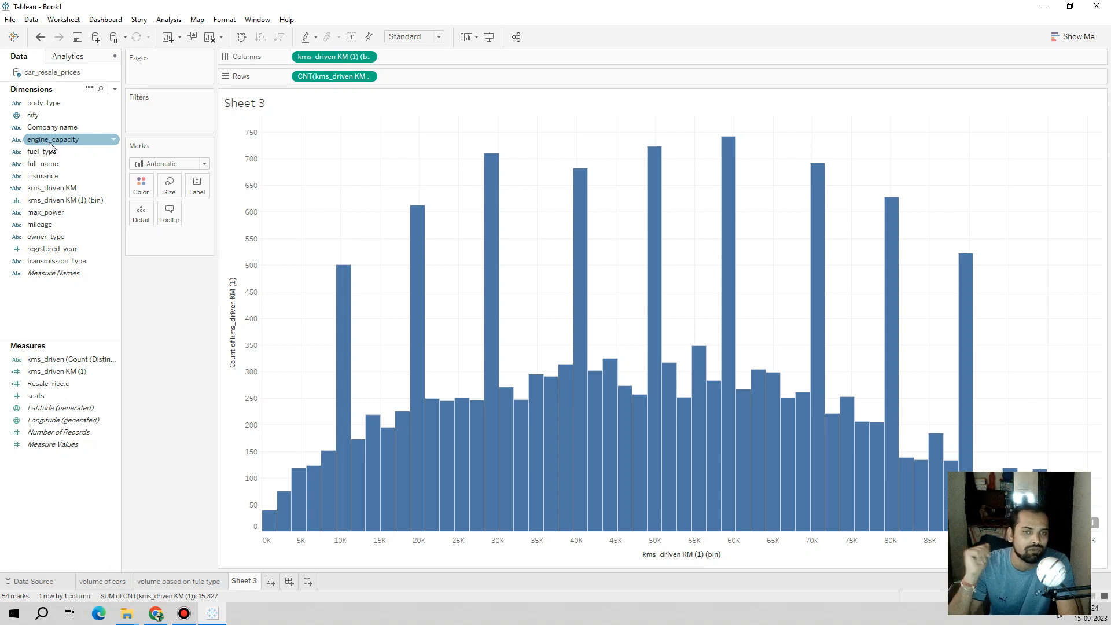
Show mark labels on all the histogram bars
left_click(197, 185)
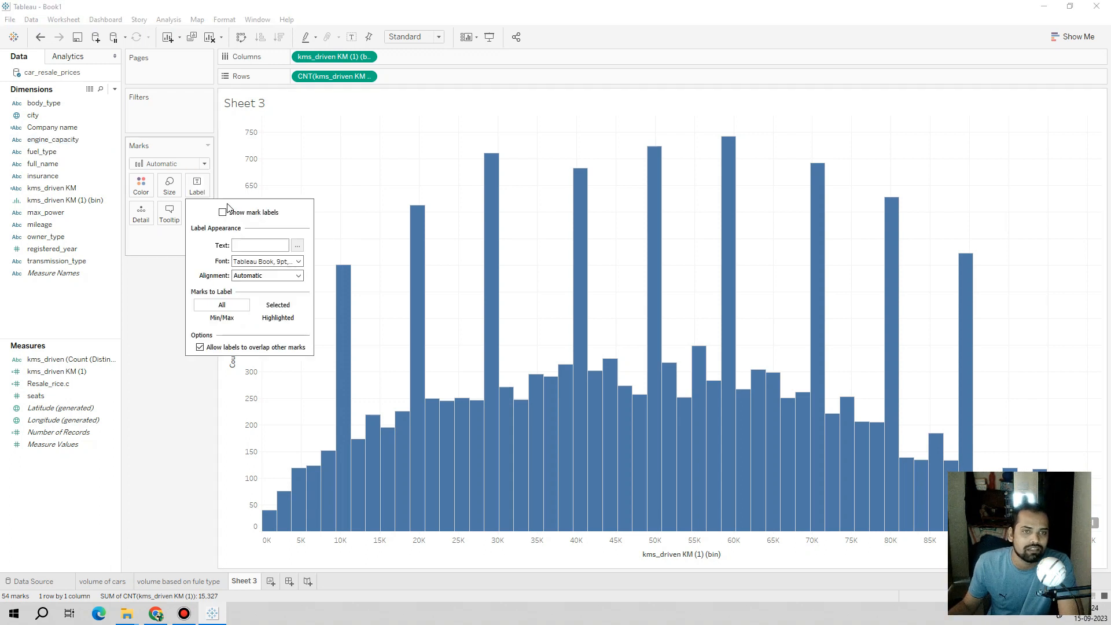
left_click(223, 213)
left_click(166, 308)
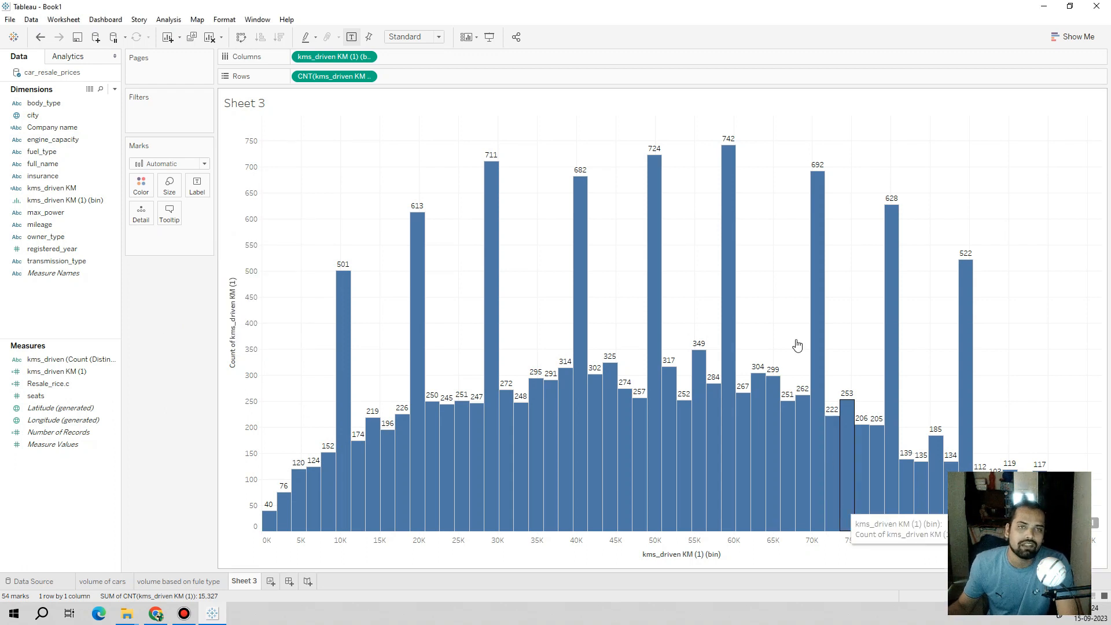
Replace the histogram's sheet-name title with "volume by KM"
double_click(296, 115)
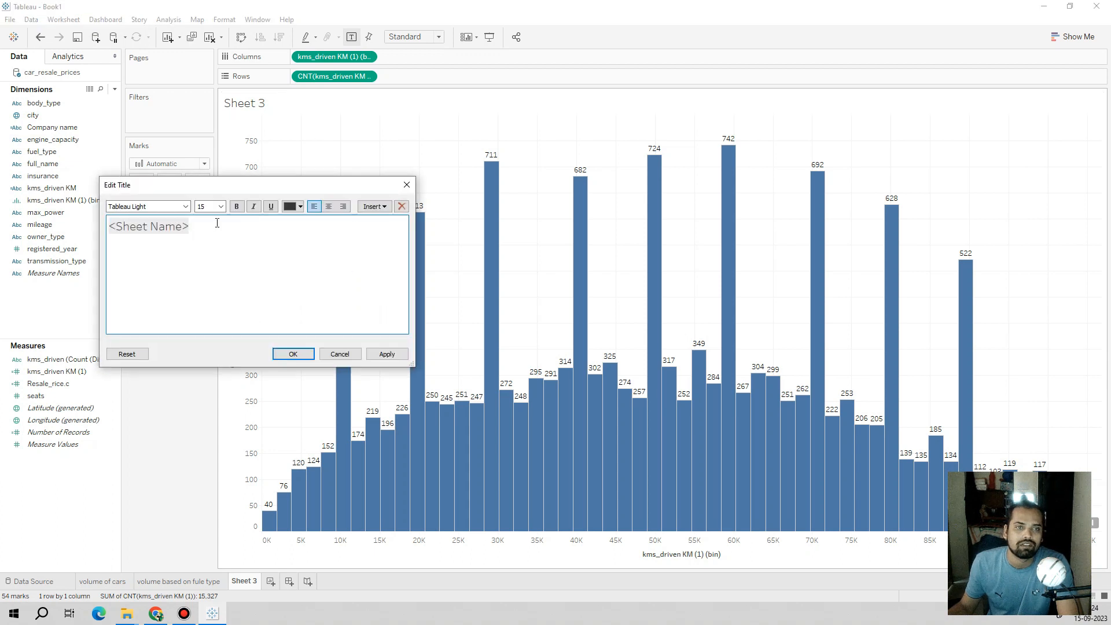
left_click_drag(218, 225, 92, 227)
type("v")
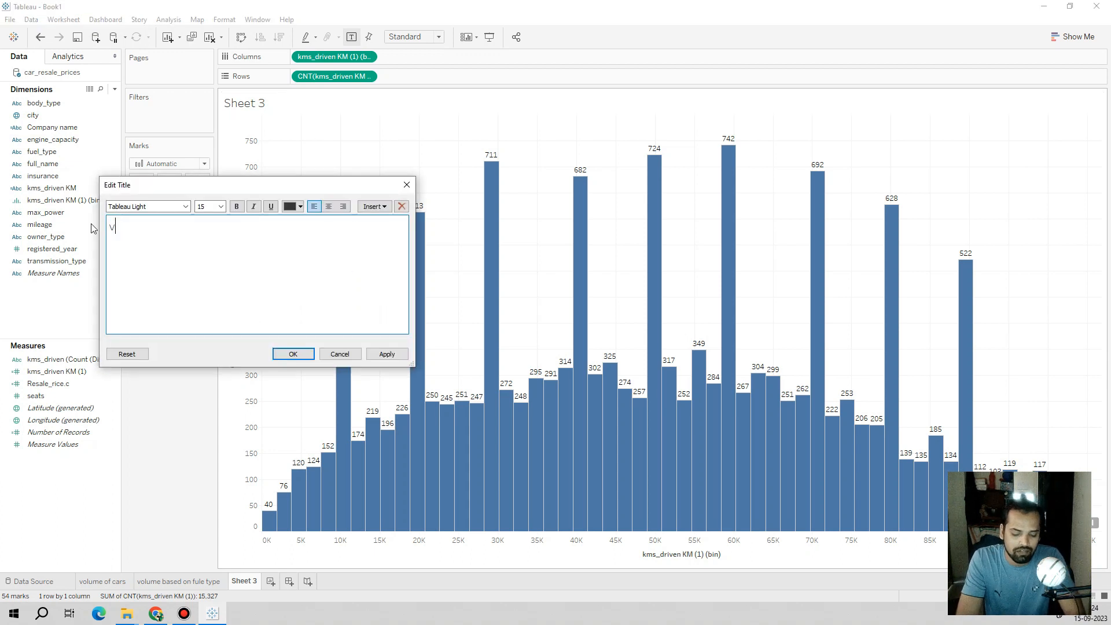
type("olume by ")
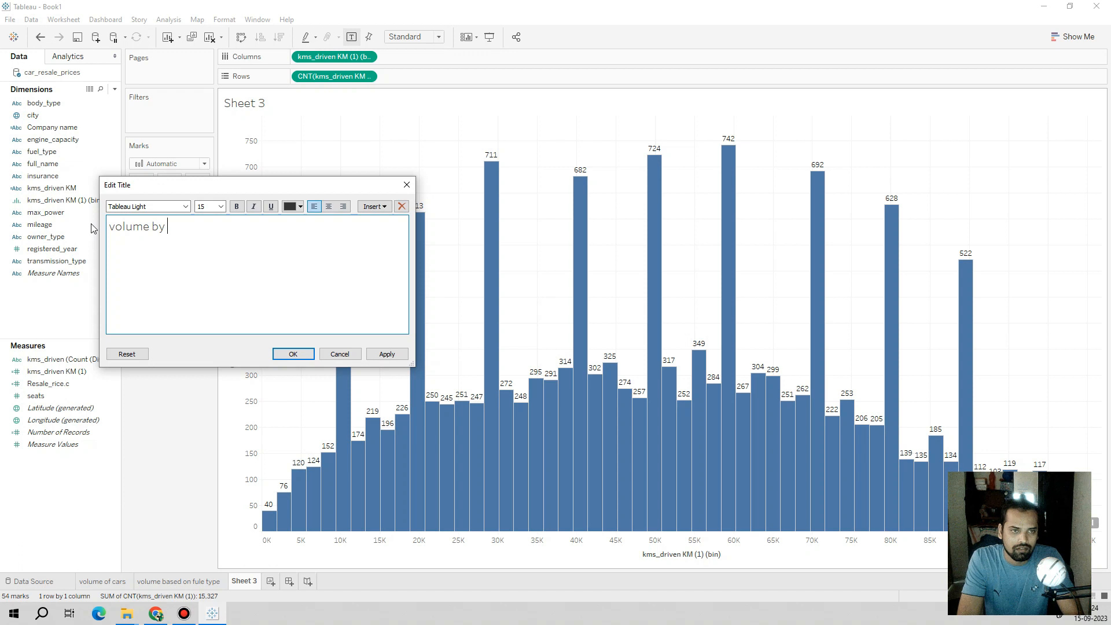
type("KM")
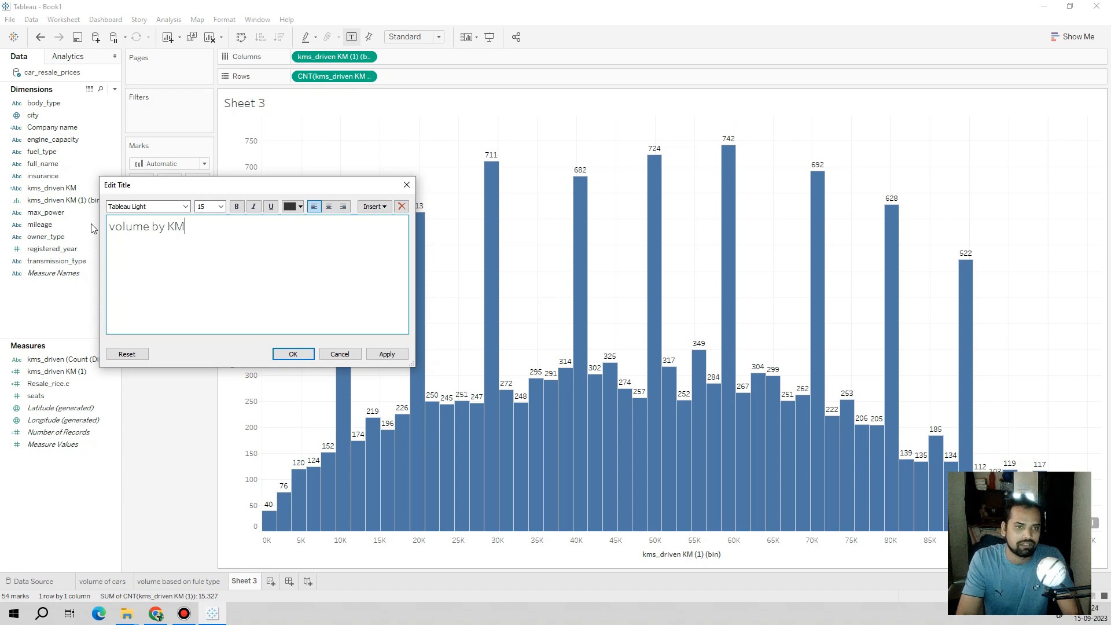
left_click(293, 354)
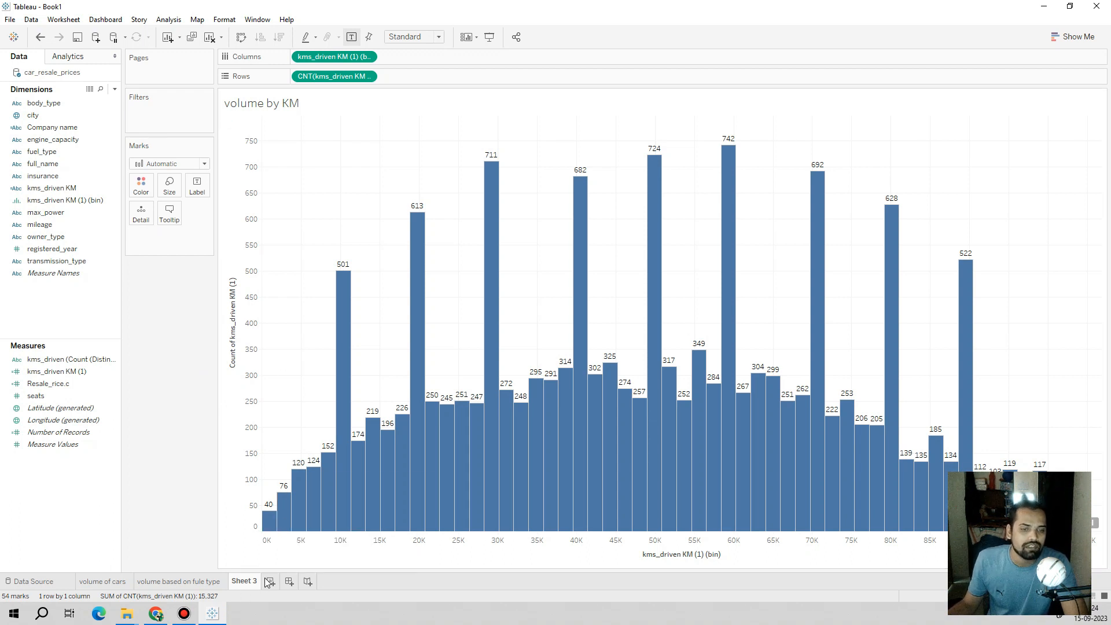
Copy the histogram's title text and rename the Sheet 3 worksheet with it as "volume by KM"
double_click(270, 107)
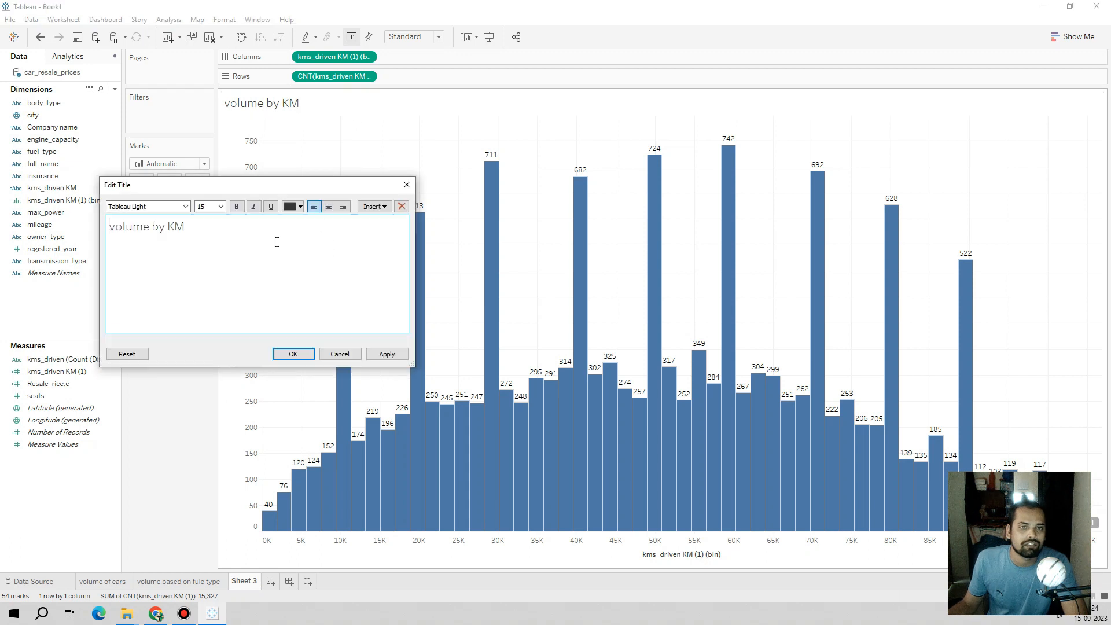
key("ctrl+a")
key("ctrl+c")
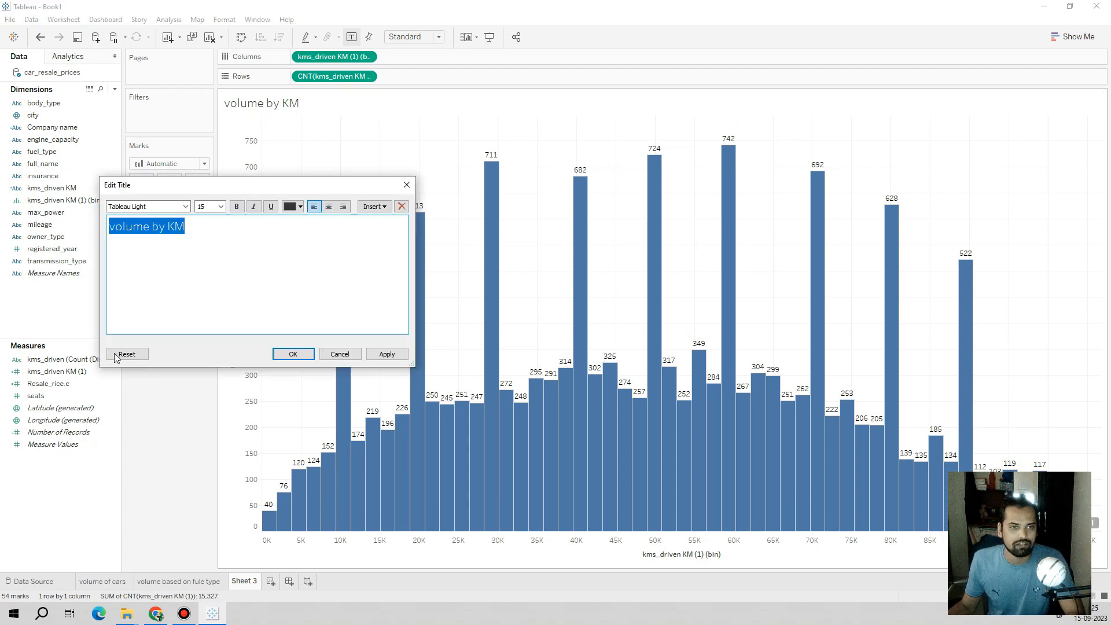
left_click(294, 355)
double_click(242, 582)
key("ctrl+v")
key("Return")
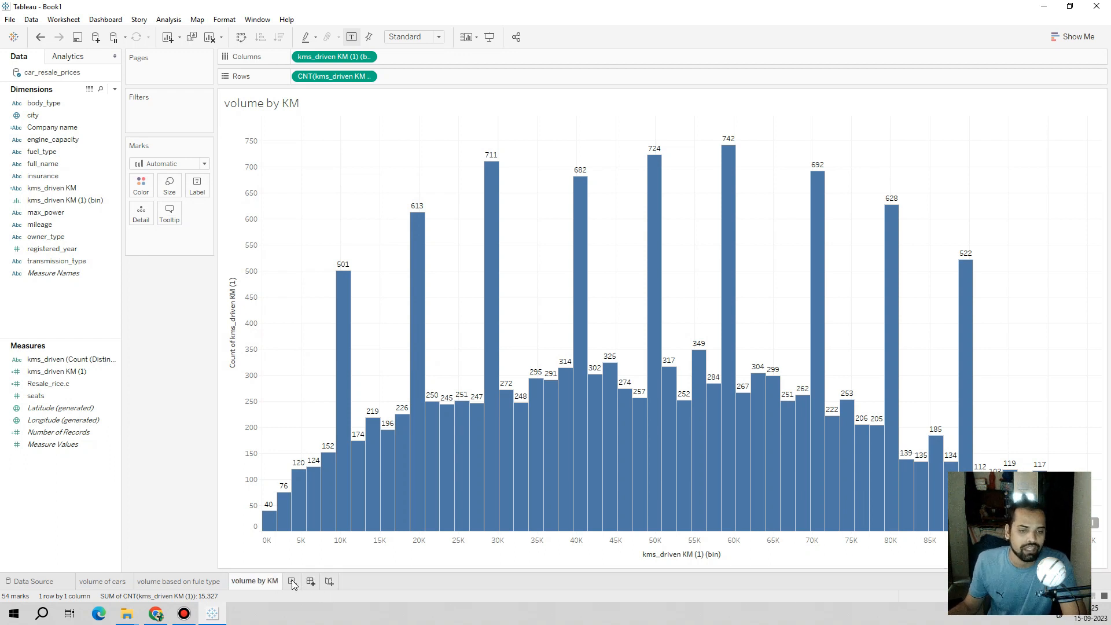
Add a new worksheet and build a table with insurance in Rows and Number of Records as its text values
left_click(292, 580)
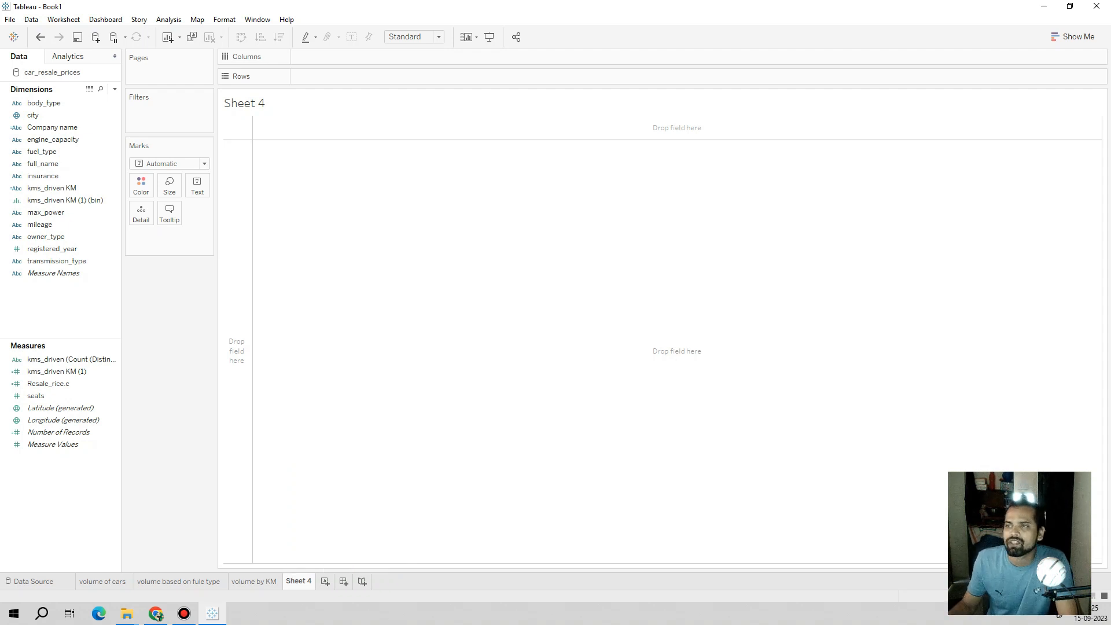
left_click(102, 263)
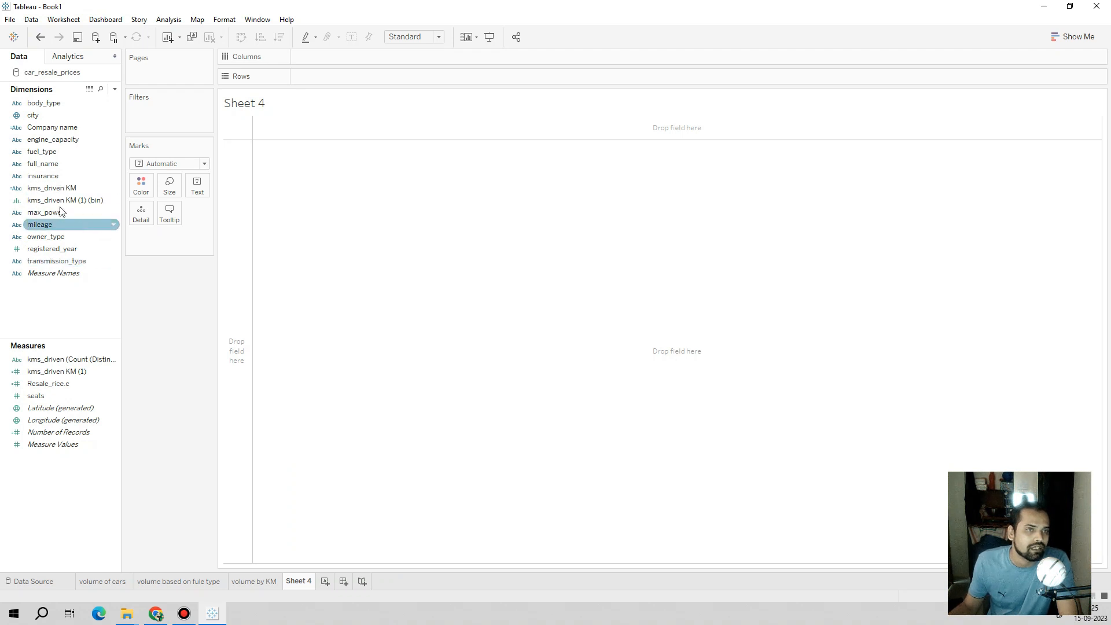
left_click_drag(43, 177, 344, 77)
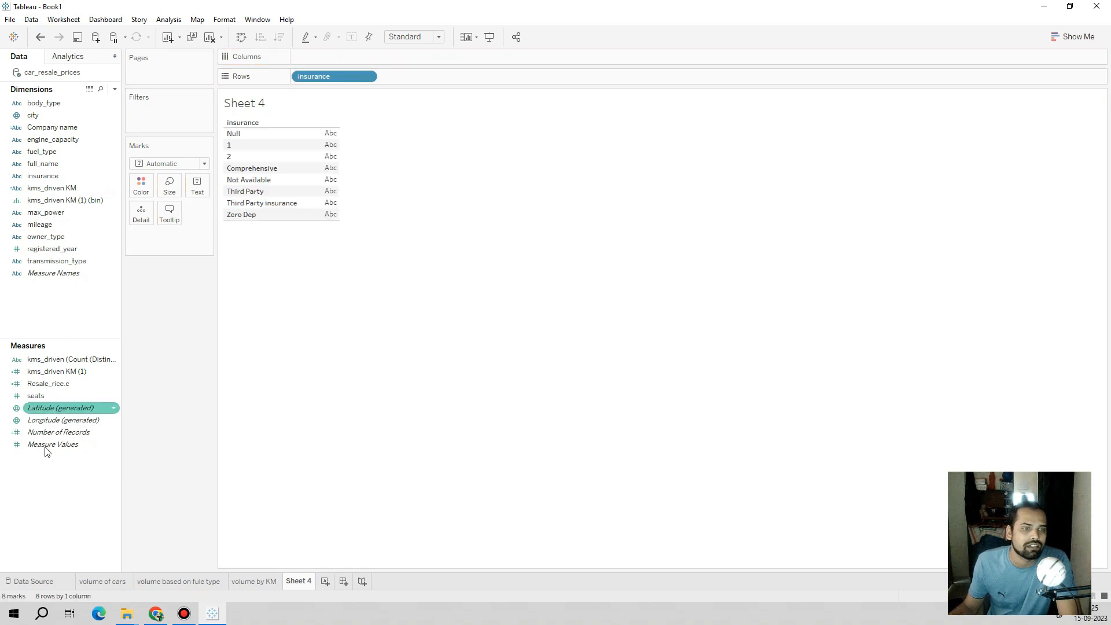
left_click_drag(47, 433, 332, 157)
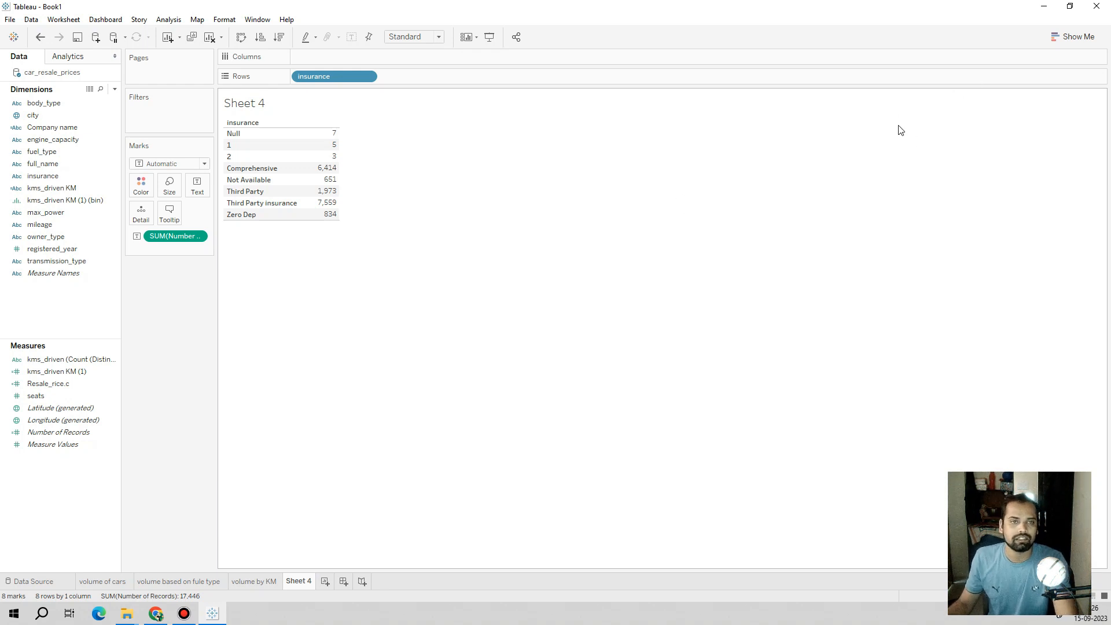
Create a calculated field and name it "insourance"
left_click(114, 88)
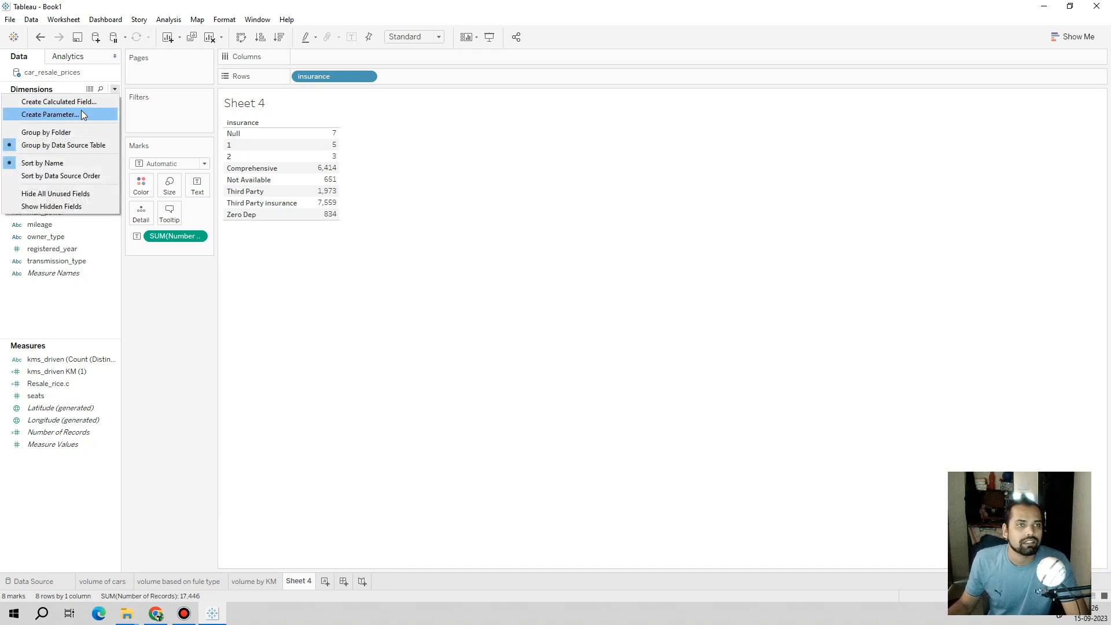
left_click(90, 102)
type("insourance")
key("Tab")
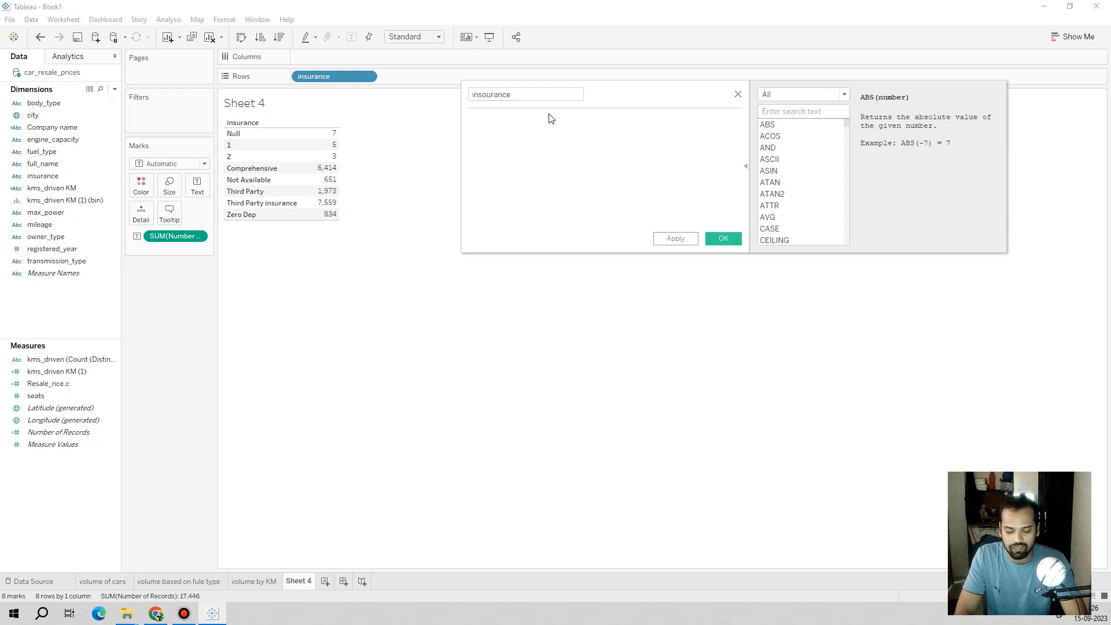
Begin the insourance formula with the condition IF [insurance] = '1'
type("id")
key("BackSpace")
key("BackSpace")
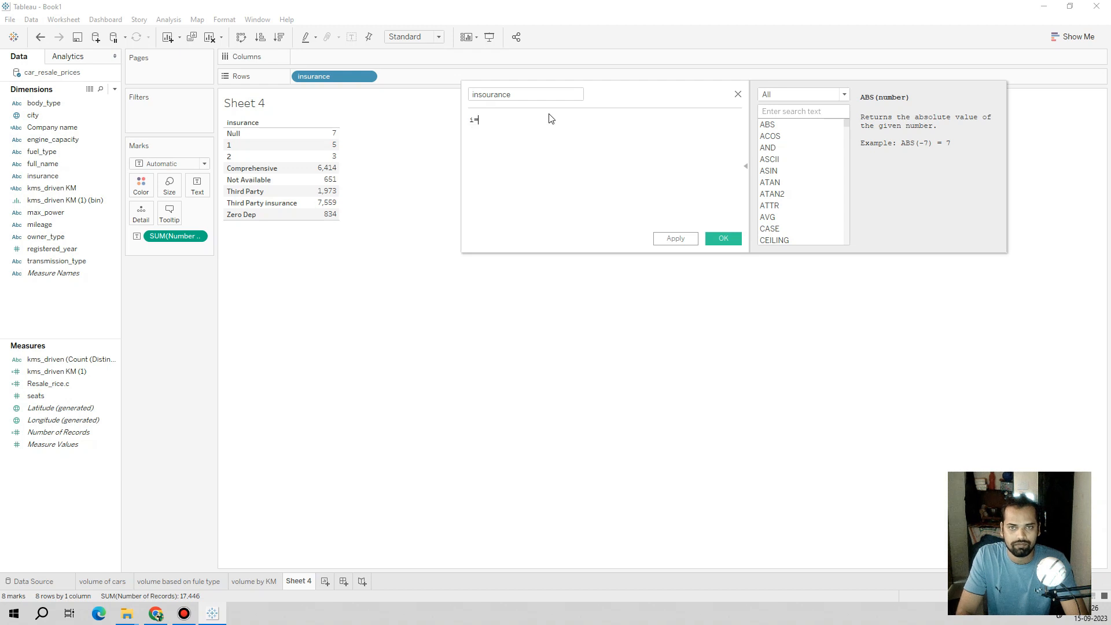
type("IF ")
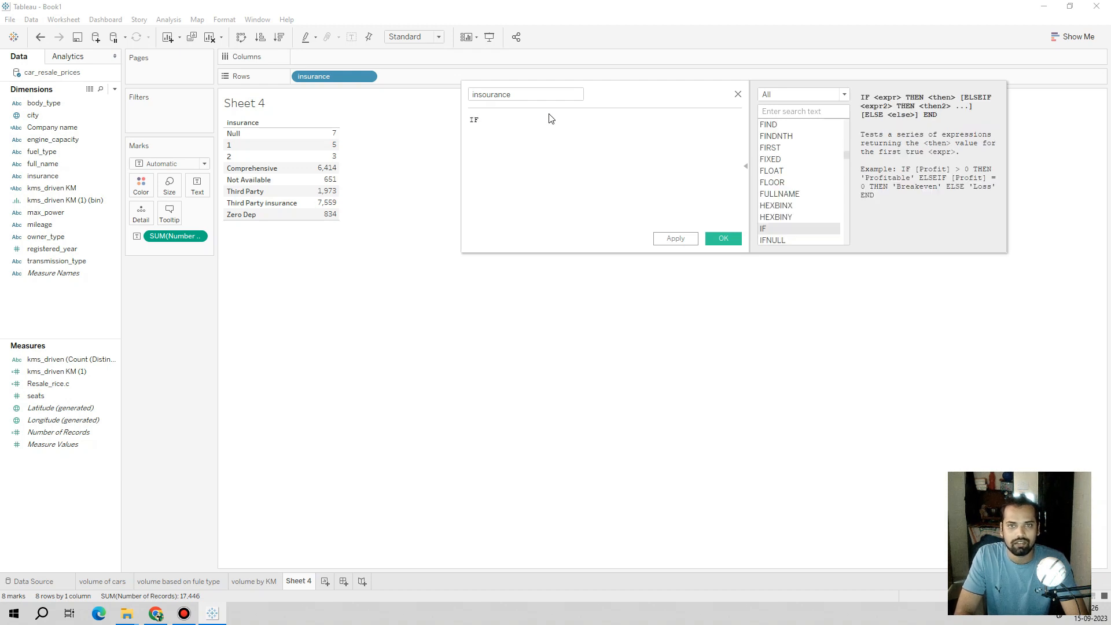
type(" insou")
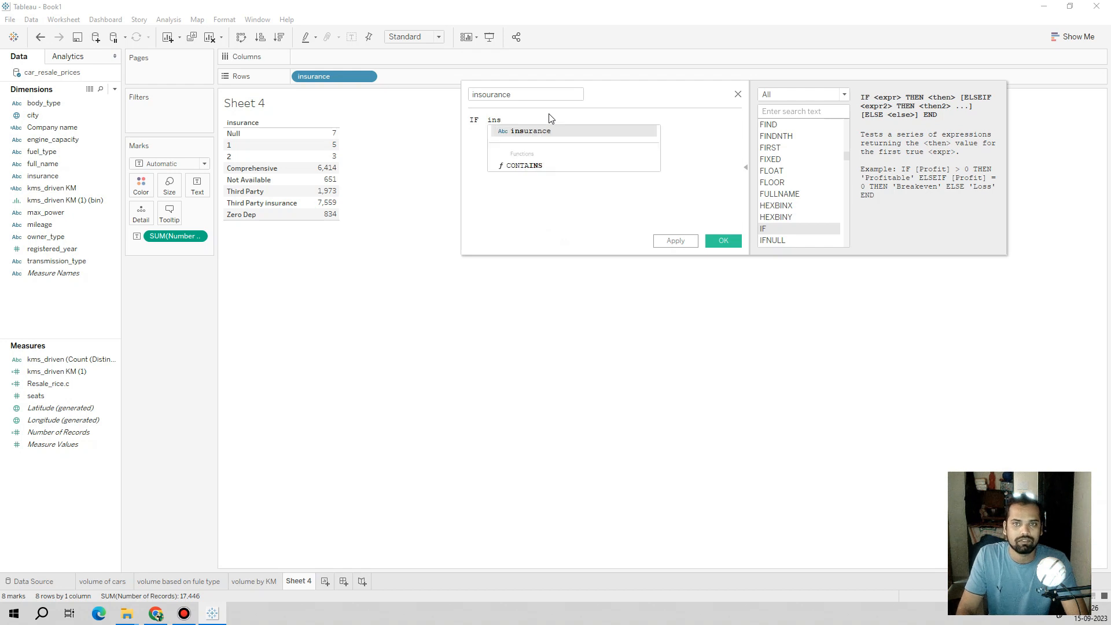
key("Return")
type("=")
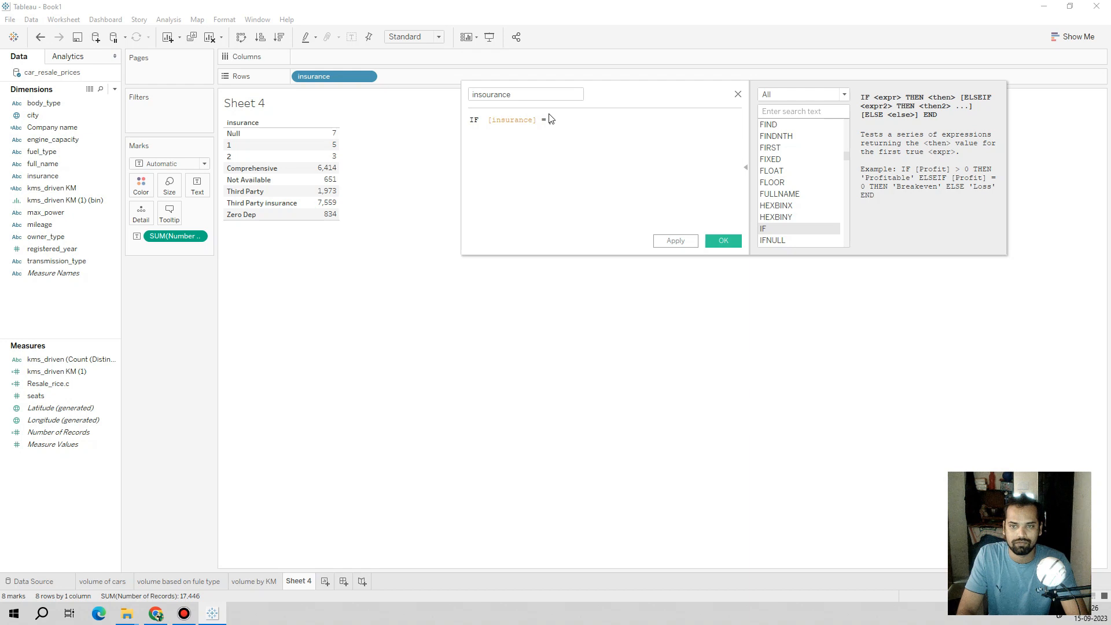
type(" '")
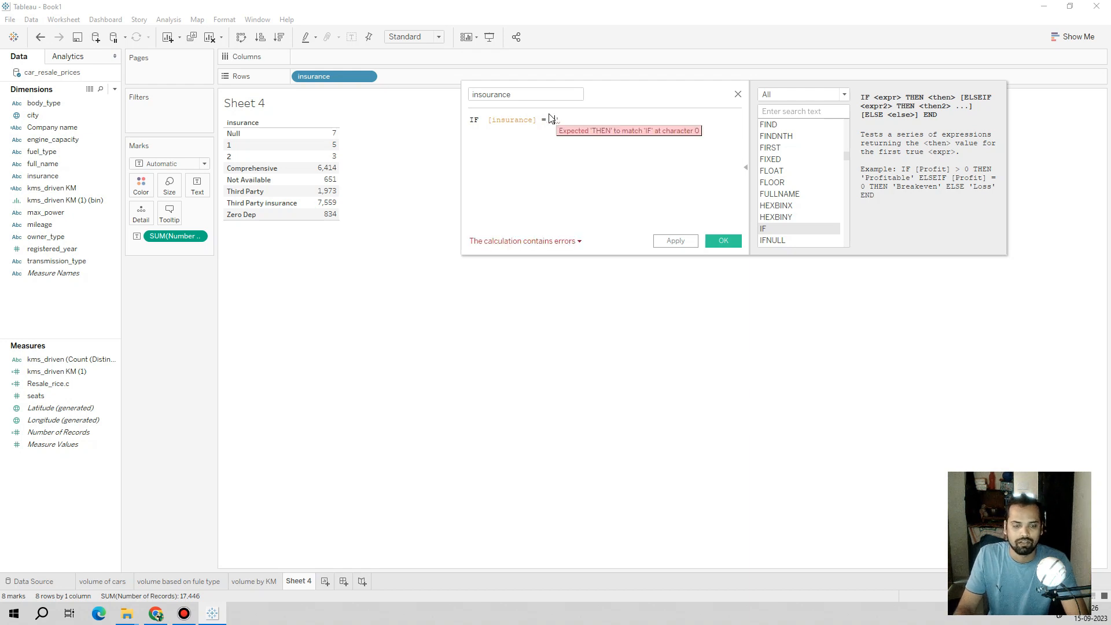
type("1'")
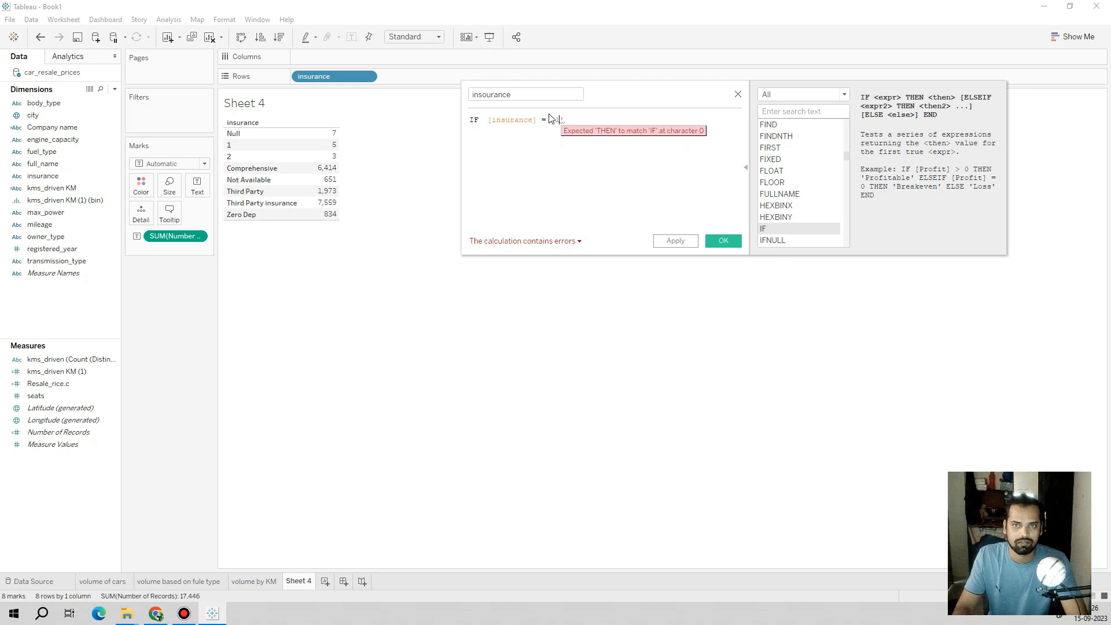
Extend the IF condition with or [insurance] = '2', reusing the first comparison
type(" or")
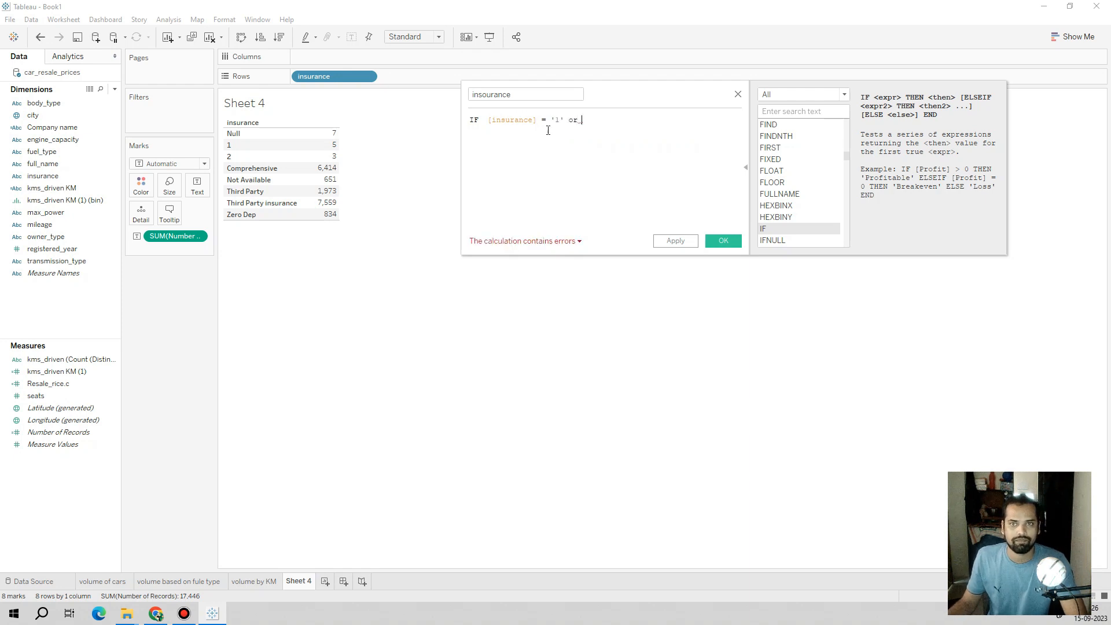
left_click_drag(564, 120, 487, 120)
key("ctrl+c")
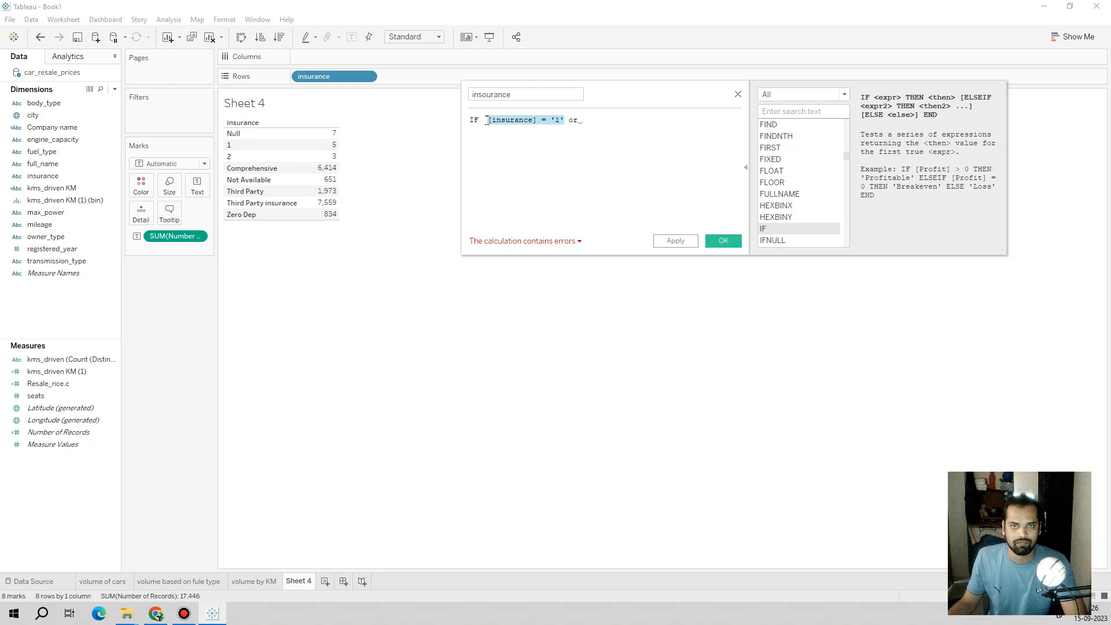
left_click(602, 117)
key("ctrl+v")
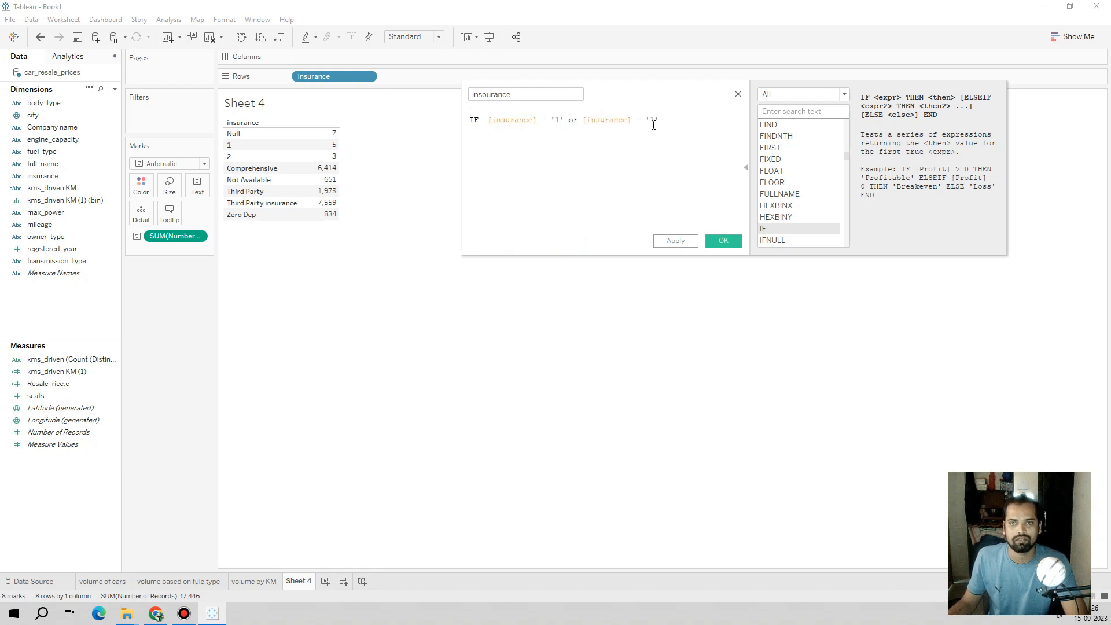
key("BackSpace")
key("BackSpace")
type("2'")
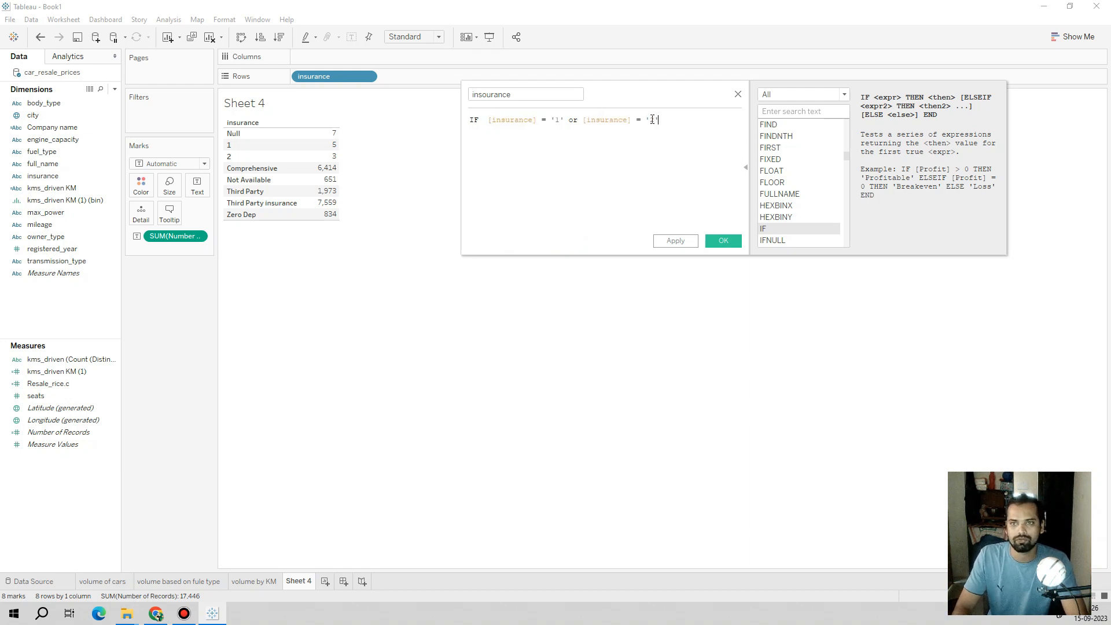
Add a third alternative to the IF condition, or [insurance] = null
type(" or")
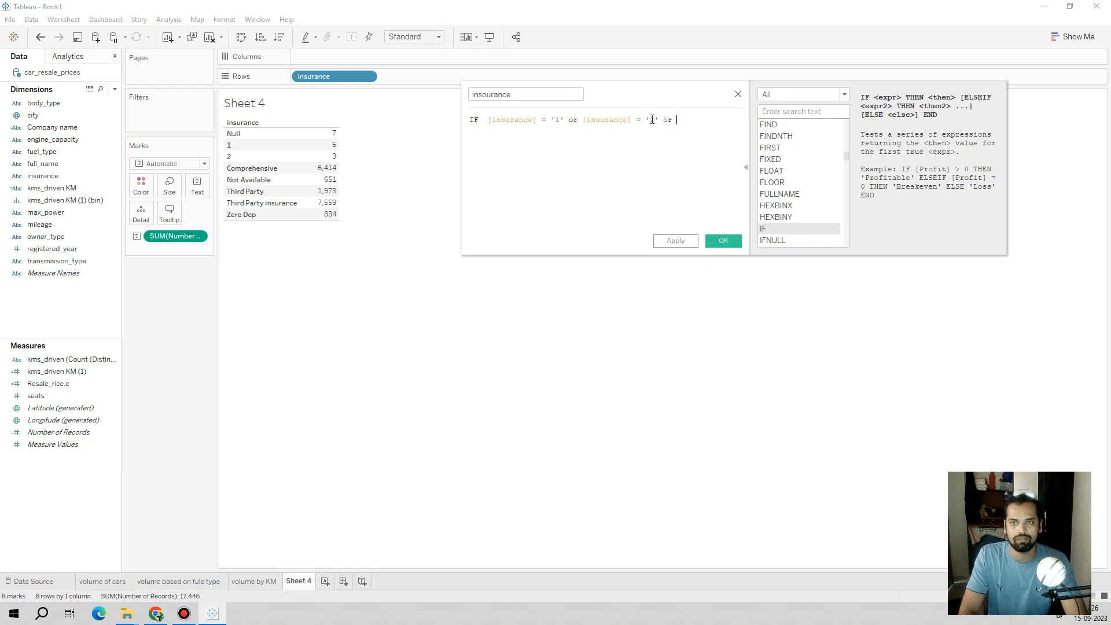
key("ctrl+v")
left_click_drag(733, 122, 715, 122)
type("null")
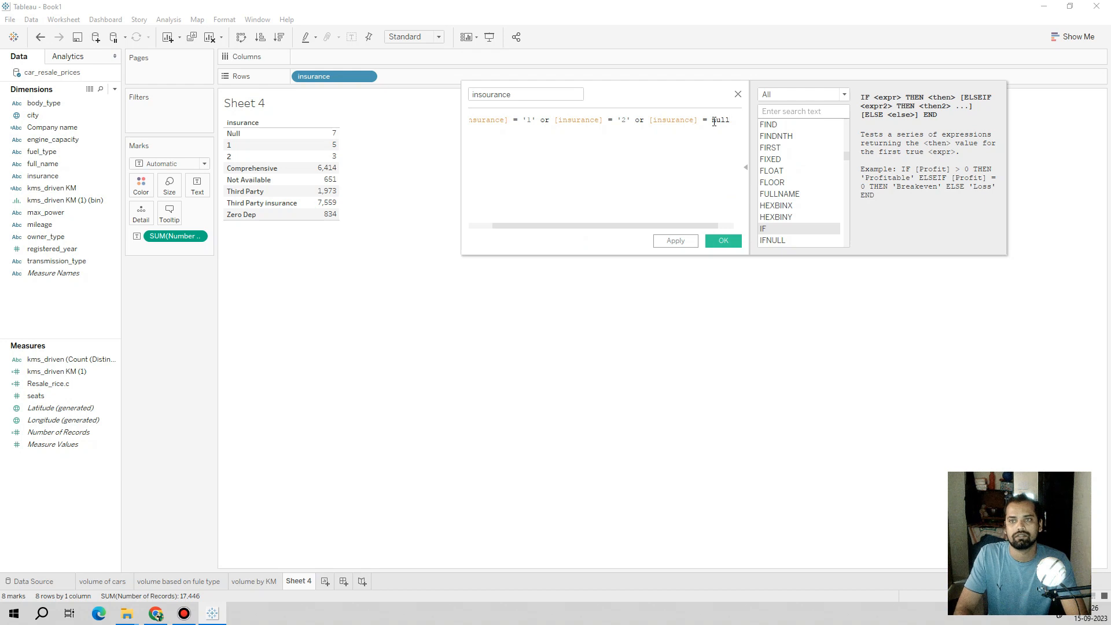
Make the formula return 'Not Available' for the listed insurance values with a then clause on a new line
key("Return")
type("then")
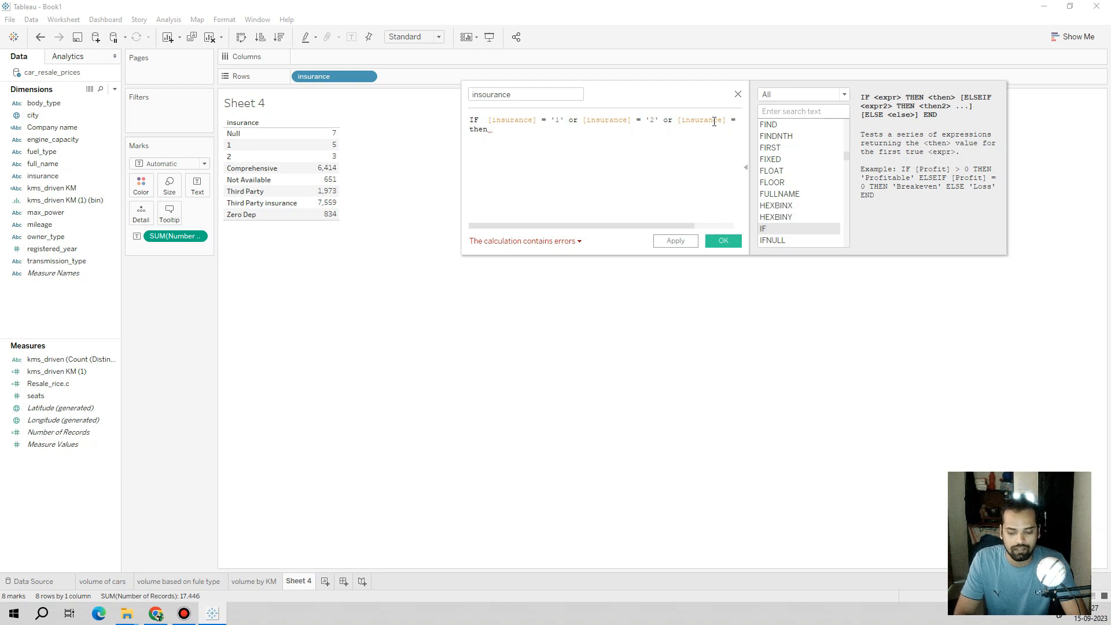
type("'")
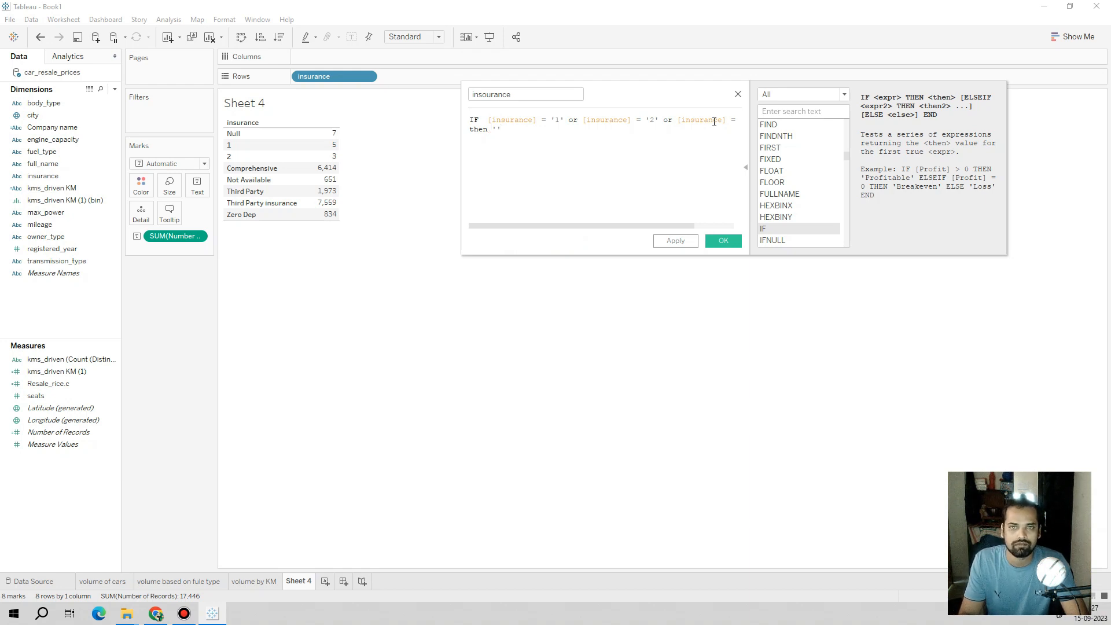
type("Not")
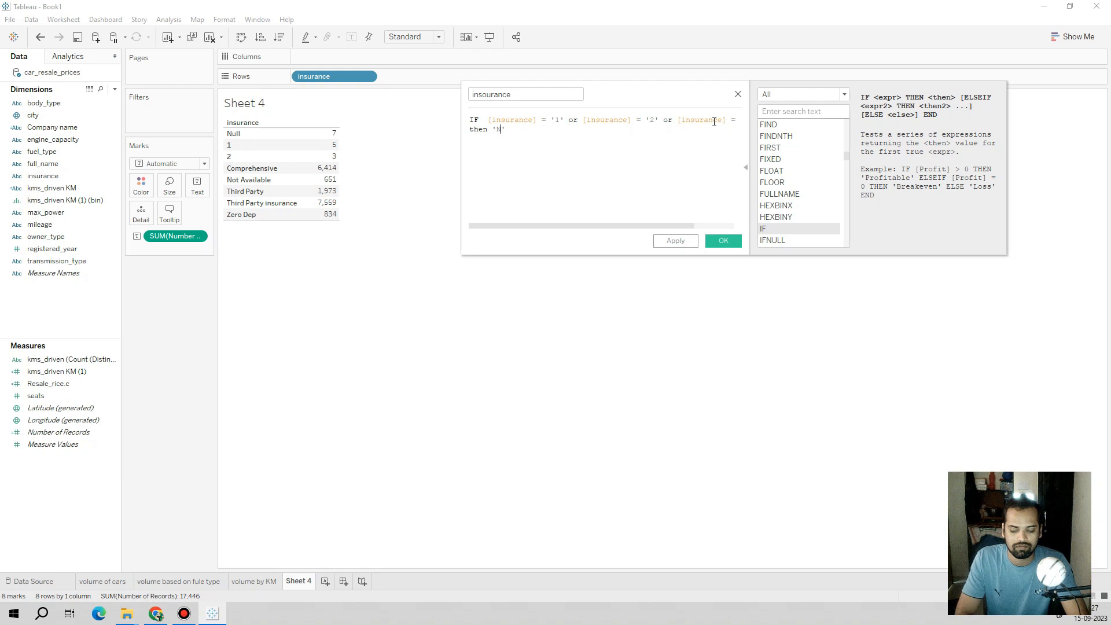
type(" Available")
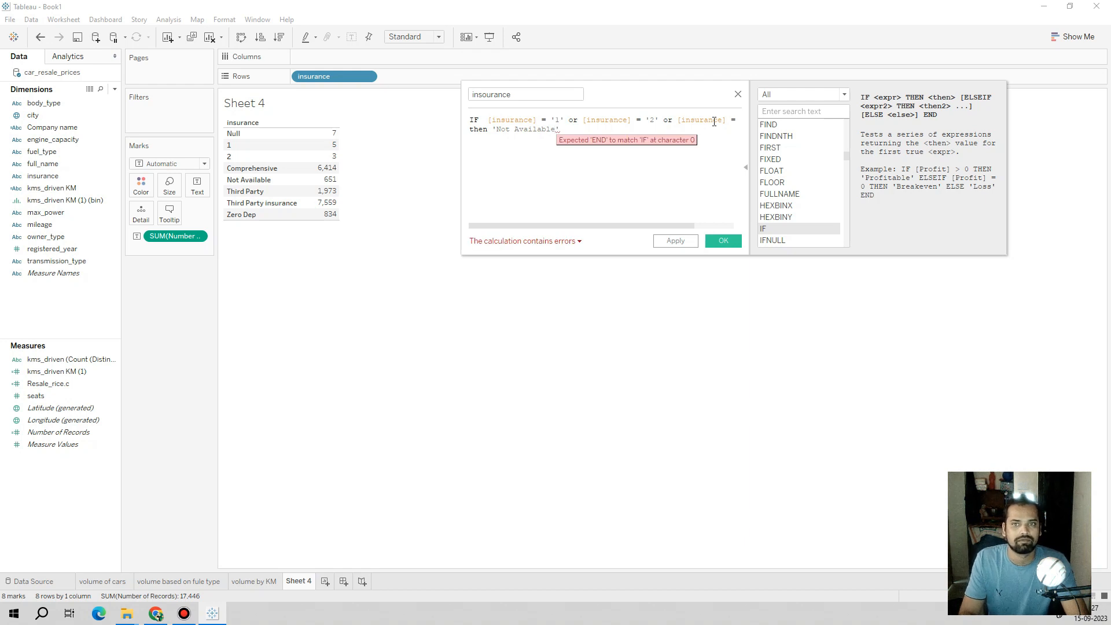
Add an ELSE keyword on its own line below the then 'Not Available' clause of the formula
key("Return")
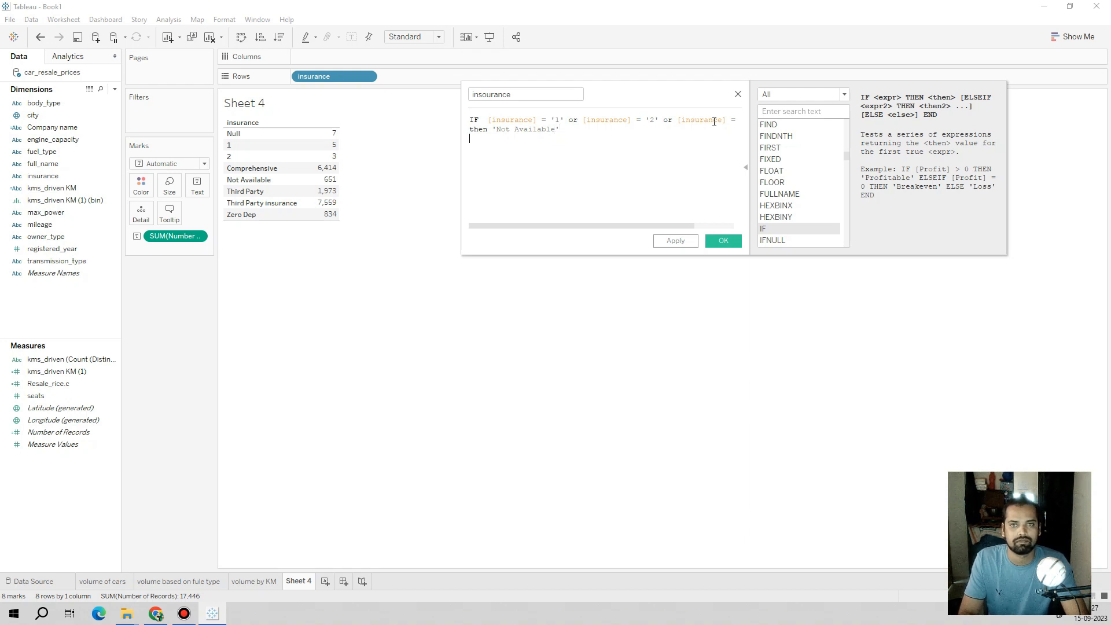
type("else")
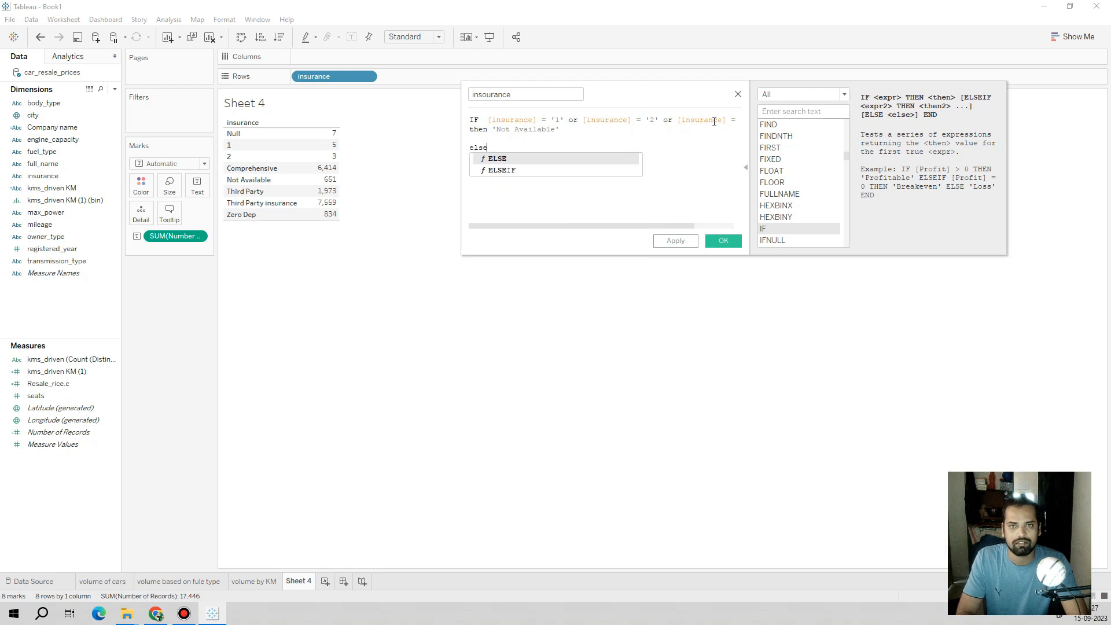
key("Return")
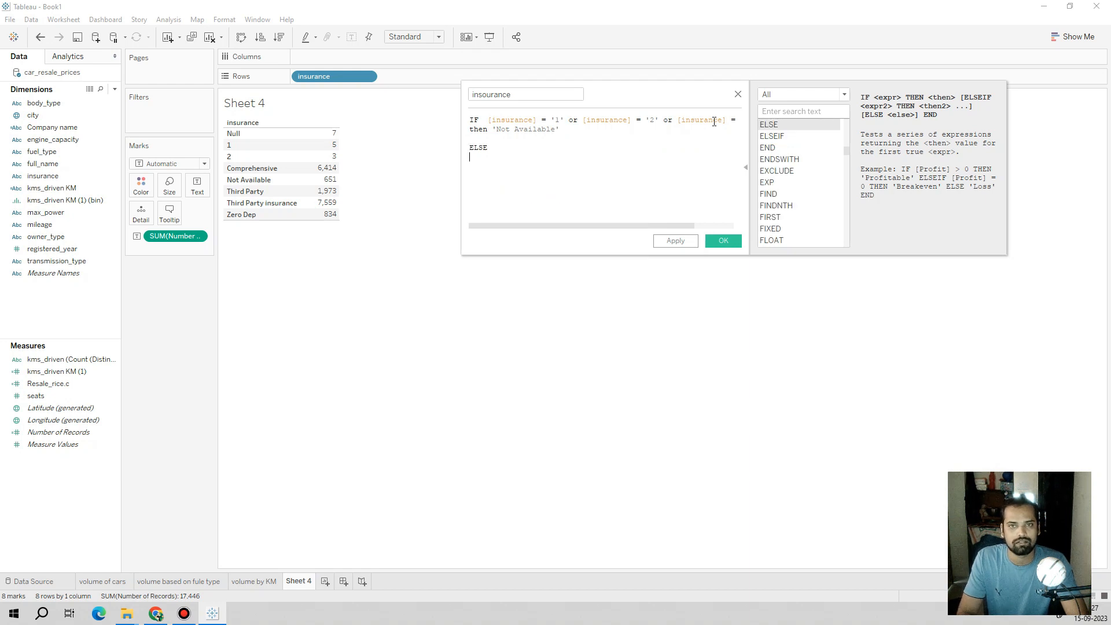
key("Return")
Fill the ELSE branch with the quoted text 'Not Available', reused from the then clause
type("''")
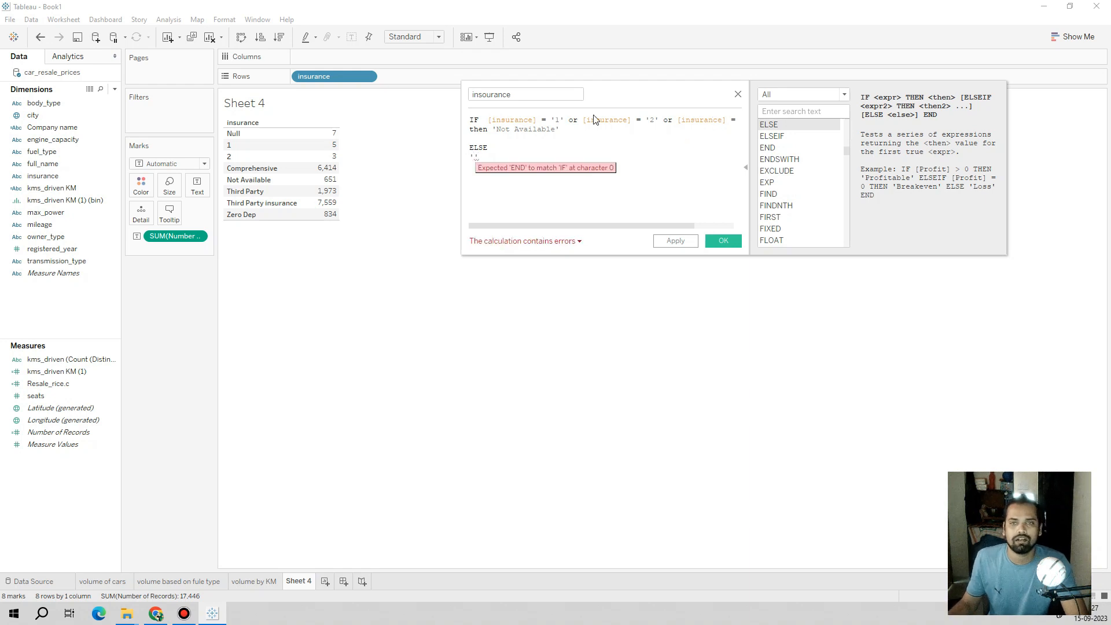
left_click_drag(556, 129, 497, 132)
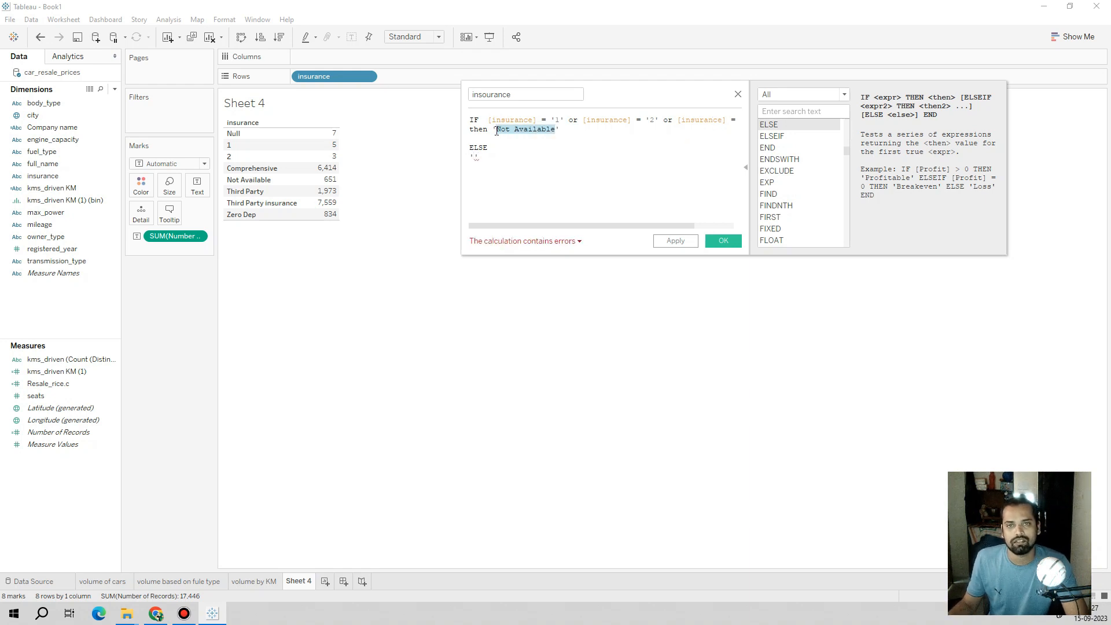
key("ctrl+c")
left_click(474, 156)
key("ctrl+v")
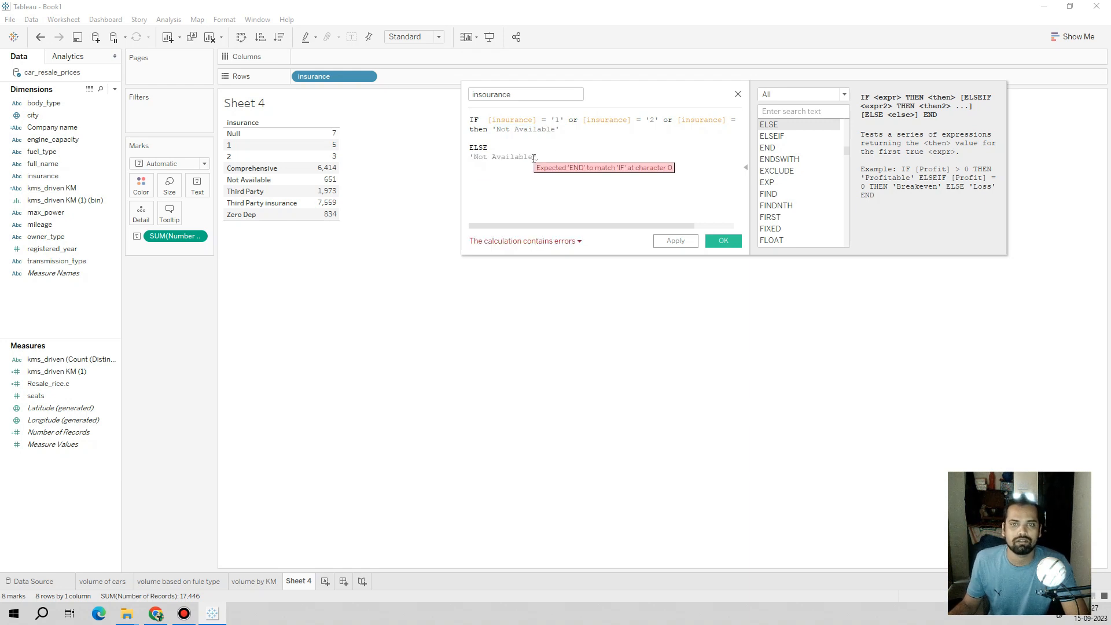
Replace the text in the ELSE branch with the [insurance] field
left_click_drag(533, 157, 470, 157)
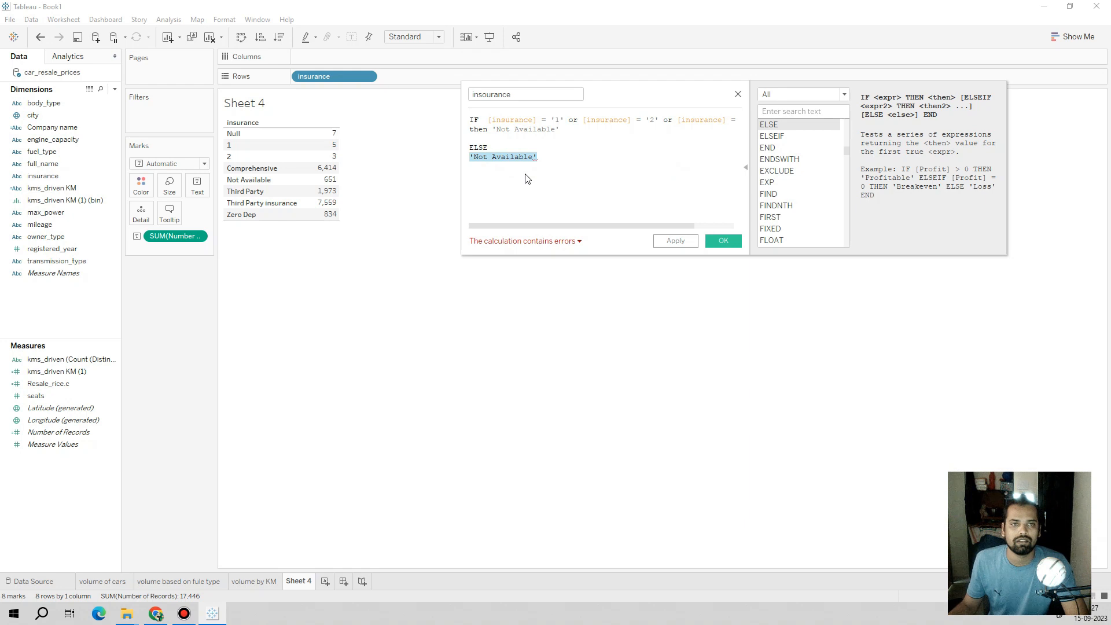
type("insc")
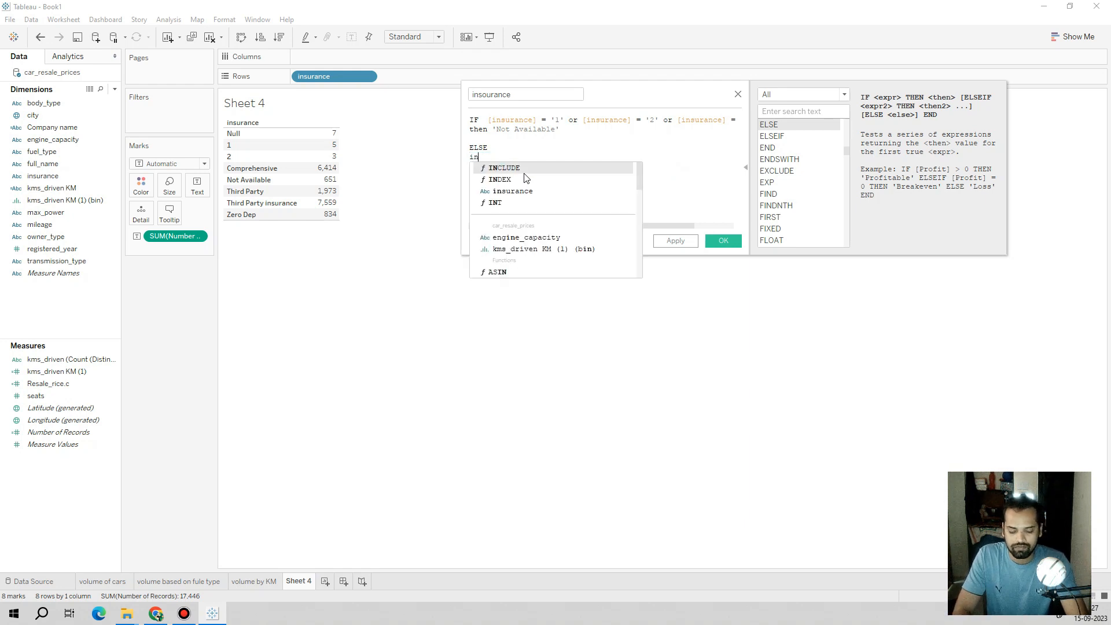
key("Return")
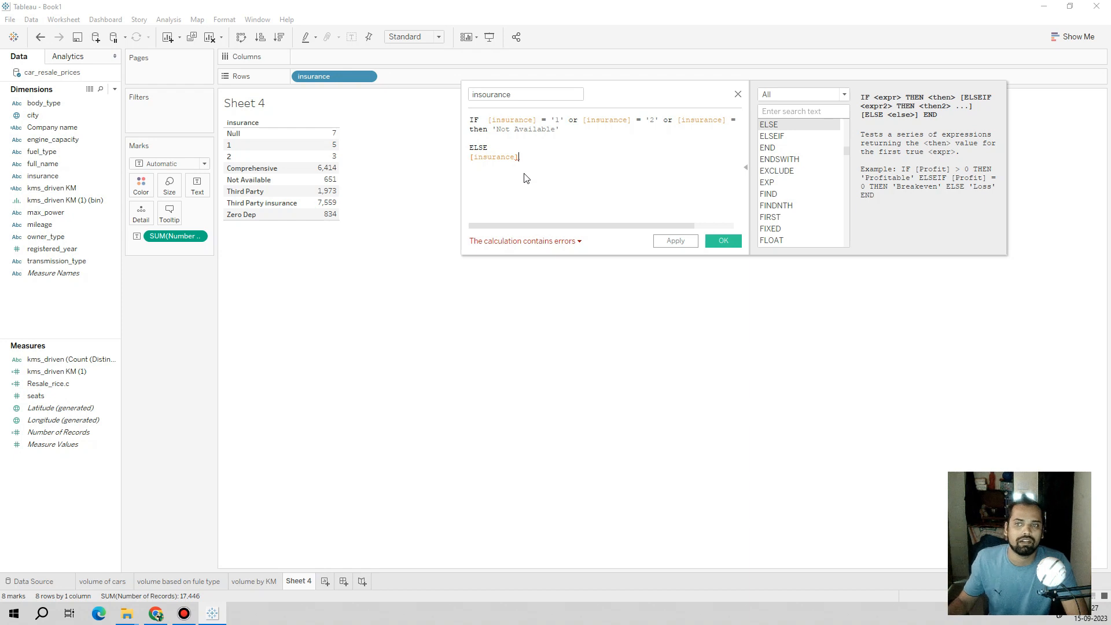
Check the calculation error and close the IF statement with END on a new line
left_click(551, 243)
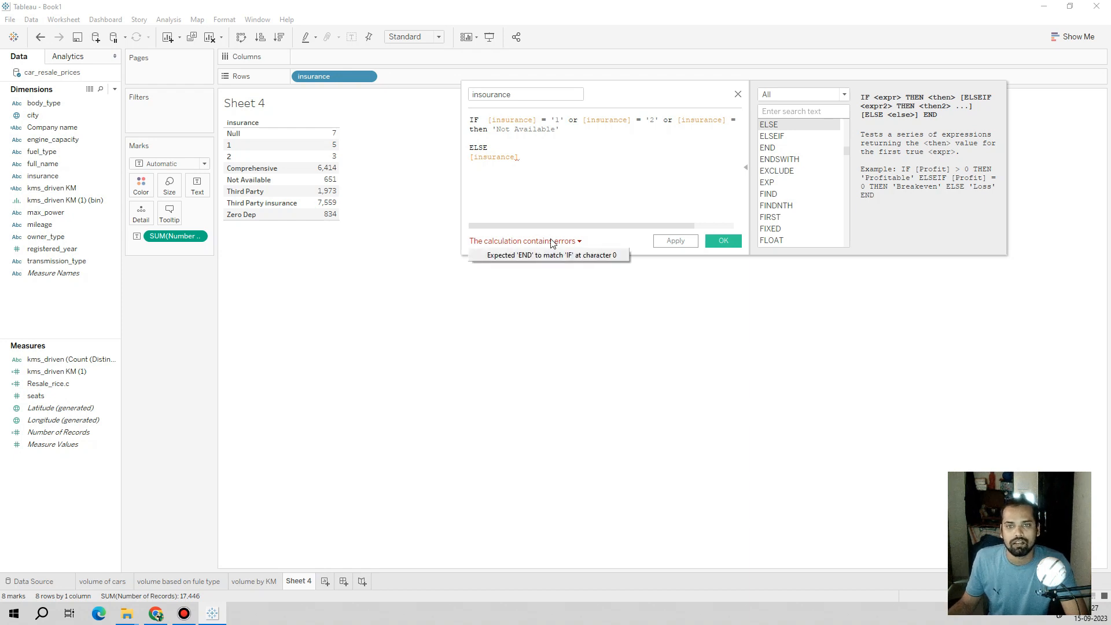
left_click(539, 154)
key("Return")
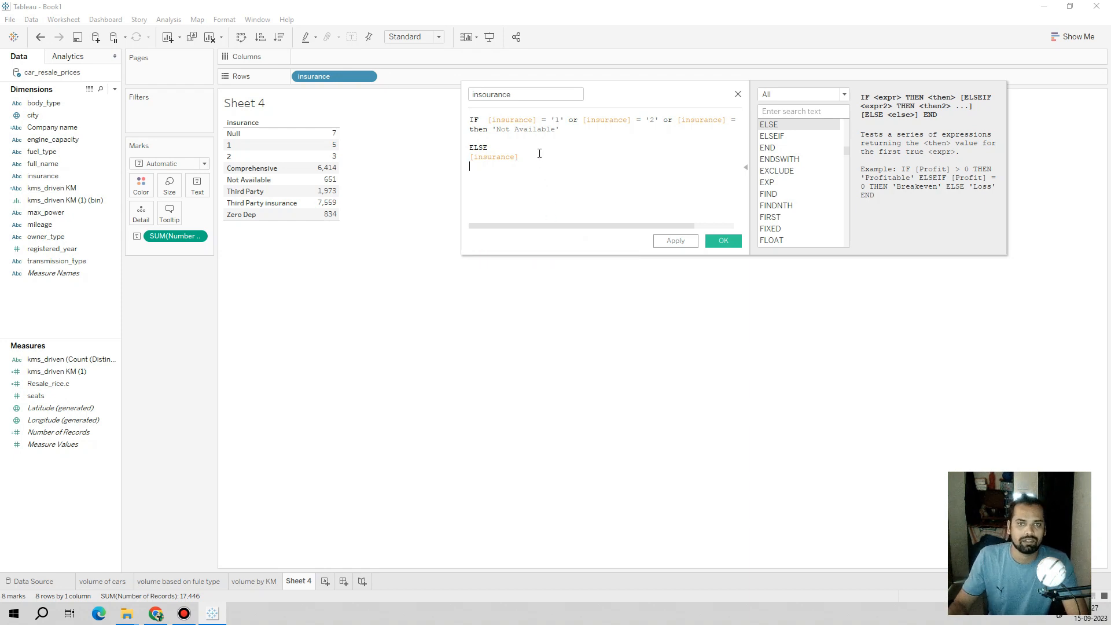
type("end")
key("Return")
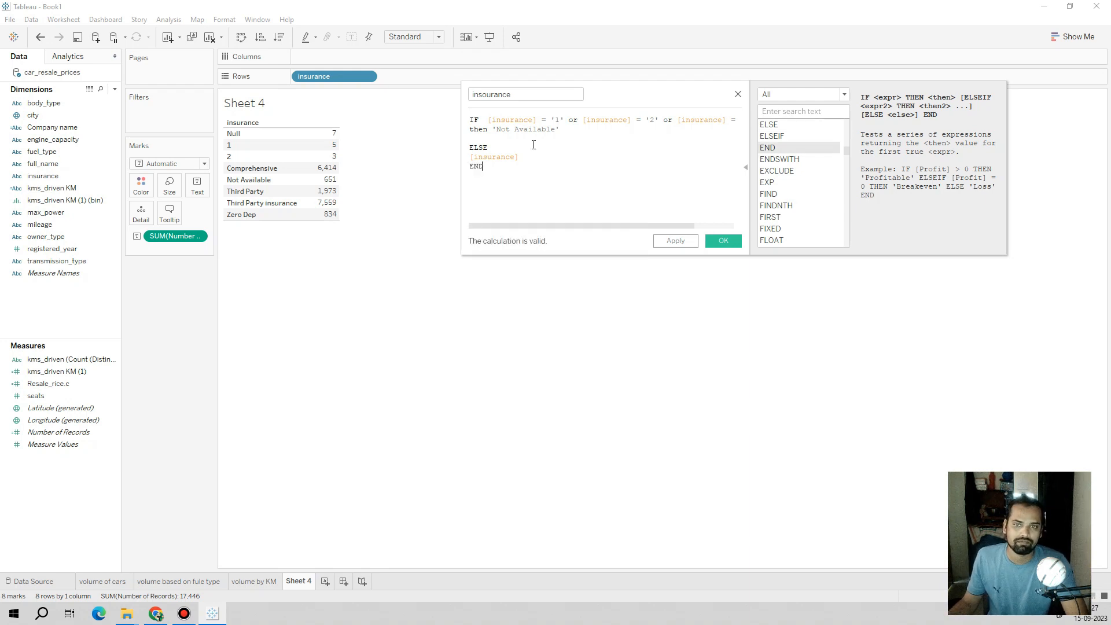
Rename the calculated field as insourance.c, apply it and save it
left_click(534, 97)
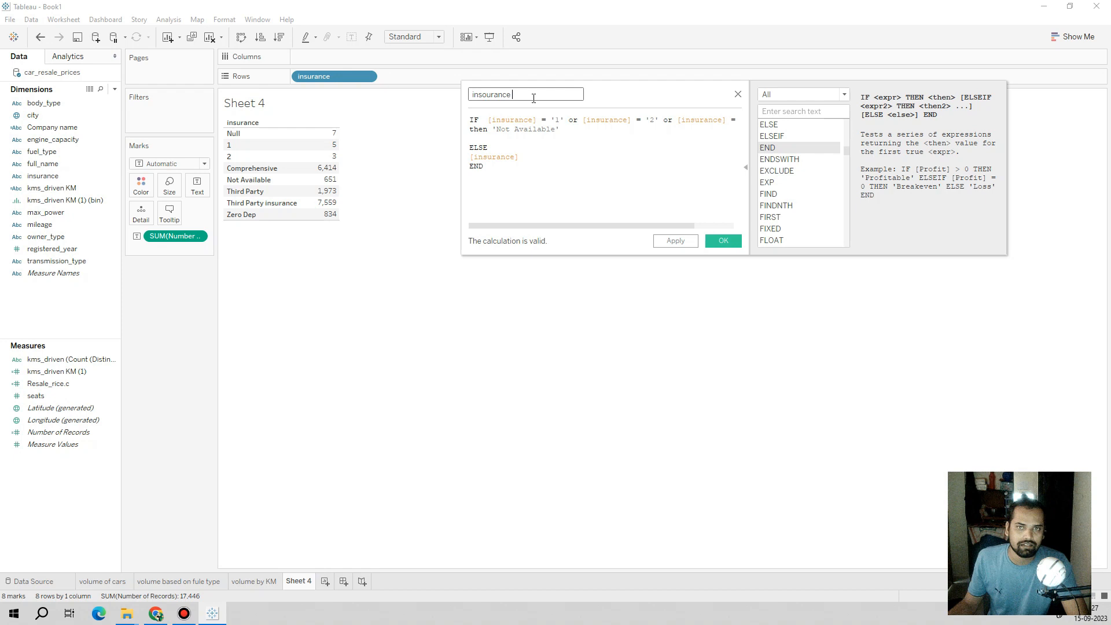
type("c")
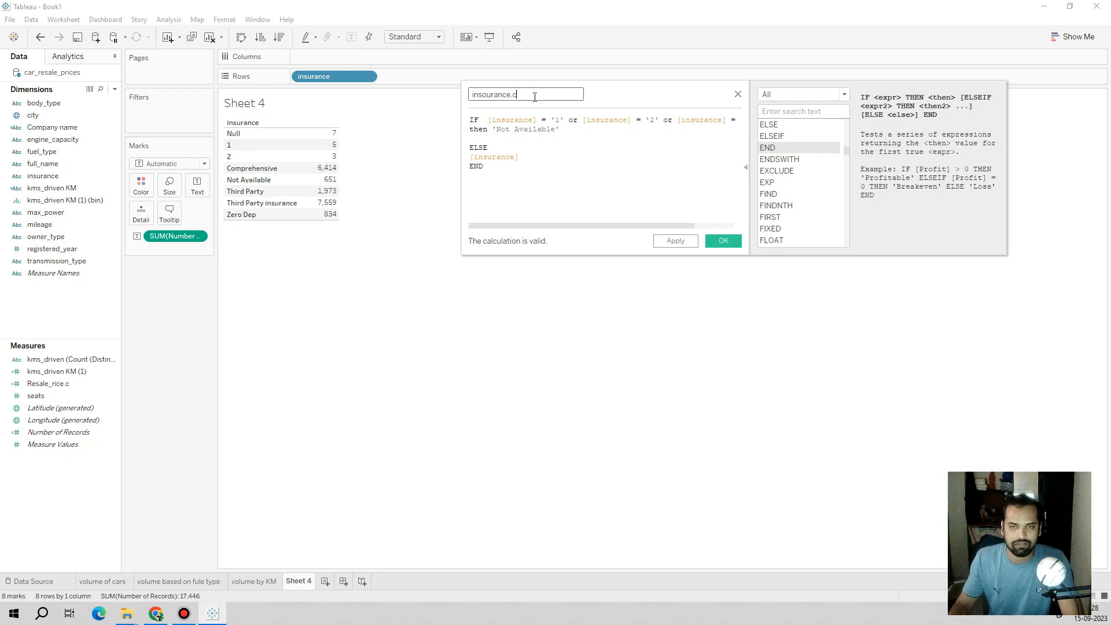
left_click(680, 244)
left_click(722, 241)
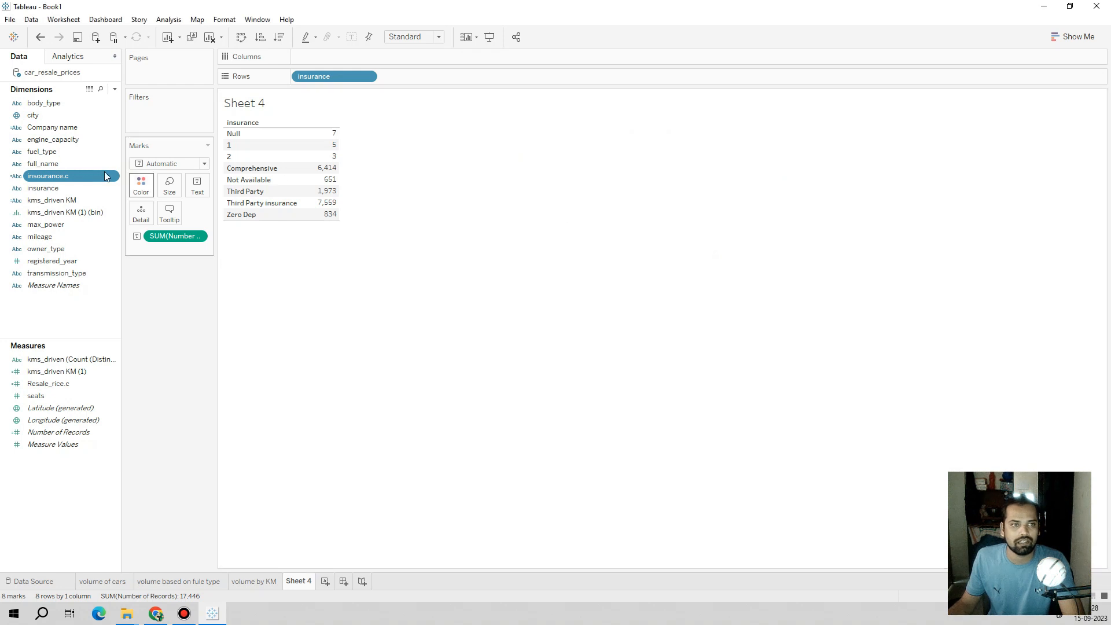
Add insourance.c to the rows and remove the original insurance field from them
left_click_drag(47, 176, 457, 75)
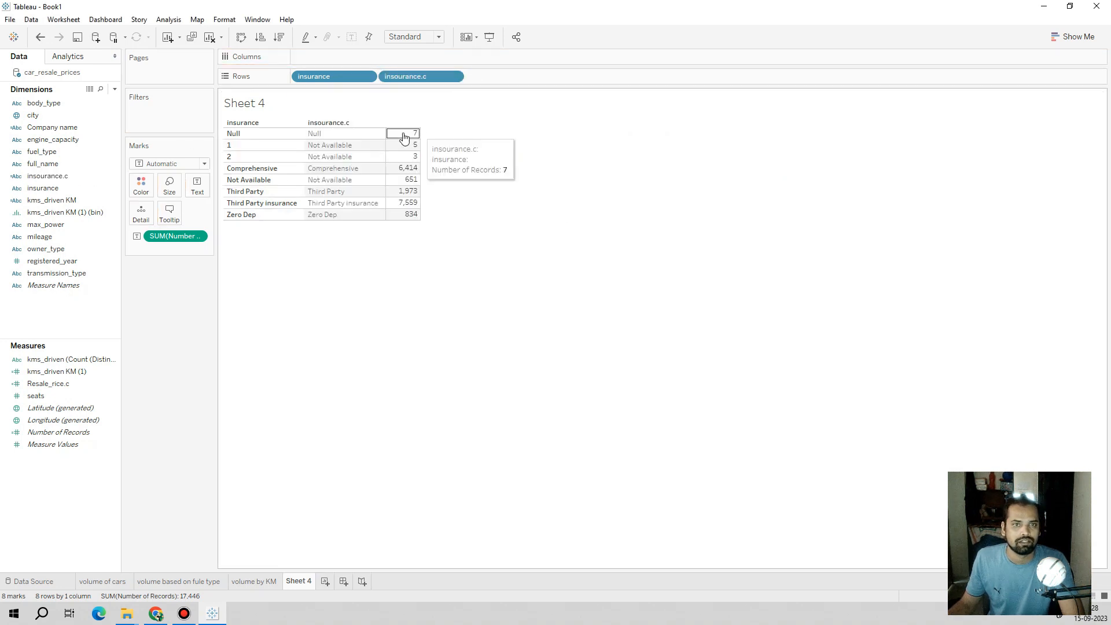
left_click(243, 136)
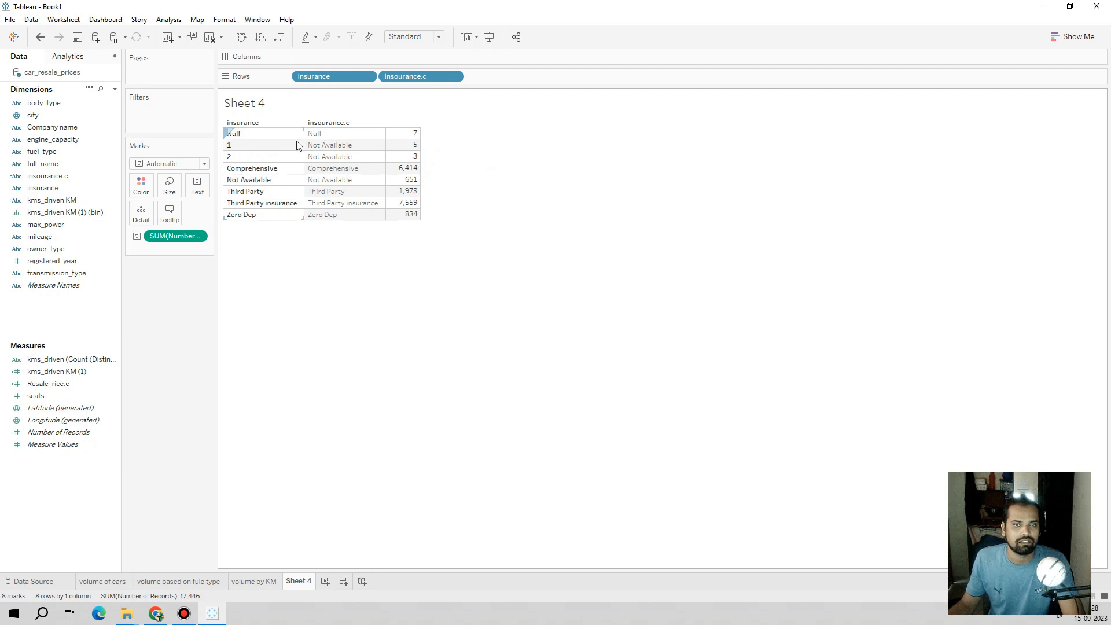
left_click_drag(332, 76, 177, 287)
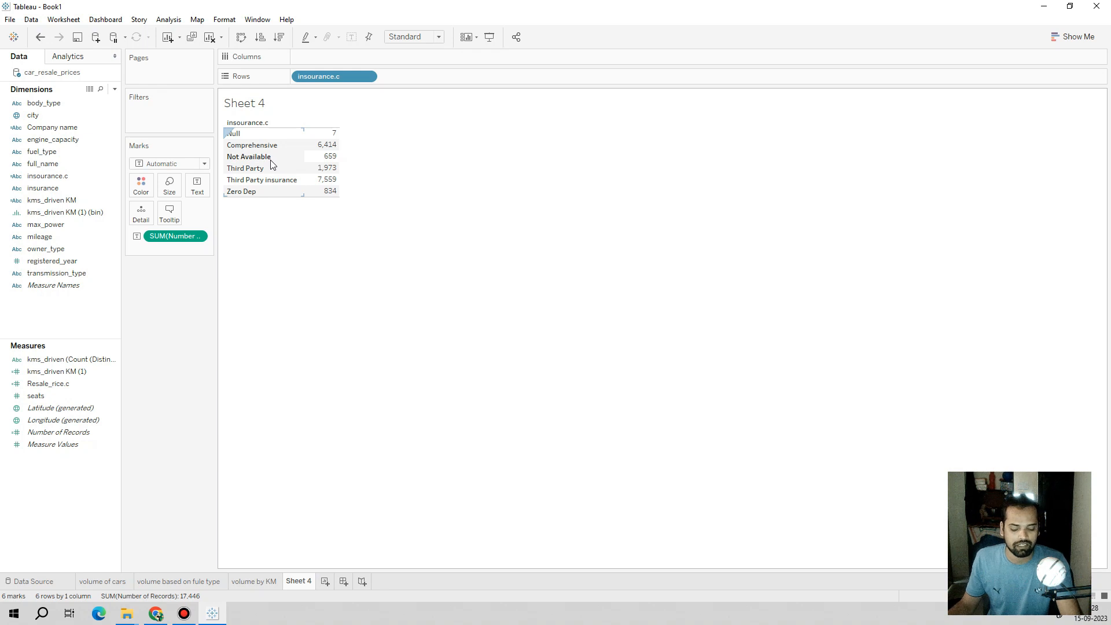
key("ctrl+z")
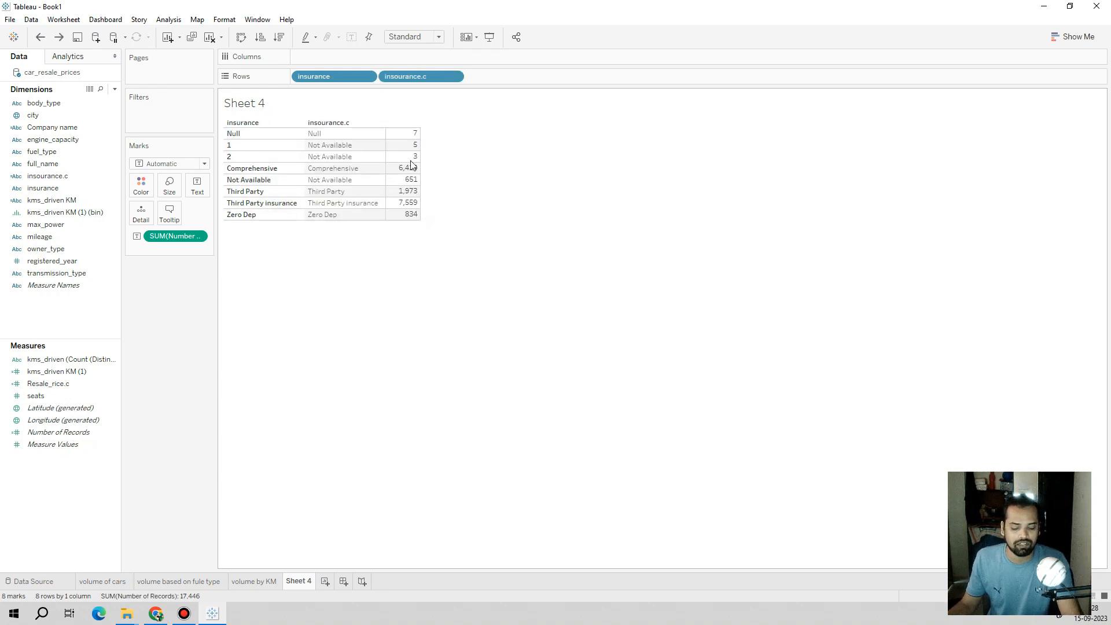
left_click_drag(333, 81, 173, 277)
Exclude the Null category of insourance.c from the table
left_click(233, 134)
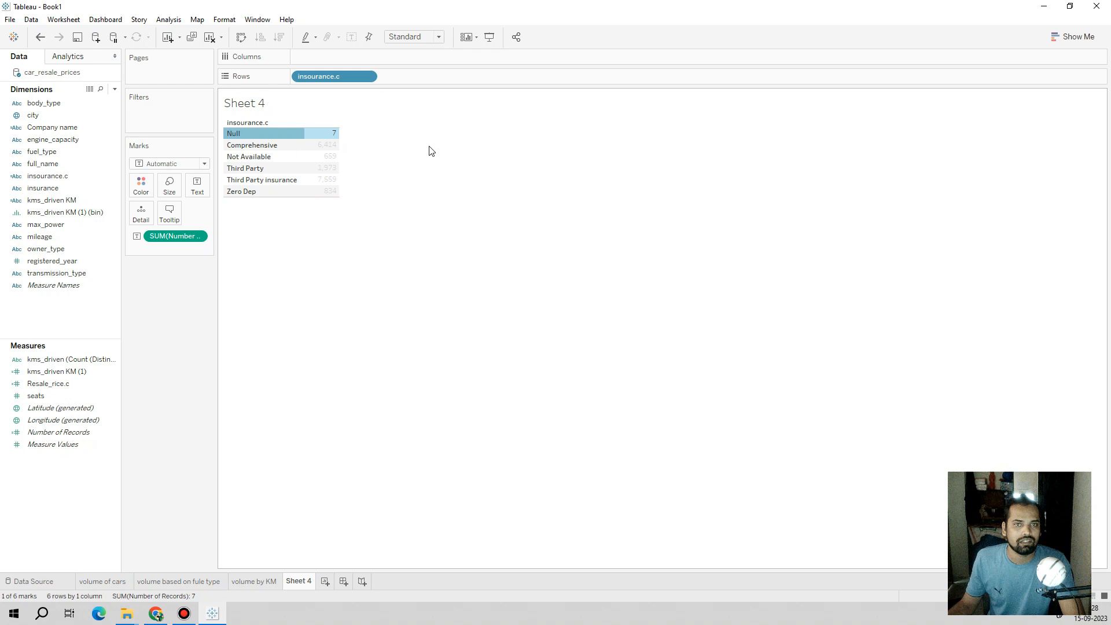
right_click(296, 134)
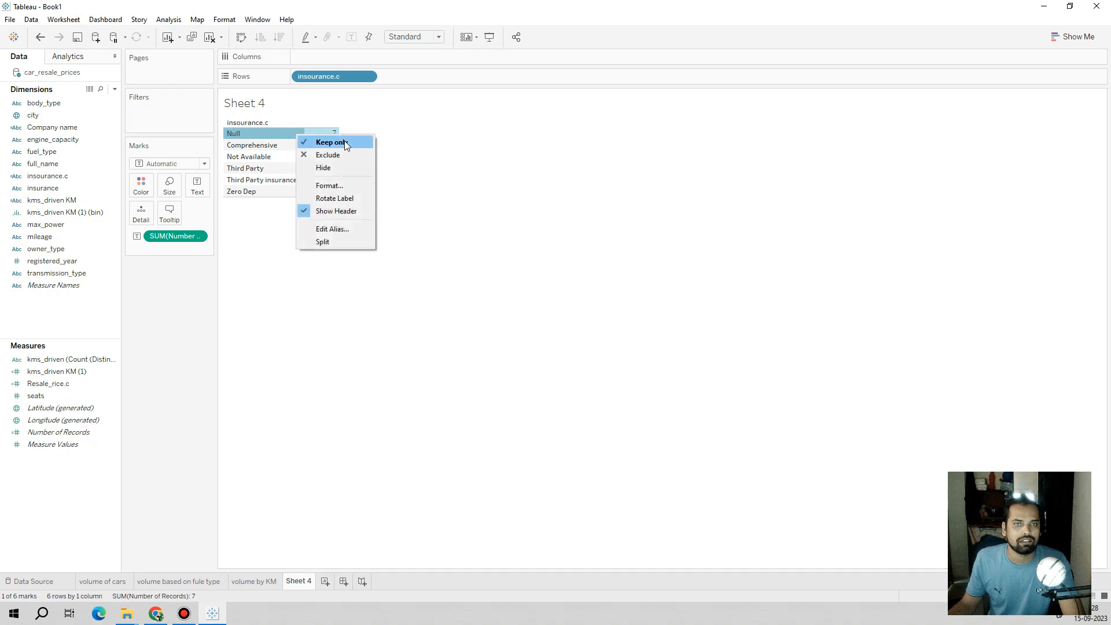
left_click(330, 154)
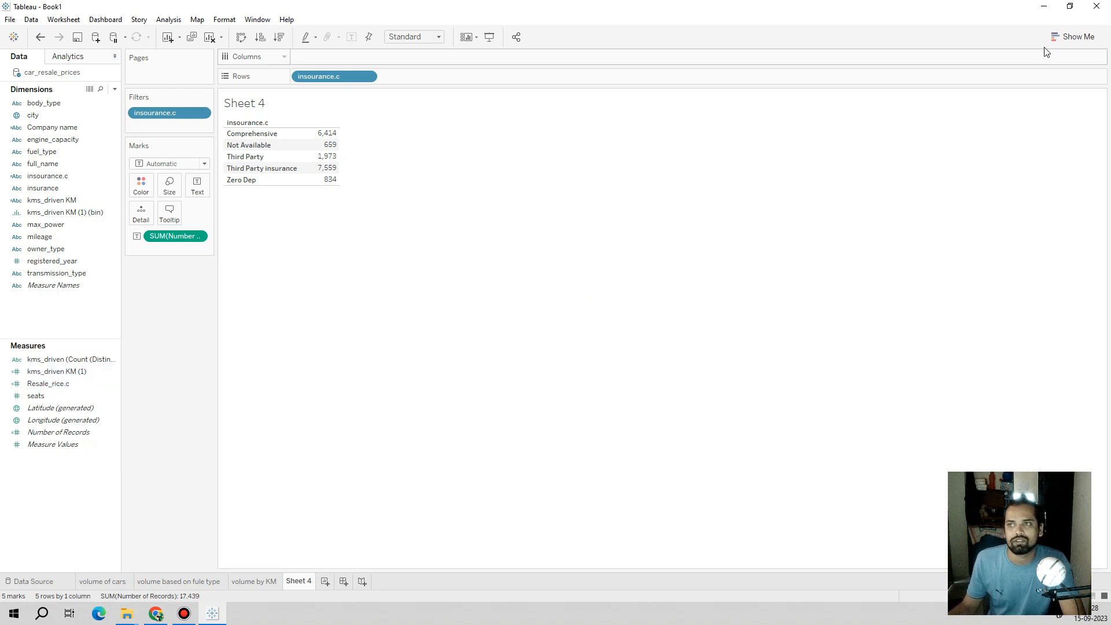
Turn the table into a packed bubbles chart and add the number of records to the bubble labels
left_click(1074, 36)
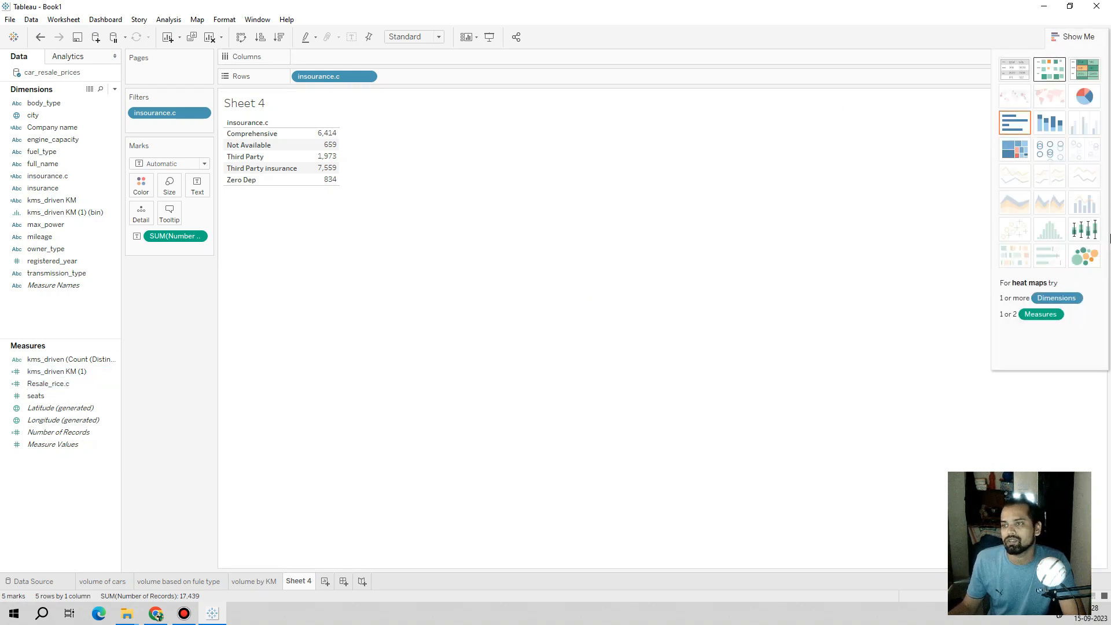
left_click(1095, 257)
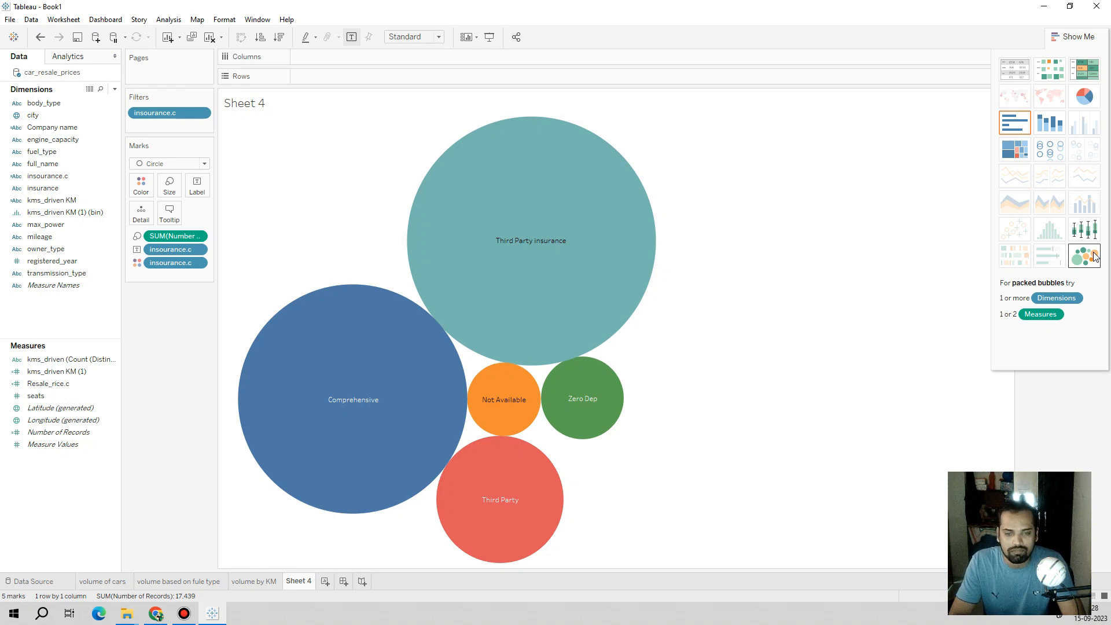
left_click(197, 185)
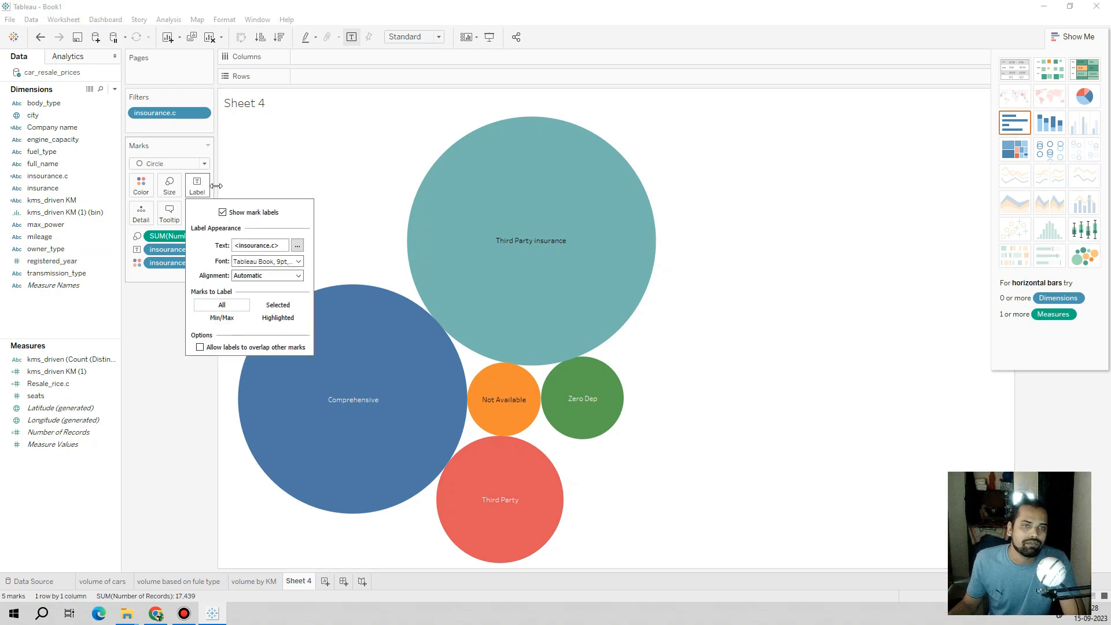
left_click(162, 348)
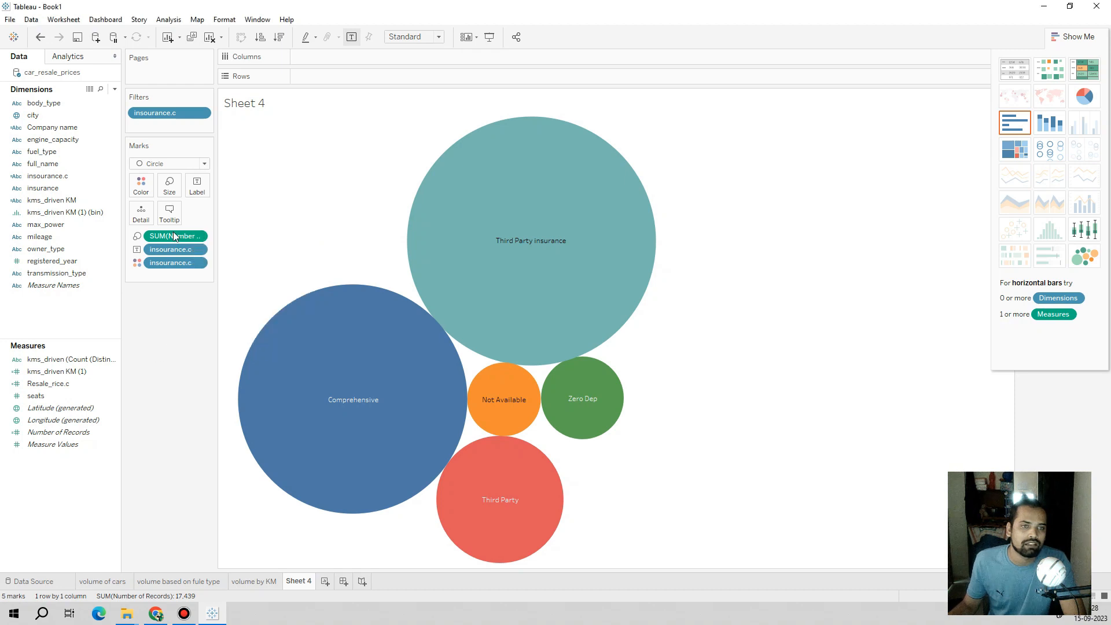
left_click_drag(172, 235, 196, 186)
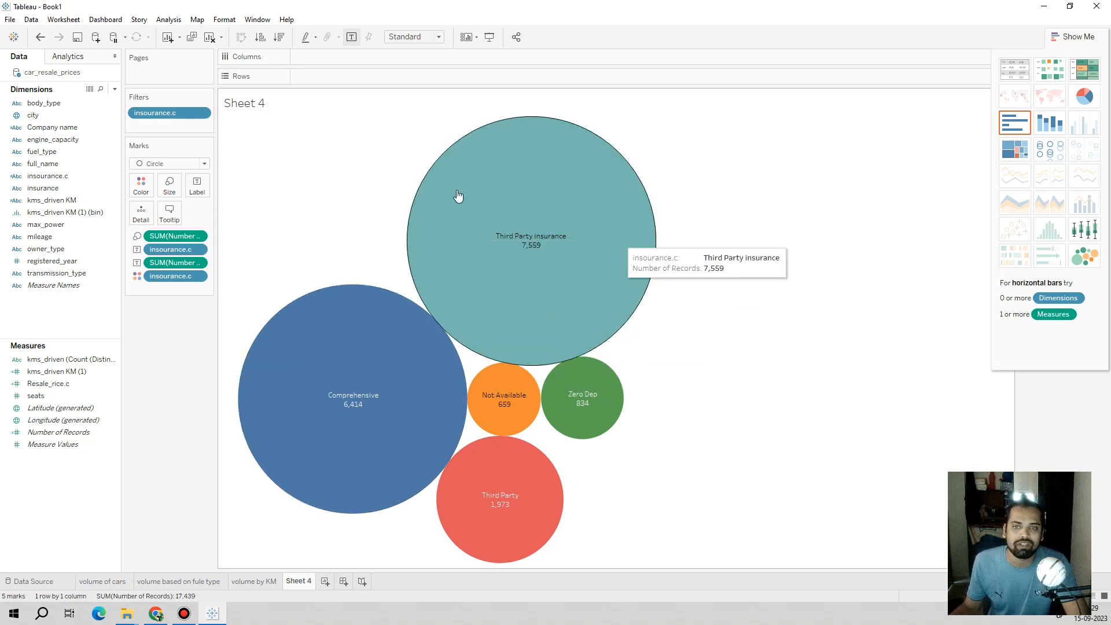
mouse_move(532, 254)
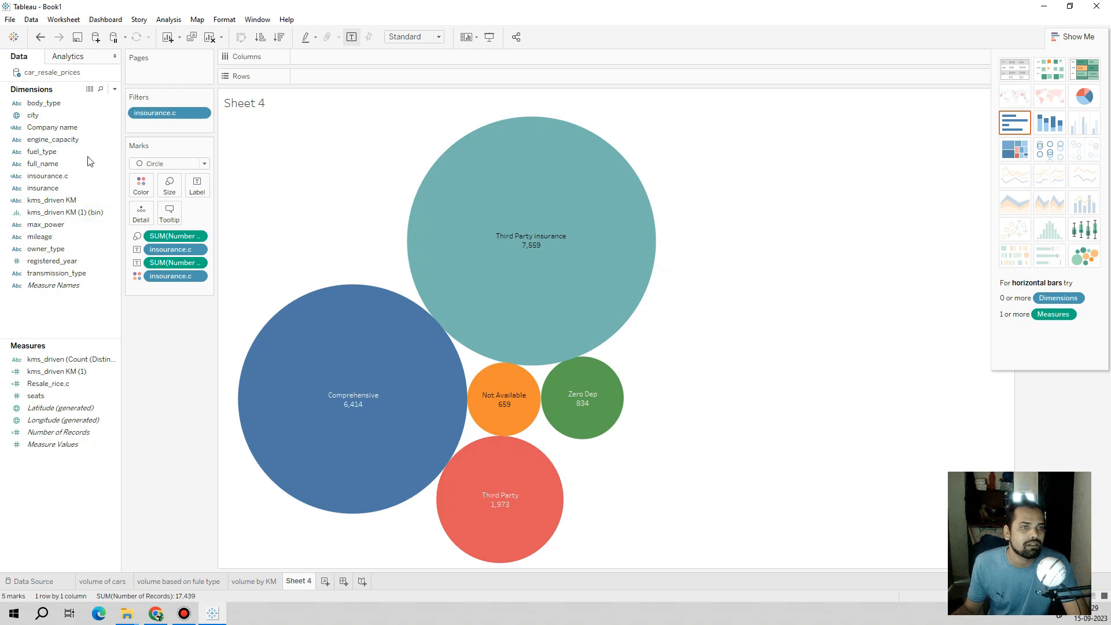
Open the insourance.c calculation for editing and start another if on a new line between the 'Not Available' clause and ELSE
right_click(85, 177)
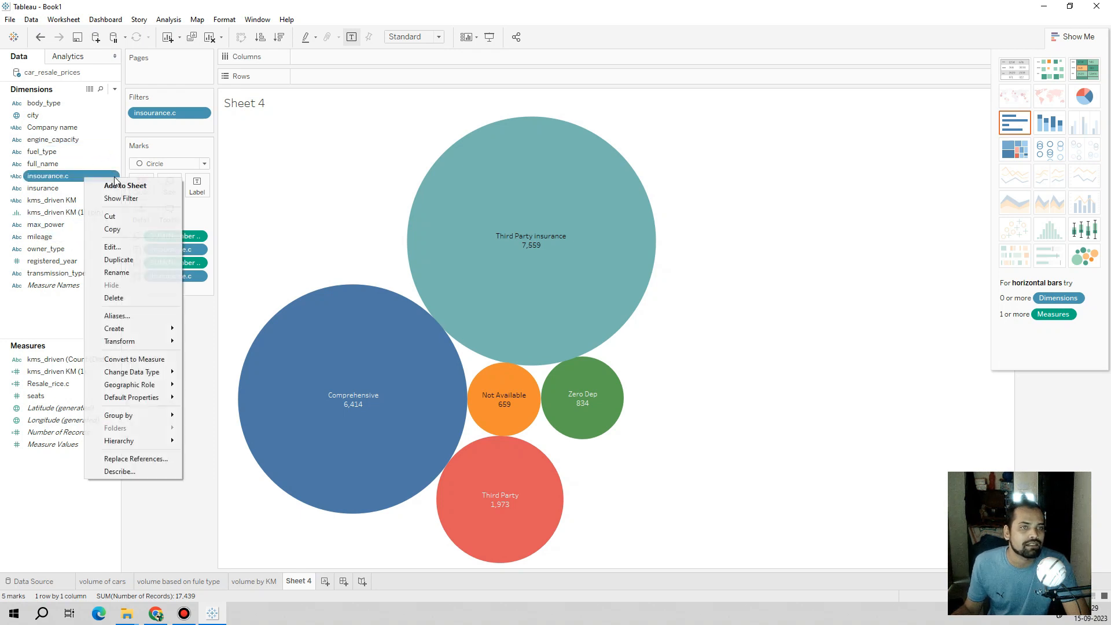
left_click(123, 245)
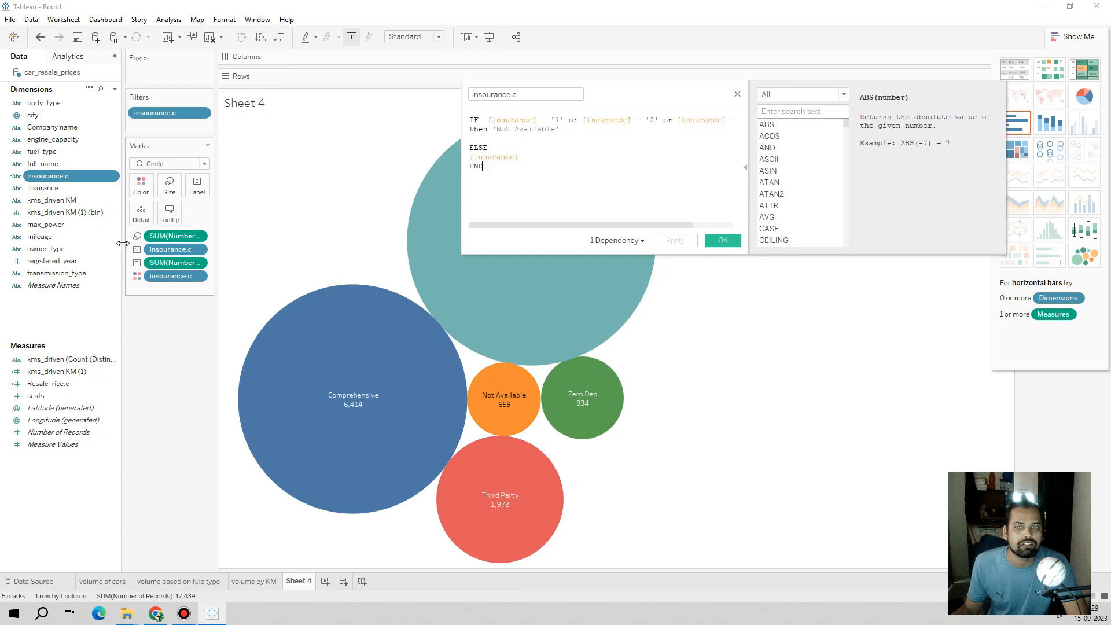
left_click(568, 130)
key("Return")
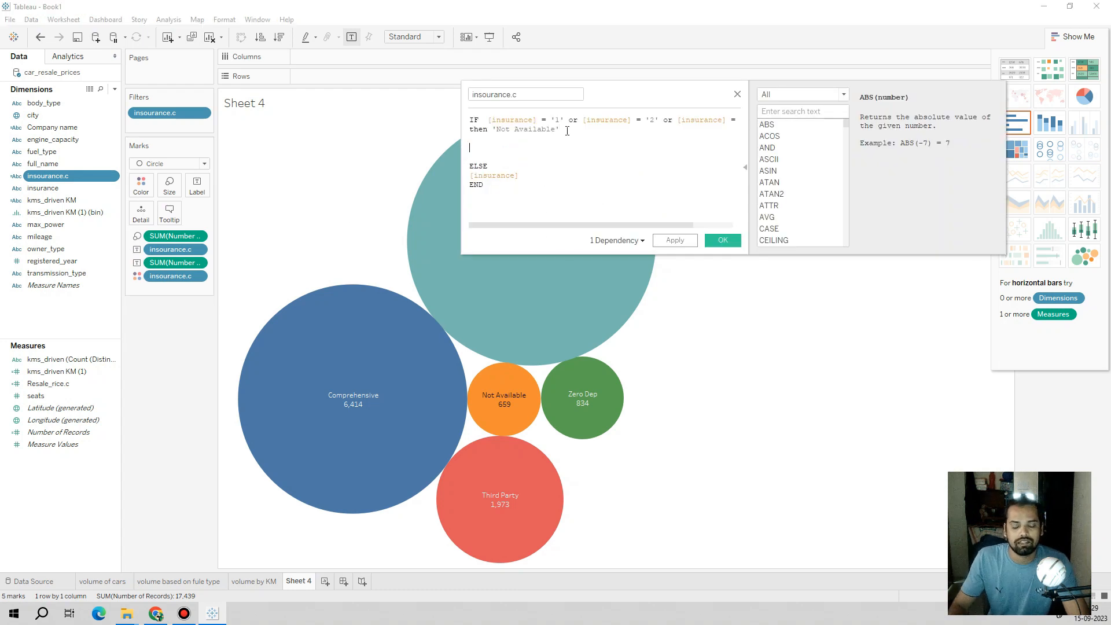
type("if")
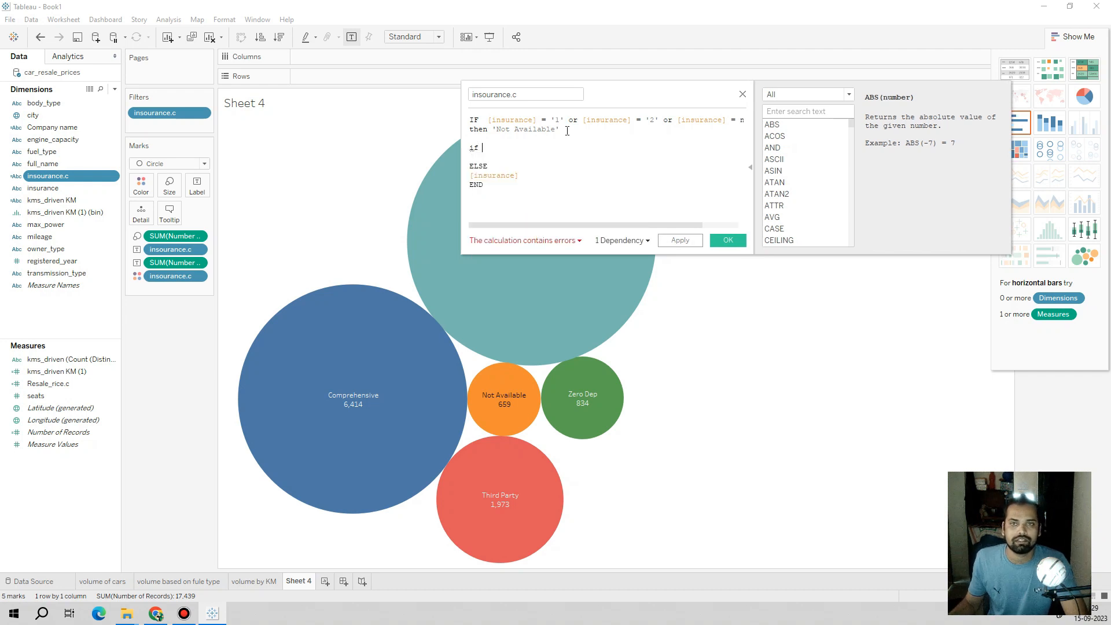
Complete the new if condition in the calculation as [insurance] = 'Third Party' then, reusing the comparison from the first clause
left_click_drag(565, 120, 489, 121)
key("ctrl+c")
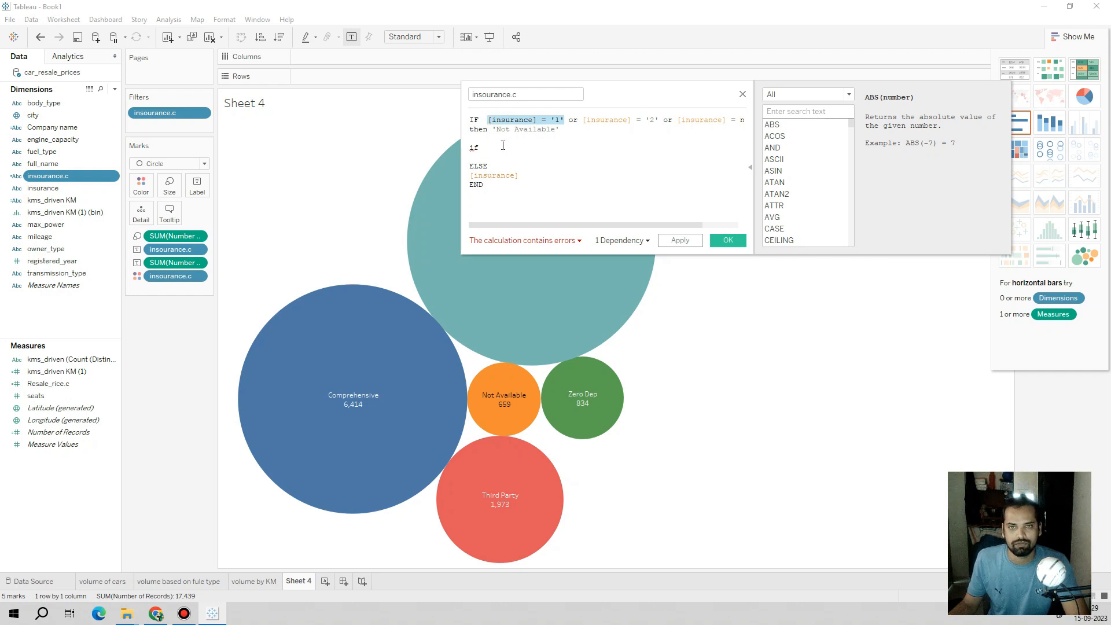
left_click(503, 145)
key("ctrl+v")
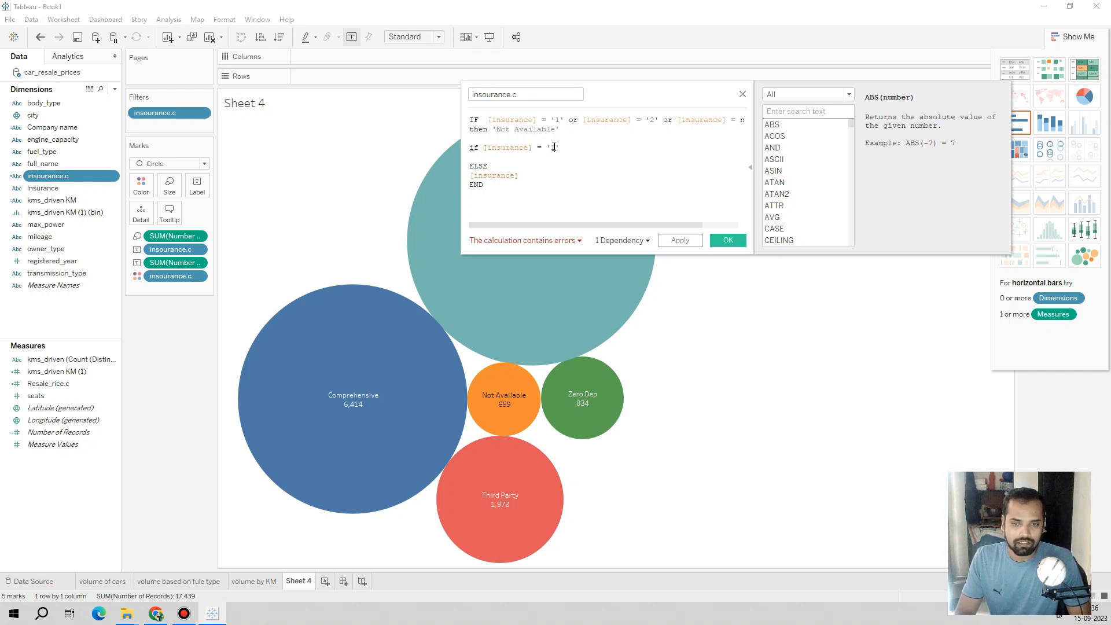
key("BackSpace")
type("3rd")
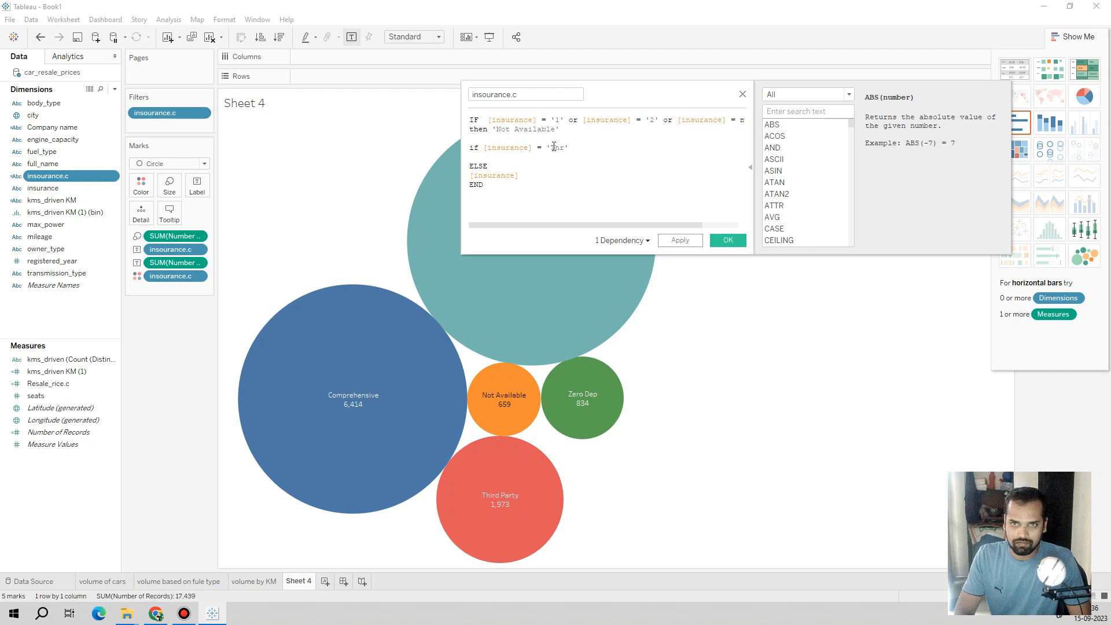
key("BackSpace")
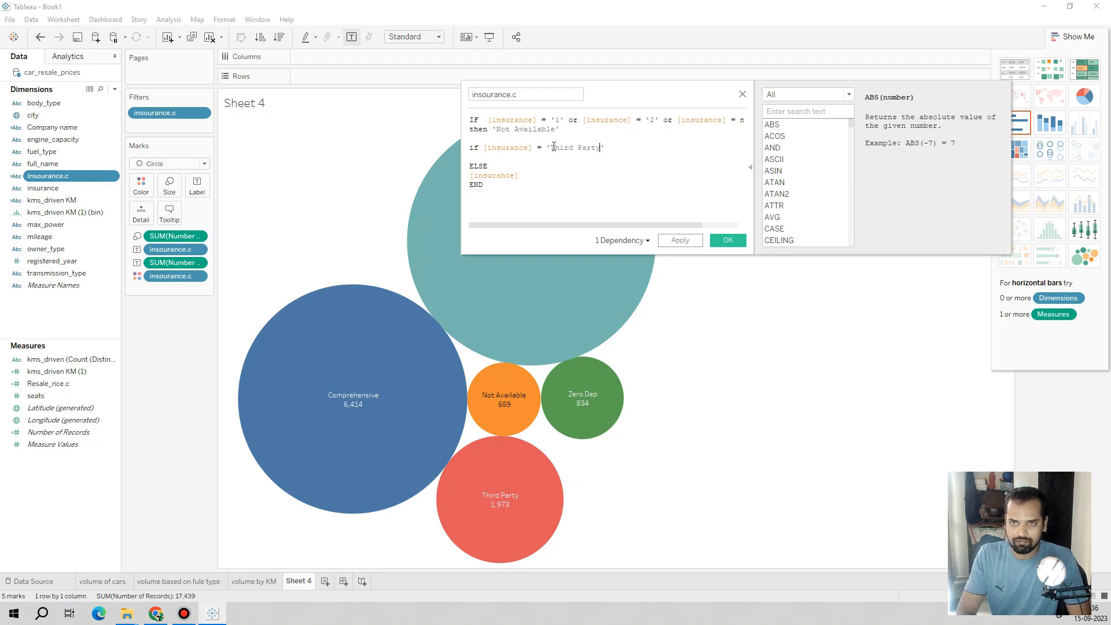
type("then ")
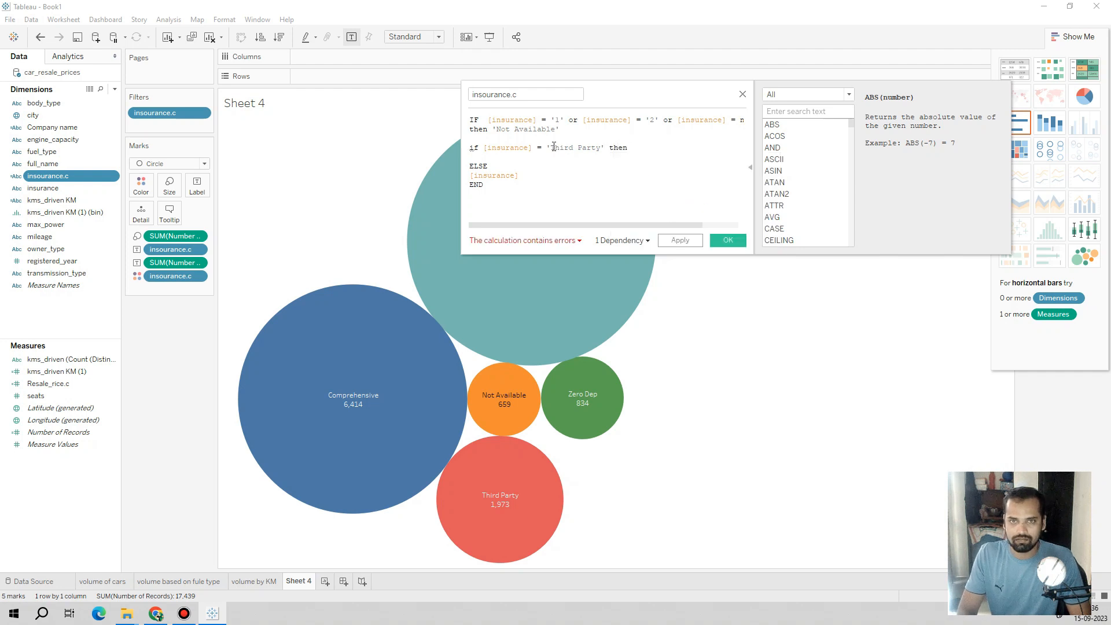
Make the new clause return 'Third Party insurance', moving the calculation editor lower so the largest bubble's label can be read
type("''")
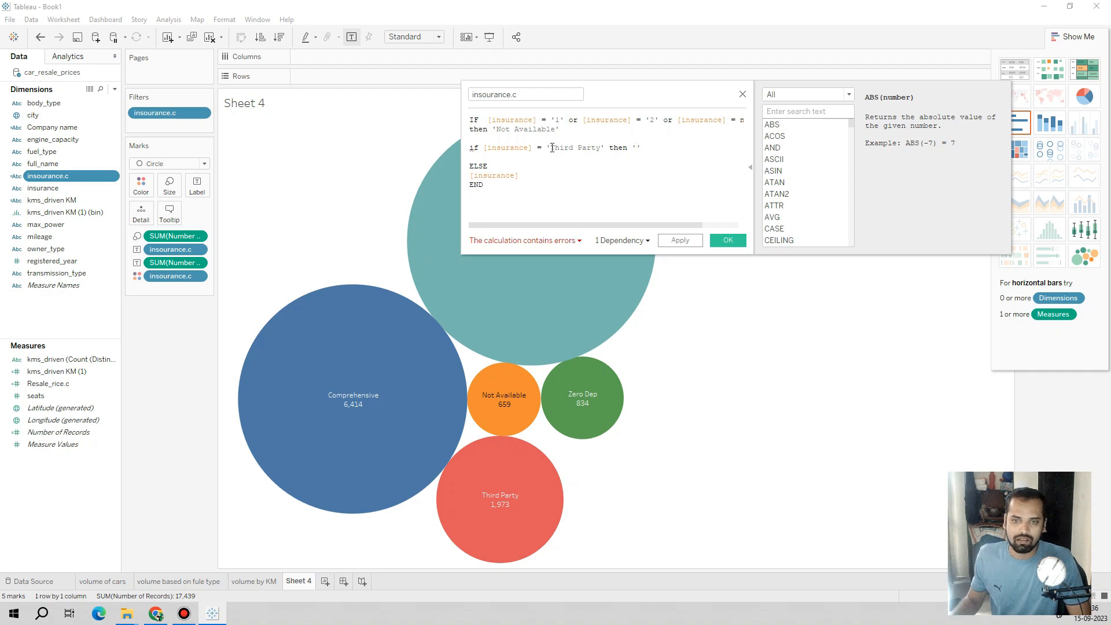
left_click_drag(613, 88, 605, 275)
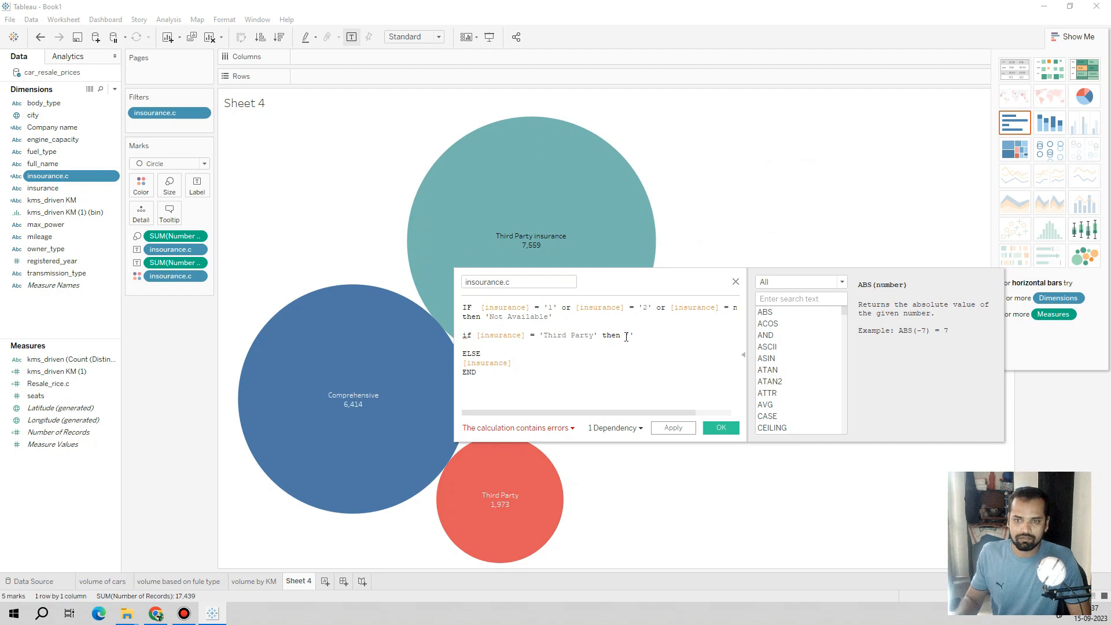
type("Thir")
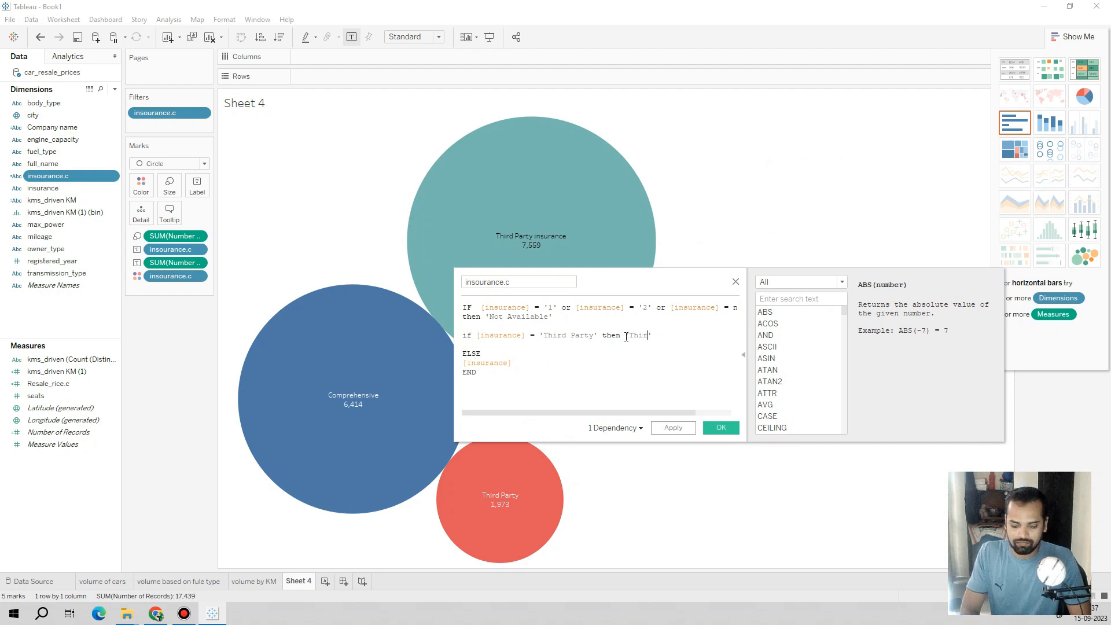
type("d Party ")
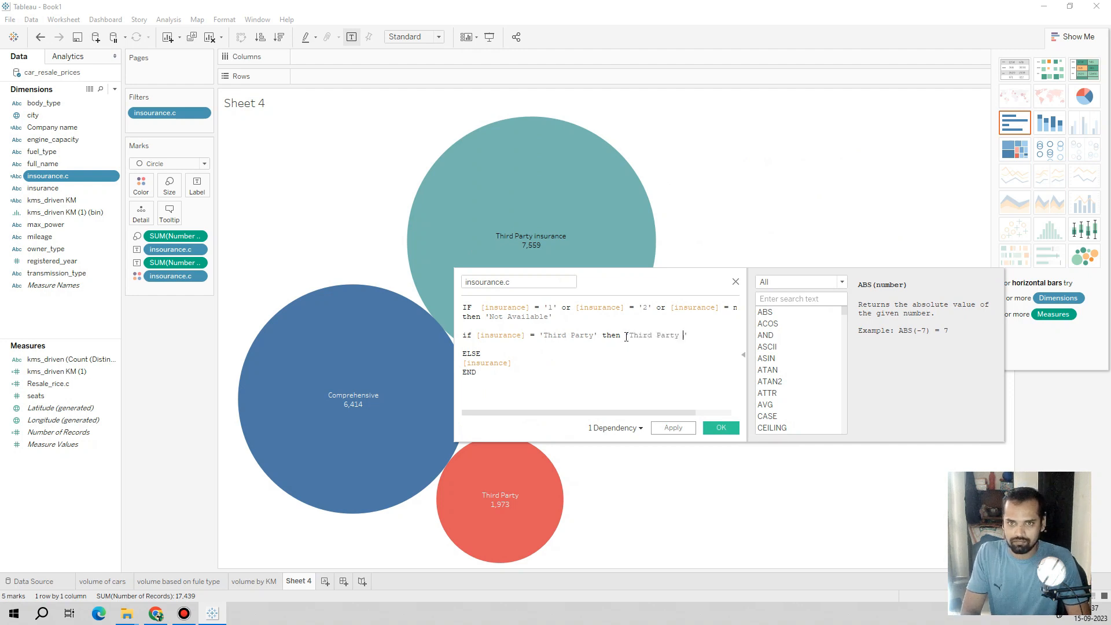
type("insur")
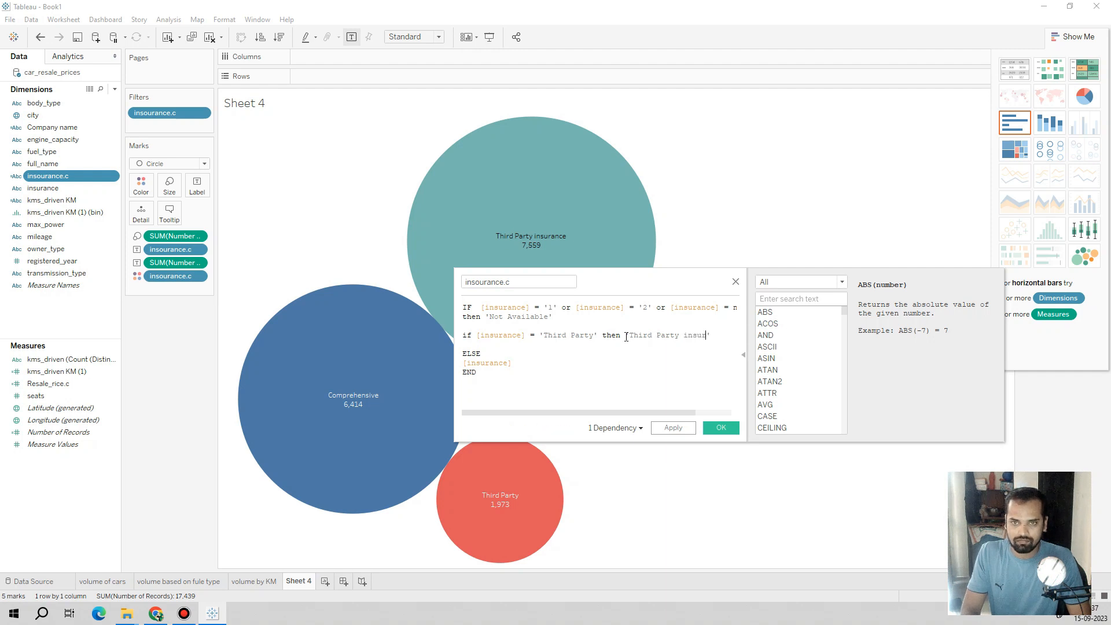
type("ance")
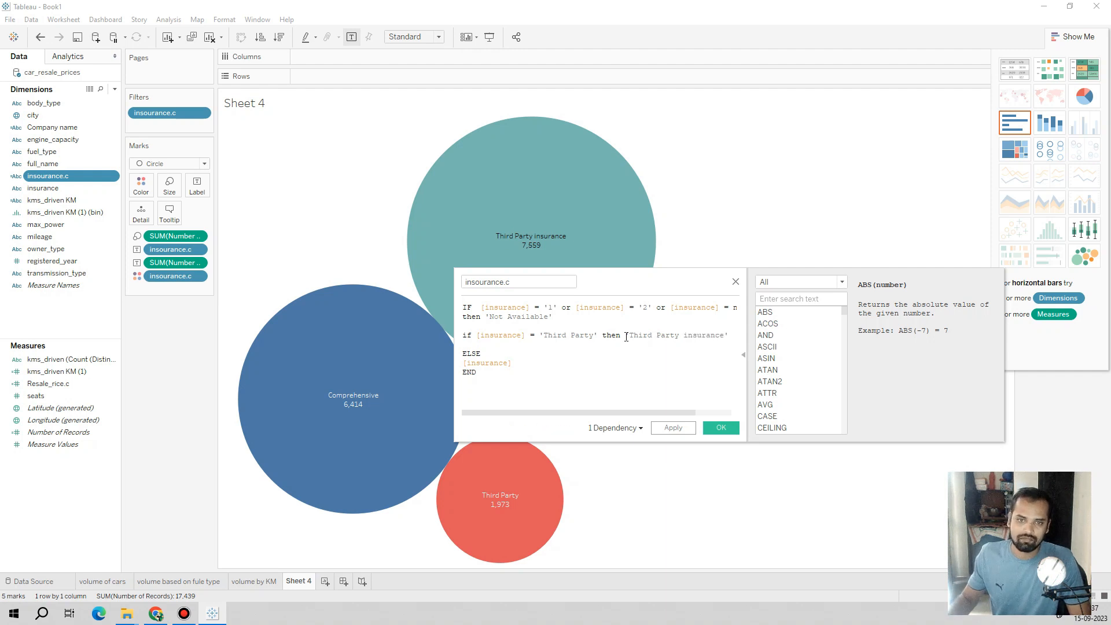
Change the second if to ELSEIF, apply the insourance.c calculation and close its editor
left_click(464, 335)
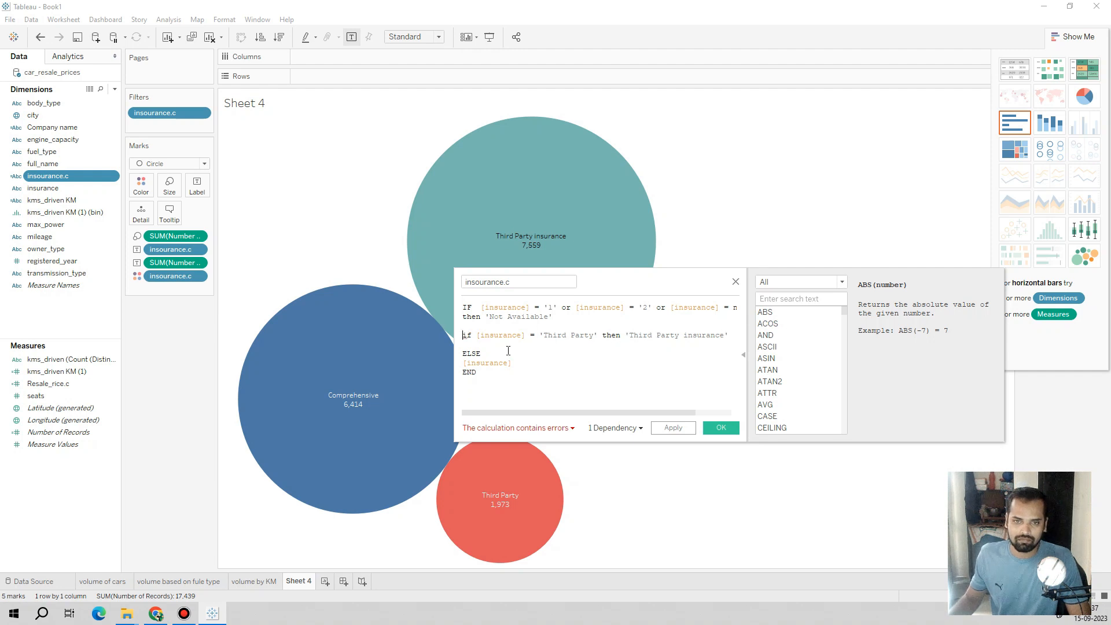
type("e")
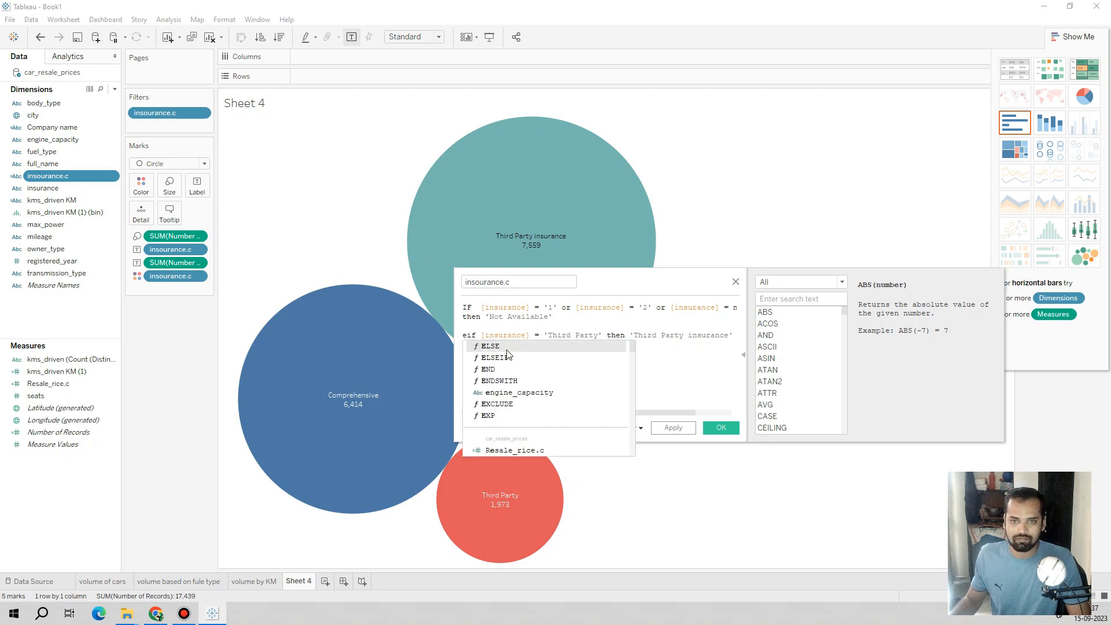
left_click(504, 354)
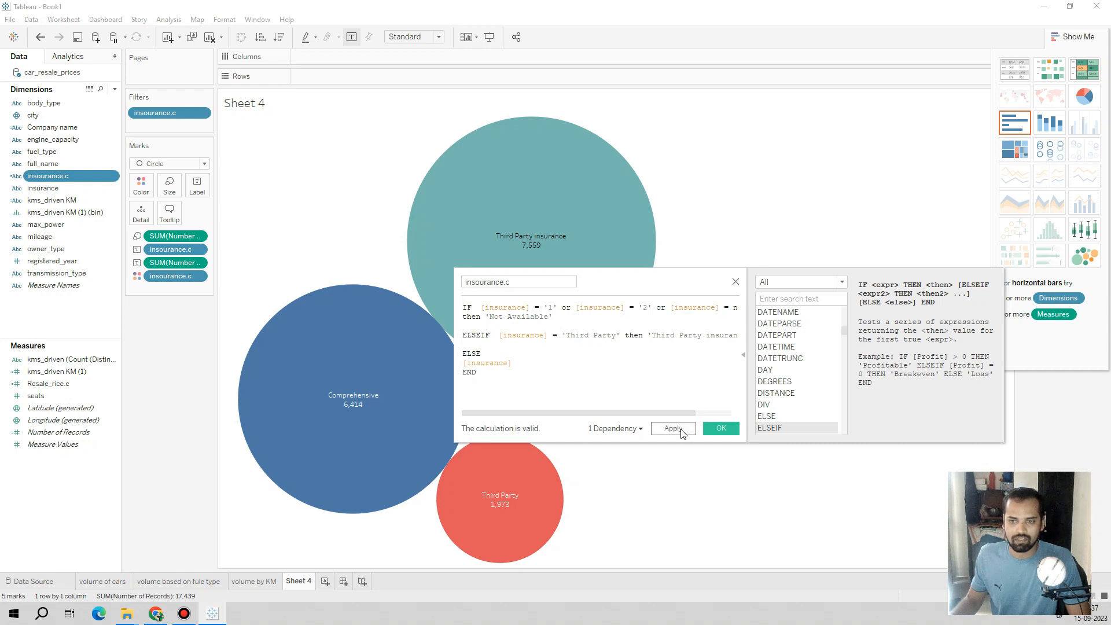
left_click(673, 429)
left_click(721, 429)
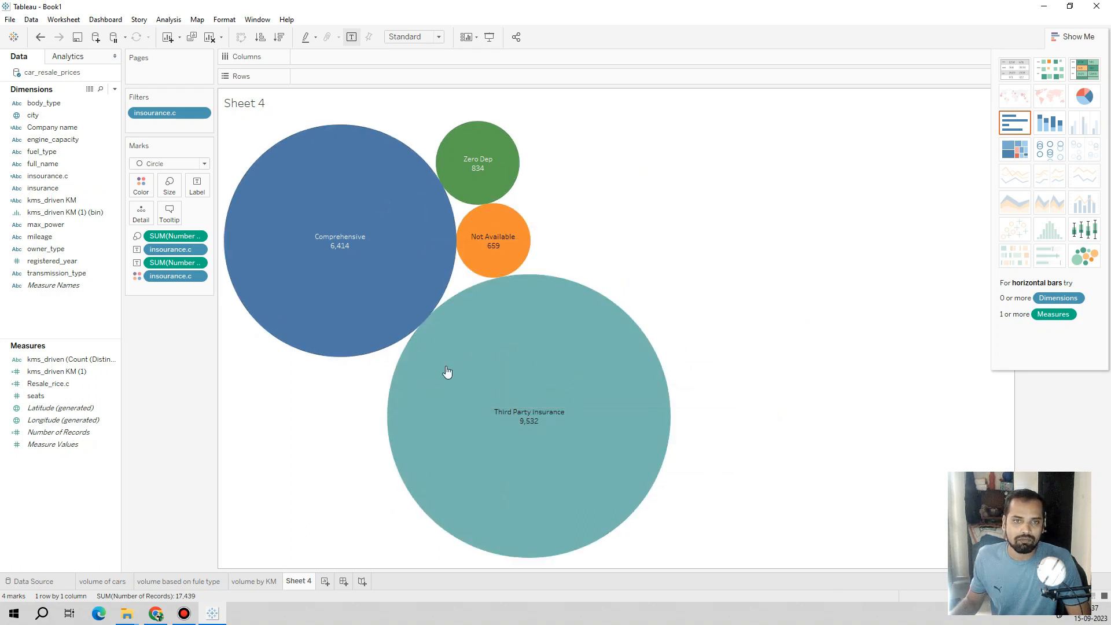
Try the insurance bubbles chart as a treemap
left_click(1082, 39)
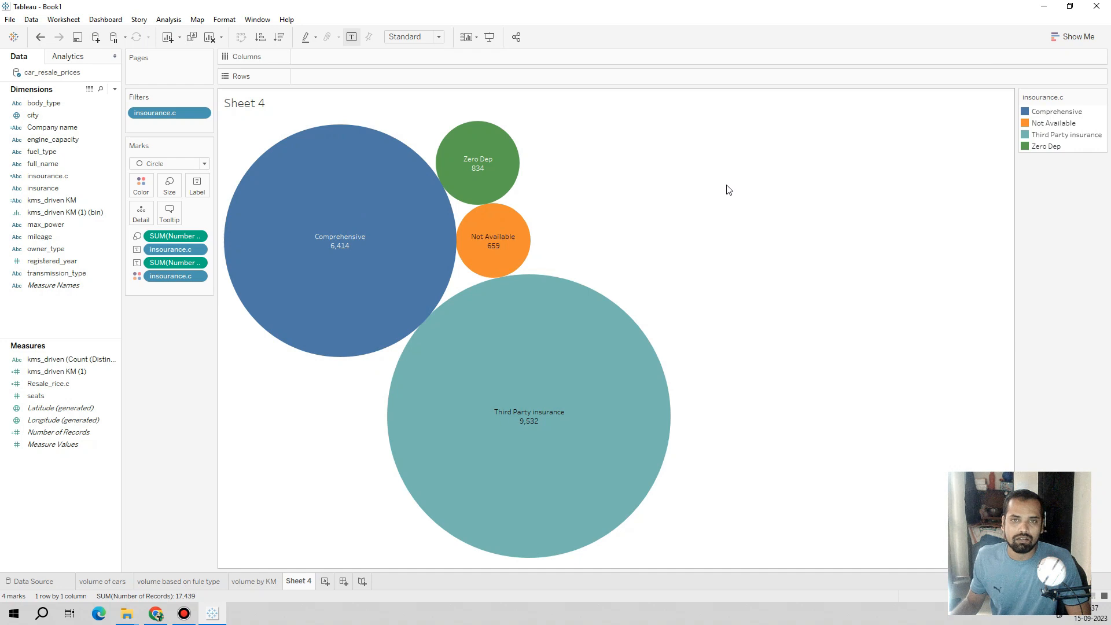
left_click(1080, 36)
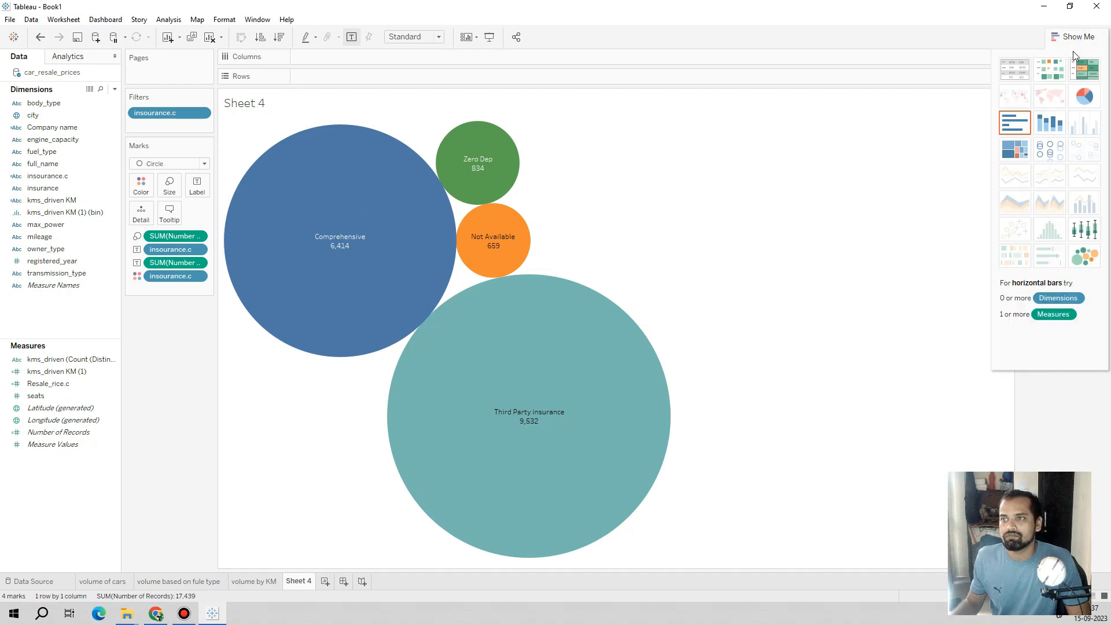
left_click(1014, 153)
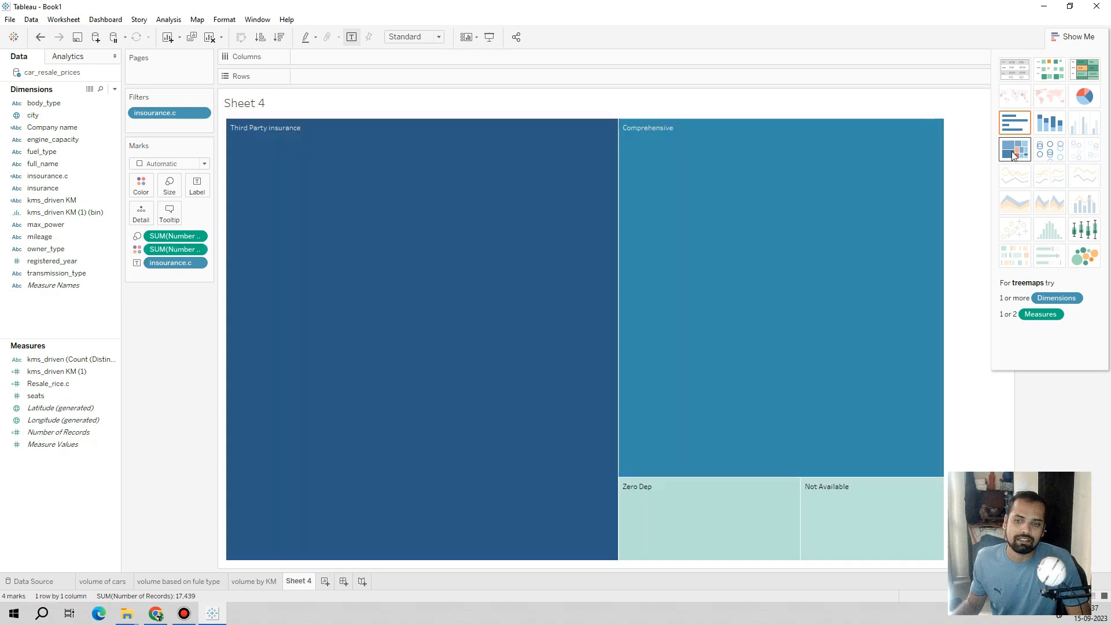
Turn the insurance chart into a pie chart and fit it to the entire view
left_click(1086, 98)
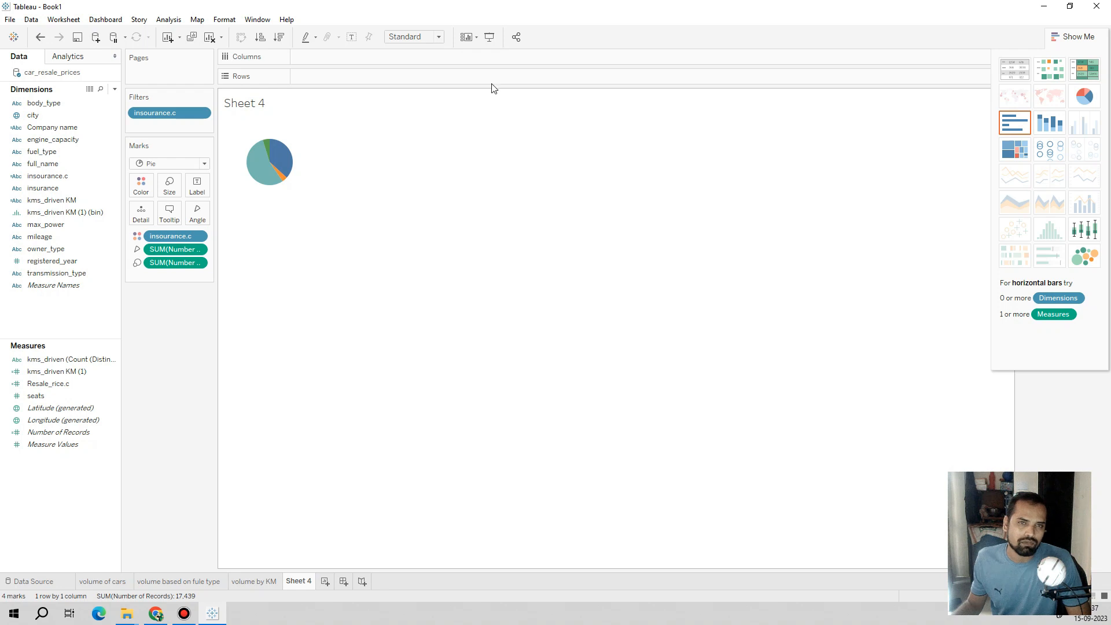
left_click(439, 37)
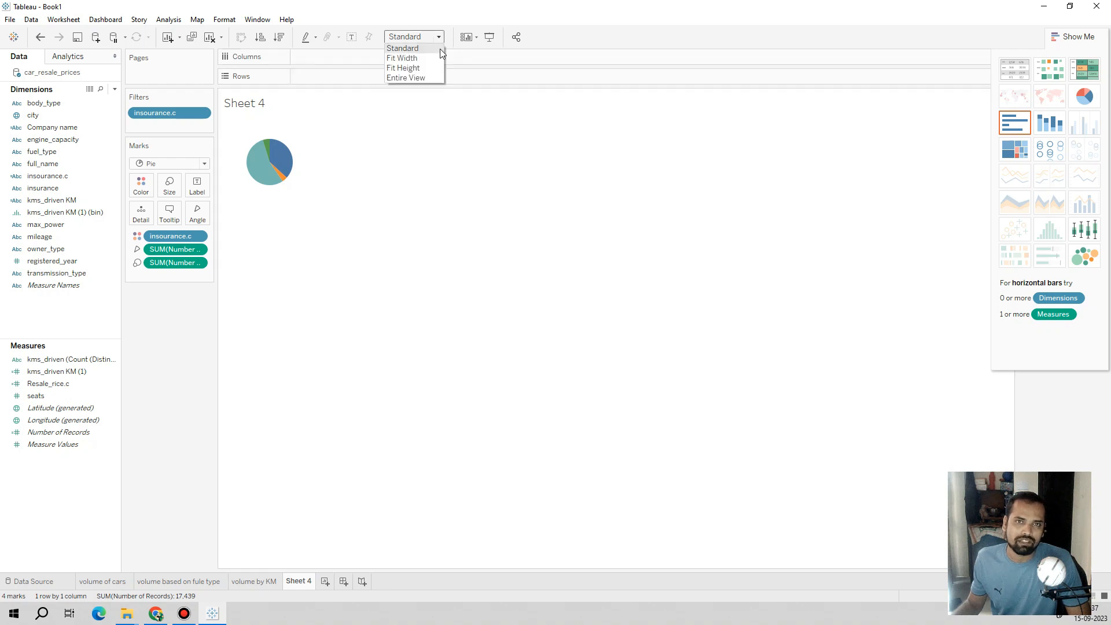
left_click(424, 77)
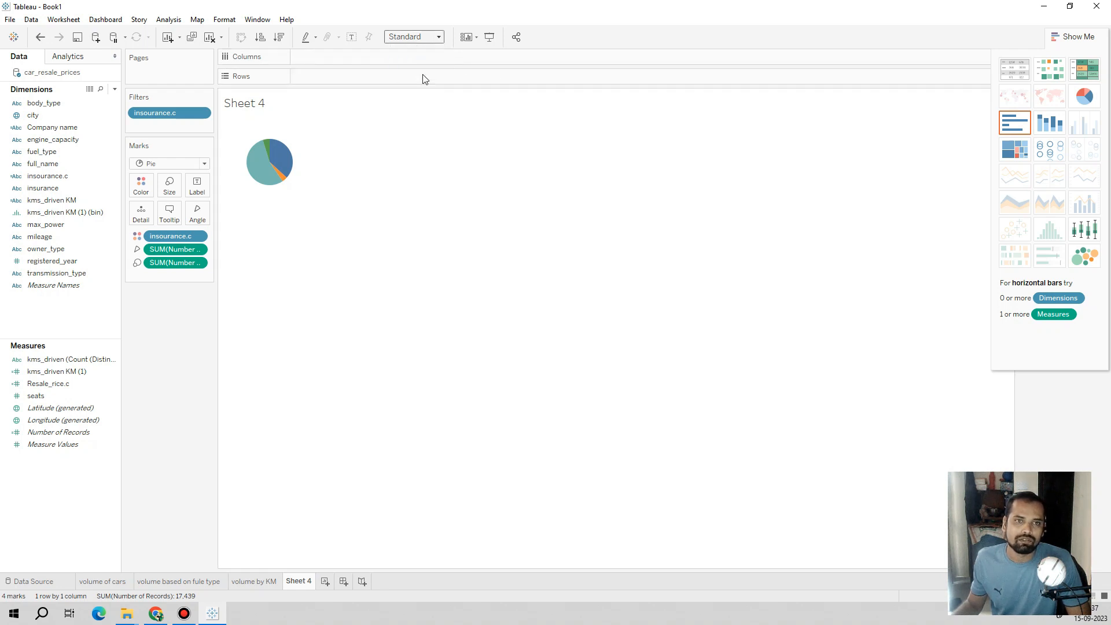
Show mark labels on the pie and label each slice with insourance.c and the number of records
left_click(197, 185)
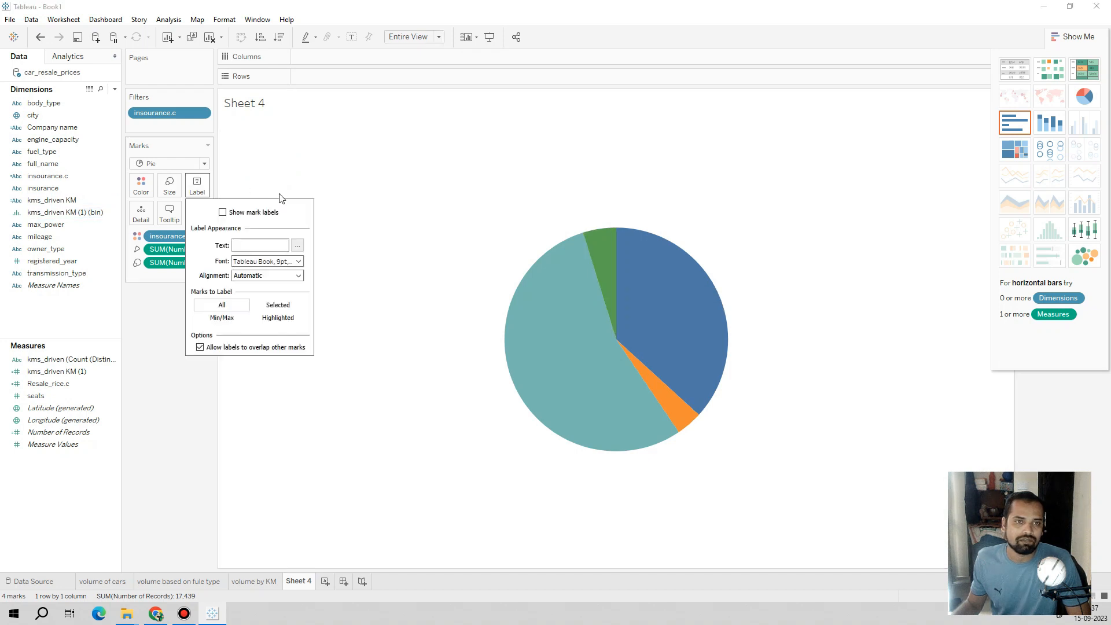
left_click(224, 213)
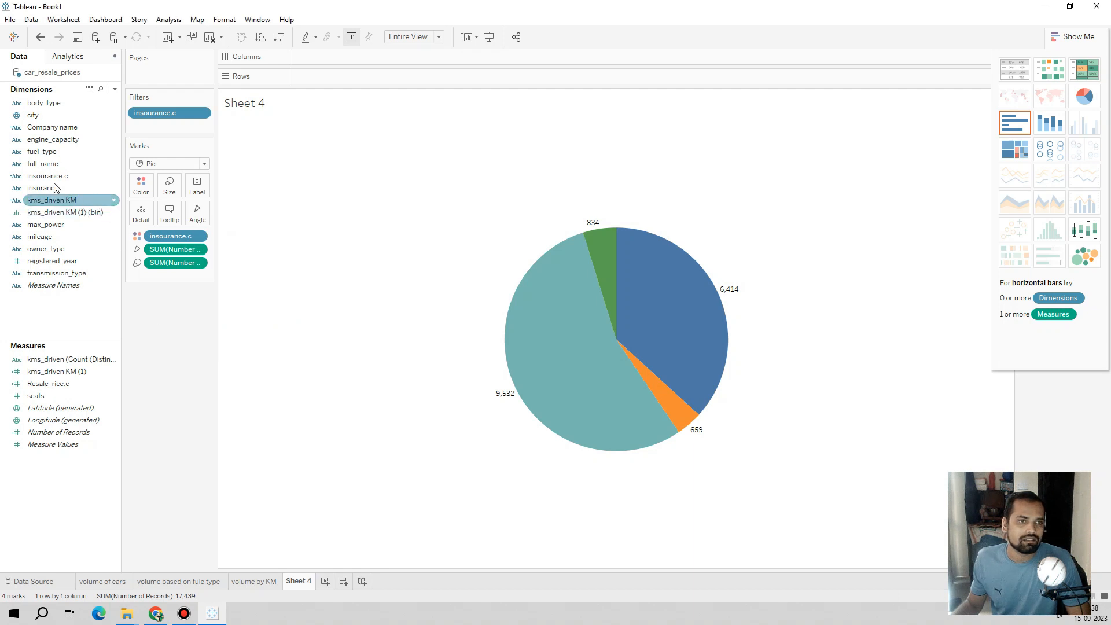
left_click_drag(50, 177, 200, 192)
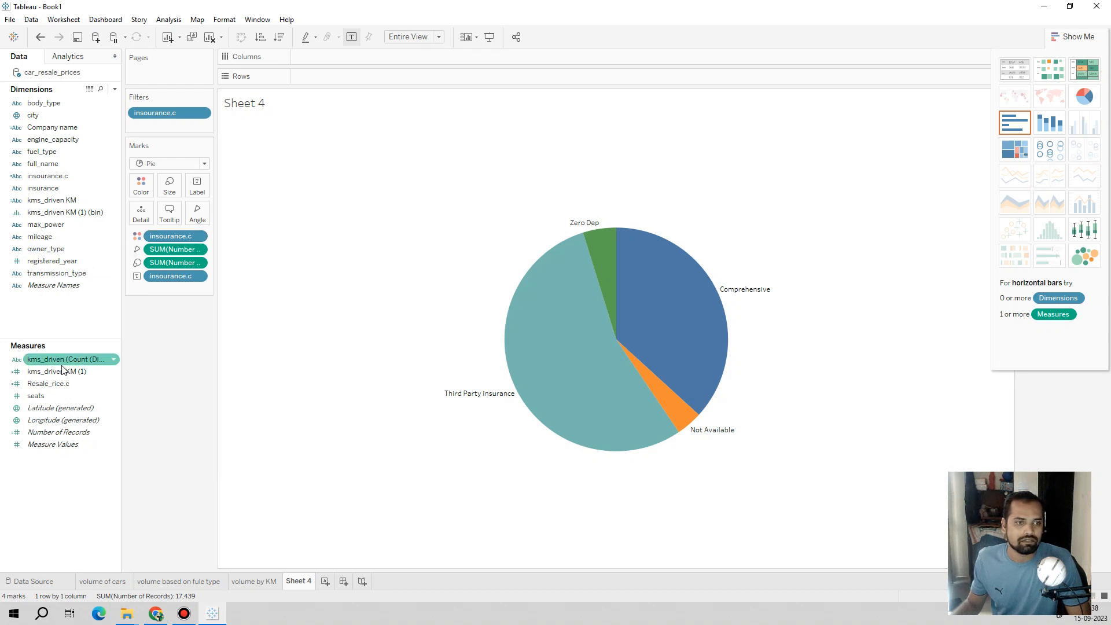
left_click_drag(168, 254, 201, 200)
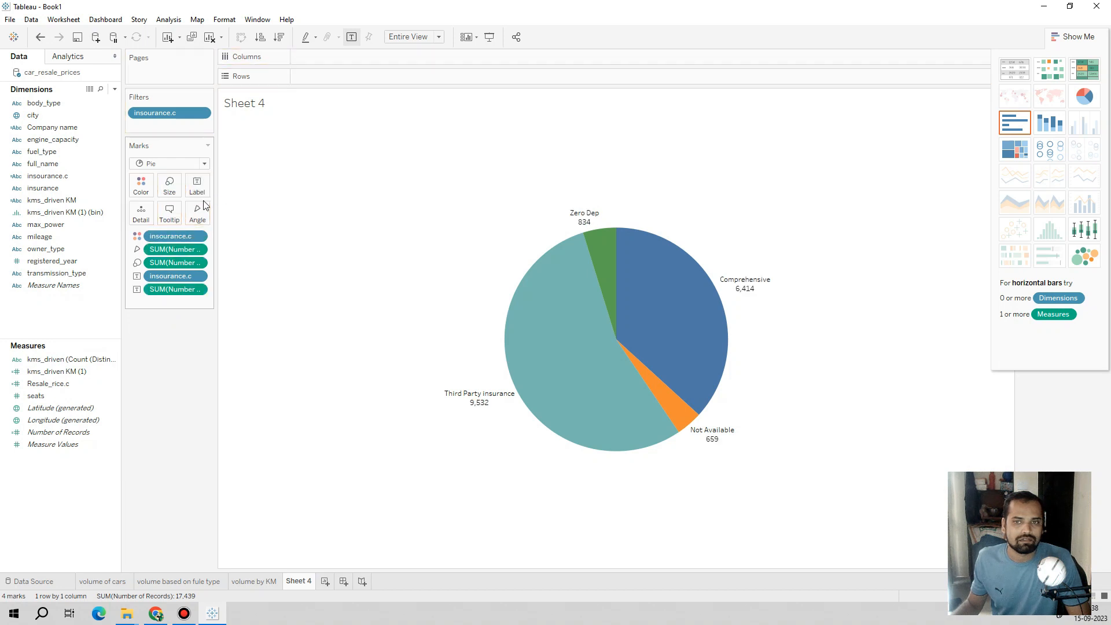
mouse_move(455, 404)
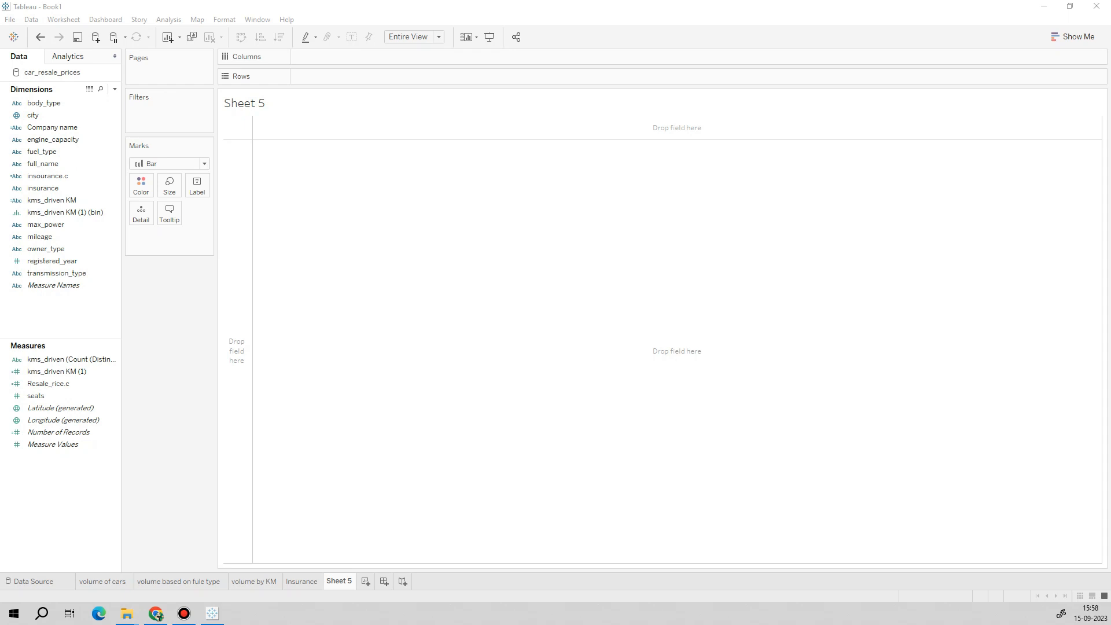
left_click(100, 140)
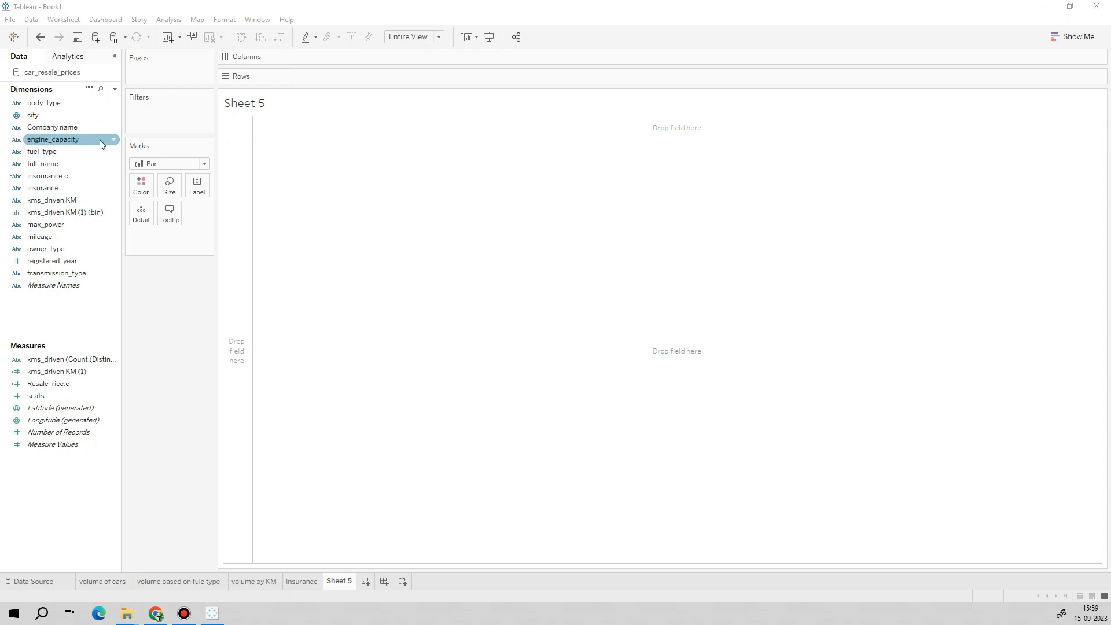
left_click(69, 235)
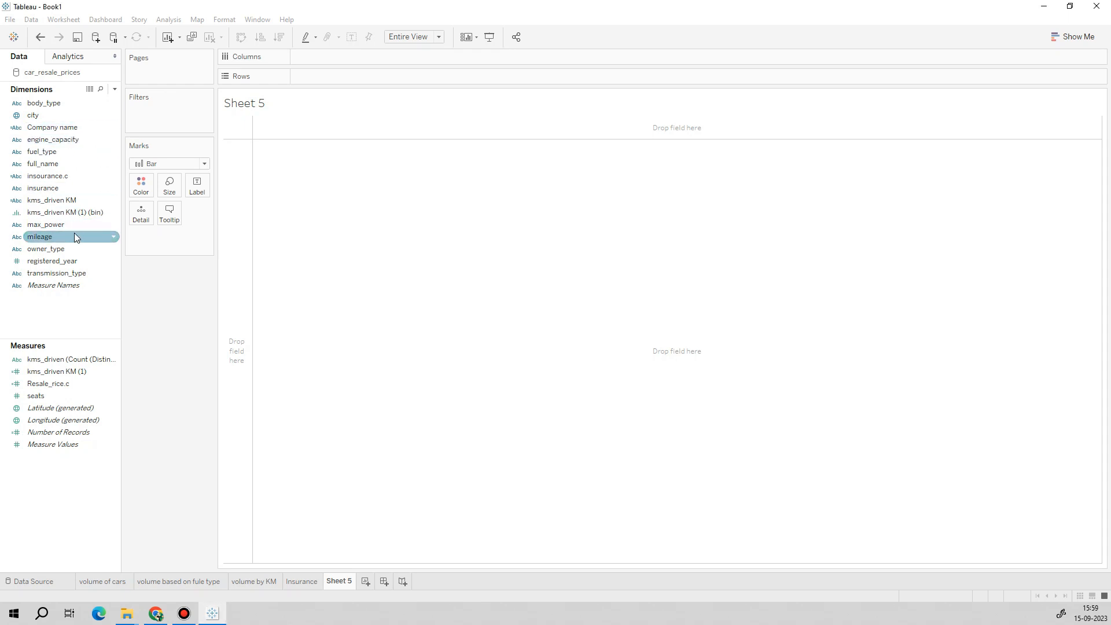
right_click(74, 234)
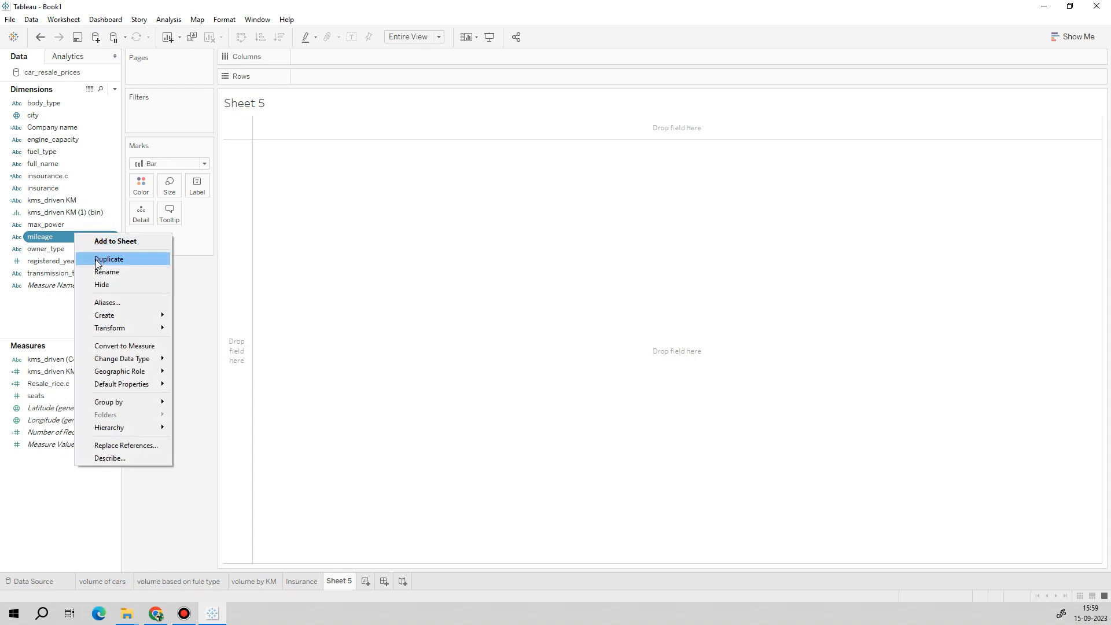
left_click(33, 318)
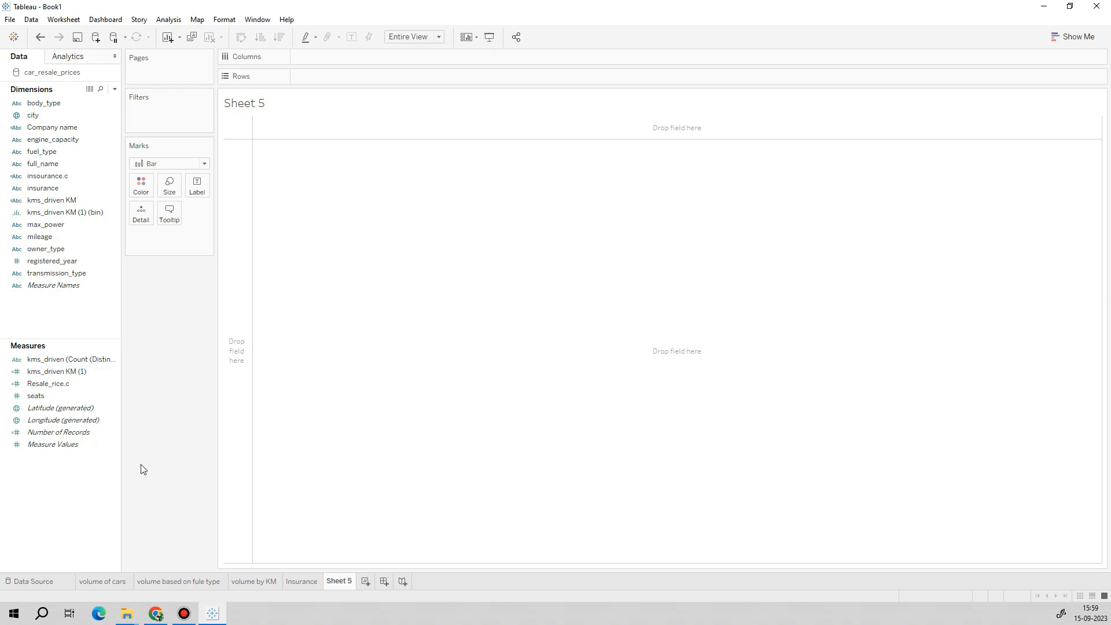
Duplicate the Insurance worksheet
left_click(294, 578)
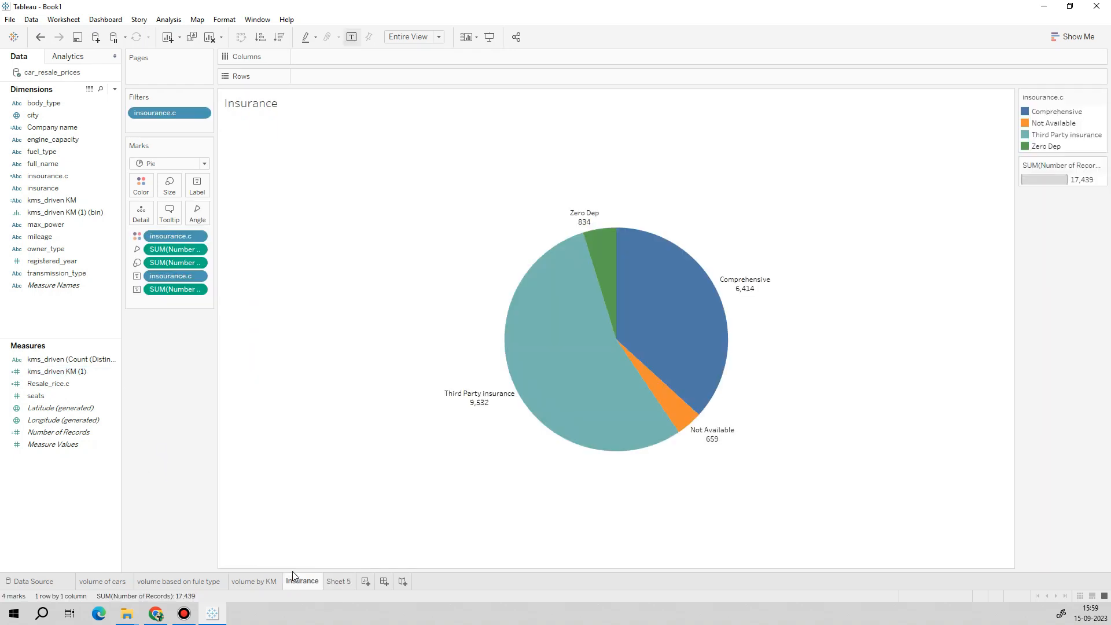
right_click(304, 583)
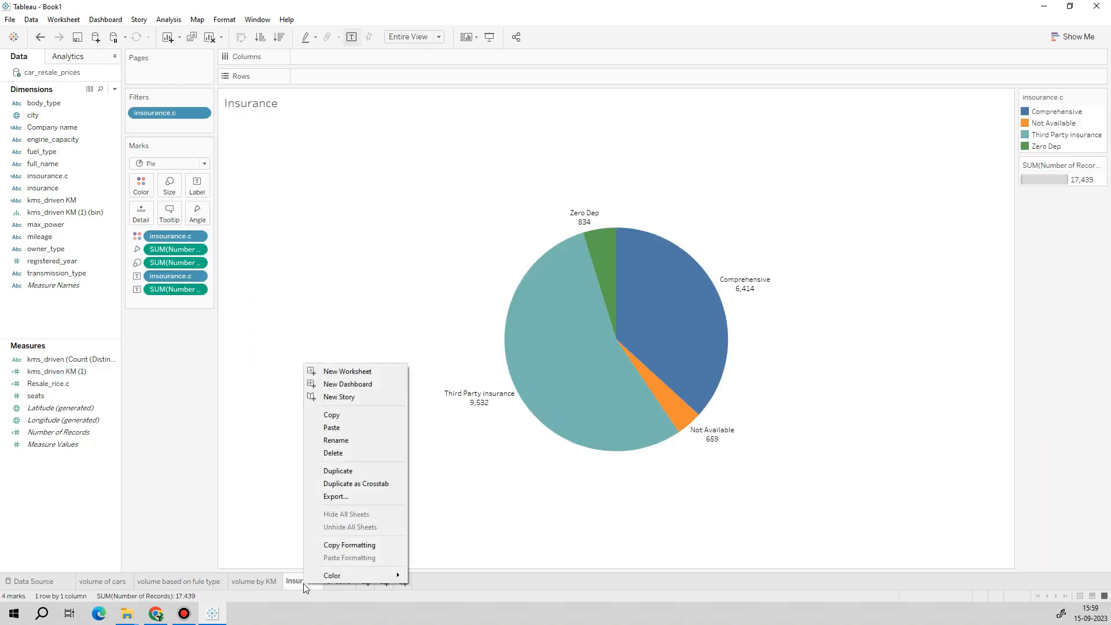
left_click(332, 471)
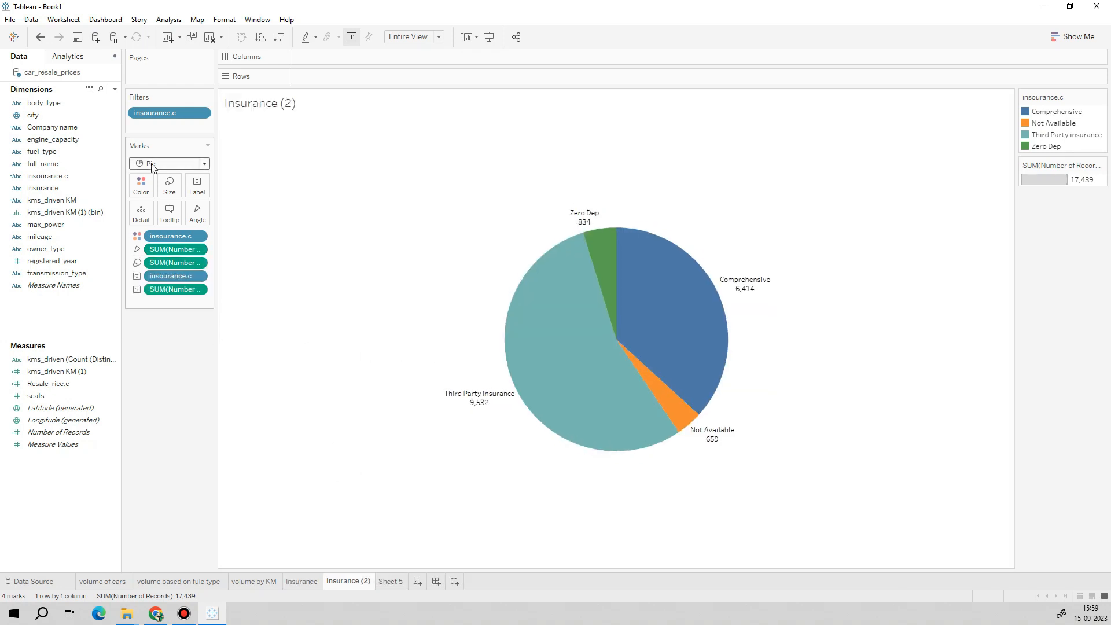
Remove the insourance.c filter, the insourance.c colouring and both label fields from the duplicated sheet, keeping the record-count angle and size
left_click_drag(154, 116, 176, 412)
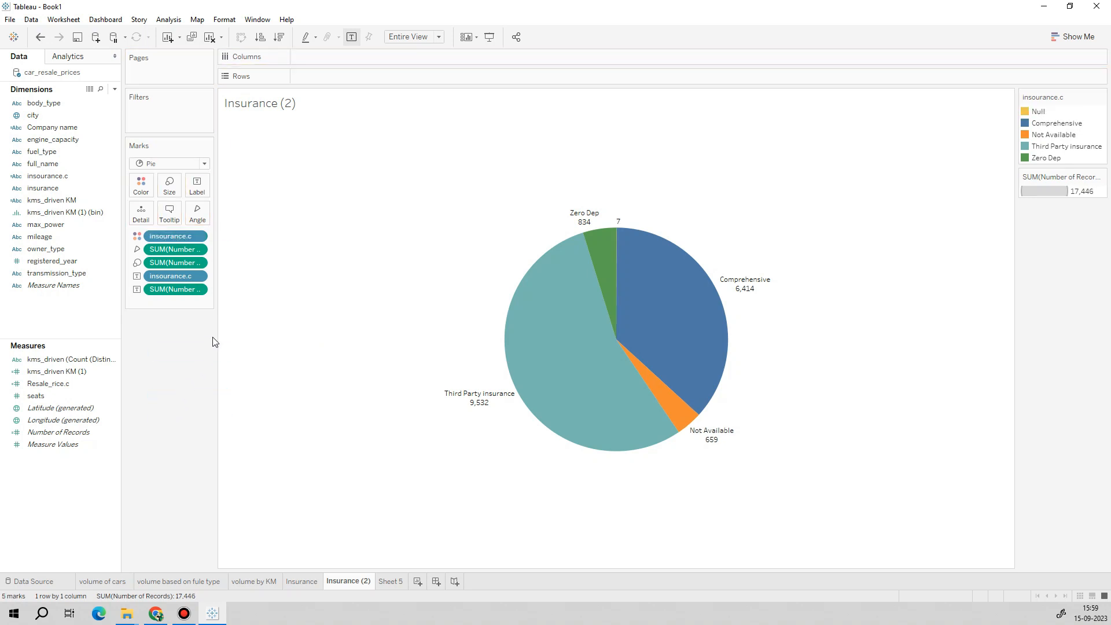
left_click_drag(174, 331, 172, 329)
left_click_drag(175, 277, 184, 320)
left_click_drag(177, 237, 194, 335)
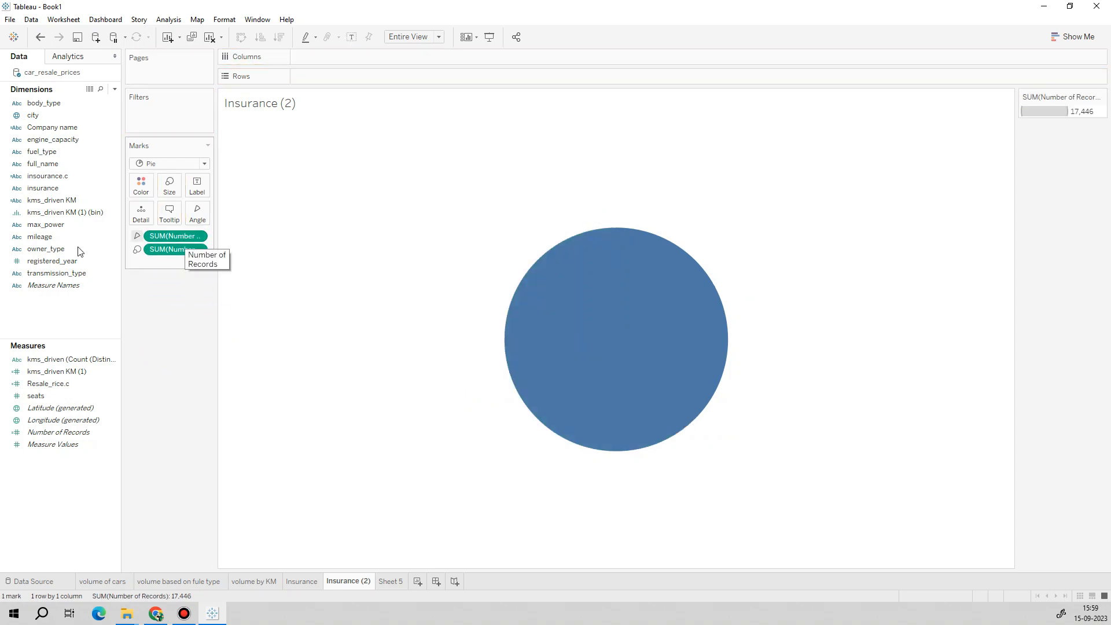
Add owner_type to the duplicated sheet, turn it into a pie chart and fit it to the entire view
left_click_drag(63, 253, 439, 58)
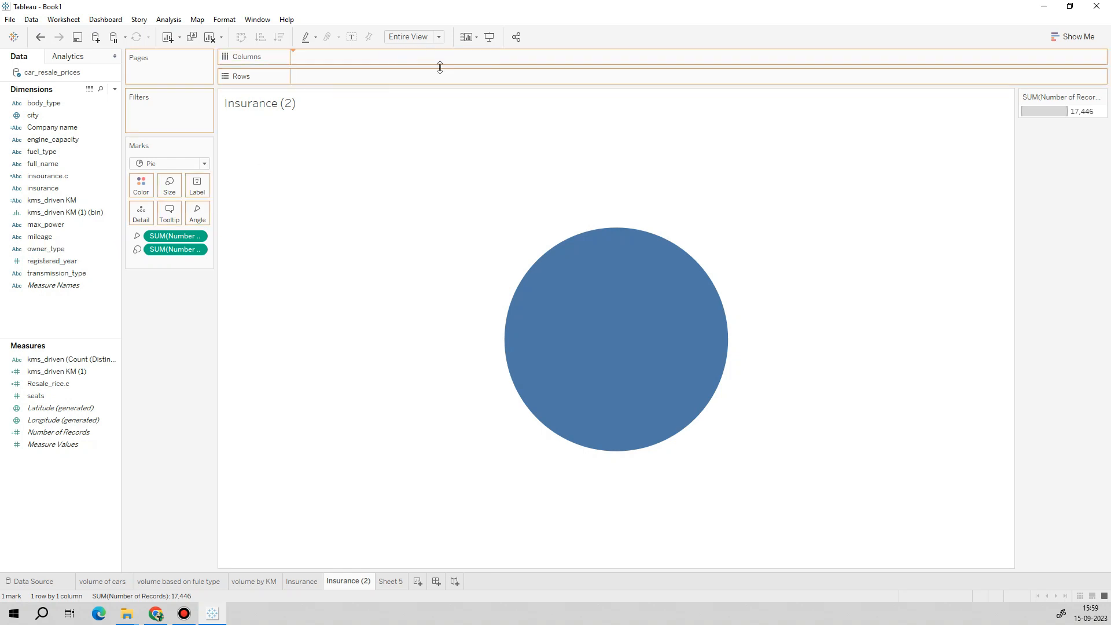
left_click(1074, 38)
left_click(1087, 101)
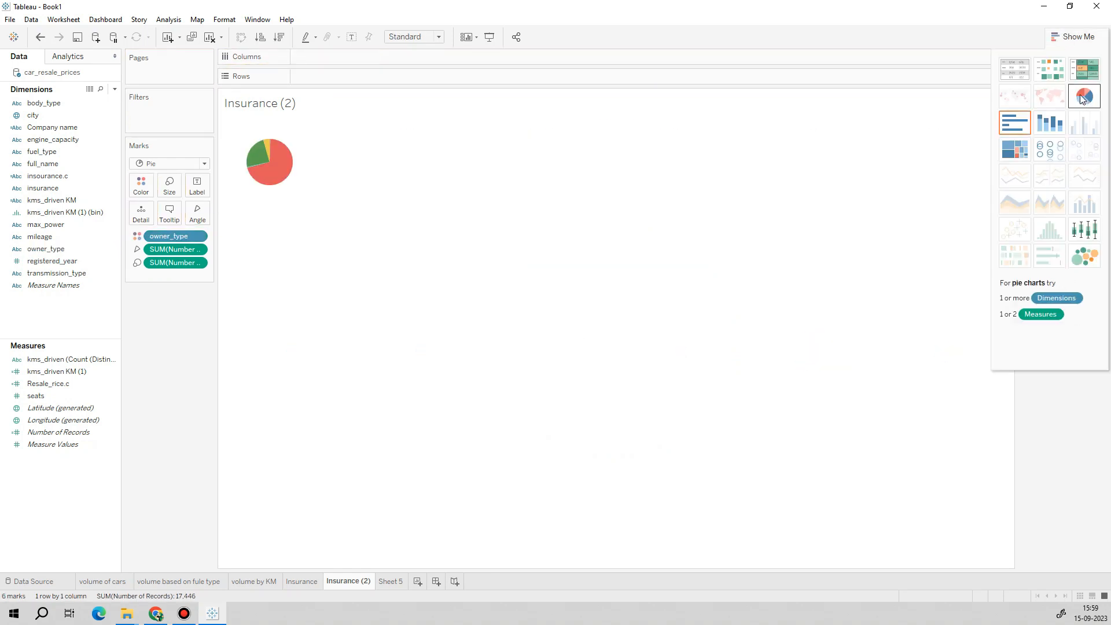
left_click(403, 37)
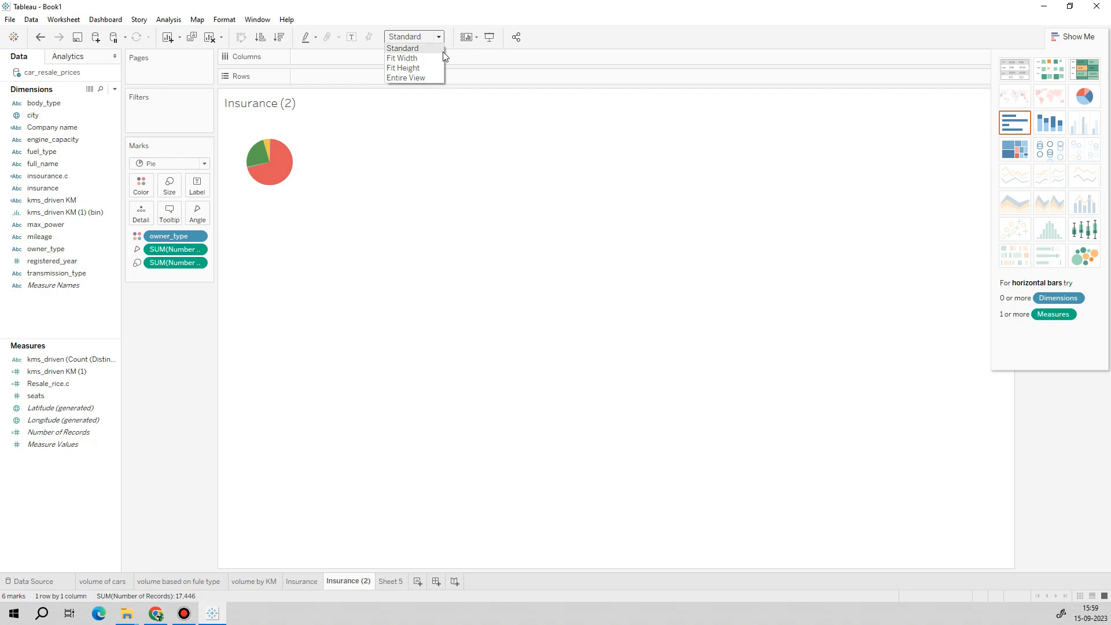
left_click(419, 79)
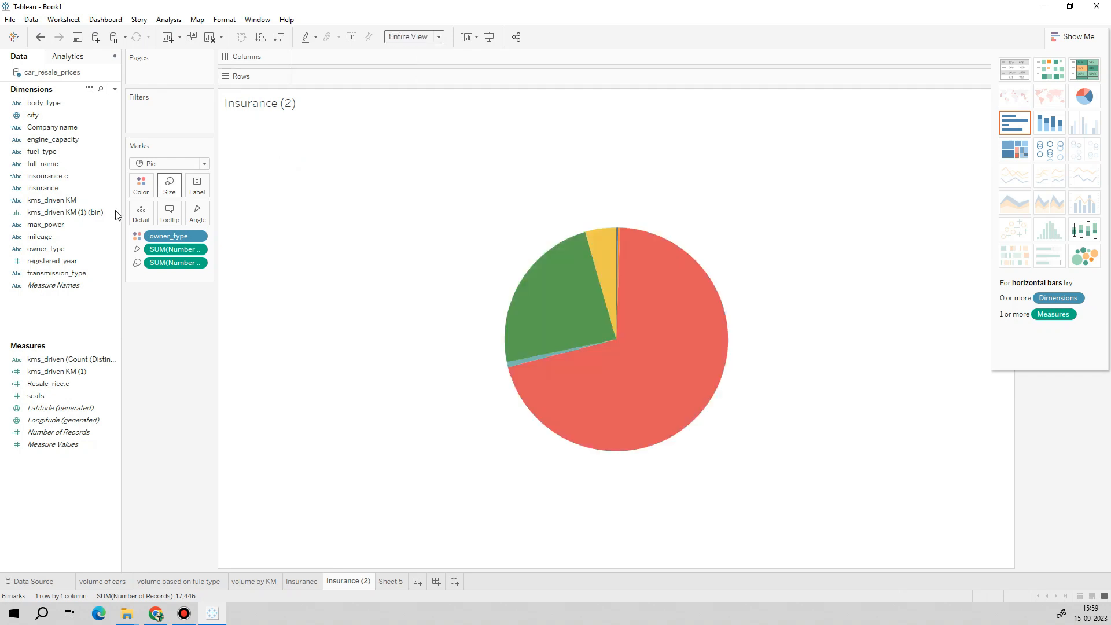
Show mark labels on the pie and label each slice with owner_type and the number of records
left_click(209, 190)
left_click(223, 213)
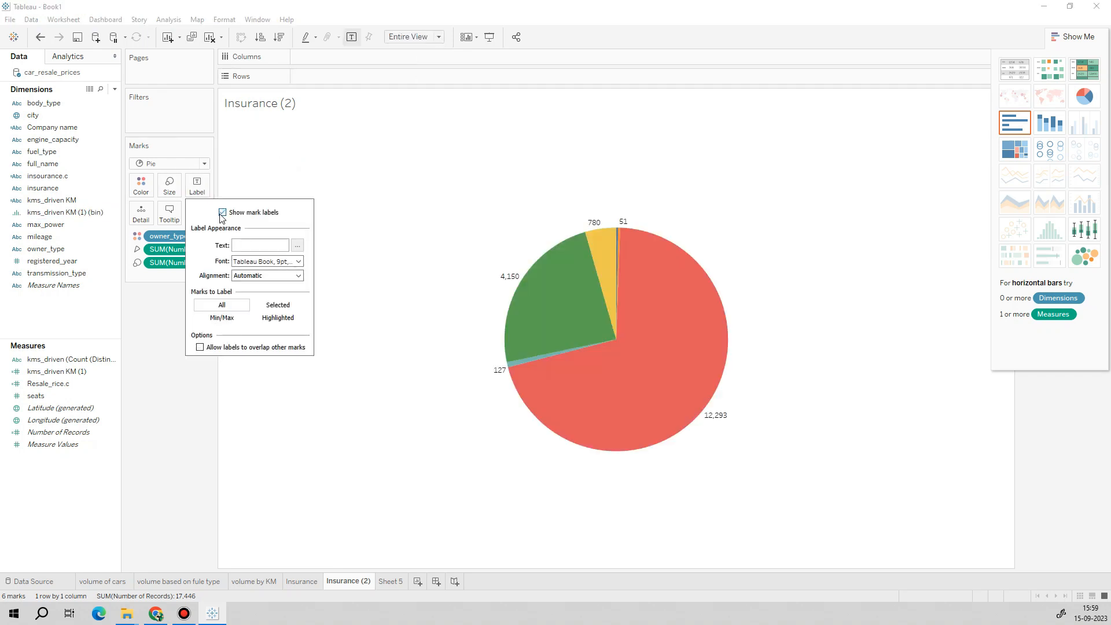
left_click_drag(75, 250, 199, 190)
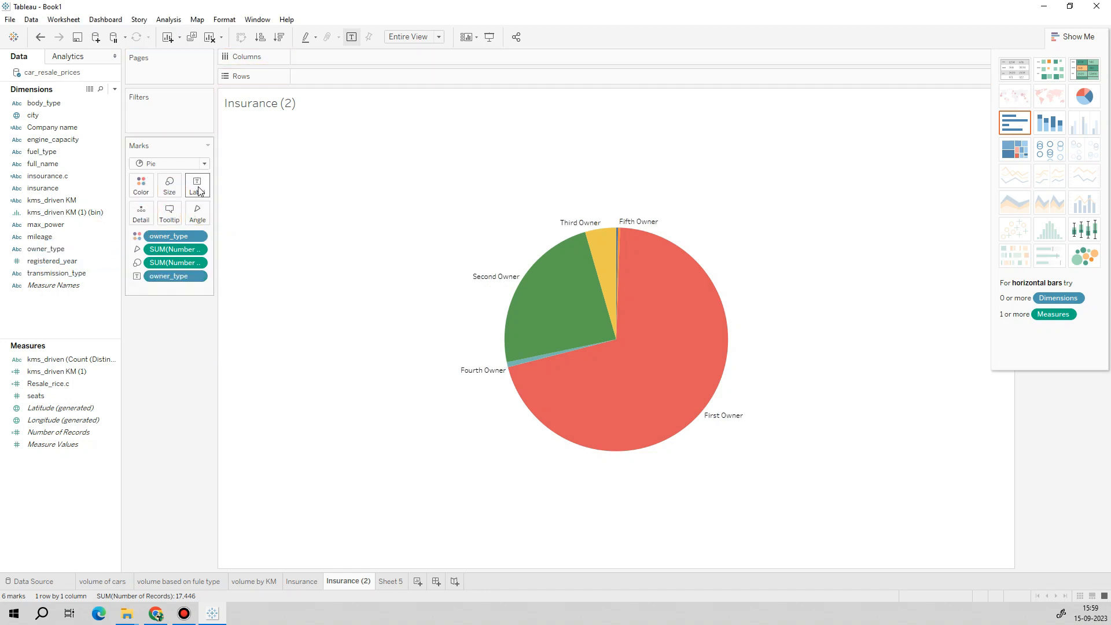
left_click_drag(165, 249, 196, 193)
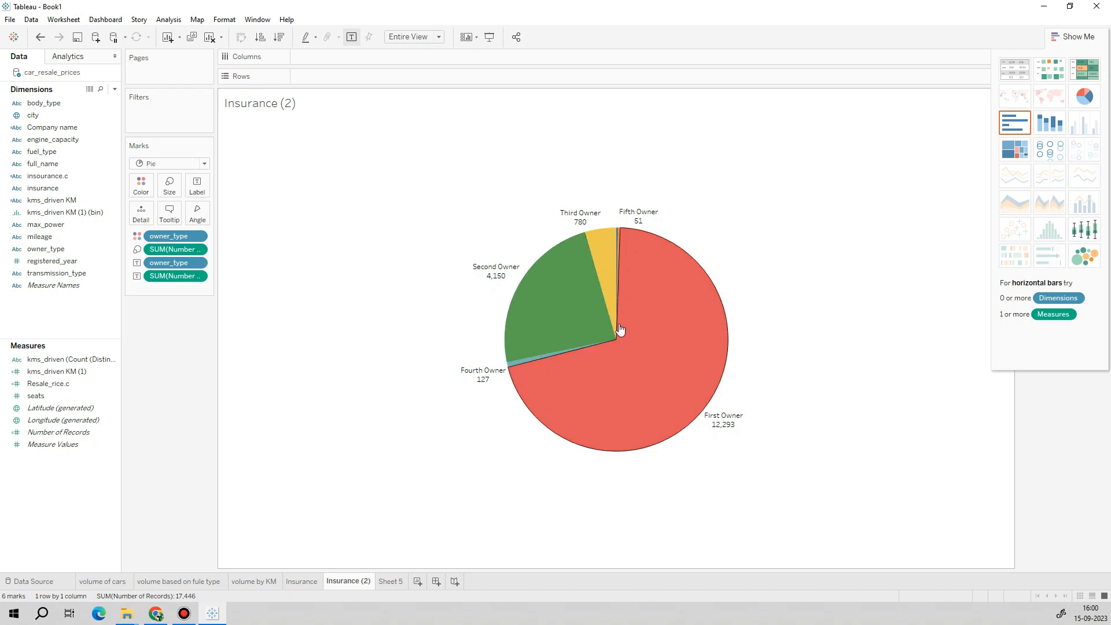
Exclude the thin slice with a blank owner_type from the pie chart
mouse_move(535, 363)
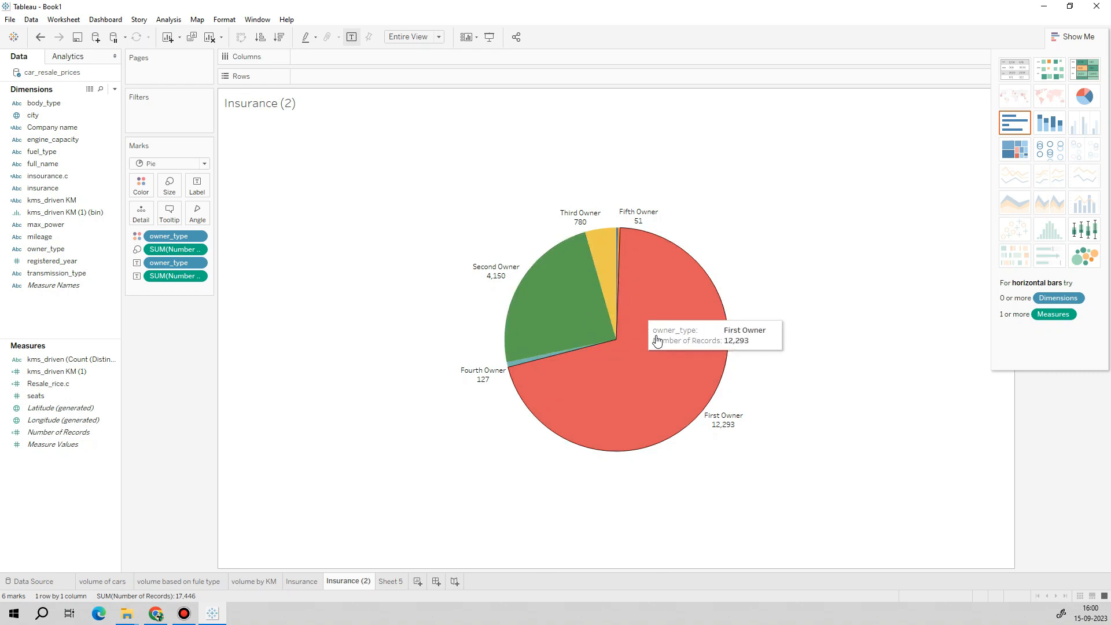
mouse_move(617, 238)
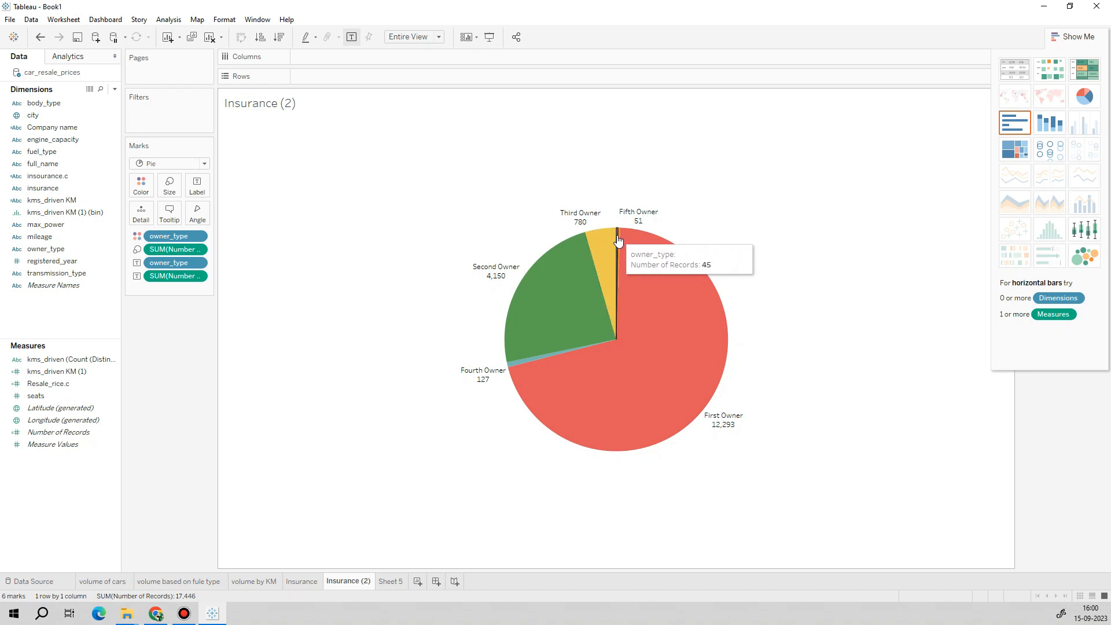
left_click(617, 238)
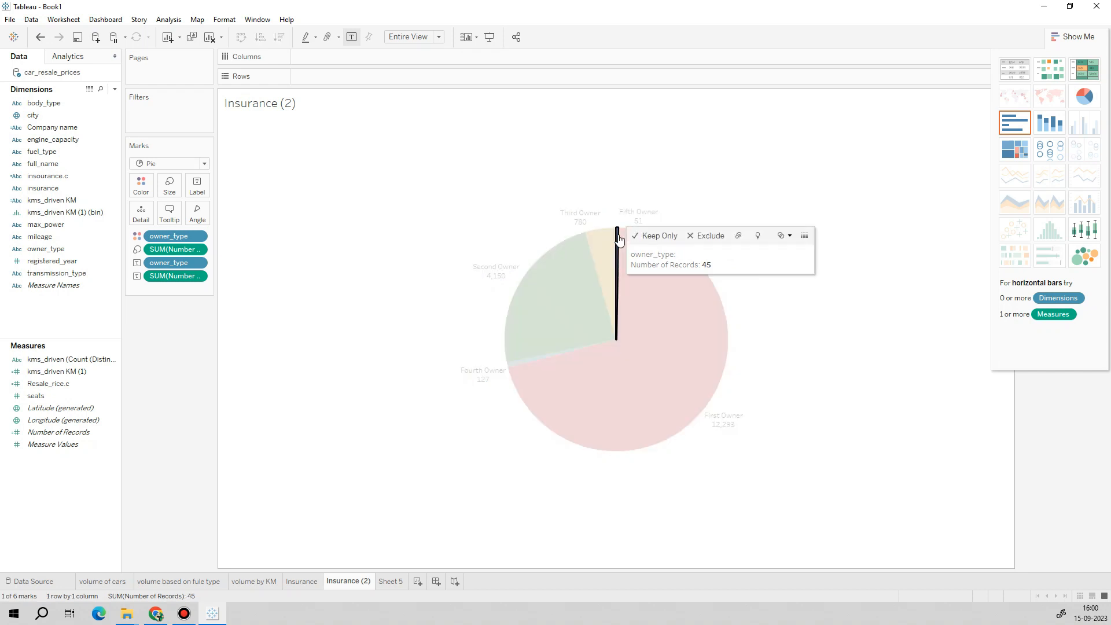
left_click(711, 235)
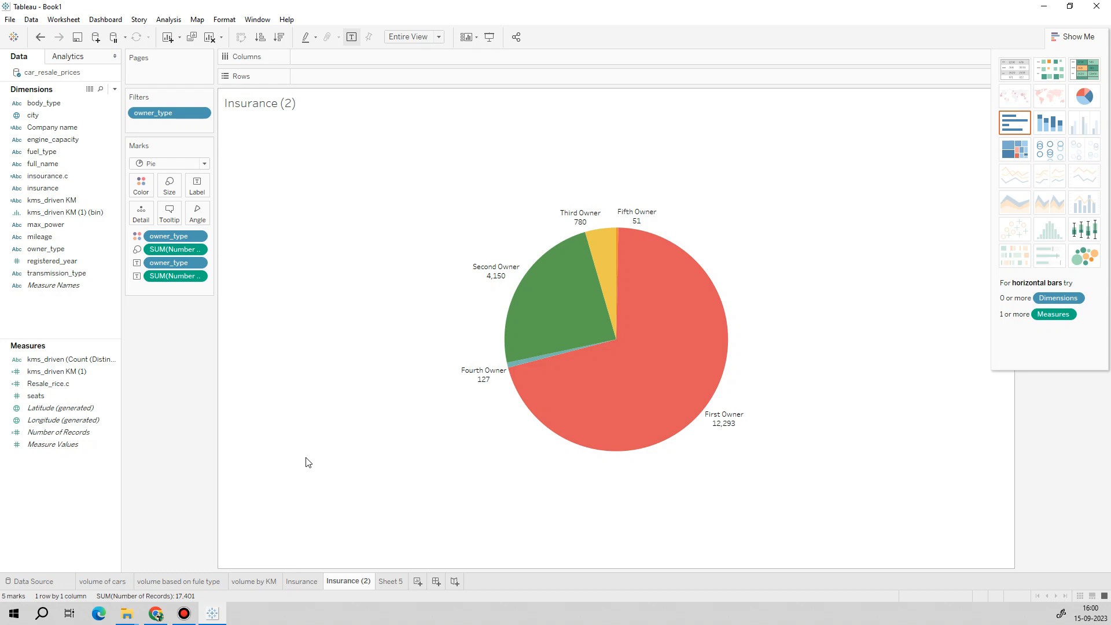
Rename the Insurance (2) worksheet as "owner type"
double_click(337, 582)
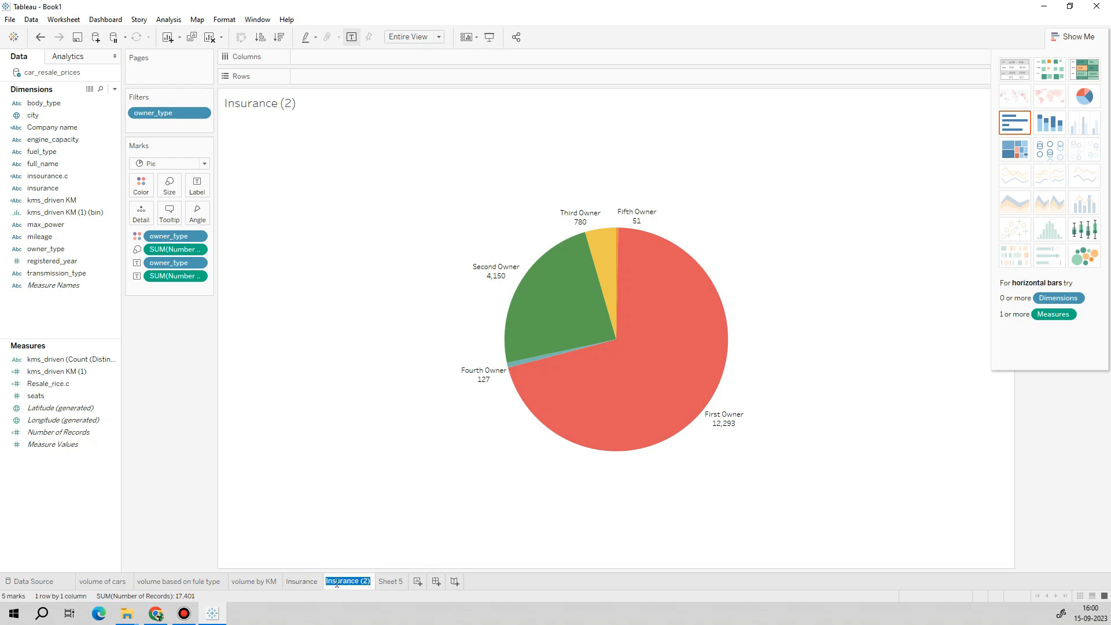
type("owner type")
left_click(599, 517)
Open Sheet 5 and rename it as "reg date cars"
left_click(379, 582)
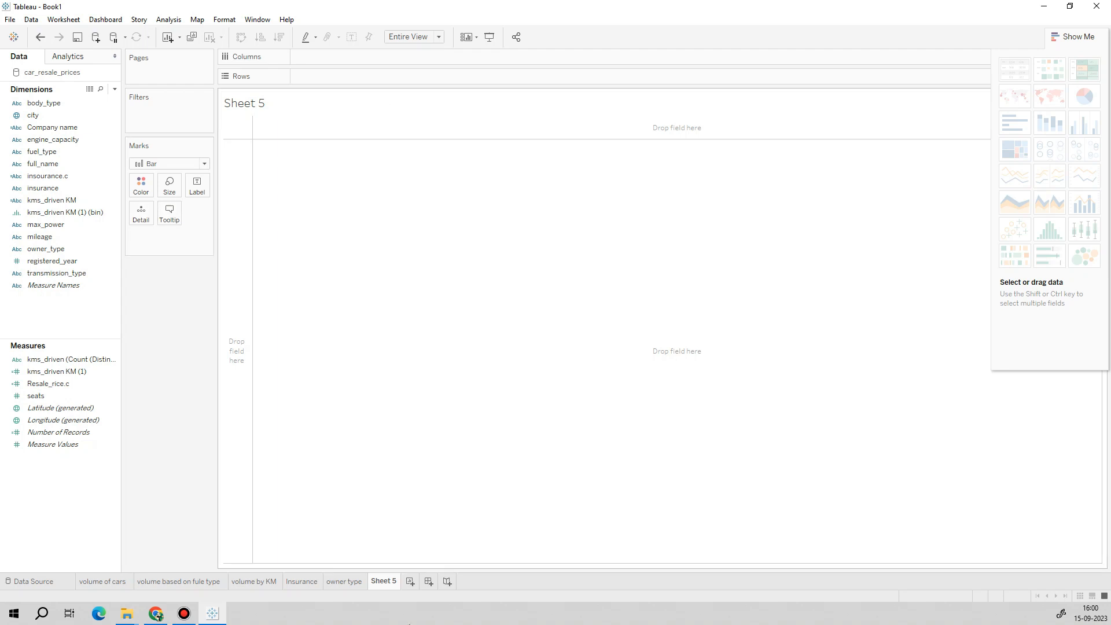
double_click(385, 581)
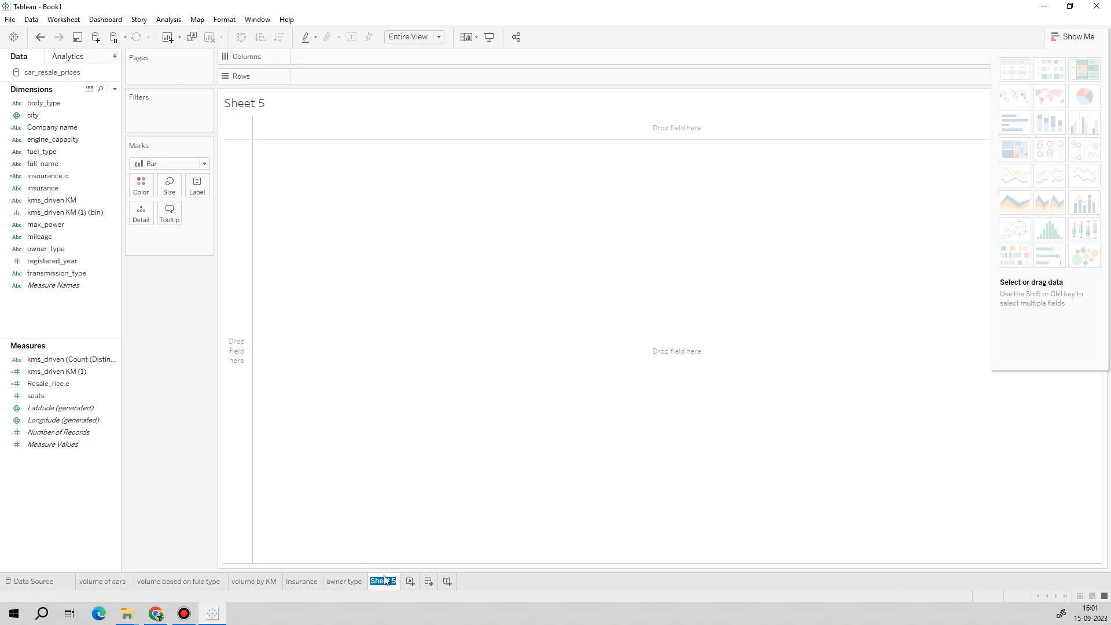
type("reg date cars")
key("Return")
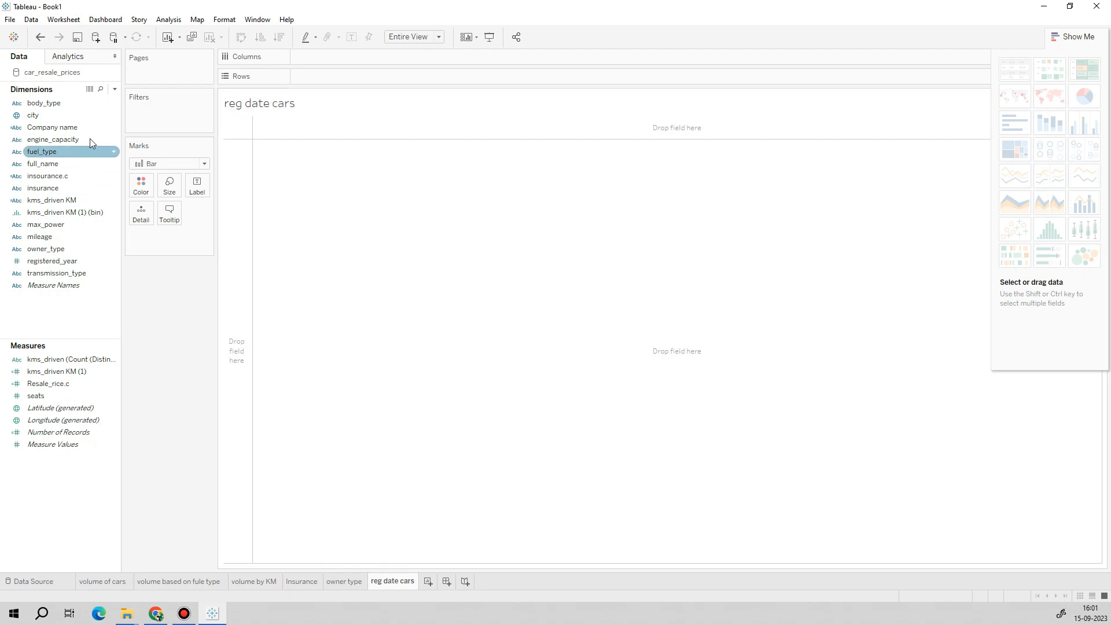
Plot registered_year in columns against Number of Records in rows and display the chart as a line
left_click(79, 289)
mouse_move(52, 261)
left_mouse_down()
mouse_move(429, 90)
mouse_move(434, 65)
left_mouse_up()
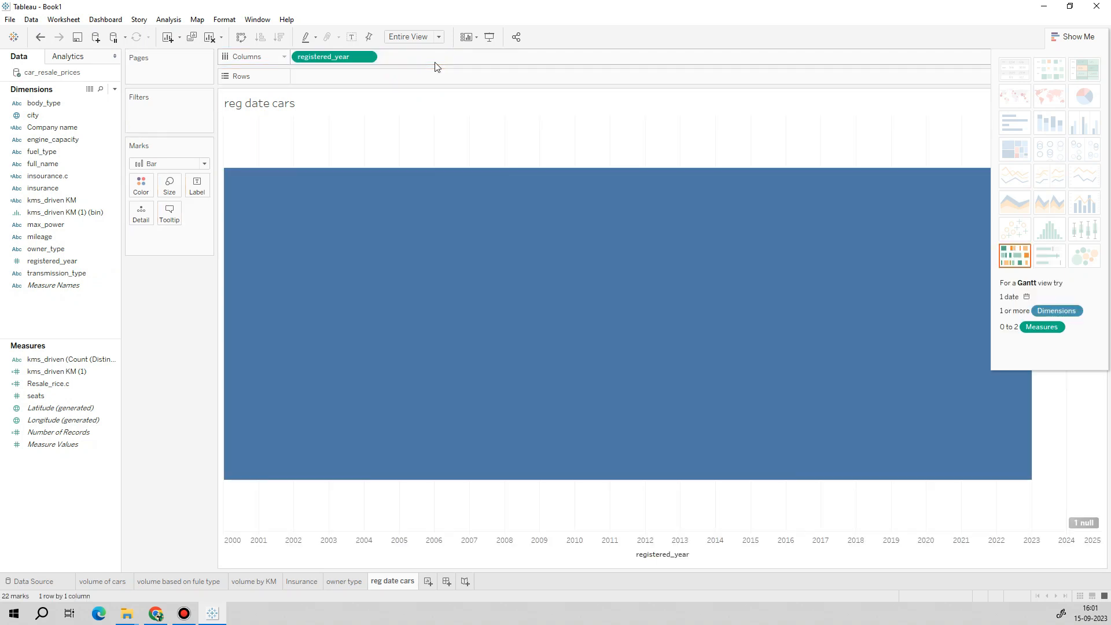
left_click(72, 434)
left_click_drag(74, 434, 359, 76)
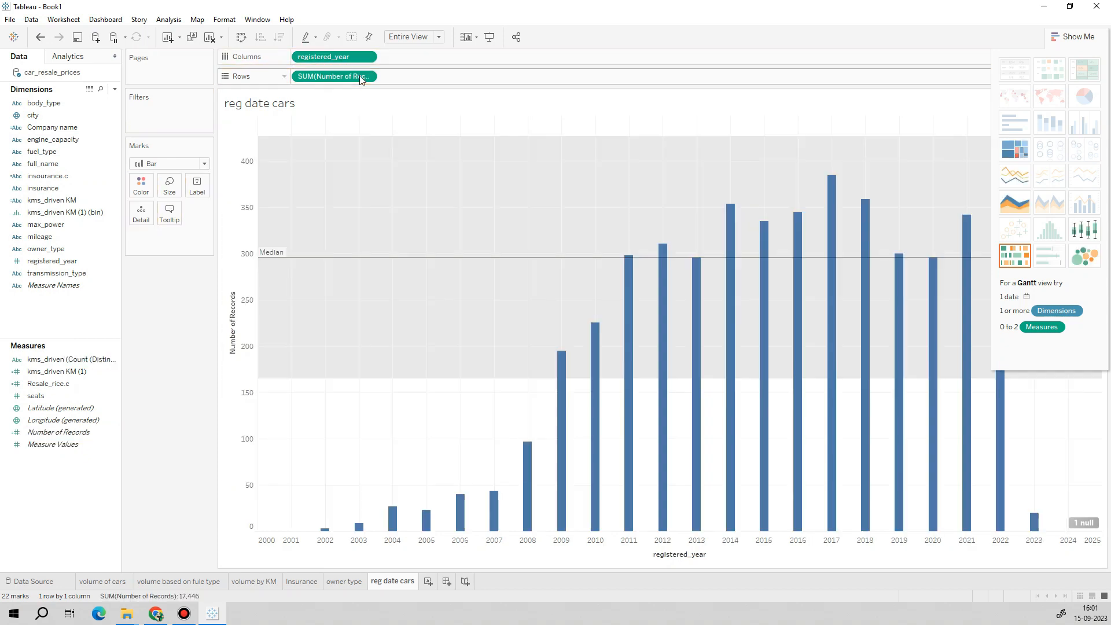
left_click(1090, 41)
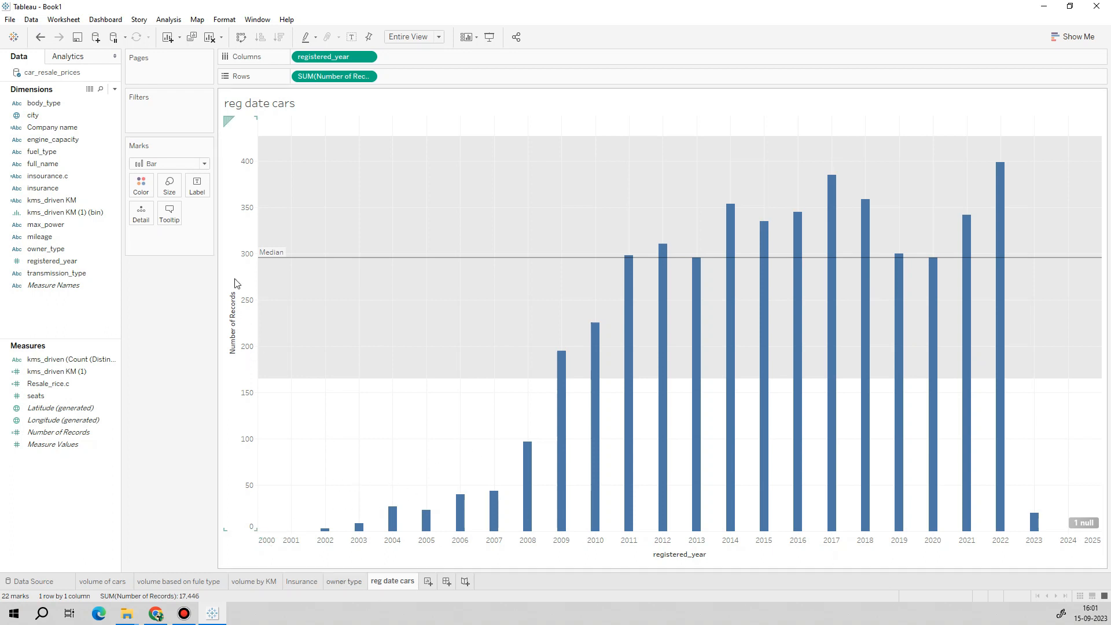
left_click(165, 164)
left_click(165, 202)
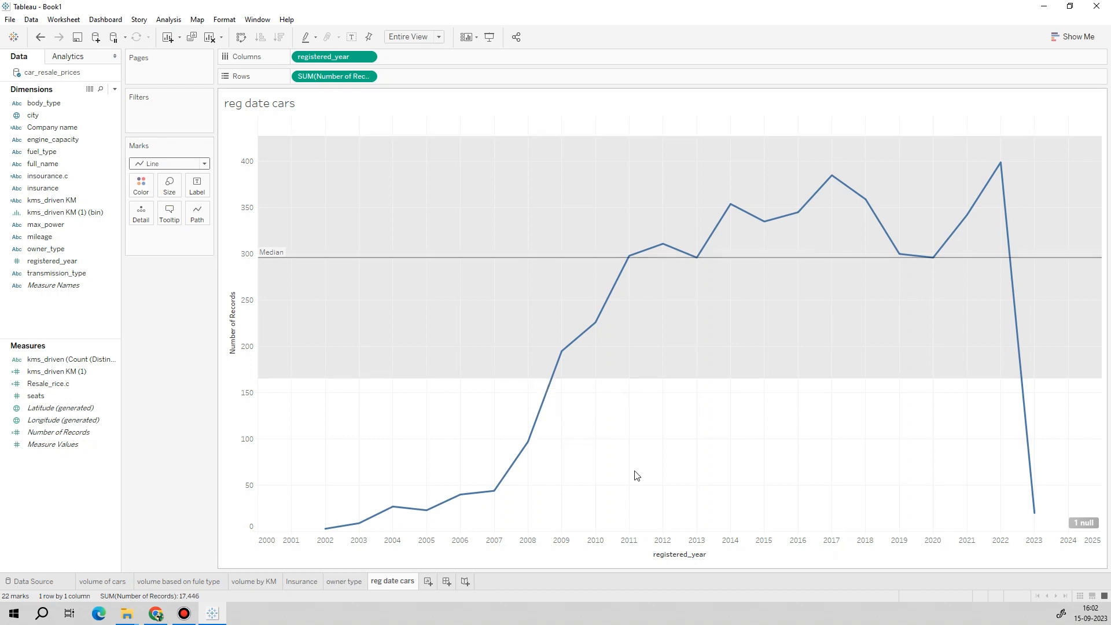
Try an area chart of registered_year with a trend line and automatic clusters
left_click(173, 164)
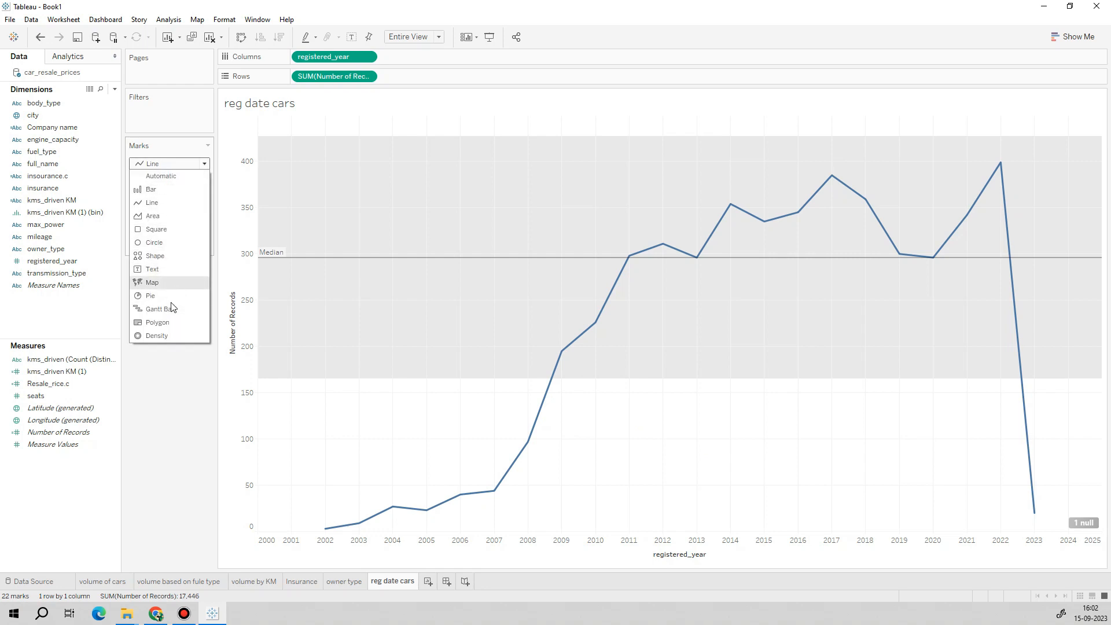
left_click(183, 221)
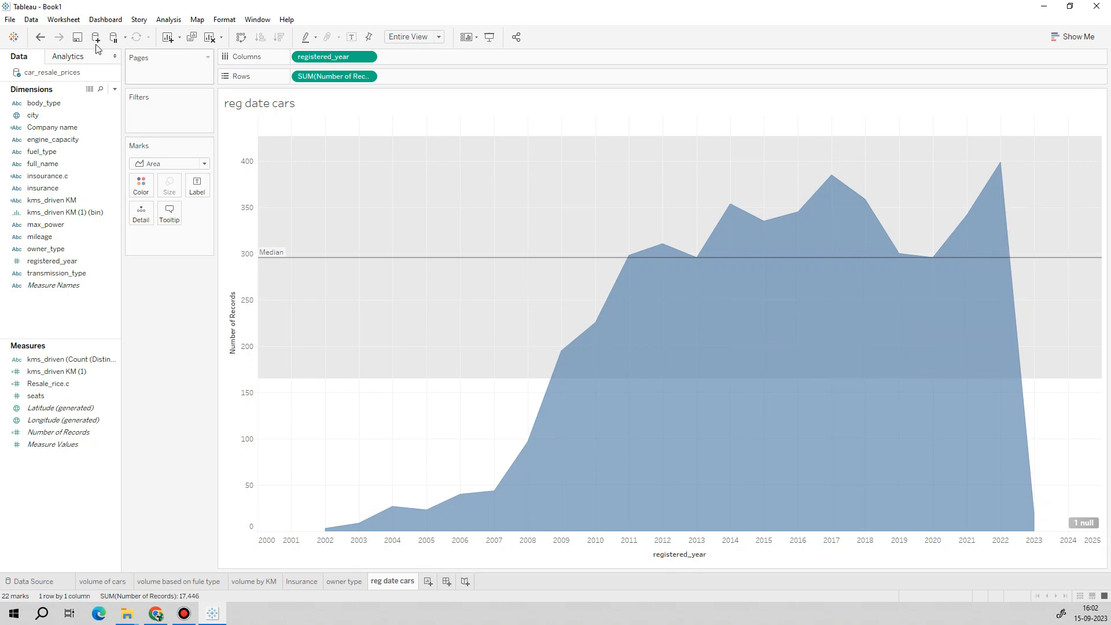
left_click(71, 56)
mouse_move(34, 204)
left_mouse_down()
mouse_move(268, 204)
mouse_move(439, 140)
left_mouse_up()
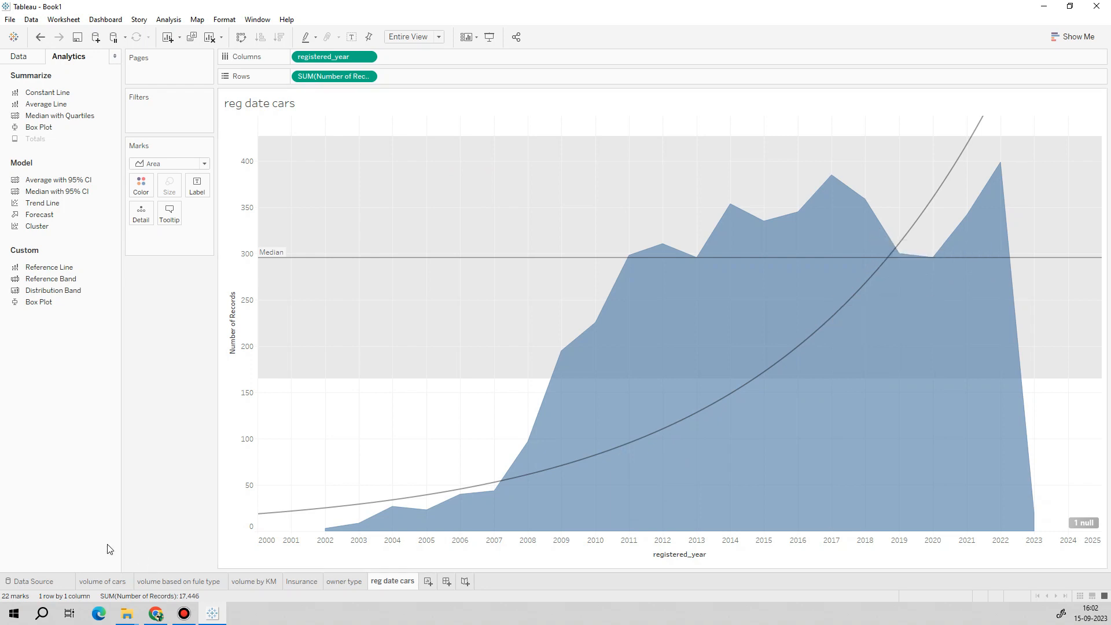
left_click_drag(44, 229, 322, 133)
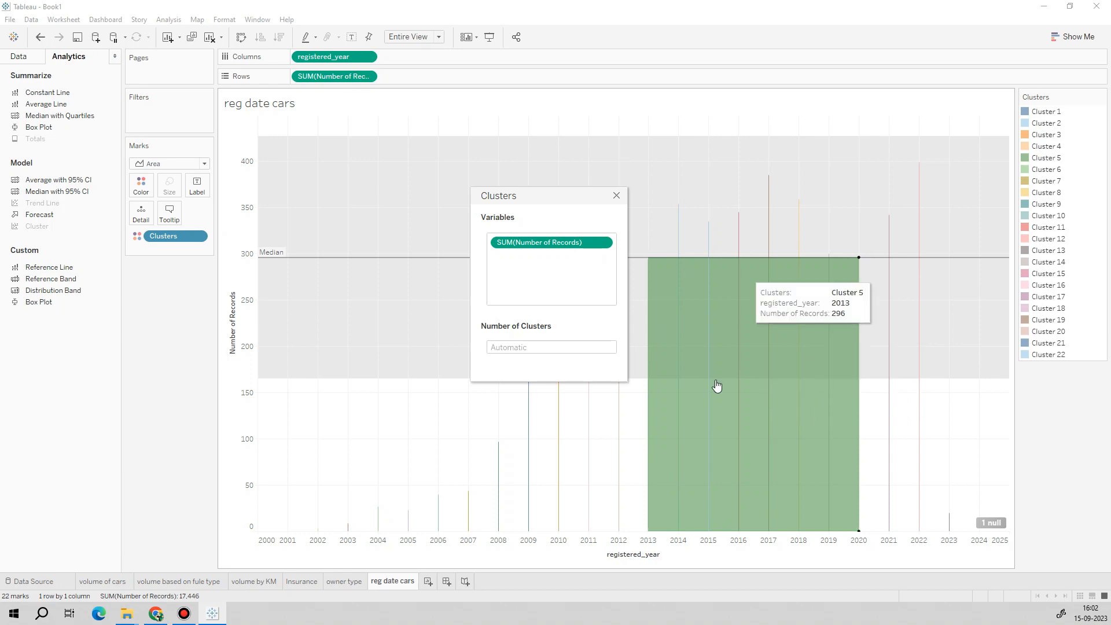
left_click(617, 197)
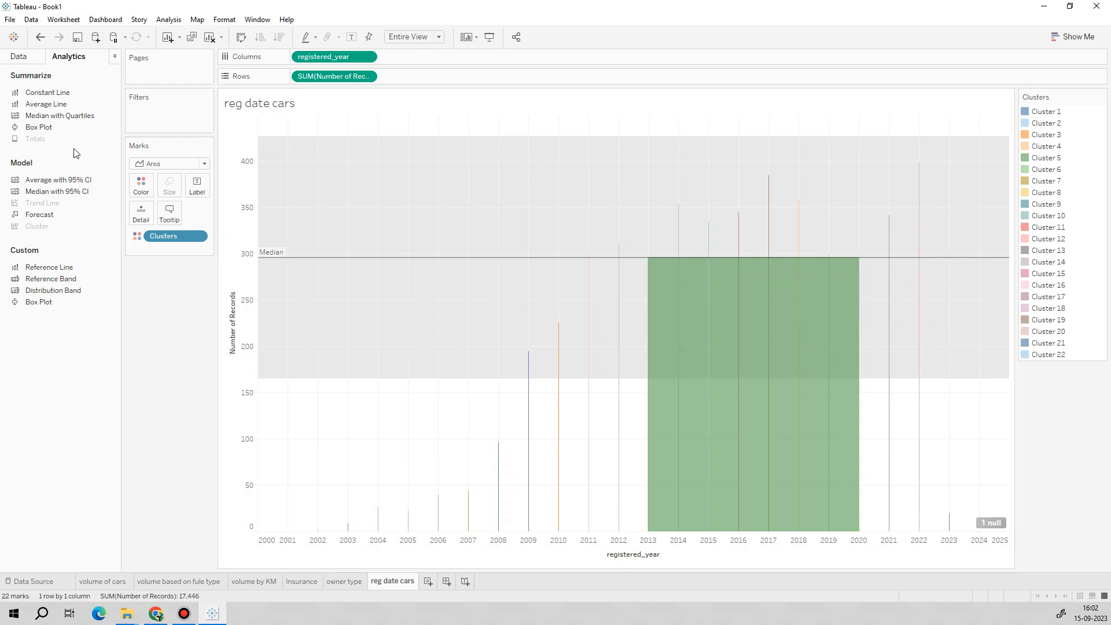
Undo the clusters, the trend line and the area mark type
key("ctrl+z")
key("ctrl+z")
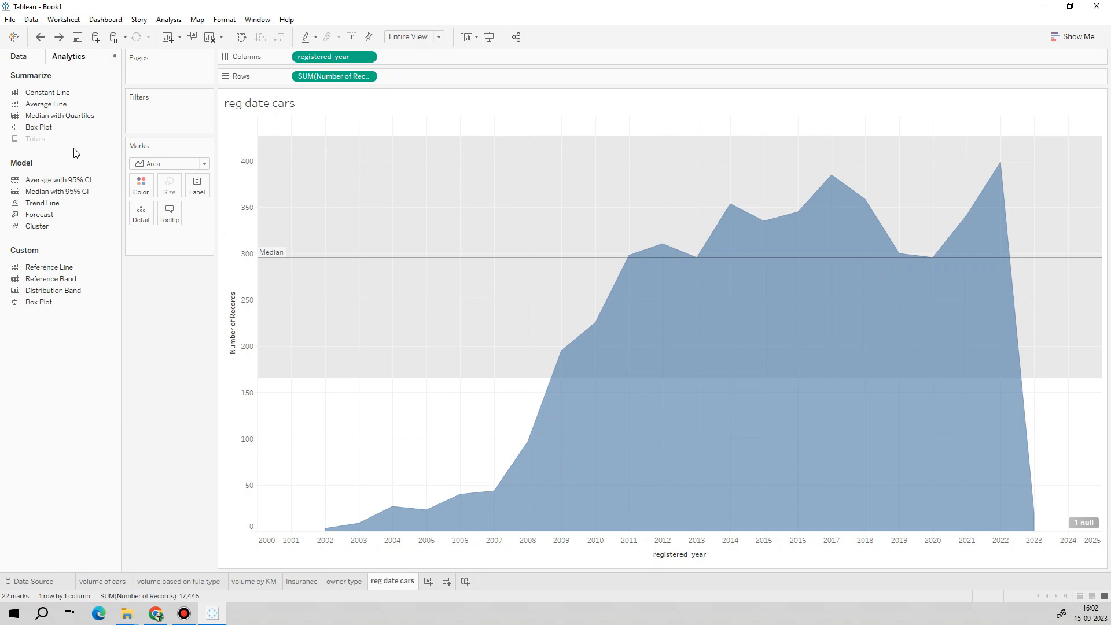
key("ctrl+z")
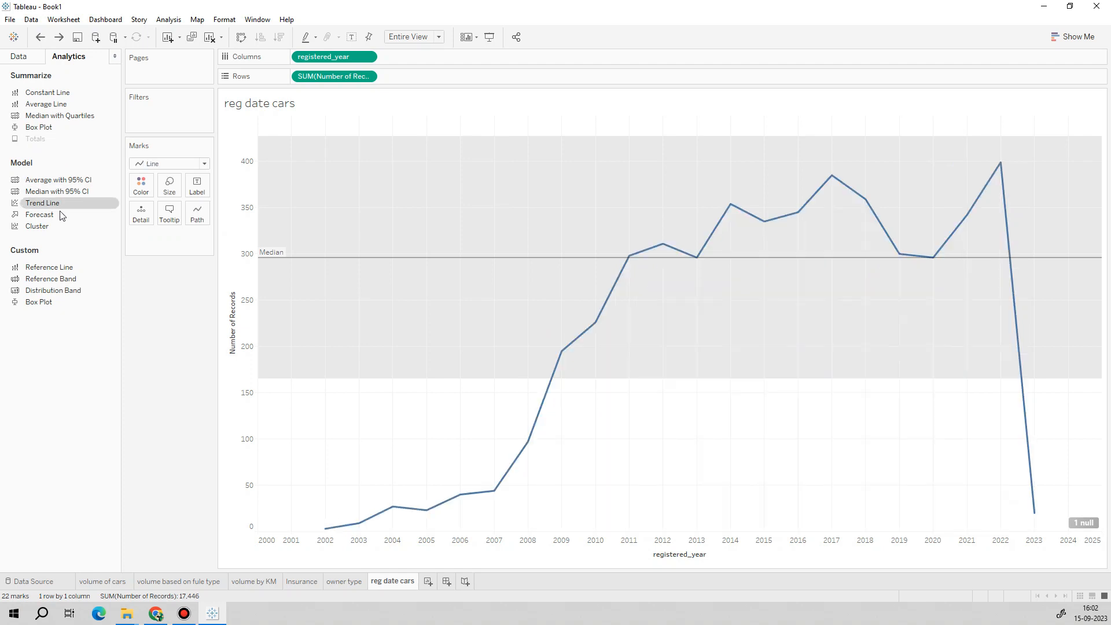
Add a trend line to the registered_year line chart and return to the data fields
left_click_drag(57, 203, 547, 138)
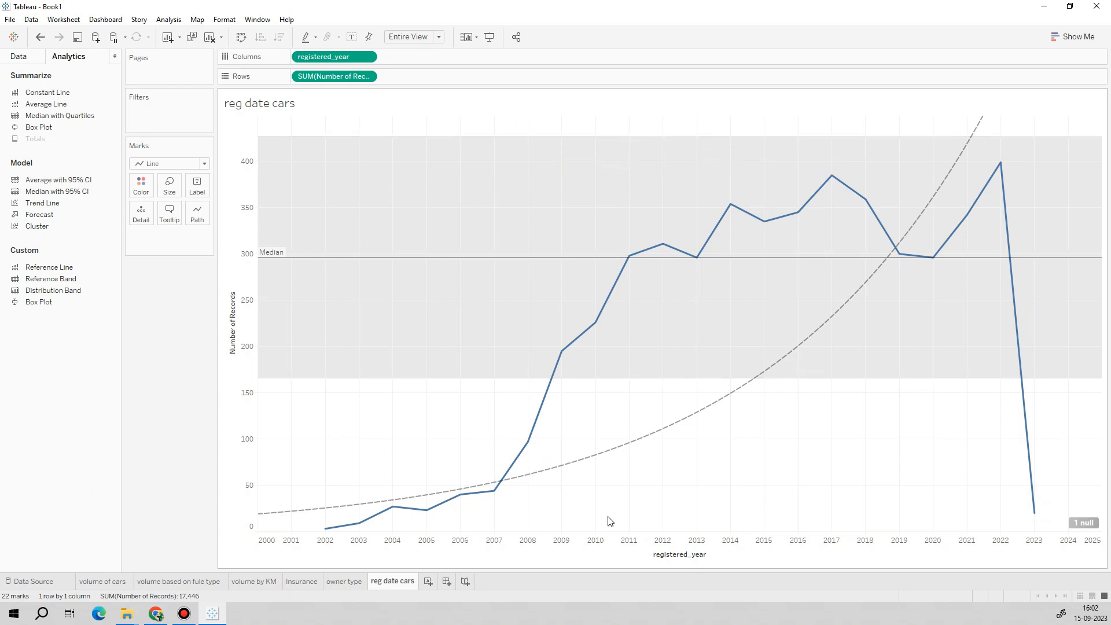
mouse_move(711, 411)
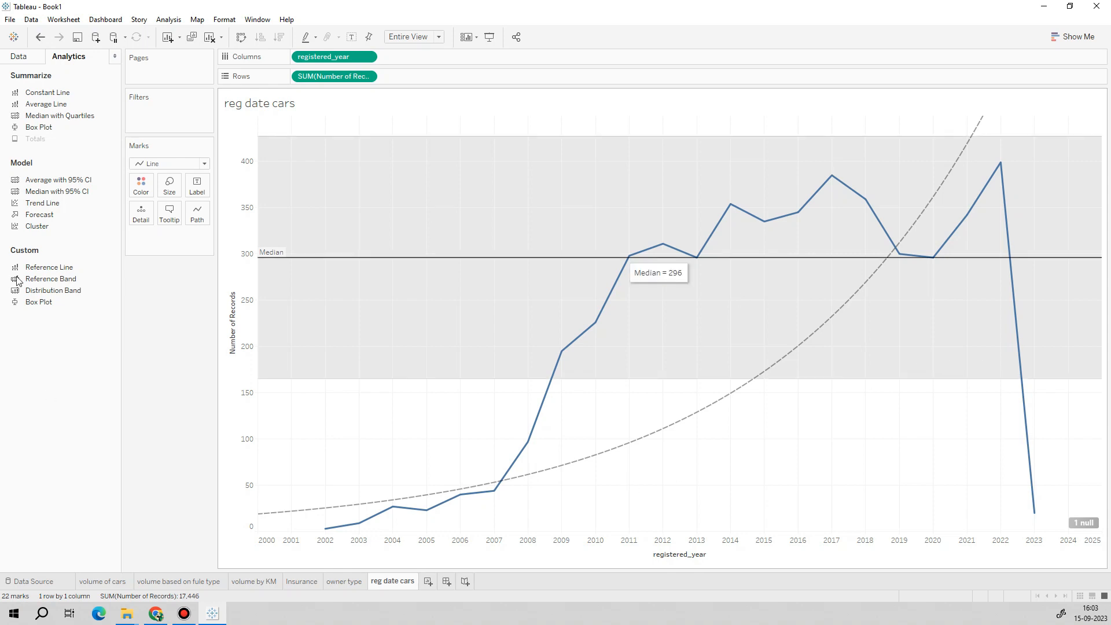
left_click(11, 59)
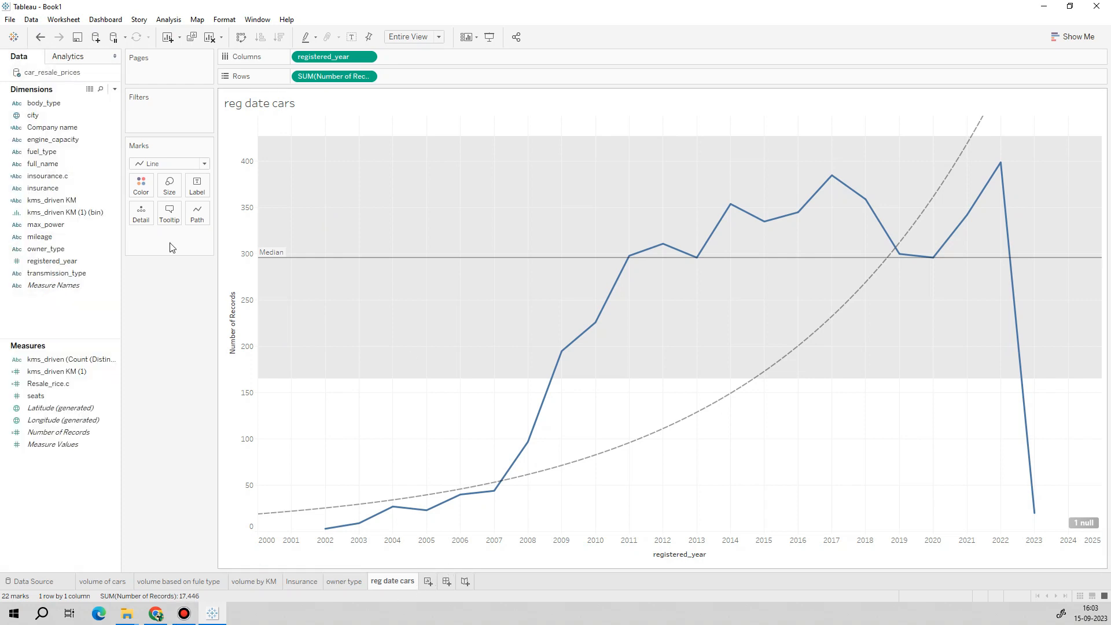
Look through the finished worksheets and create a new dashboard
left_click(119, 582)
left_click(215, 582)
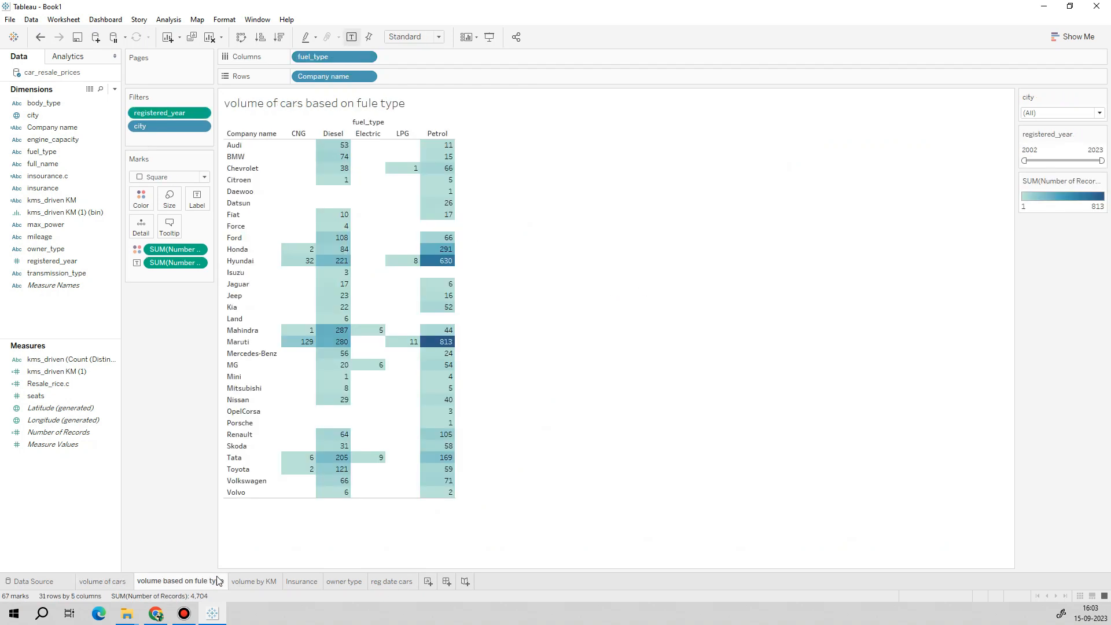
left_click(262, 582)
left_click(302, 582)
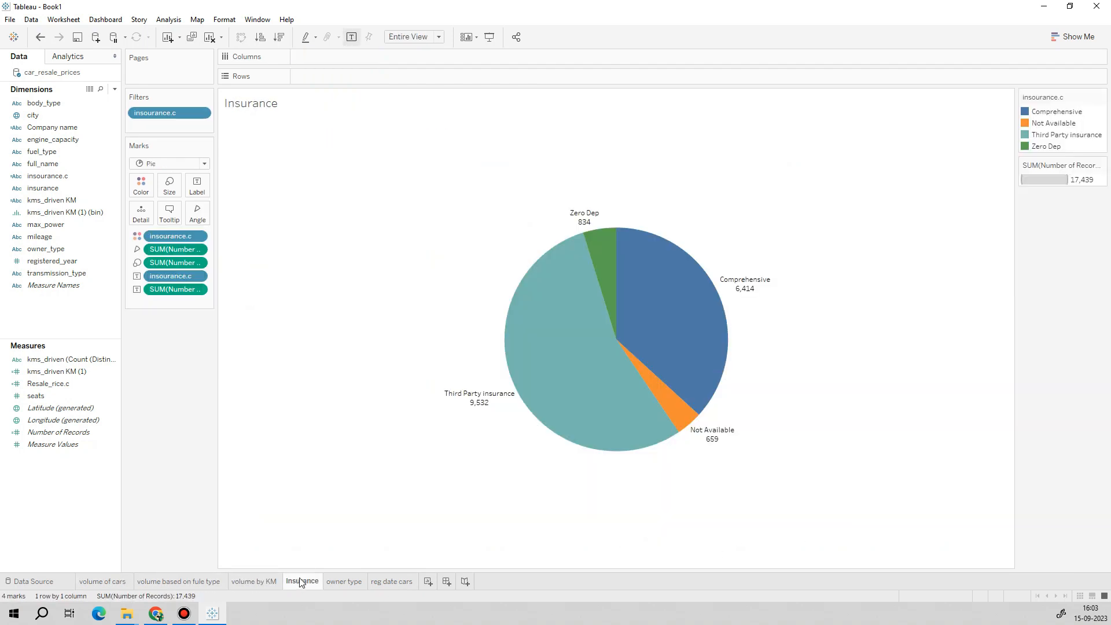
left_click(351, 583)
left_click(377, 584)
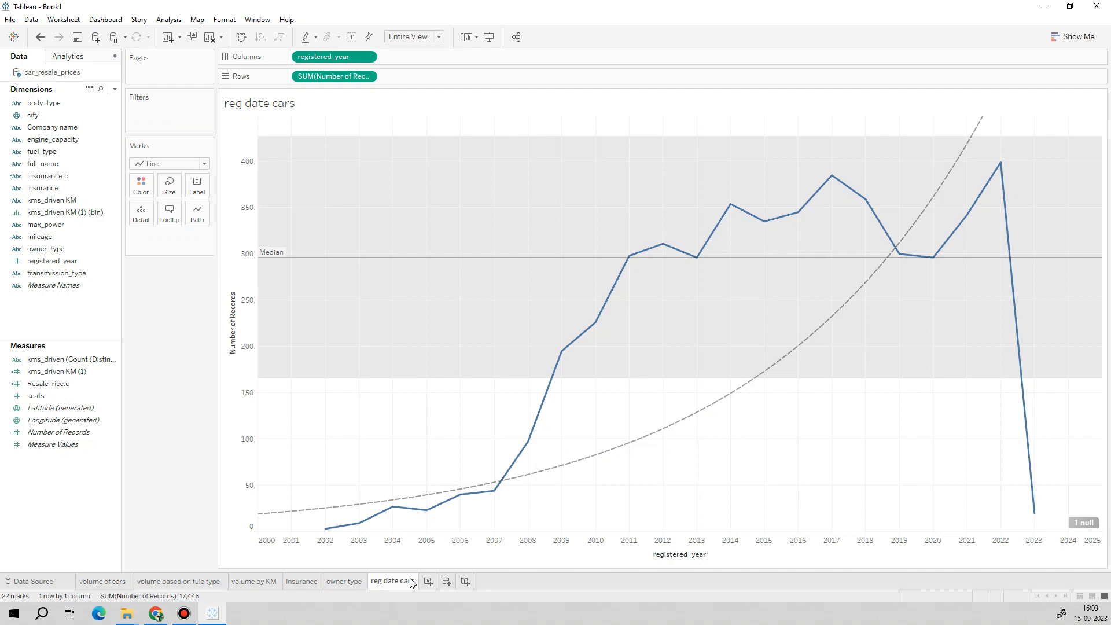
left_click(446, 582)
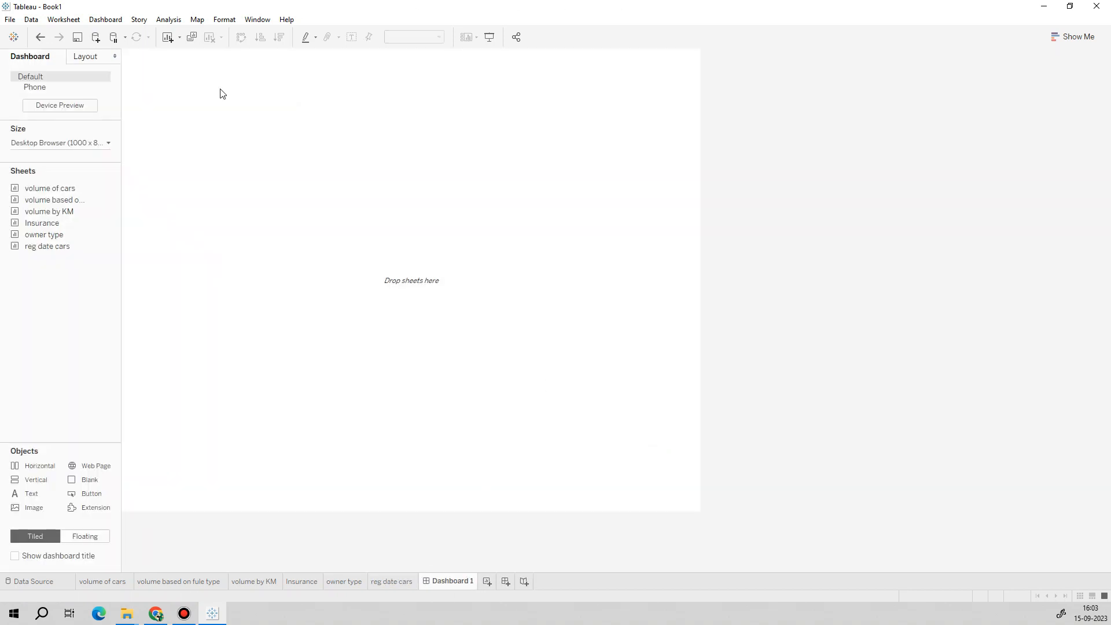
Switch to Chrome and copy the dataset title "Car resale data - 2023" from the Kaggle page
left_click(162, 613)
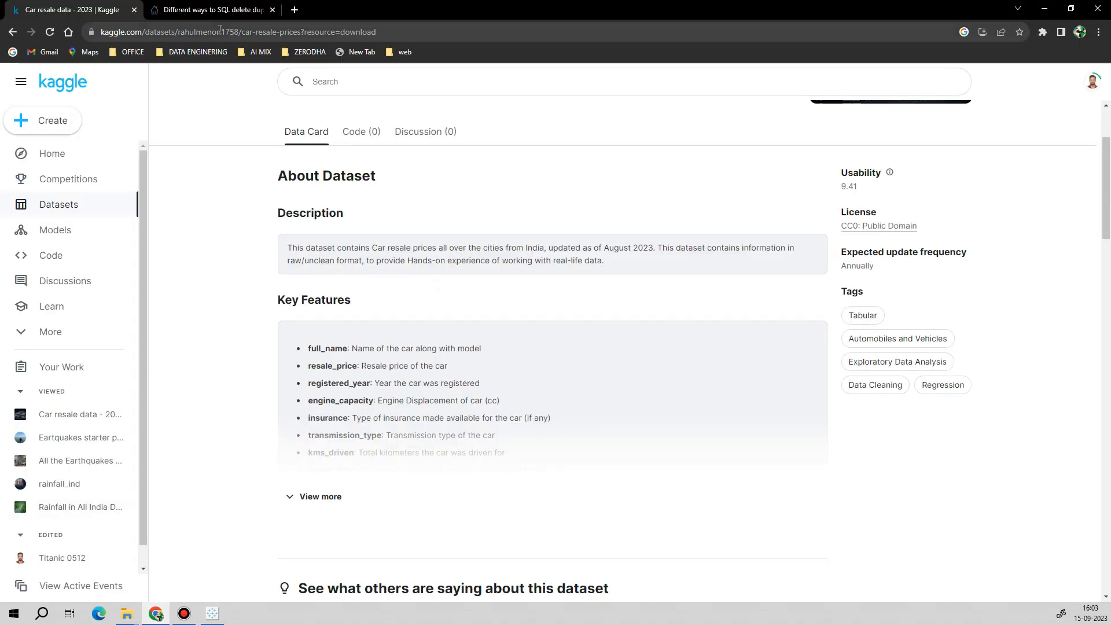
scroll(393, 187, "up", 3)
left_click_drag(278, 184, 500, 180)
key("ctrl+c")
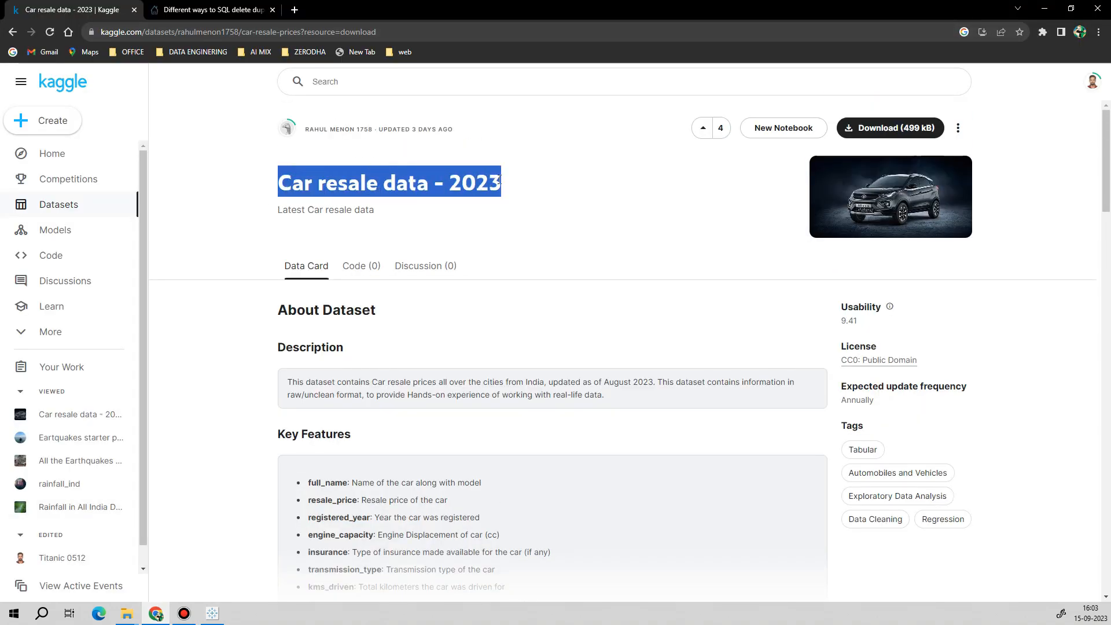
Switch back to Tableau, show the dashboard title and replace its text with "Car resale data - 2023"
key("alt+Tab")
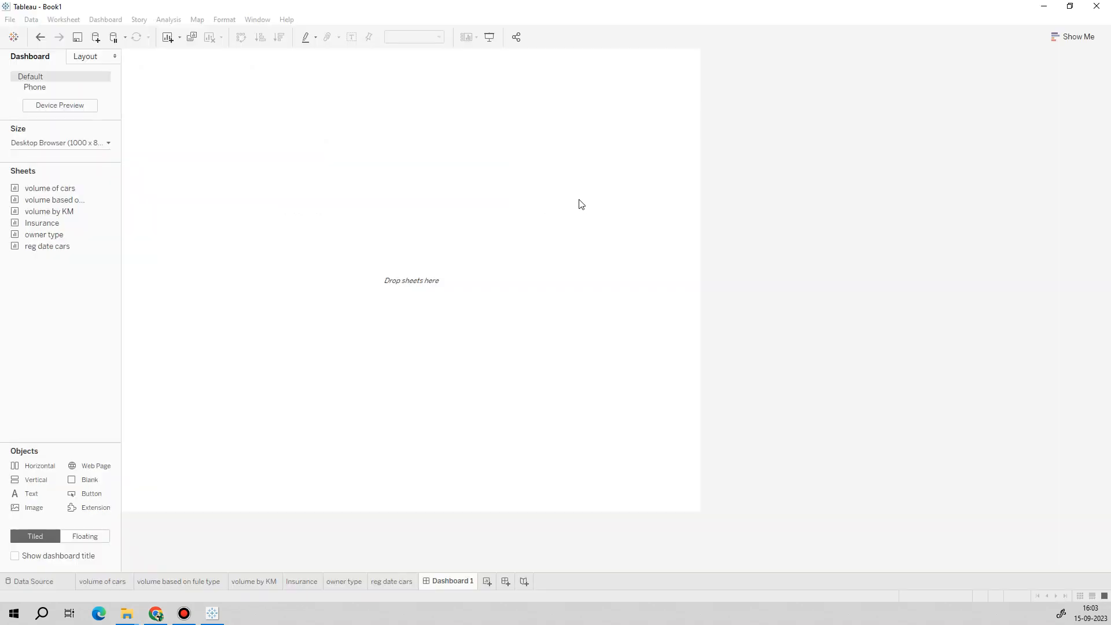
left_click(105, 21)
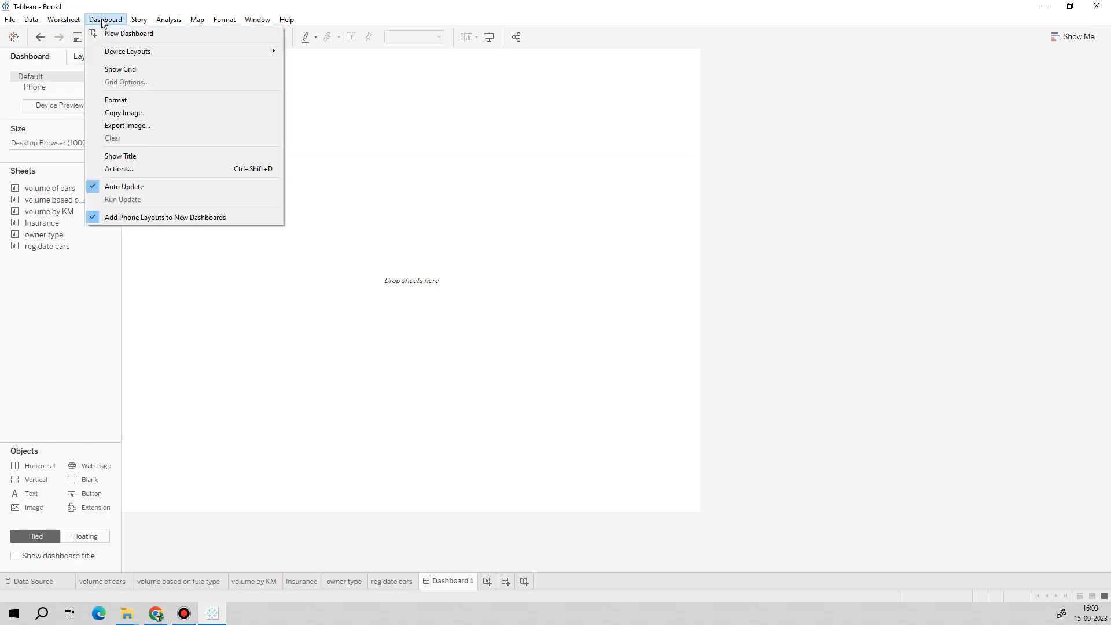
left_click(134, 154)
double_click(272, 70)
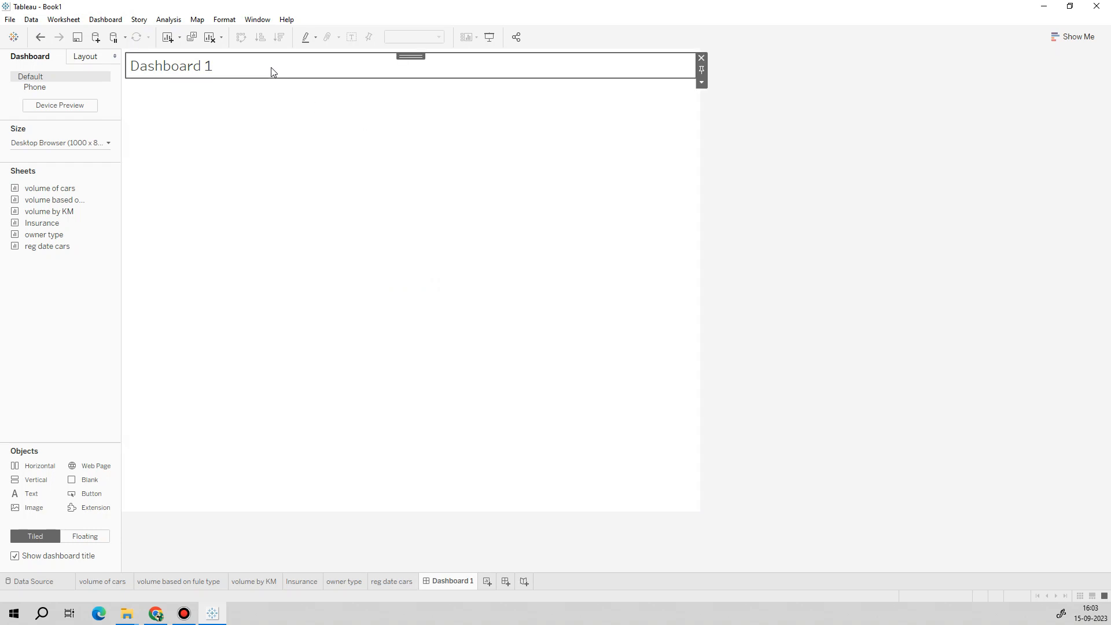
left_click_drag(249, 241, 97, 232)
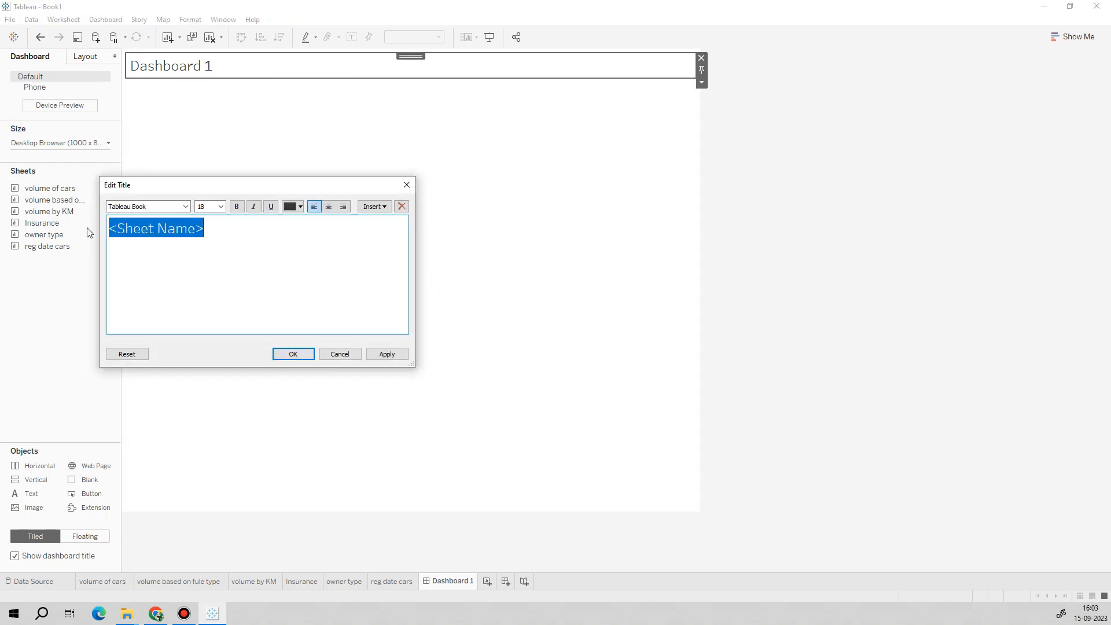
key("ctrl+v")
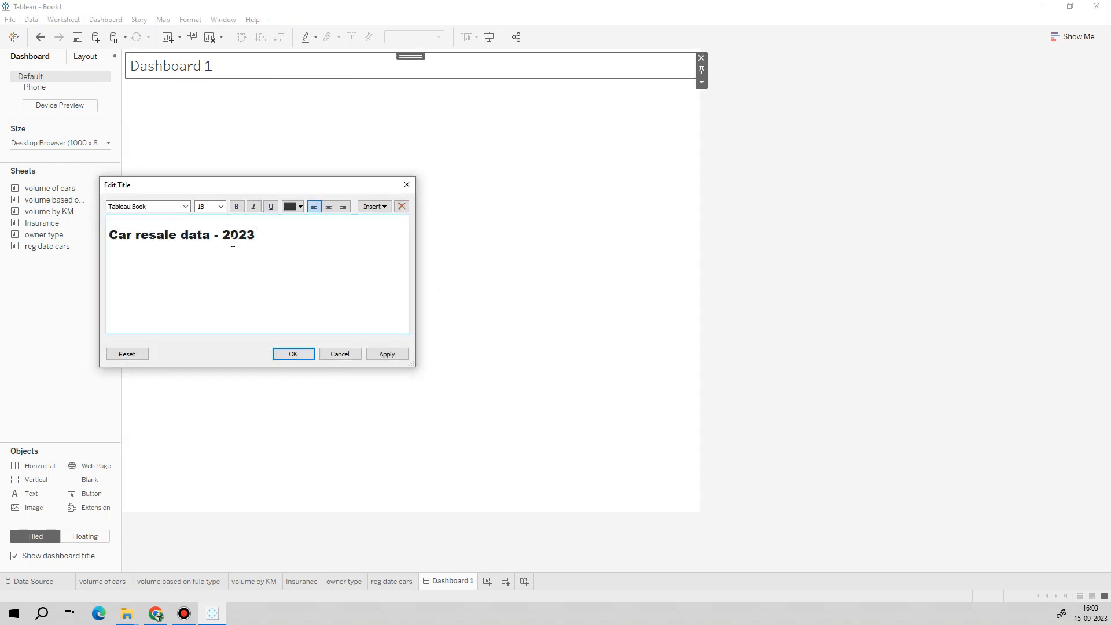
left_click(387, 354)
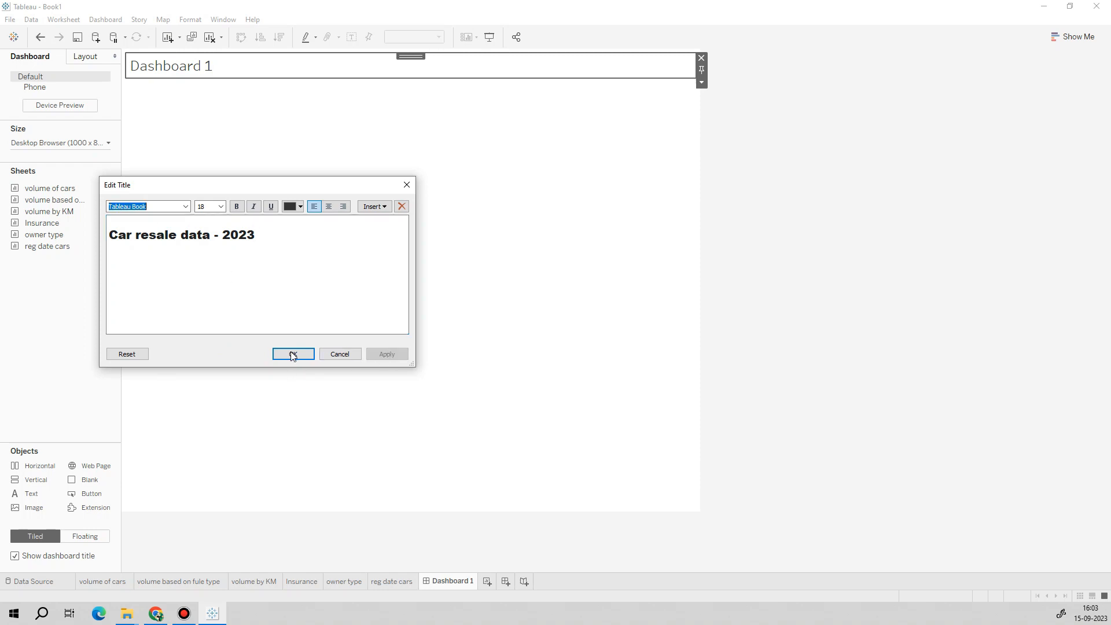
left_click(291, 354)
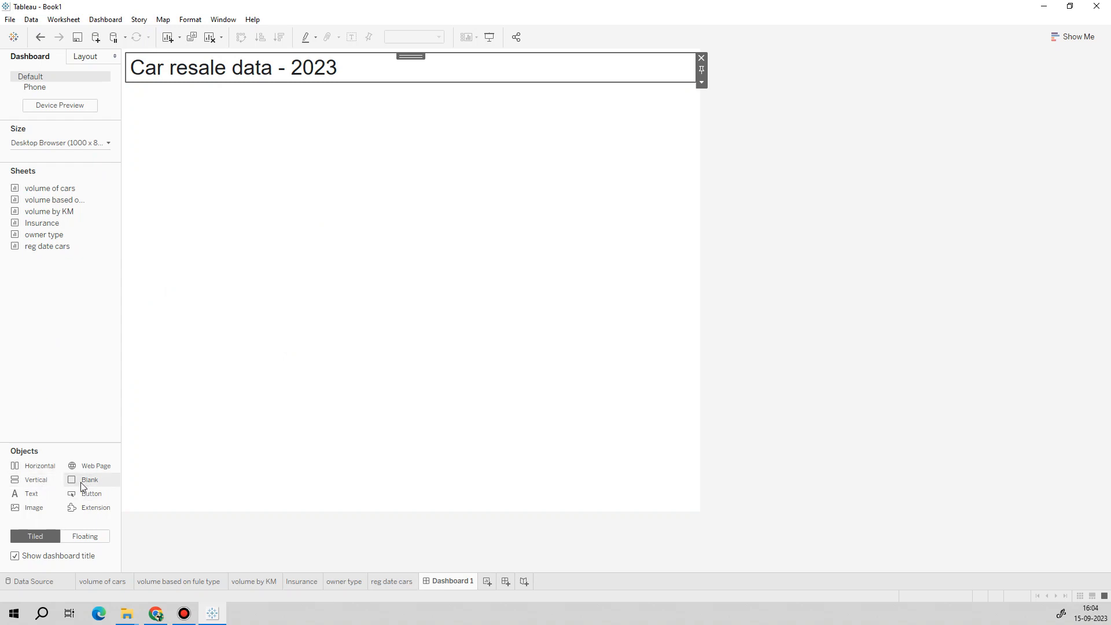
Add a horizontal and a vertical layout container to the area under the dashboard title
left_click_drag(89, 393, 196, 270)
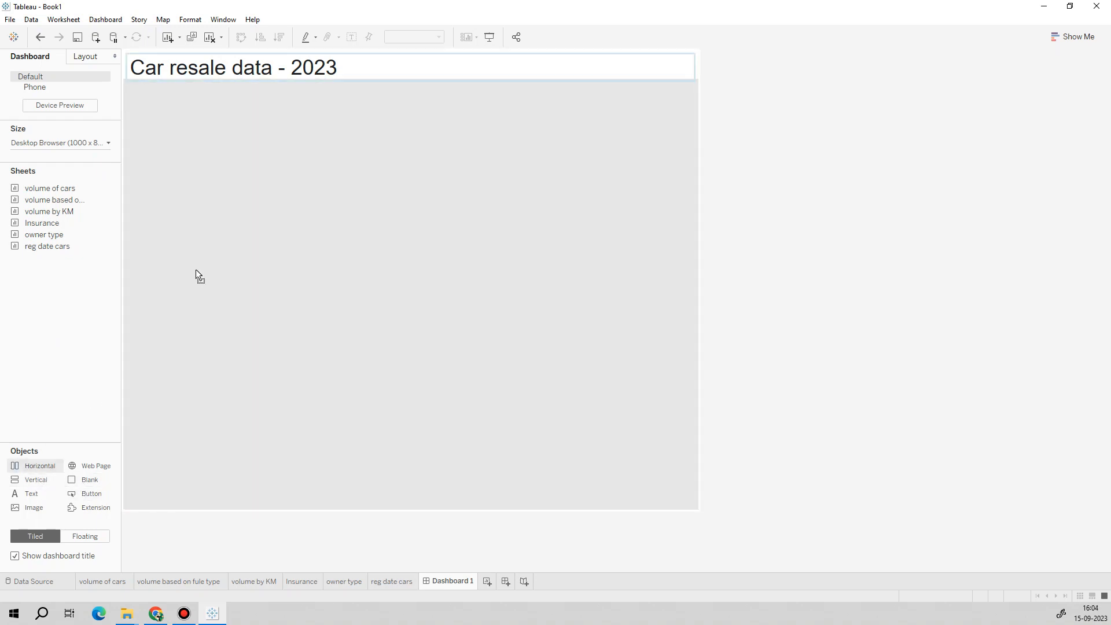
left_click_drag(302, 227, 302, 228)
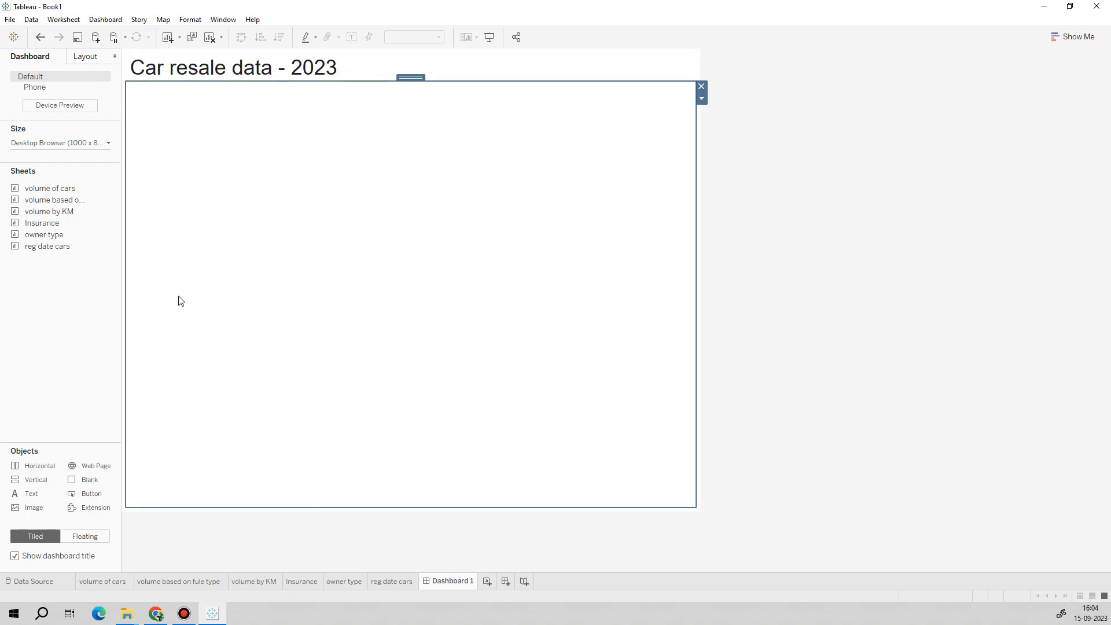
mouse_move(21, 486)
left_mouse_down()
mouse_move(147, 396)
mouse_move(305, 340)
left_mouse_up()
left_click_drag(384, 106, 380, 95)
left_click(223, 397)
Add all six sheets to the dashboard, with the volume of cars and fuel type sheets side by side
left_click_drag(51, 191, 178, 179)
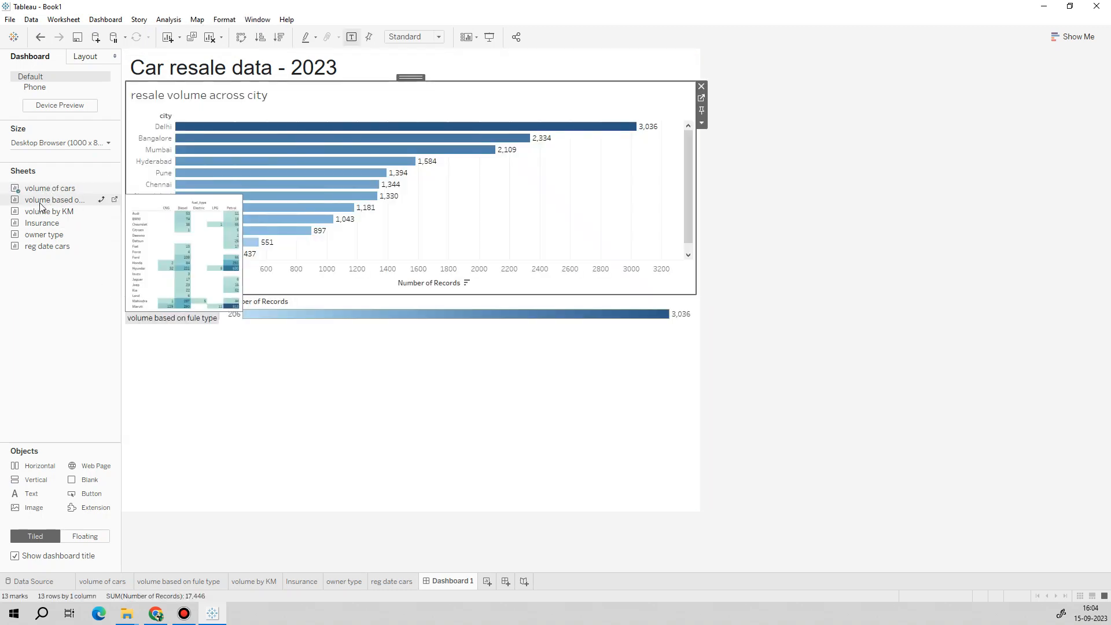
left_click_drag(39, 201, 588, 193)
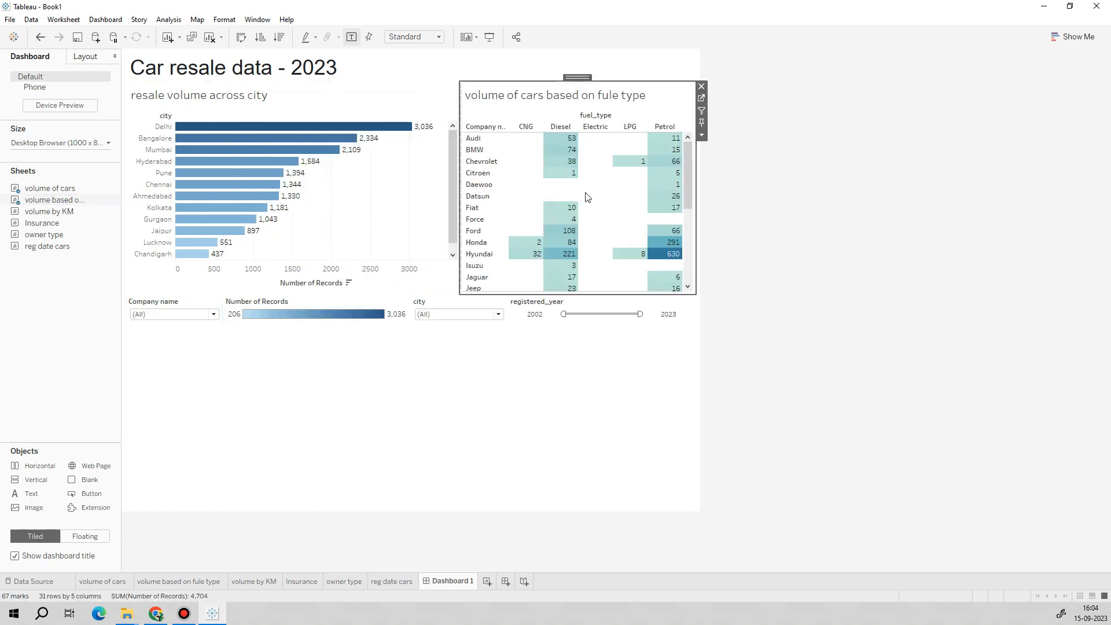
mouse_move(38, 222)
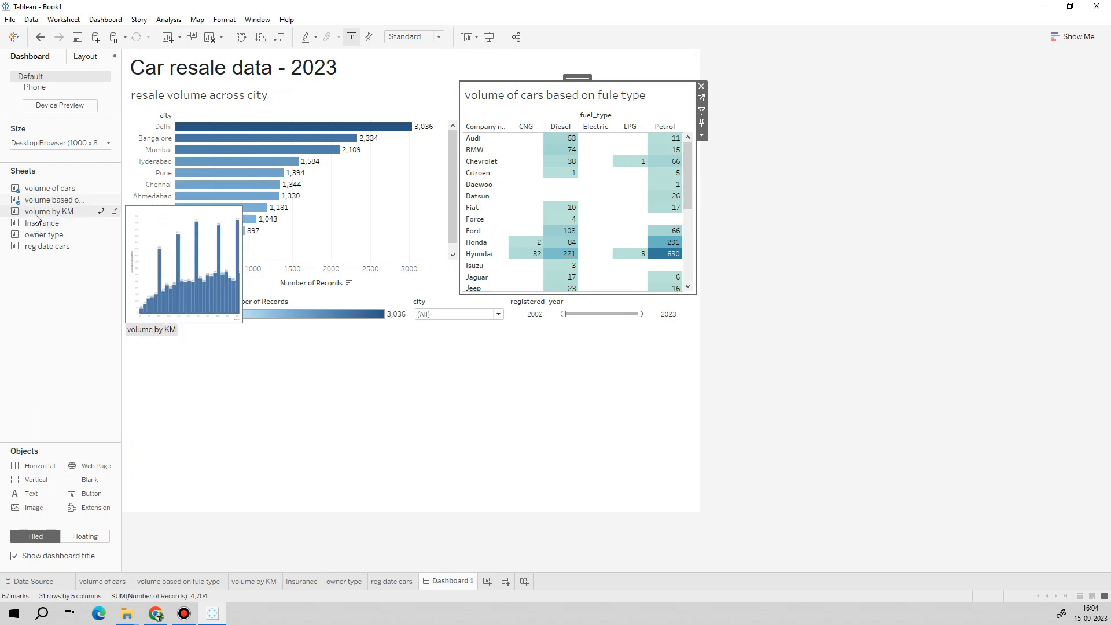
double_click(38, 212)
double_click(46, 225)
double_click(48, 235)
double_click(47, 246)
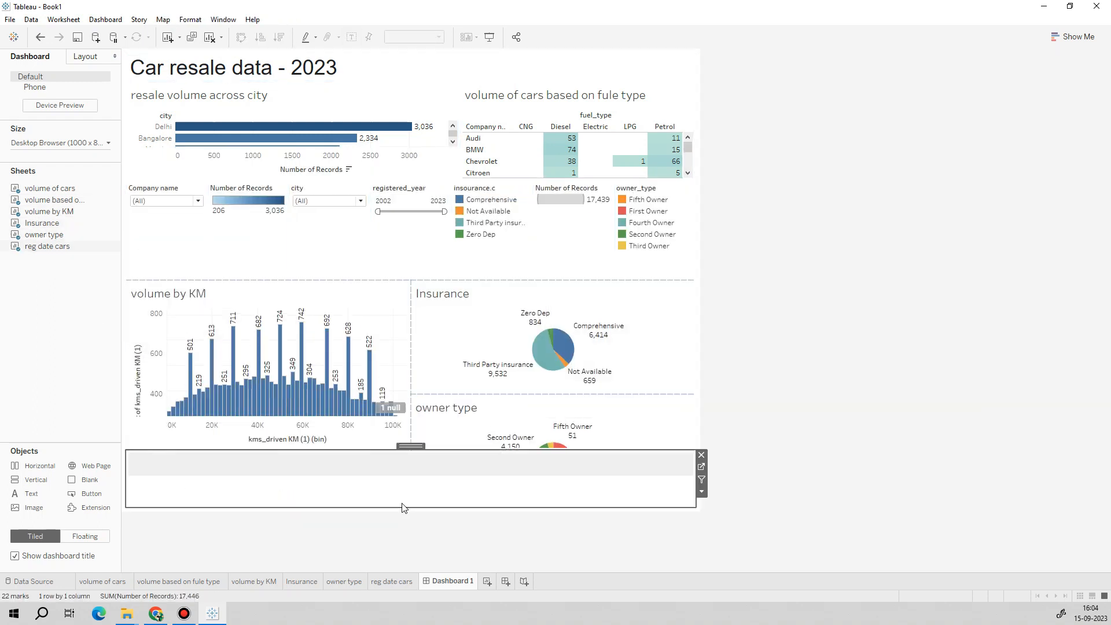
Increase the height of the upper chart row and set the dashboard size to Automatic
left_click_drag(416, 180, 417, 219)
left_click(283, 432)
left_click(60, 143)
left_click(61, 161)
left_click(84, 184)
Move the reg date cars chart into the upper row beside the fuel type table and adjust the column widths
left_click_drag(871, 232, 566, 231)
left_click(610, 478)
left_click_drag(614, 462, 1042, 156)
left_click_drag(427, 168, 495, 168)
left_click_drag(824, 156, 774, 157)
Try to rearrange the Company name filter within the upper half of the dashboard, and undo the last move
left_click(243, 249)
left_click_drag(244, 241, 1102, 142)
left_click_drag(989, 93, 984, 96)
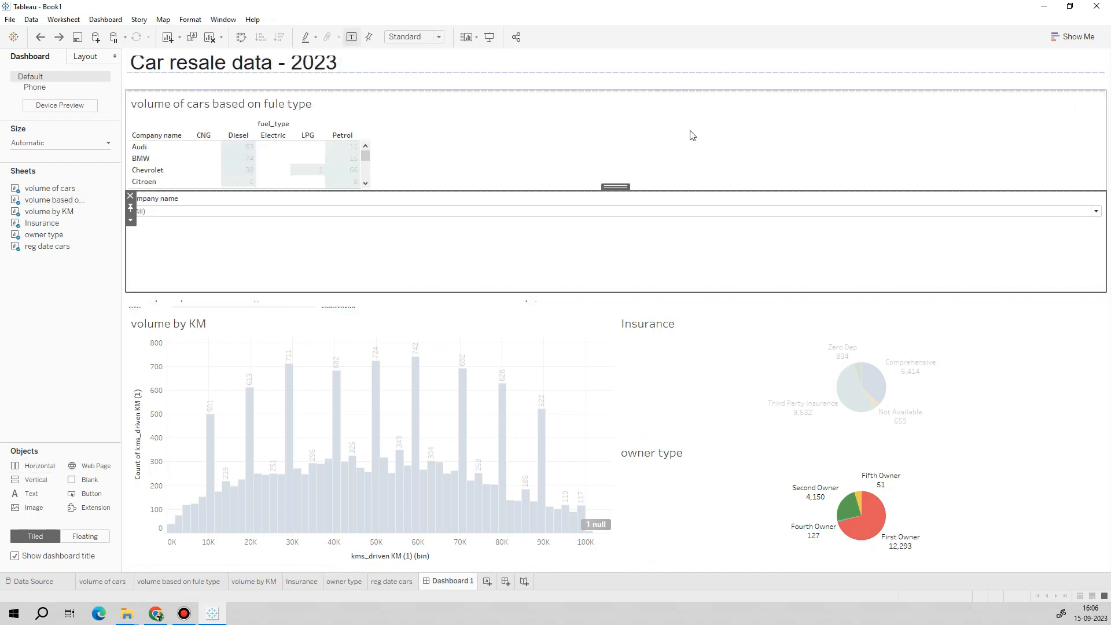
key("ctrl+z")
Widen the reg date cars chart and make the upper chart row taller
left_click_drag(895, 165, 743, 168)
left_click_drag(830, 241, 828, 292)
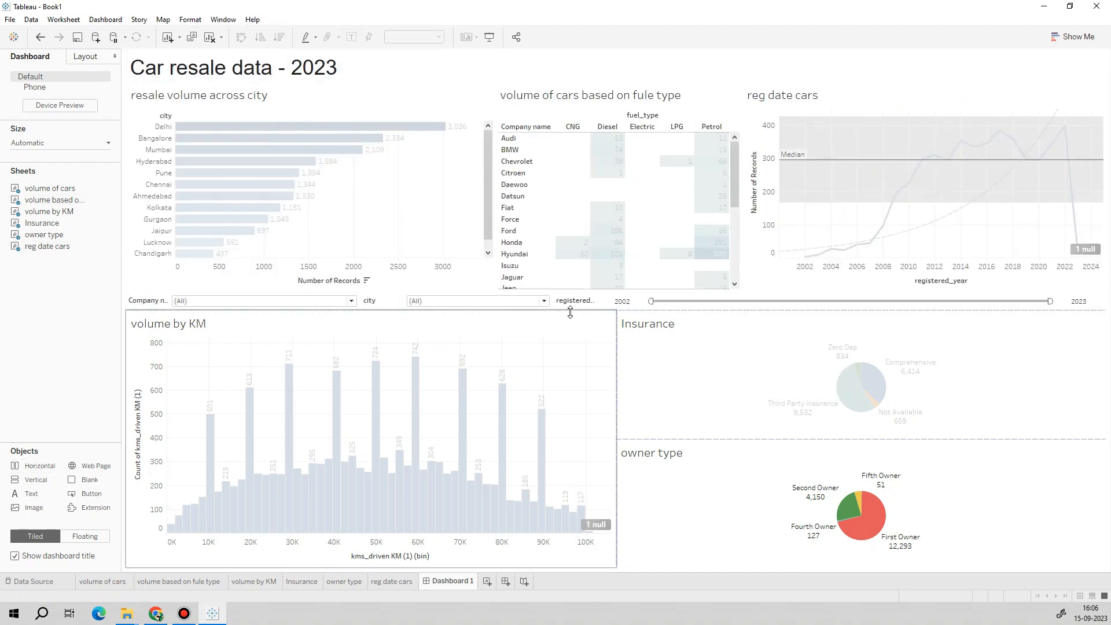
left_click_drag(538, 313, 539, 334)
Move the fuel type table into the lower row between volume by KM and Insurance, adjusting the column widths
left_click(723, 492)
left_click_drag(617, 438, 864, 438)
left_click(926, 96)
left_click_drag(618, 78, 774, 451)
Add solid borders to the reg date cars chart and the other dashboard charts and filters
left_click(85, 56)
left_click(753, 95)
left_click(58, 222)
left_click(148, 320)
left_click(577, 320)
left_click(64, 260)
left_click(637, 345)
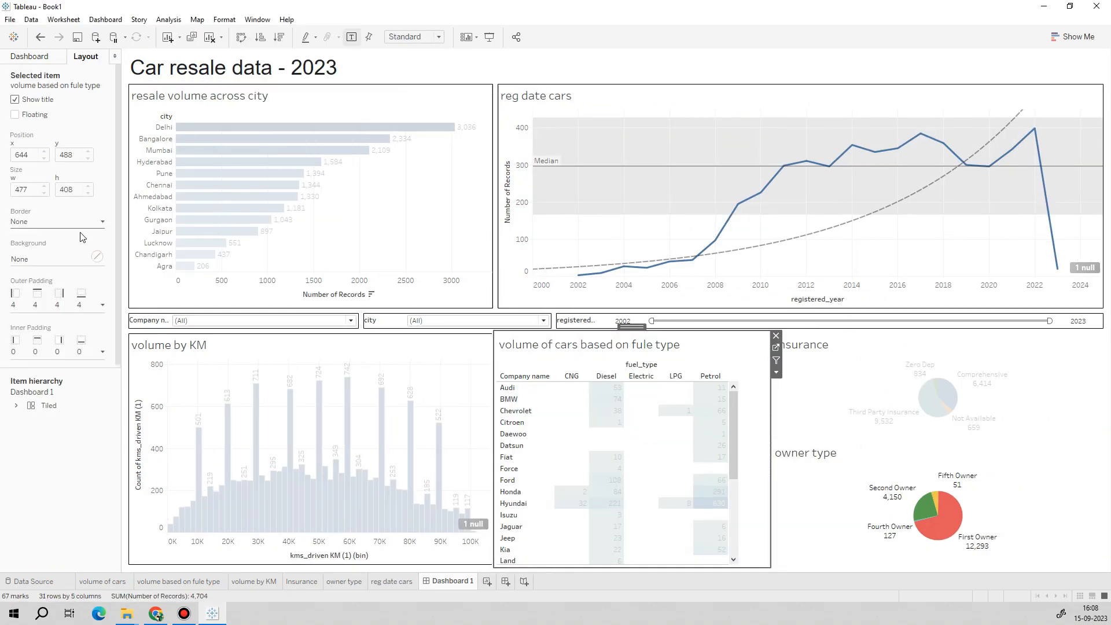
Centre the title of the Insurance pie chart
double_click(848, 351)
left_click(329, 207)
left_click(293, 354)
double_click(824, 348)
left_click(293, 354)
Centre the titles of the volume by KM chart and the fuel type table
double_click(174, 345)
left_click_drag(188, 227, 96, 222)
left_click(329, 207)
left_click(294, 354)
double_click(590, 345)
left_click(328, 206)
left_click(298, 353)
Centre the title of the reg date cars chart and change its text to "Buyers Intrest"
double_click(631, 101)
left_click(329, 206)
left_click(294, 354)
type("Buyers Intrest")
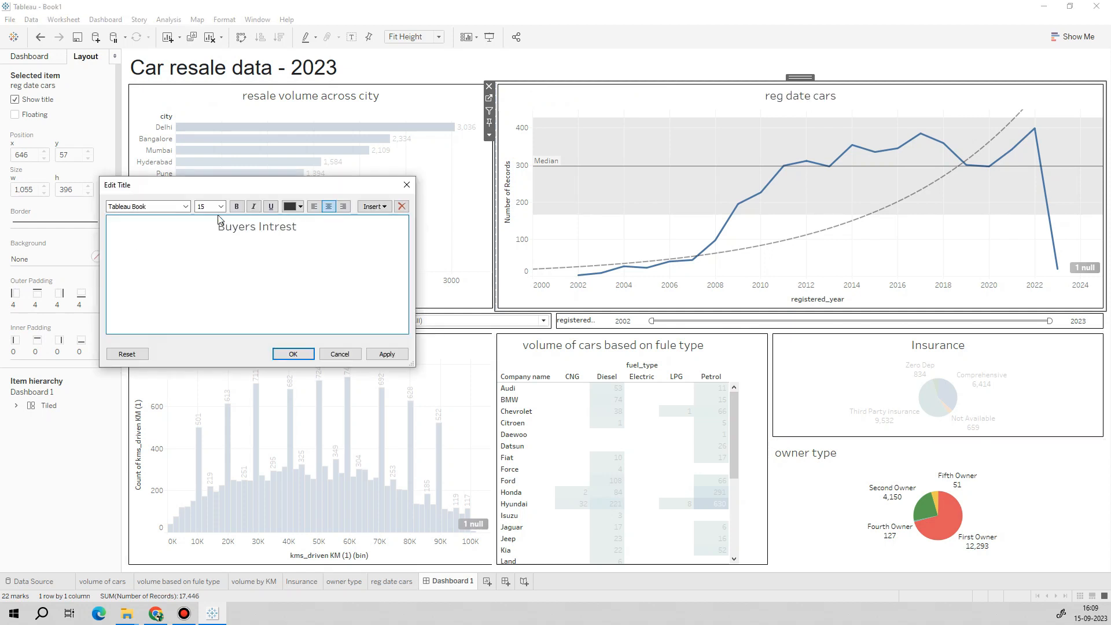
left_click(293, 354)
Set the fuel type table to Fit Width
left_click(527, 345)
left_click(776, 373)
mouse_move(838, 412)
left_click(919, 453)
left_click(776, 373)
left_click(919, 427)
Add a border around the owner type chart and centre its title
left_click(811, 454)
left_click(102, 222)
left_click(58, 258)
double_click(807, 454)
left_click(329, 207)
left_click(293, 354)
Centre the dashboard title and preview the dashboard briefly in presentation mode
double_click(289, 69)
left_click(329, 206)
left_click(294, 355)
left_click(363, 251)
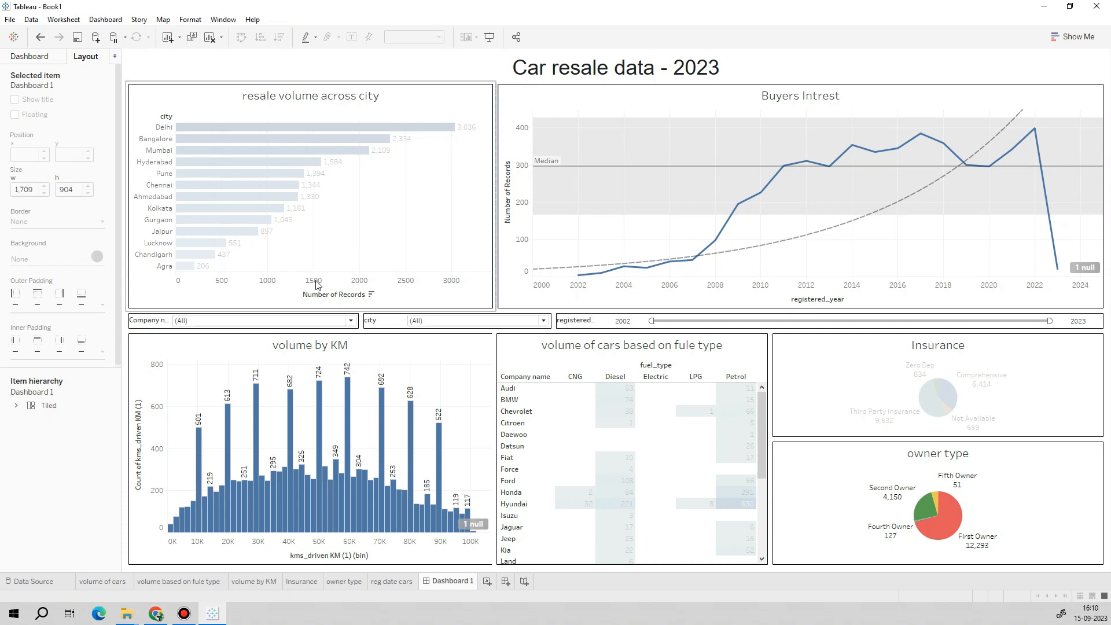
left_click(490, 37)
key("Escape")
Save the workbook as "Car resale data - 2023"
key("ctrl+s")
type("Car resale data - 2023")
left_click(461, 308)
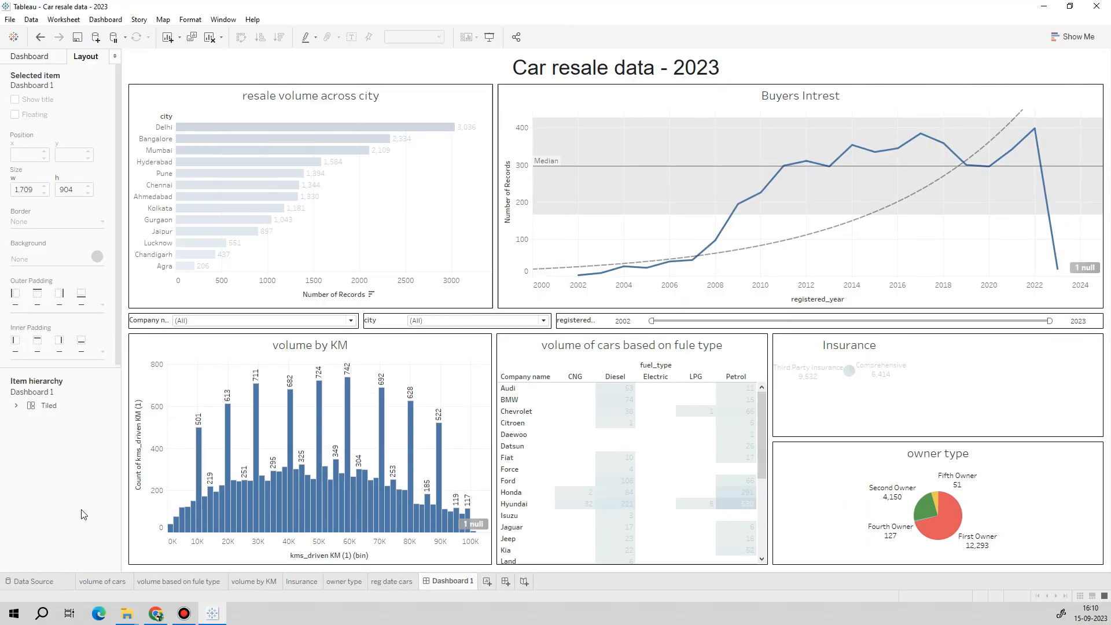
Change the title of the registered_year filter to "R. Year"
double_click(576, 320)
type("R. Year")
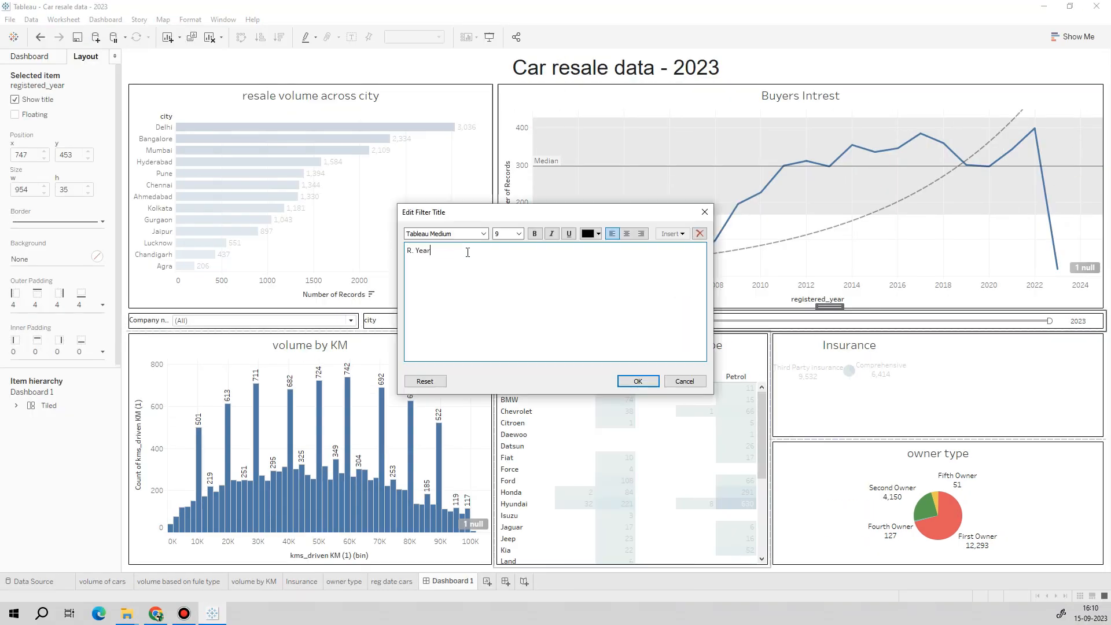
key("Return")
Set the dashboard's default shading to grey
left_click(445, 74)
left_click(84, 92)
left_click(65, 155)
left_click(75, 153)
Make the titles of the resale volume across city and Buyers Intrest charts bold
double_click(311, 96)
left_click(237, 207)
left_click(293, 354)
double_click(800, 97)
mouse_move(329, 231)
left_mouse_down()
mouse_move(186, 227)
mouse_move(197, 226)
left_mouse_up()
left_click(236, 207)
left_click(293, 355)
Make the titles of the volume by KM, fuel type, Insurance and owner type charts bold
double_click(311, 346)
left_click_drag(324, 229, 197, 227)
left_click(237, 207)
left_click(293, 354)
double_click(632, 345)
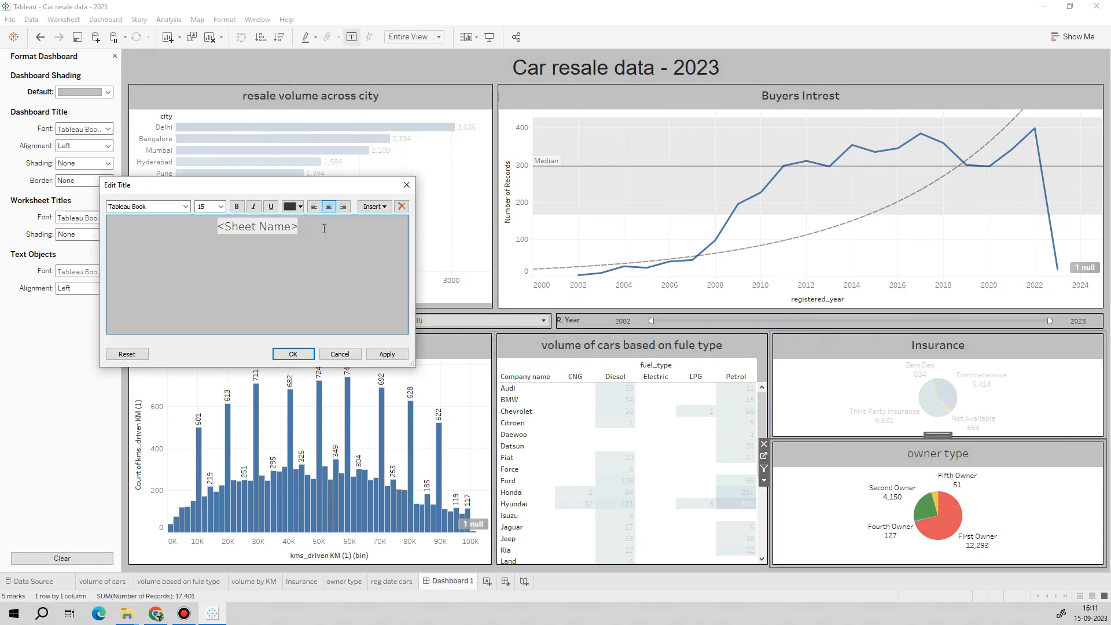
Change the worksheet shading of the resale volume chart and check it on the volume of cars sheet
right_click(393, 195)
left_click(44, 76)
left_click(85, 128)
left_click(96, 161)
left_click(76, 178)
left_click(102, 581)
left_click(449, 581)
left_click(175, 350)
double_click(616, 68)
left_click(407, 183)
left_click(440, 249)
left_click(466, 396)
left_click(500, 372)
Set which worksheets the Company name and city filters apply to
left_click(149, 320)
left_click(367, 340)
left_click(550, 321)
left_click(560, 340)
left_click(734, 314)
Try to extend the R. Year filter to the other worksheets, and undo the change
left_click(571, 320)
left_click(548, 341)
left_click(697, 379)
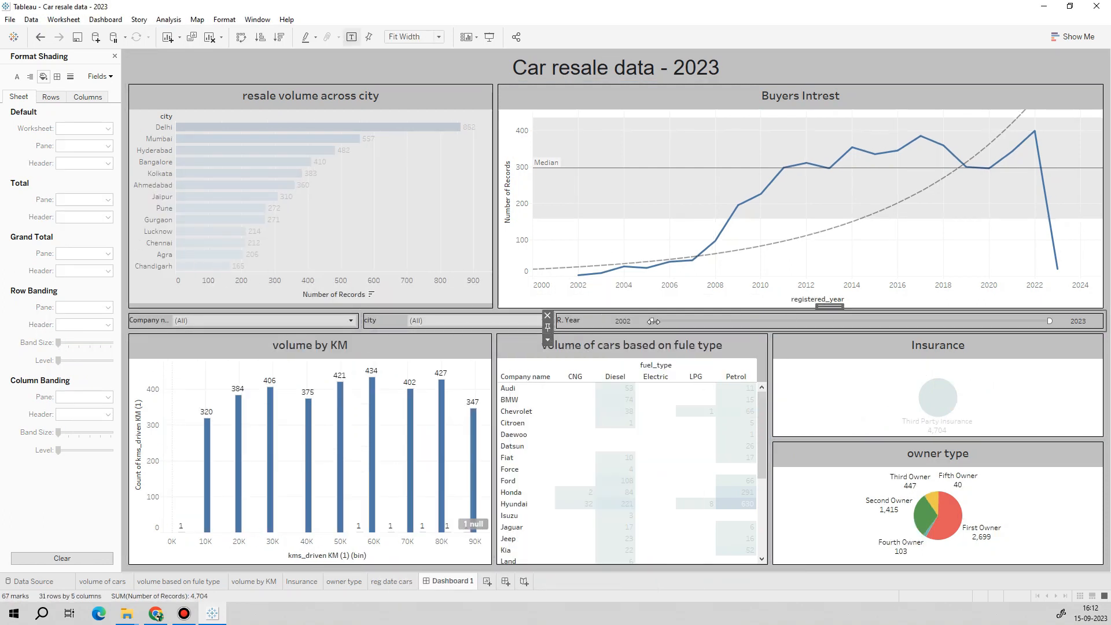
key("ctrl+z")
Choose individually which worksheets the R. Year filter applies to
left_click(548, 341)
left_click(697, 391)
left_click(415, 293)
left_click(415, 307)
left_click(415, 279)
left_click(415, 237)
left_click(634, 415)
Set the column grid lines of the volume of cars sheet to None and return to the dashboard
left_click(448, 190)
left_click(102, 582)
left_click(70, 76)
left_click(88, 97)
left_click(84, 128)
left_click(141, 215)
left_click(186, 248)
left_click(457, 582)
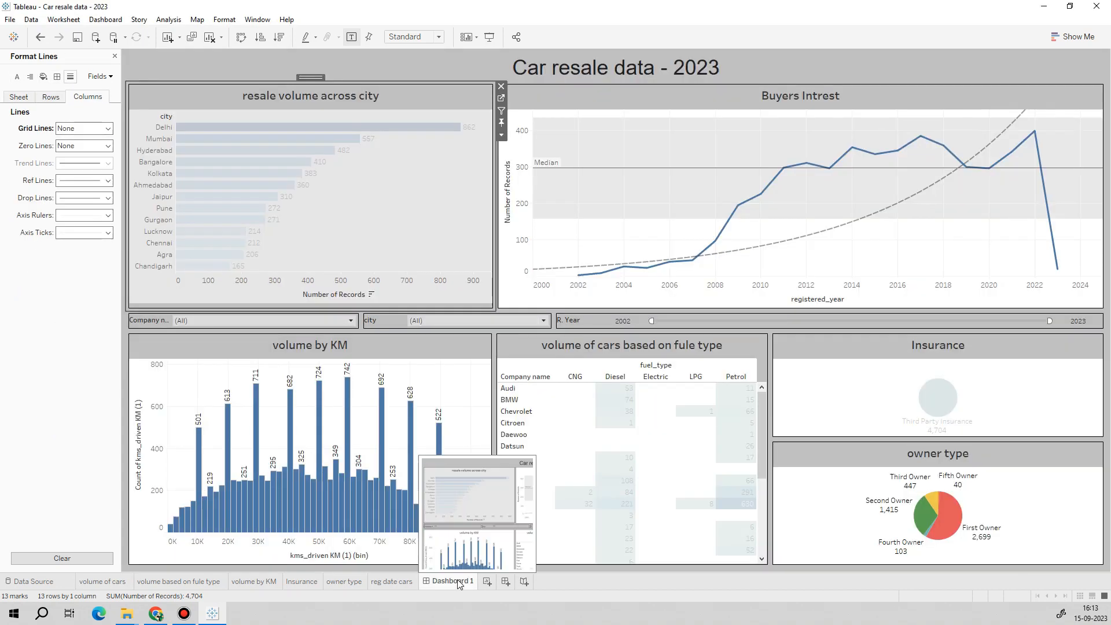
Rename the Dashboard 1 sheet as "Car resale data - 2023"
double_click(459, 583)
type("Car resale data - 2023")
left_click(849, 77)
Give the dashboard title a black background and white text
left_click(114, 56)
left_click(97, 257)
left_click(24, 325)
left_click(22, 309)
double_click(616, 68)
left_click_drag(360, 231, 154, 231)
left_click(294, 206)
left_click(293, 354)
Remove the filter restricting the Insurance worksheet to third party insurance and return to the dashboard
right_click(423, 174)
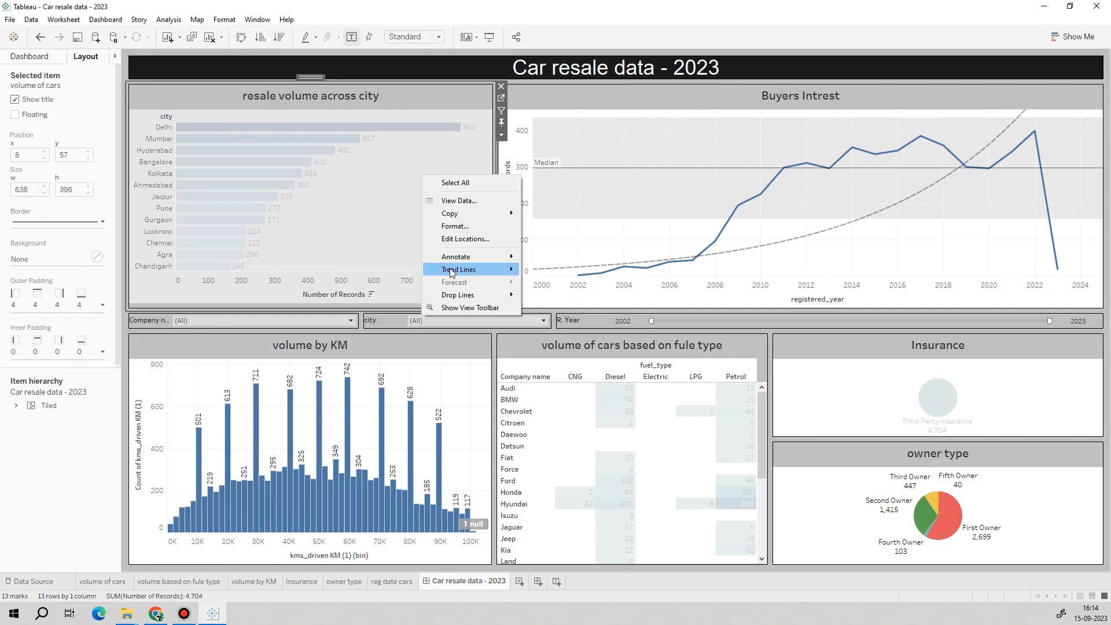
left_click(844, 353)
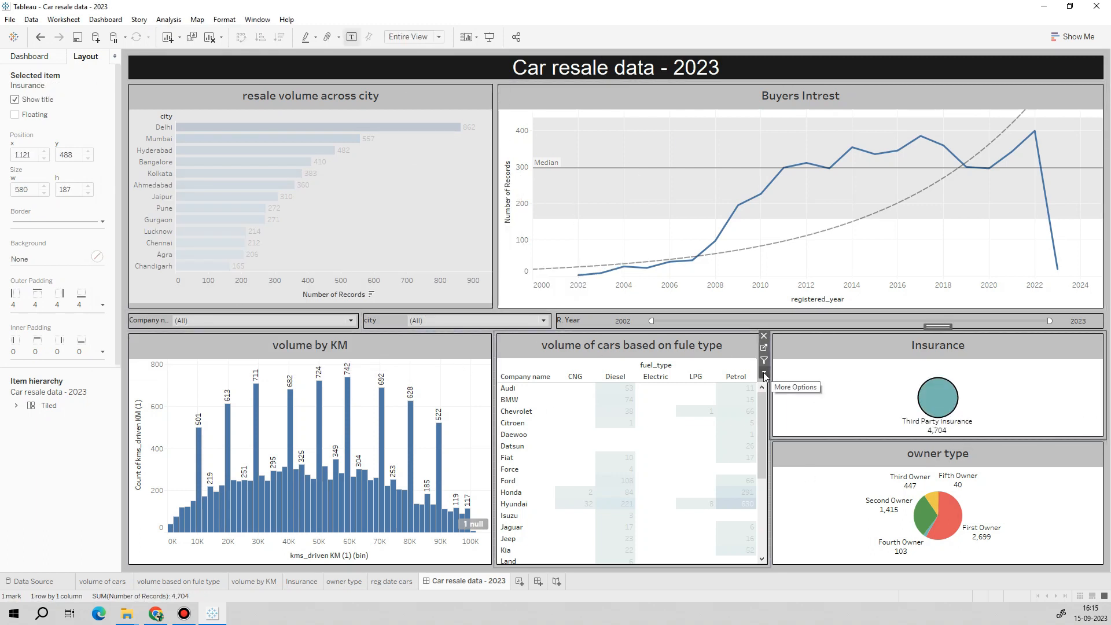
left_click(311, 585)
right_click(187, 152)
left_click(212, 323)
left_click(467, 581)
Select marks in the Insurance pie and the city bar chart, and save the workbook
left_click(948, 398)
left_click(229, 232)
left_click(78, 37)
left_click(778, 150)
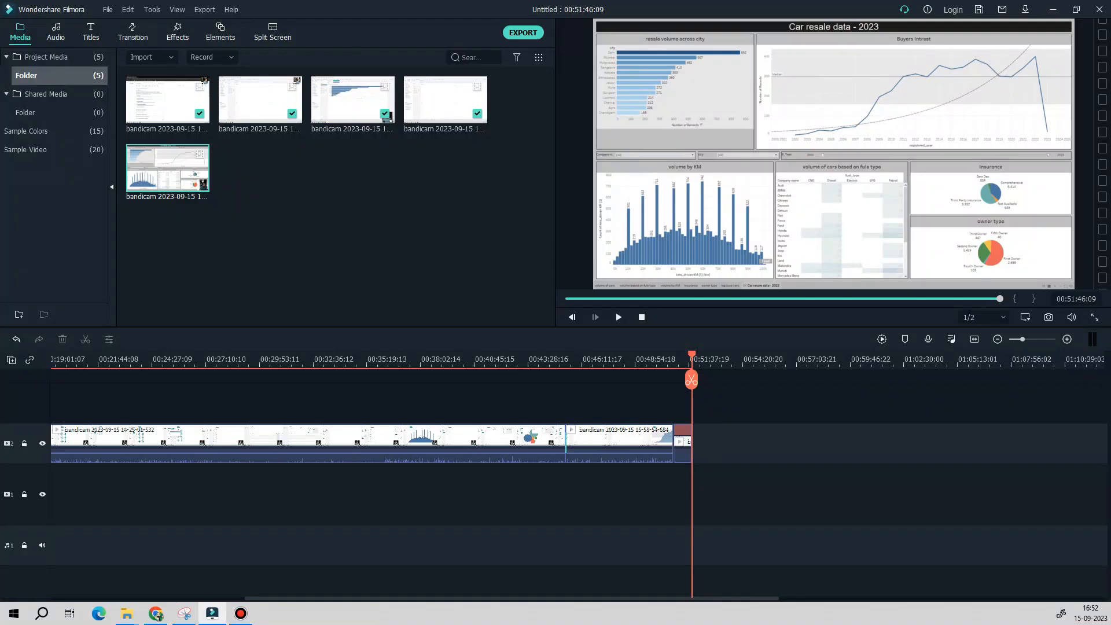
Switch to the dashboard capture in Snipping Tool, bracket the city names, and circle the 2010–2021 and 2002–2007 stretches of the Buyers Intrest line
left_click(186, 616)
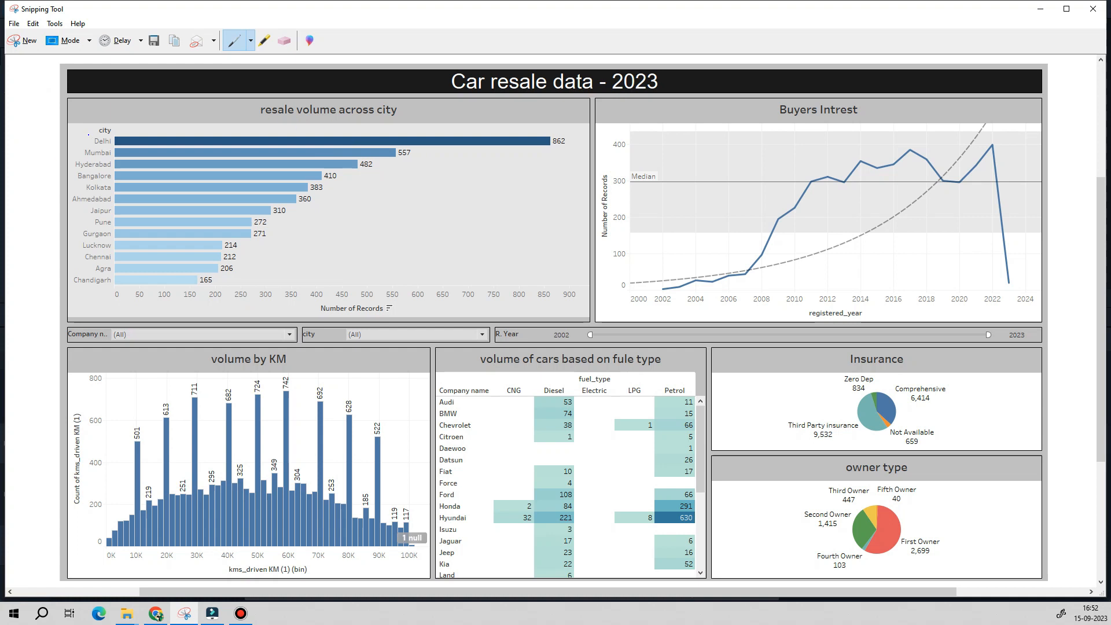
mouse_move(86, 133)
left_mouse_down()
mouse_move(58, 184)
mouse_move(94, 299)
left_mouse_up()
mouse_move(764, 207)
left_mouse_down()
mouse_move(912, 200)
mouse_move(971, 177)
mouse_move(975, 135)
mouse_move(845, 151)
mouse_move(805, 178)
mouse_move(794, 207)
mouse_move(812, 227)
left_mouse_up()
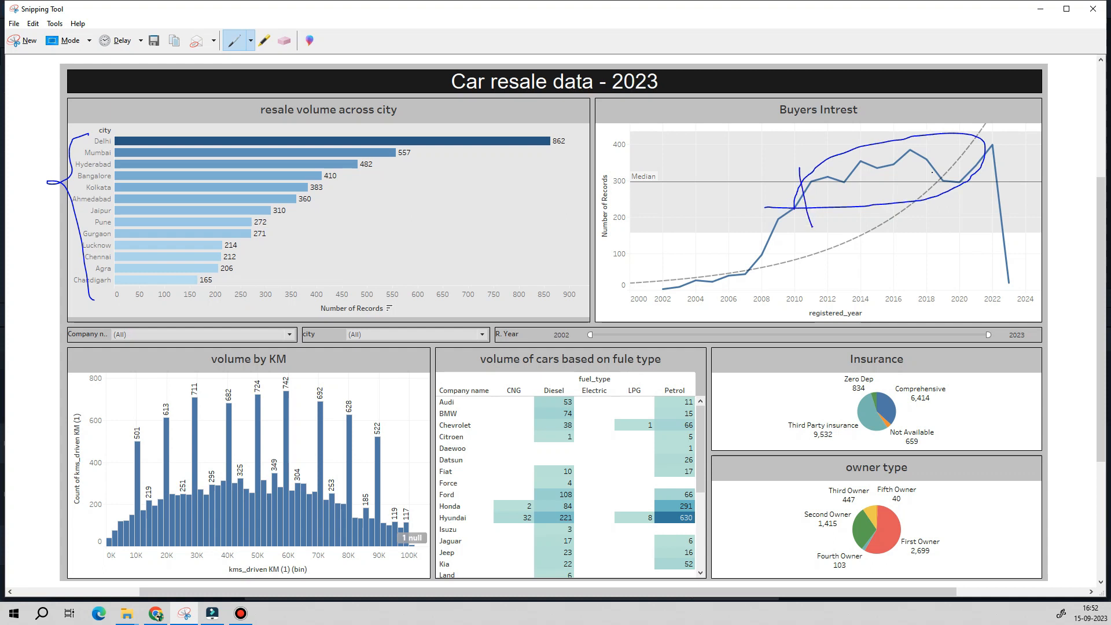
mouse_move(681, 217)
left_mouse_down()
mouse_move(715, 215)
mouse_move(660, 293)
mouse_move(729, 225)
left_mouse_up()
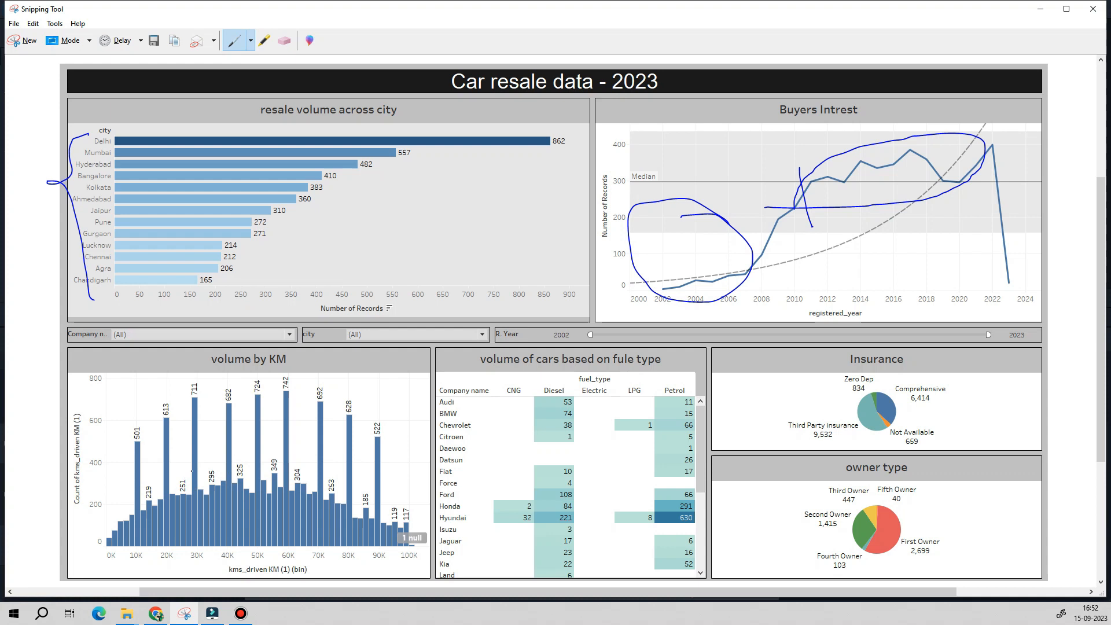
Box the 20K–80K bars and circle the bars near 100K in volume by KM, adding a short stroke in the city chart's blank area
mouse_move(178, 466)
left_mouse_down()
mouse_move(362, 461)
mouse_move(365, 518)
mouse_move(166, 517)
mouse_move(174, 463)
mouse_move(199, 463)
left_mouse_up()
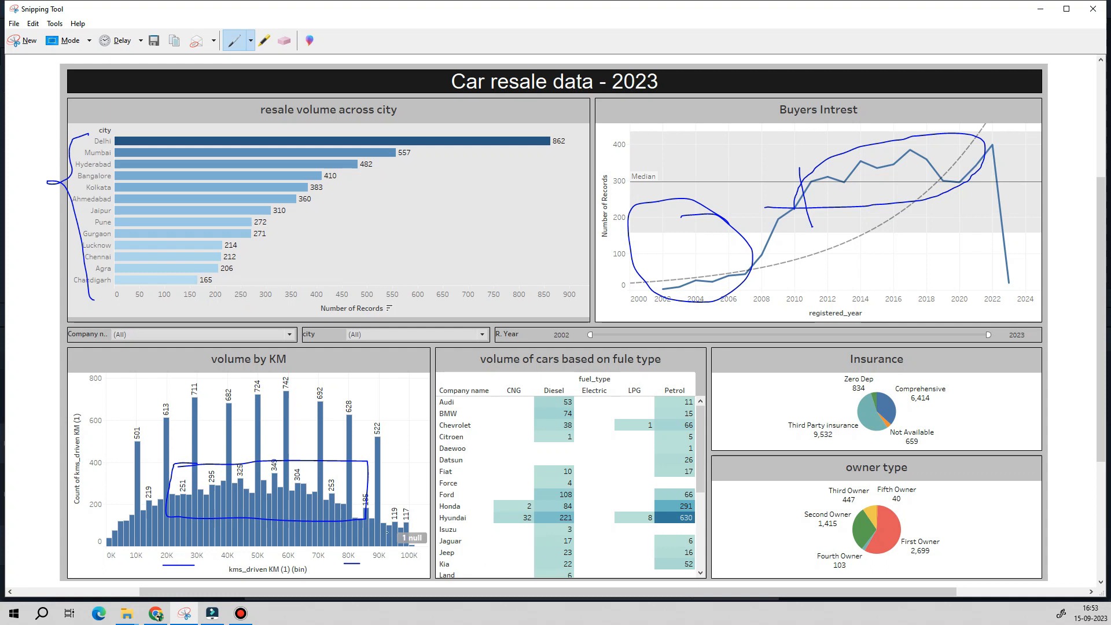
mouse_move(391, 503)
left_mouse_down()
mouse_move(420, 501)
mouse_move(430, 549)
mouse_move(375, 565)
mouse_move(379, 512)
left_mouse_up()
left_click_drag(540, 233, 568, 230)
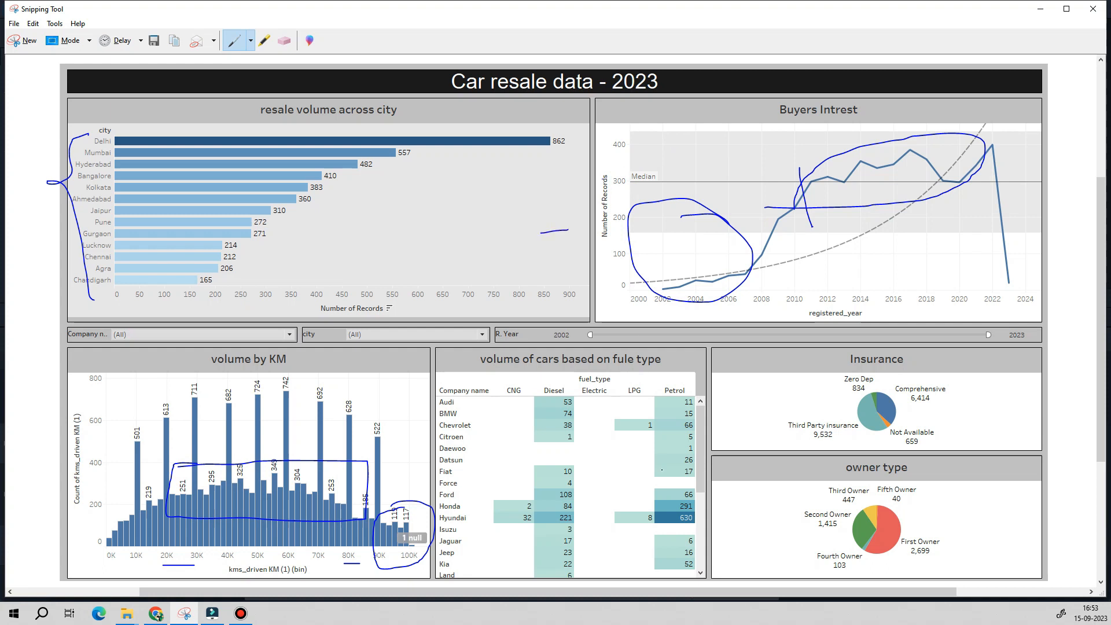
Circle the upper Petrol values and the Honda and Hyundai CNG and Hyundai LPG values in the fuel type table
mouse_move(655, 379)
left_mouse_down()
mouse_move(674, 378)
mouse_move(697, 480)
mouse_move(657, 370)
mouse_move(671, 360)
left_mouse_up()
mouse_move(502, 495)
left_mouse_down()
mouse_move(519, 492)
mouse_move(518, 540)
mouse_move(497, 485)
mouse_move(531, 482)
left_mouse_up()
mouse_move(636, 500)
left_mouse_down()
mouse_move(656, 499)
mouse_move(642, 540)
mouse_move(621, 518)
mouse_move(649, 499)
left_mouse_up()
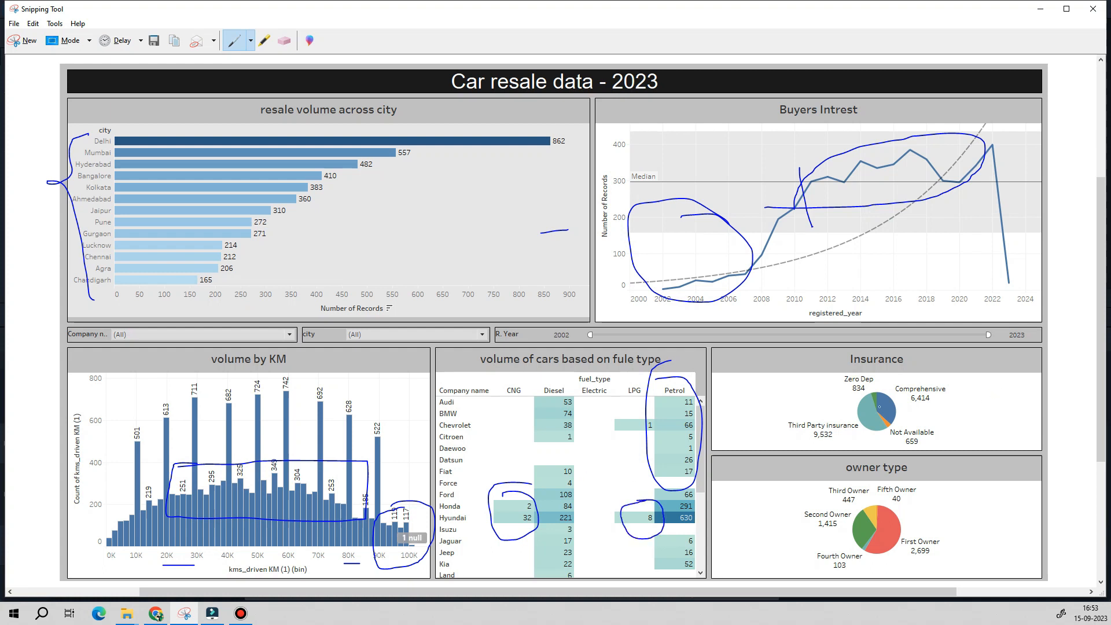
Circle the Insurance and owner type pies and add a pen mark at the First Owner slice
mouse_move(818, 381)
left_mouse_down()
mouse_move(929, 373)
mouse_move(913, 456)
mouse_move(797, 438)
mouse_move(829, 386)
left_mouse_up()
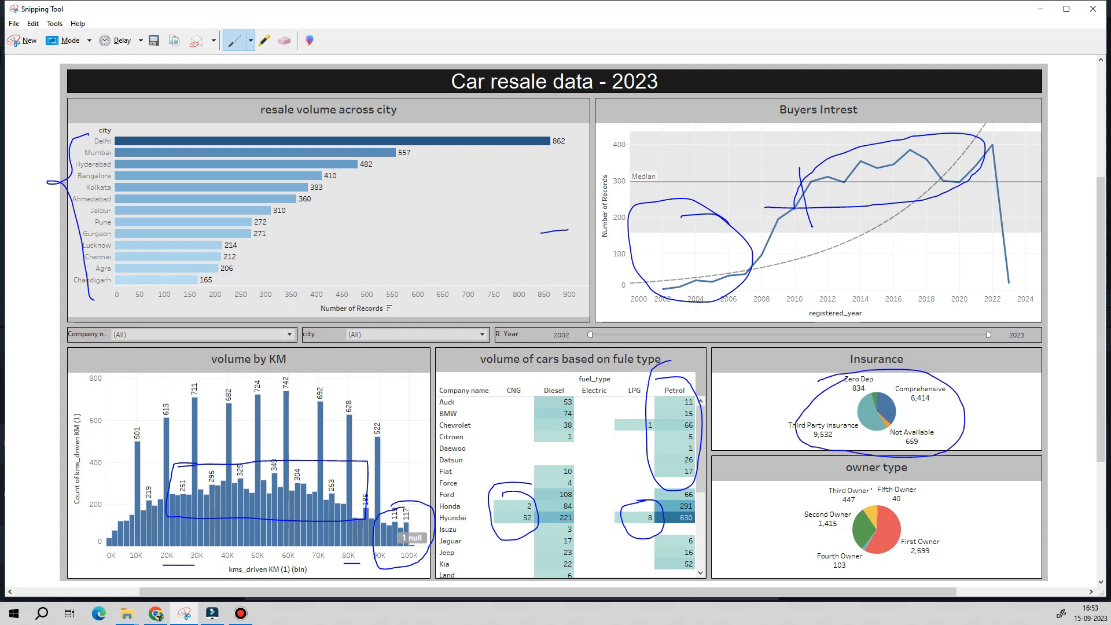
mouse_move(831, 480)
left_mouse_down()
mouse_move(922, 490)
mouse_move(927, 563)
mouse_move(803, 557)
mouse_move(818, 482)
left_mouse_up()
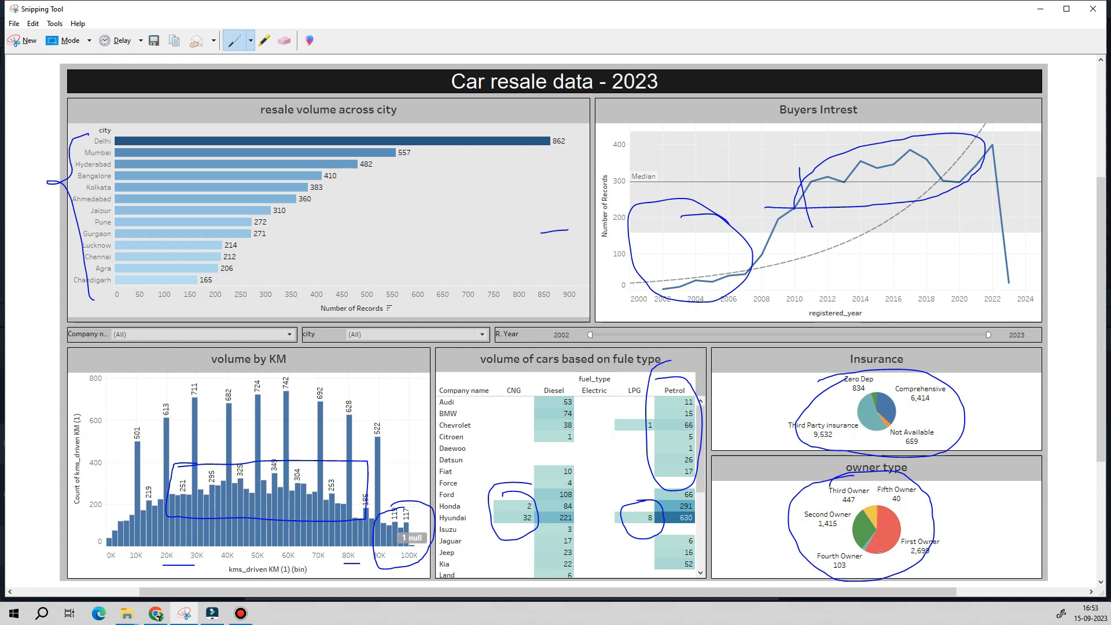
left_click_drag(891, 539, 933, 522)
left_click(241, 613)
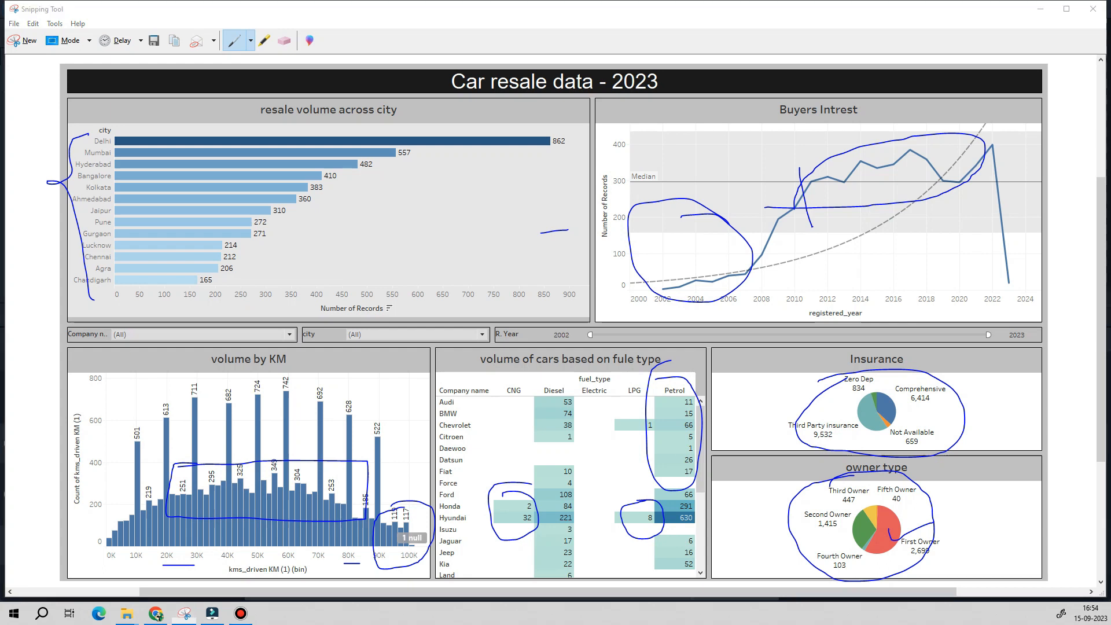